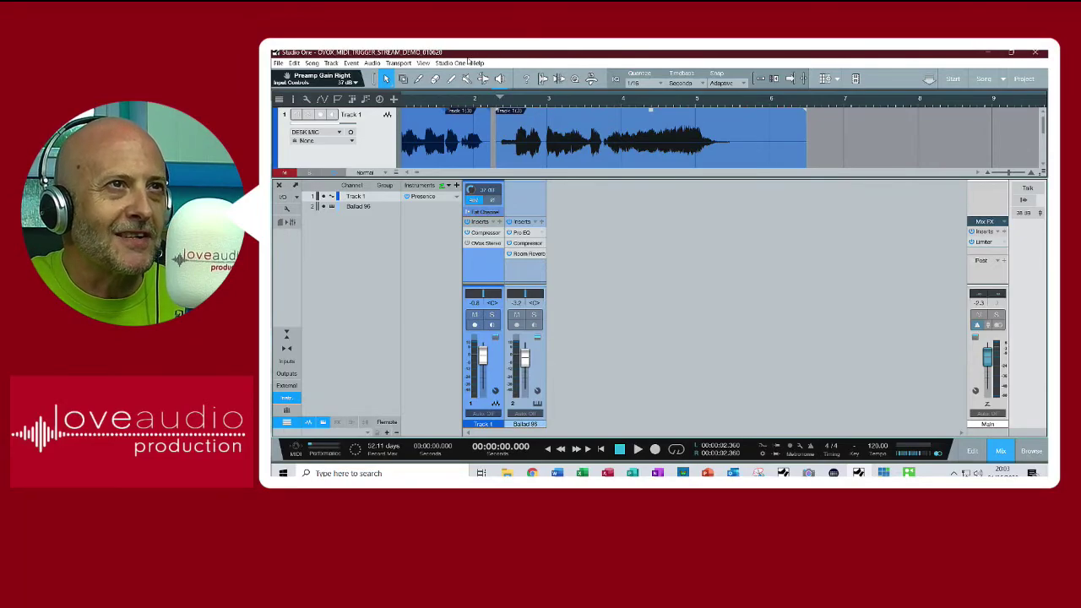
View the program's version information in the About window, closing it when done
left_click(478, 64)
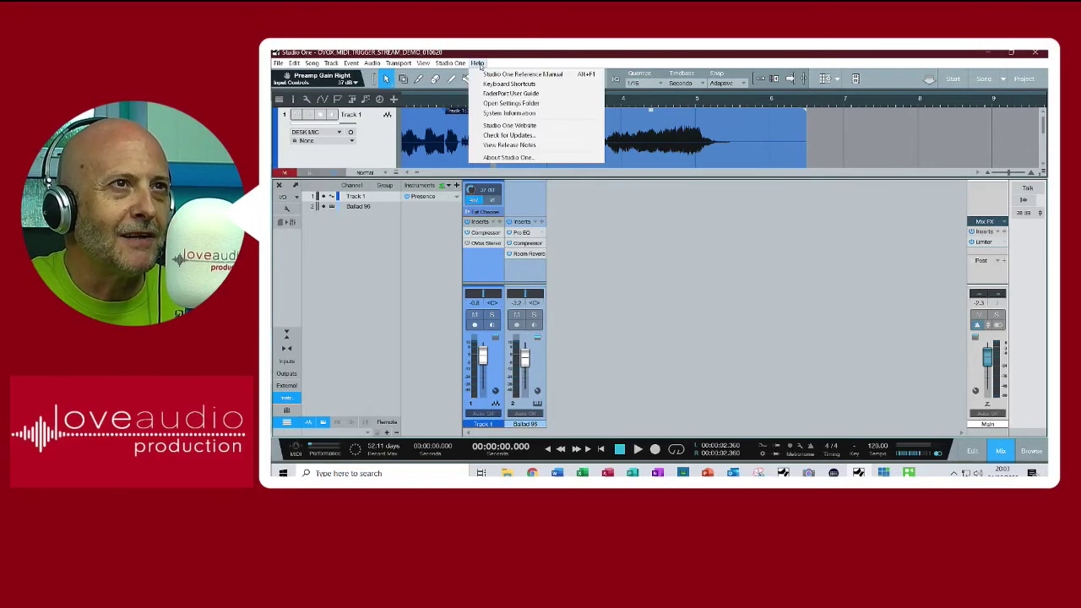
left_click(507, 157)
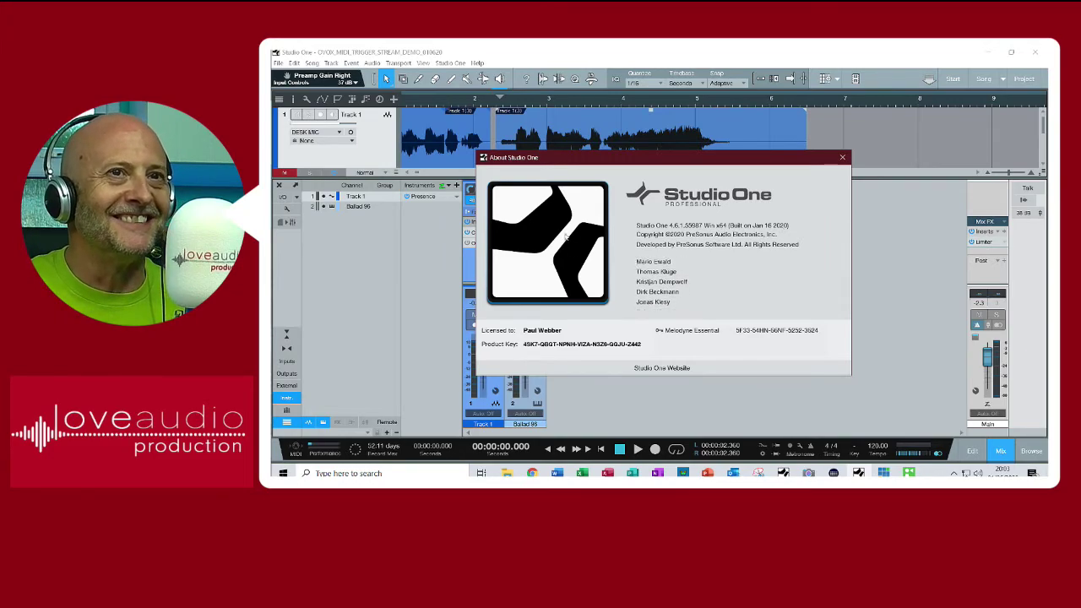
left_click(842, 158)
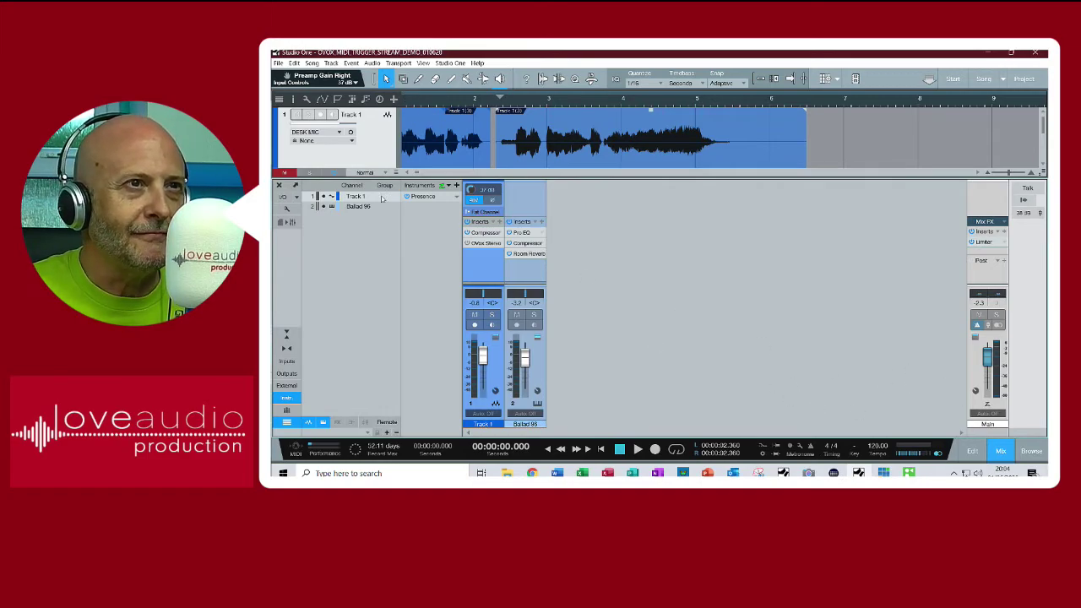
Hide the mixer and play the song from the start with the Ballad 96 track muted
left_click(1000, 451)
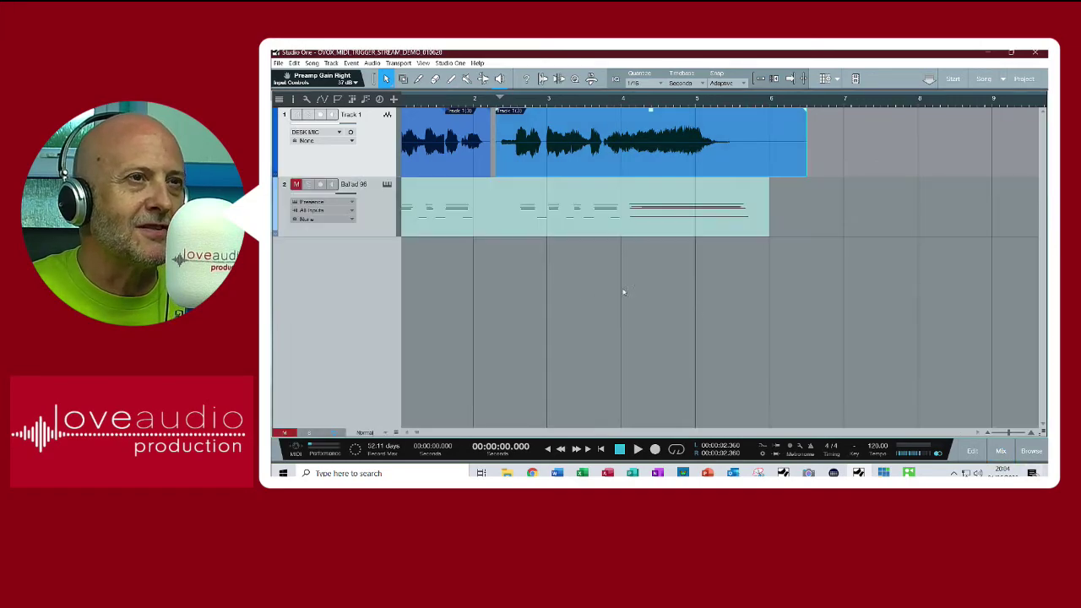
key("space")
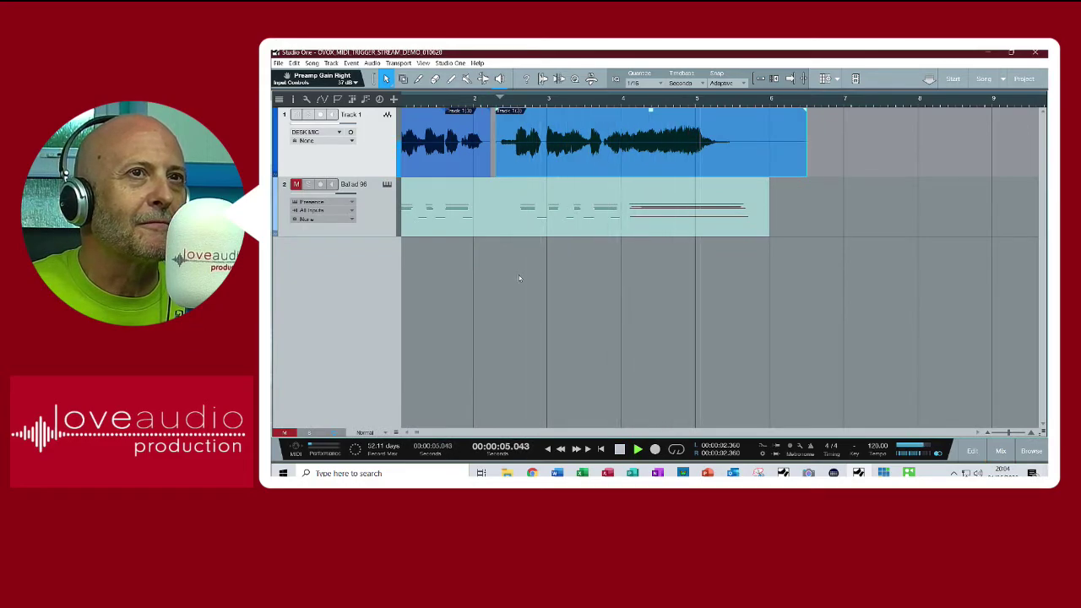
key("space")
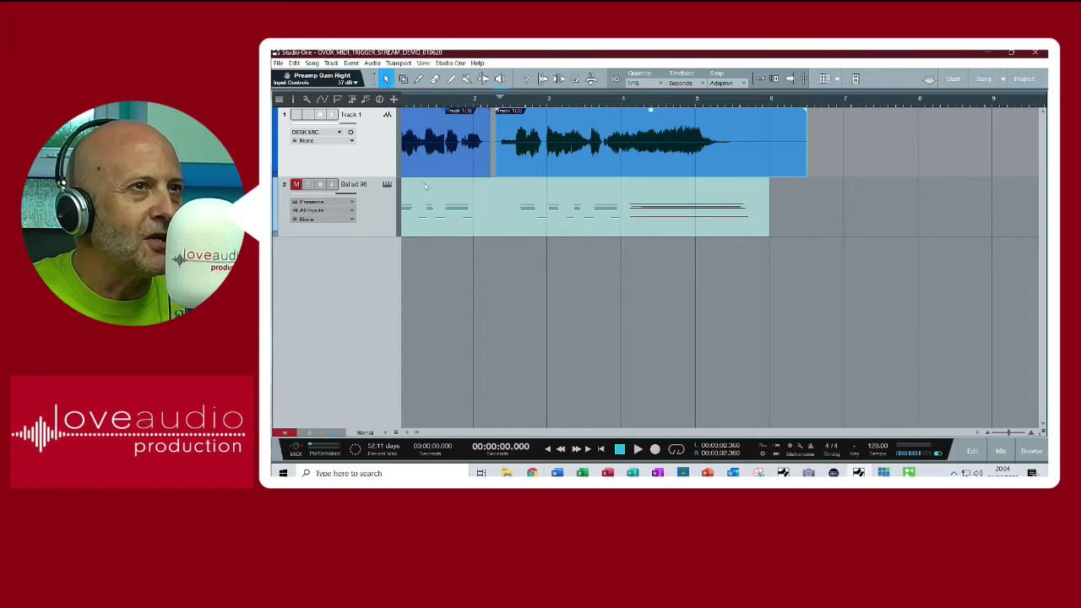
Open the Presence instrument editor of the Ballad 96 track, move it aside and audition notes on its keyboard
right_click(386, 189)
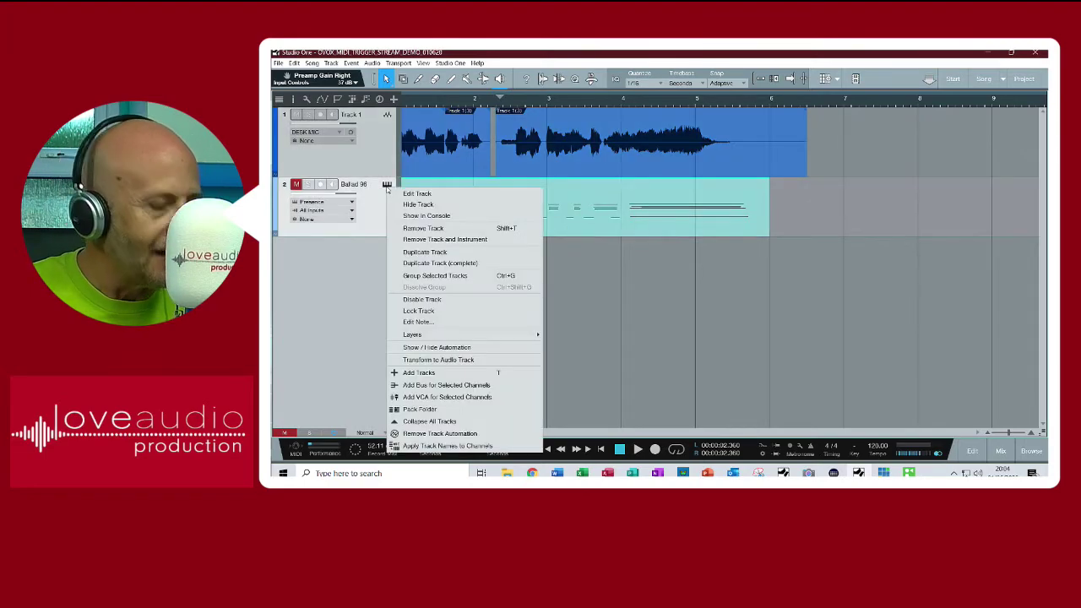
left_click(379, 211)
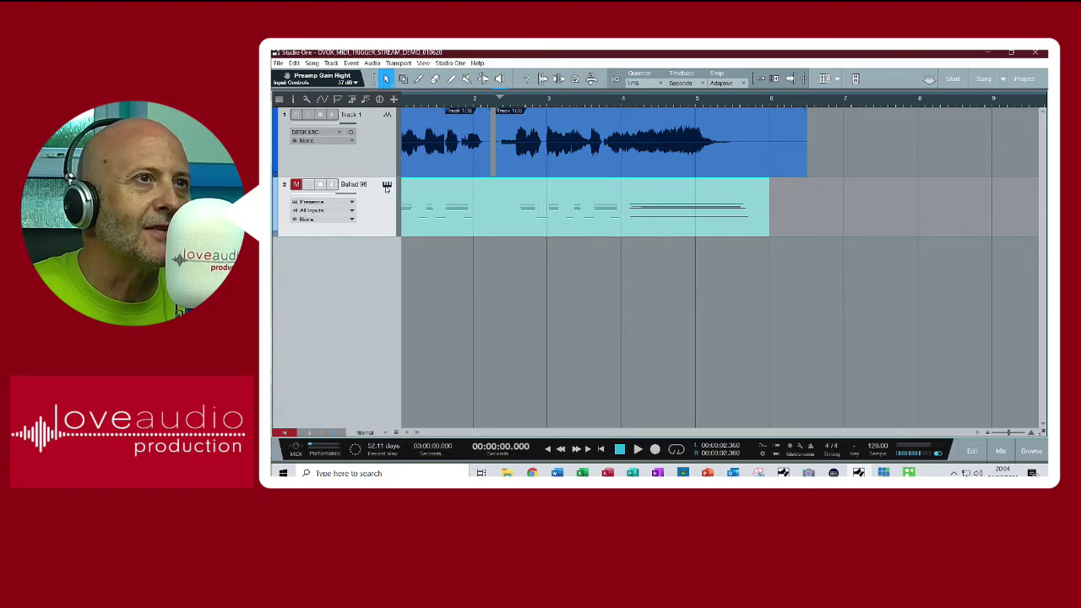
left_click(387, 186)
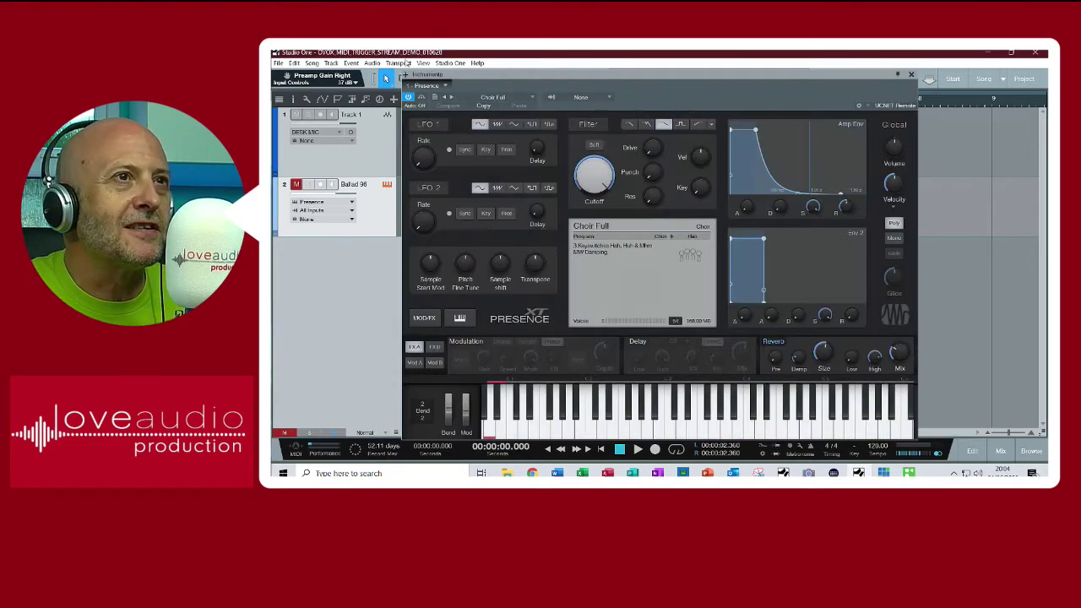
left_click_drag(554, 79, 623, 58)
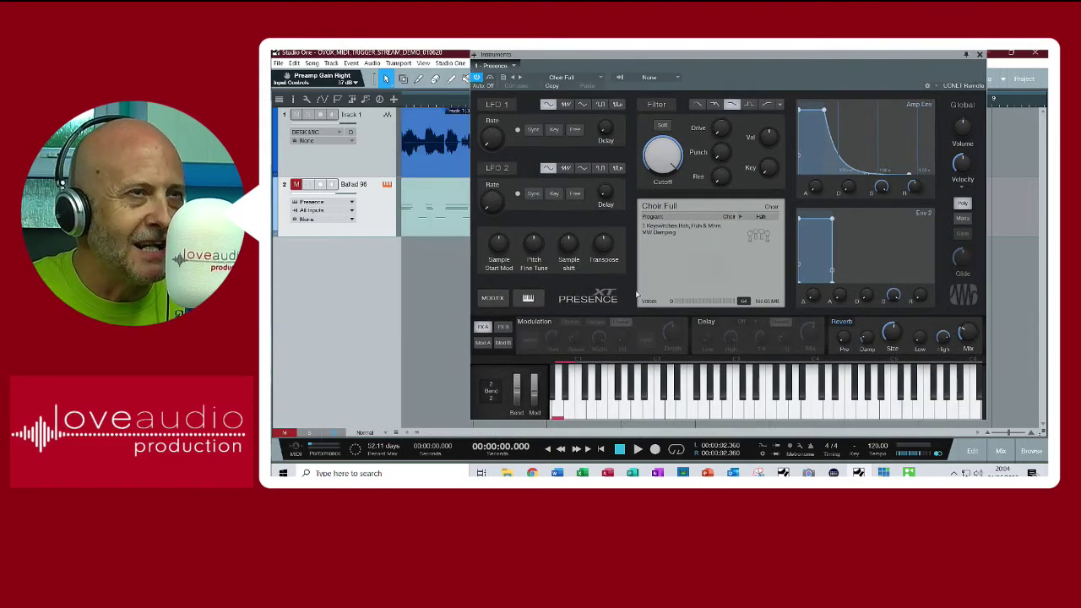
left_click(670, 397)
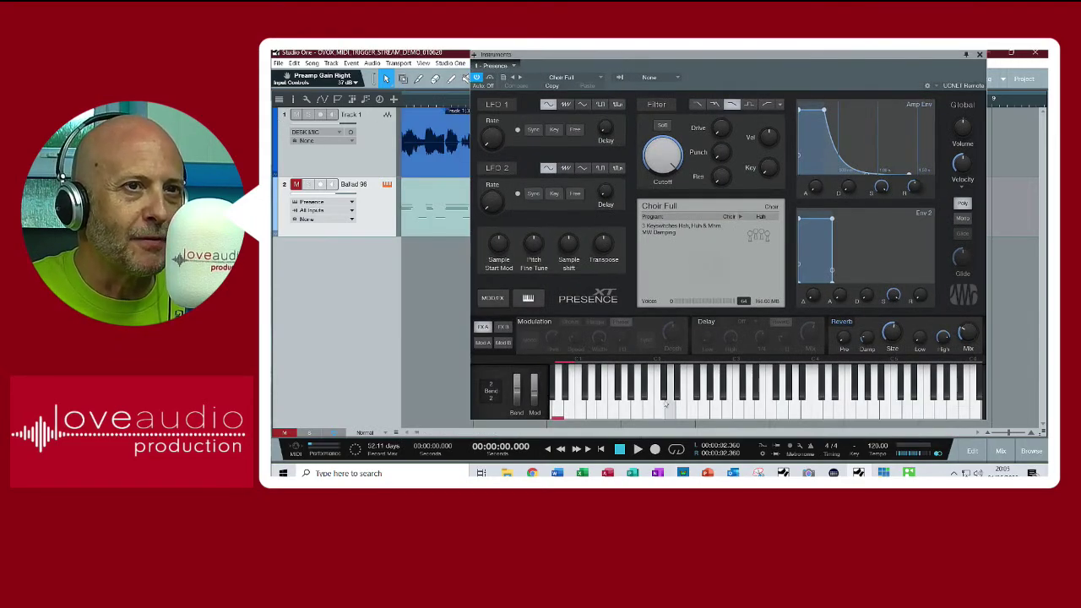
left_click(683, 403)
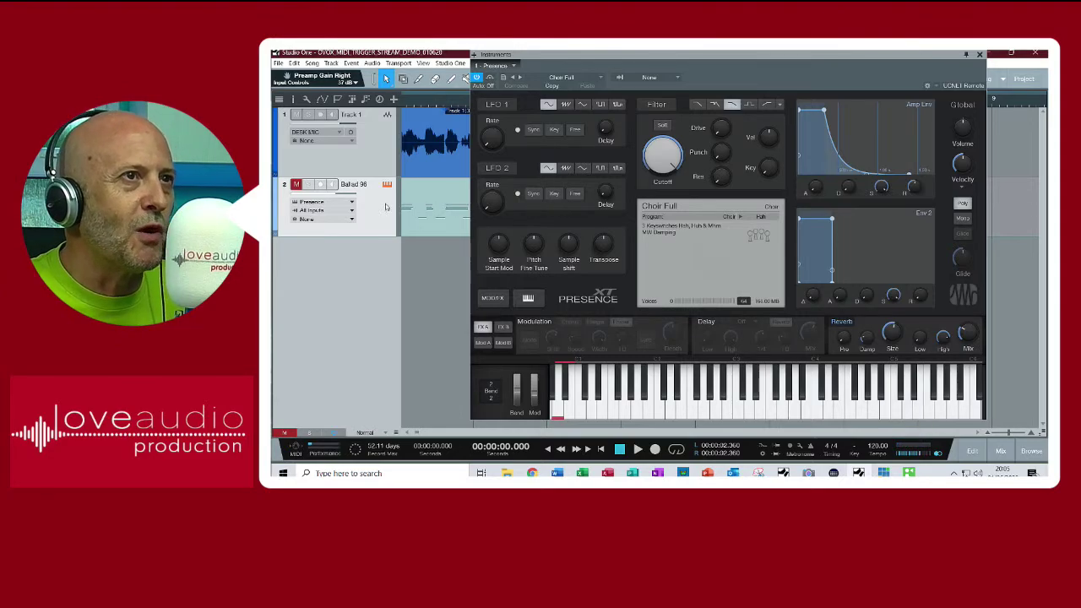
Unmute the Ballad 96 track and monitor its instrument briefly, closing the Presence editor and switching monitoring back off
left_click(296, 184)
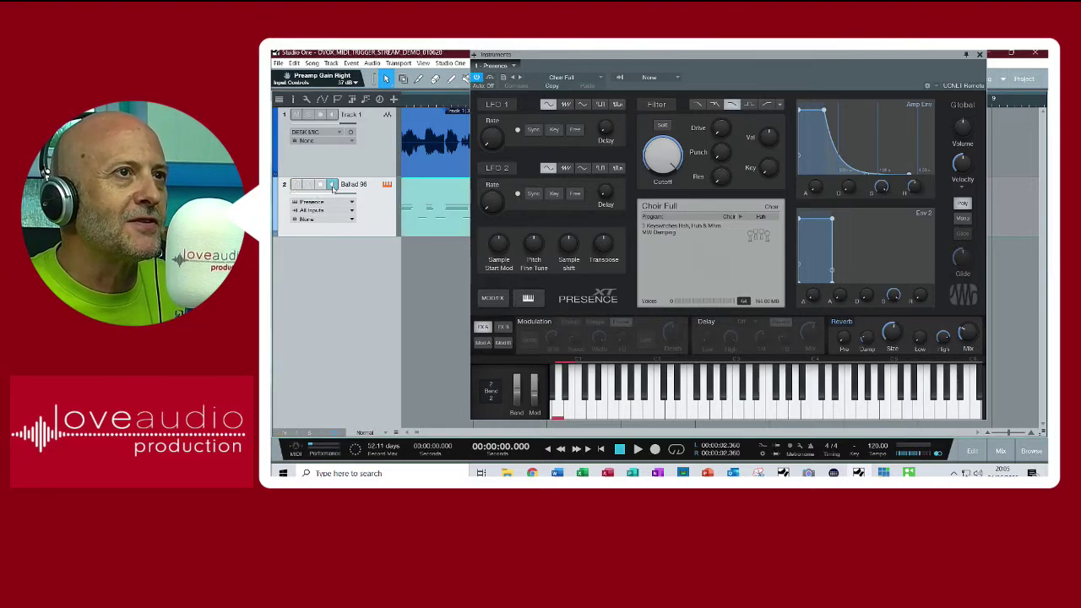
left_click(332, 184)
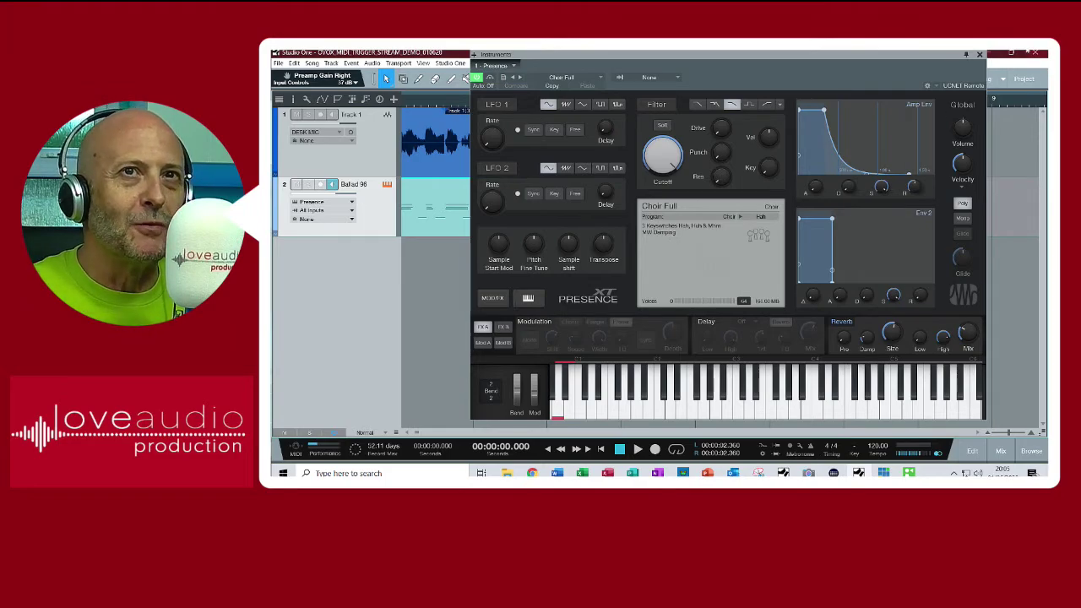
left_click(980, 54)
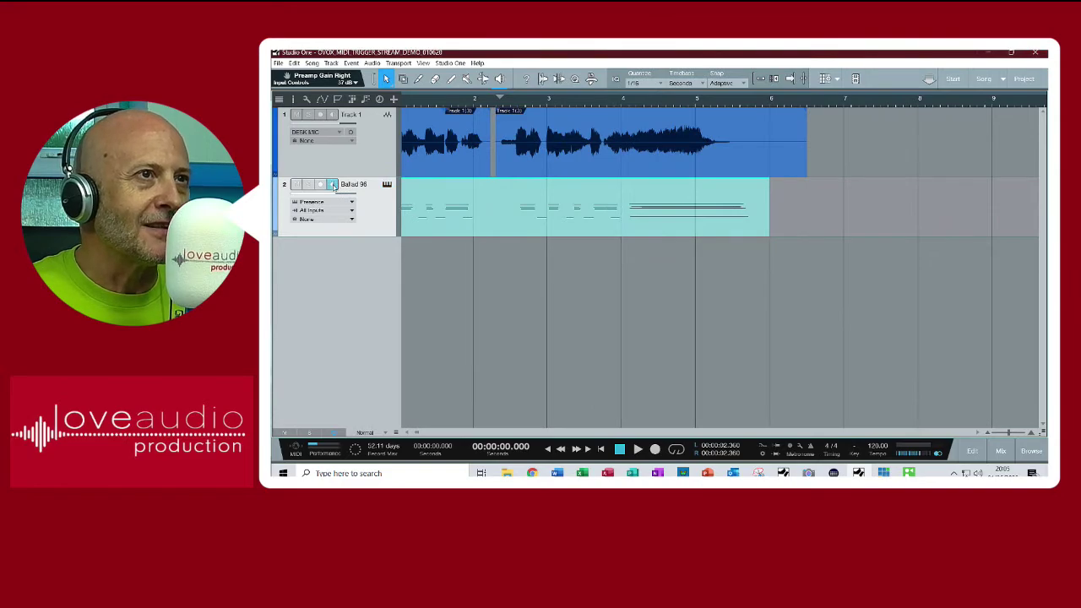
left_click(332, 184)
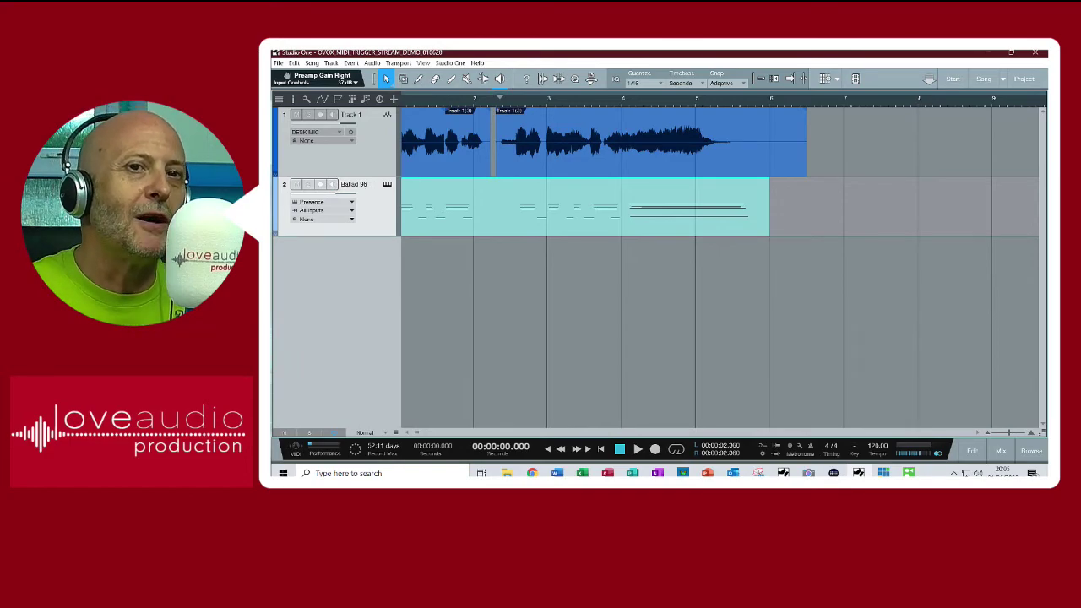
Show the mixer and open the OVox Stereo insert on Track 1 for editing
left_click(1001, 451)
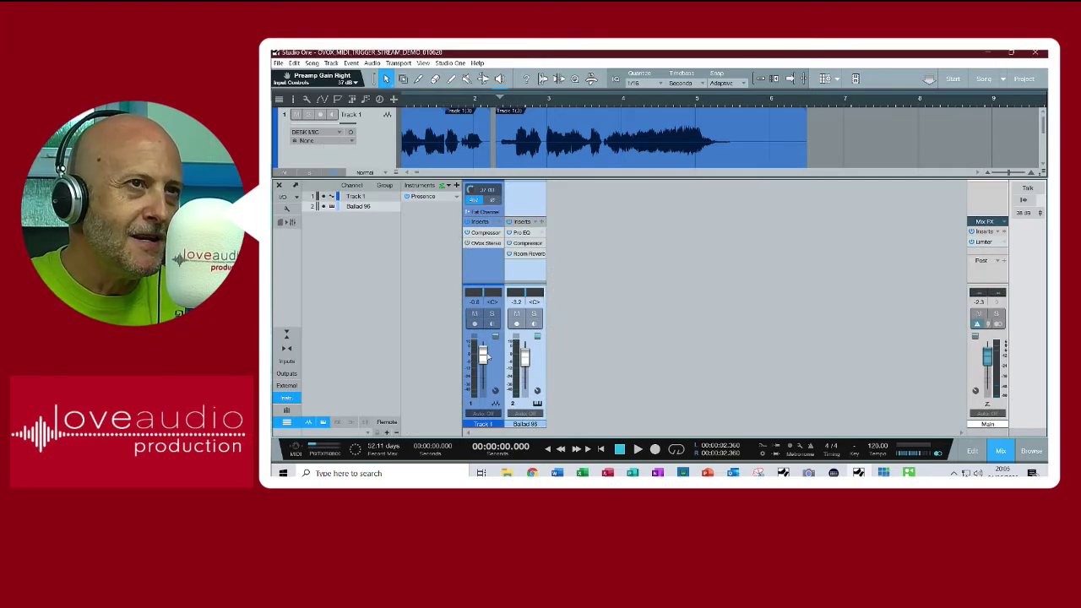
right_click(497, 245)
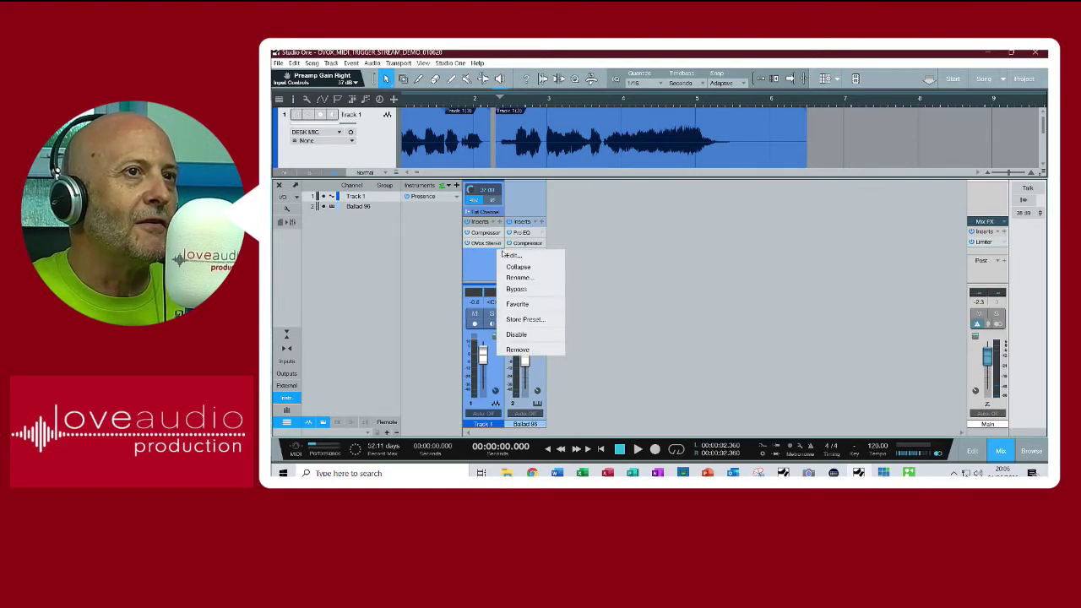
left_click(513, 255)
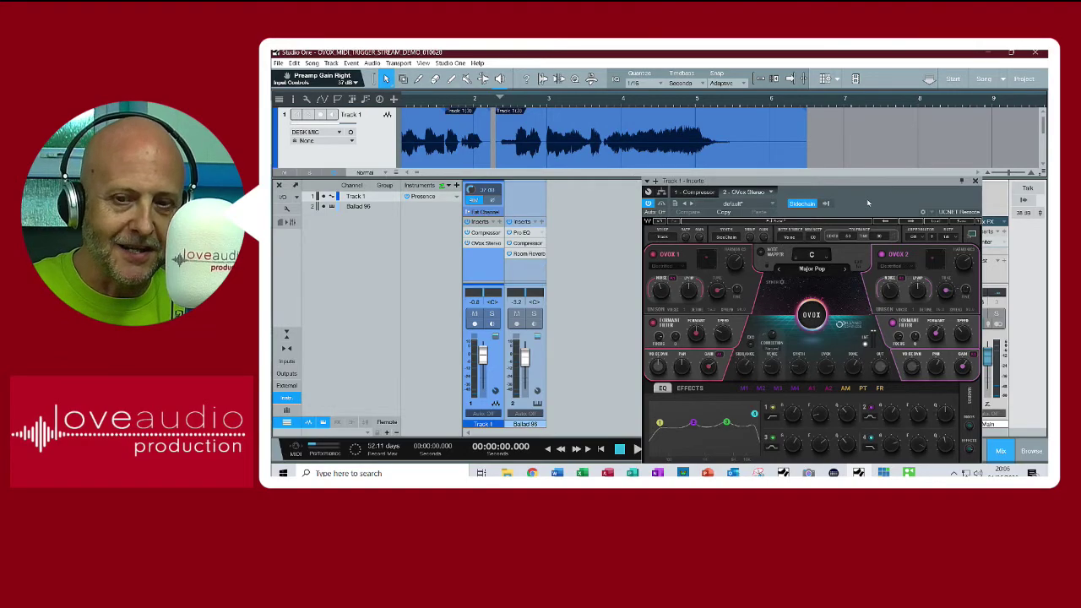
Play the song with both tracks audible and look at Track 1's Compressor insert before returning to OVox Stereo
key("space")
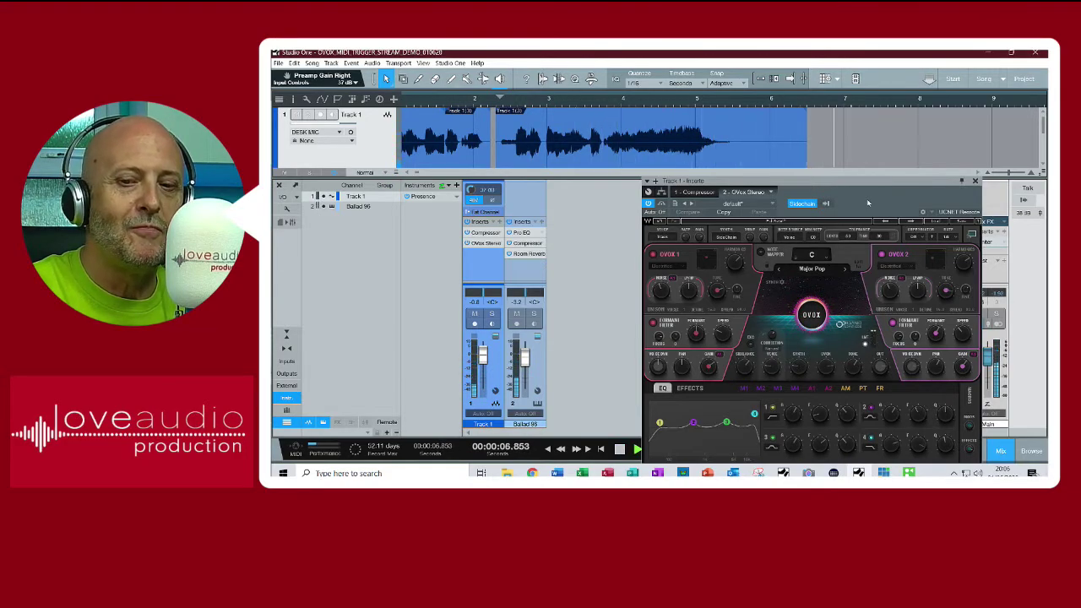
key("space")
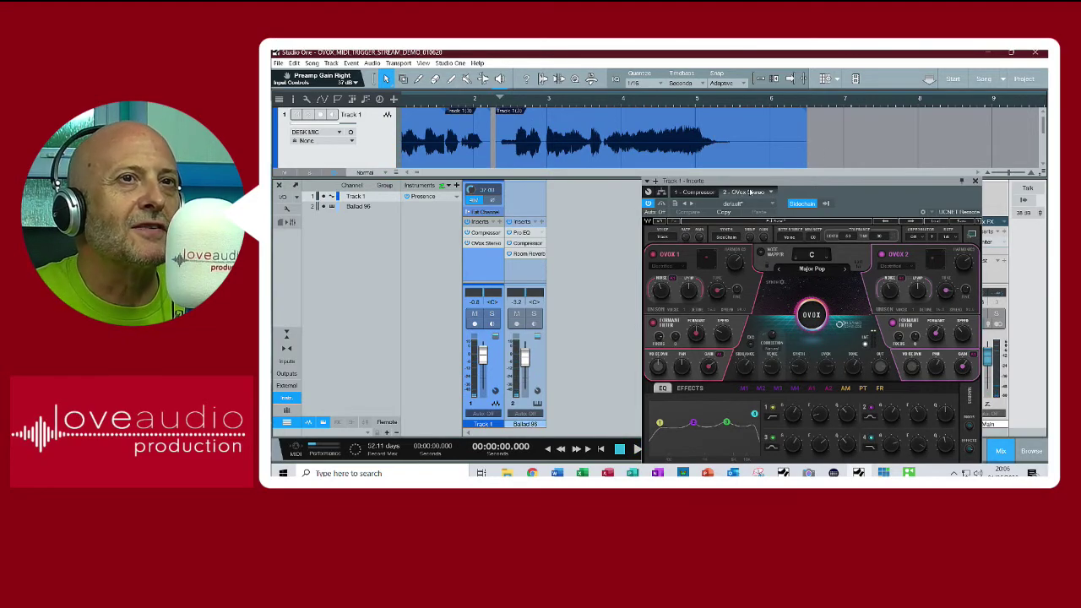
left_click(694, 192)
left_click(756, 192)
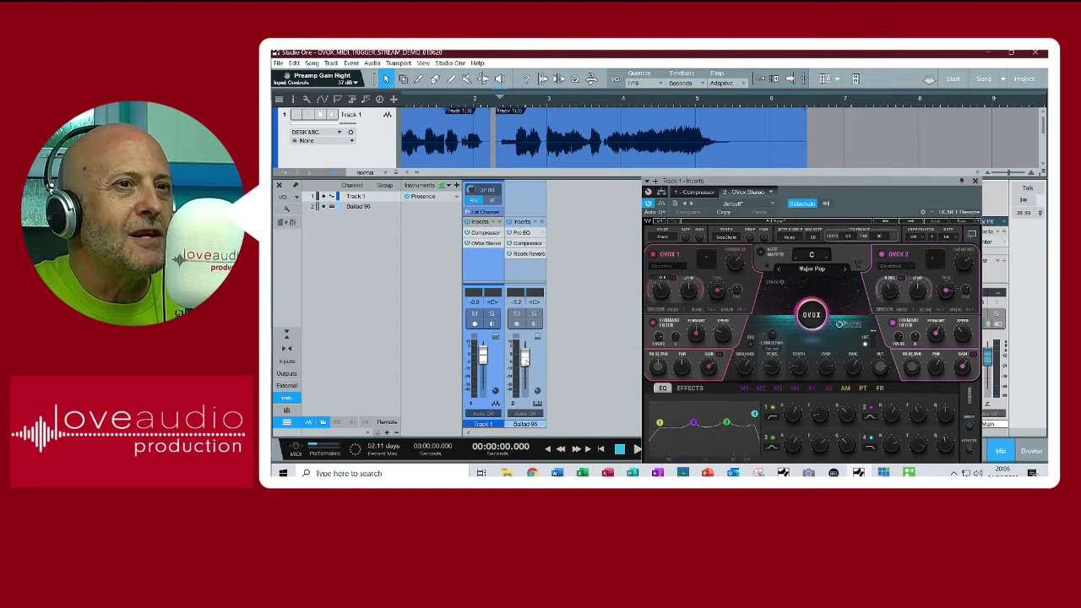
Lower the Ballad 96 channel volume to -12.1 dB and listen to the balance during playback
left_click_drag(524, 358, 524, 370)
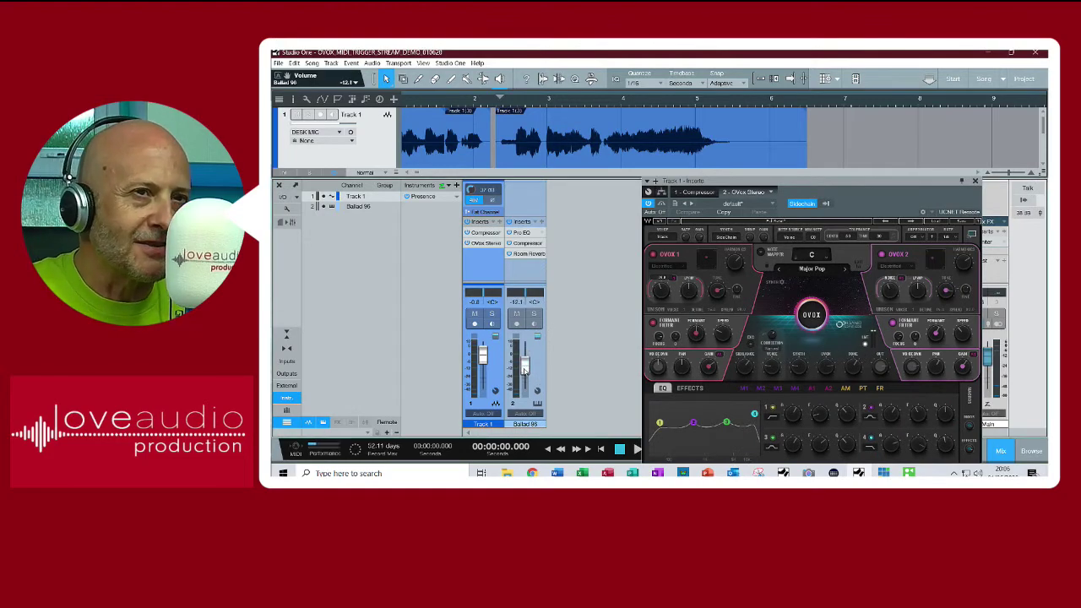
key("space")
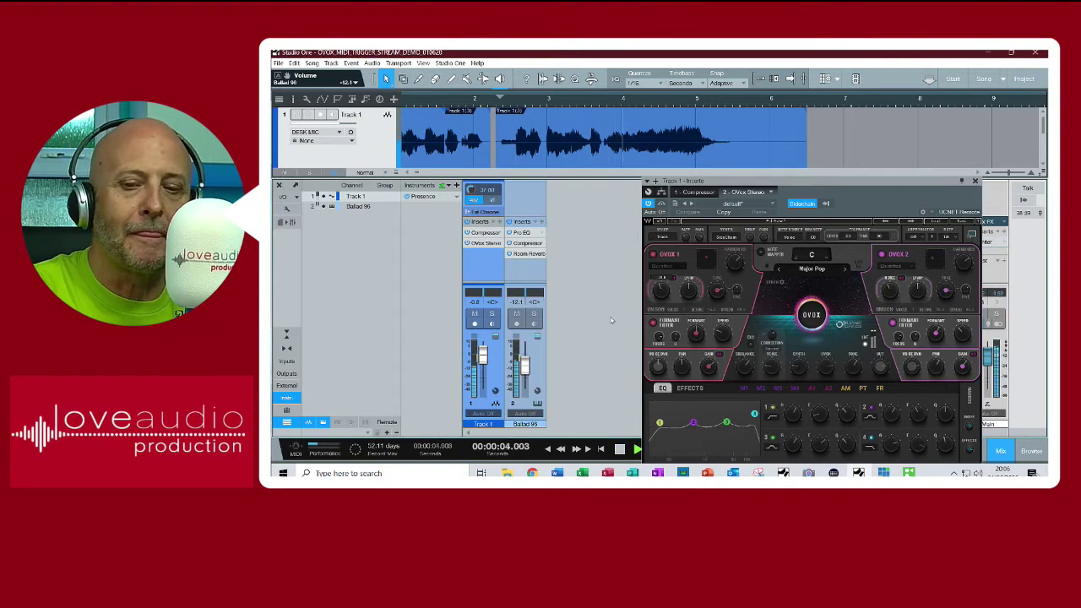
key("space")
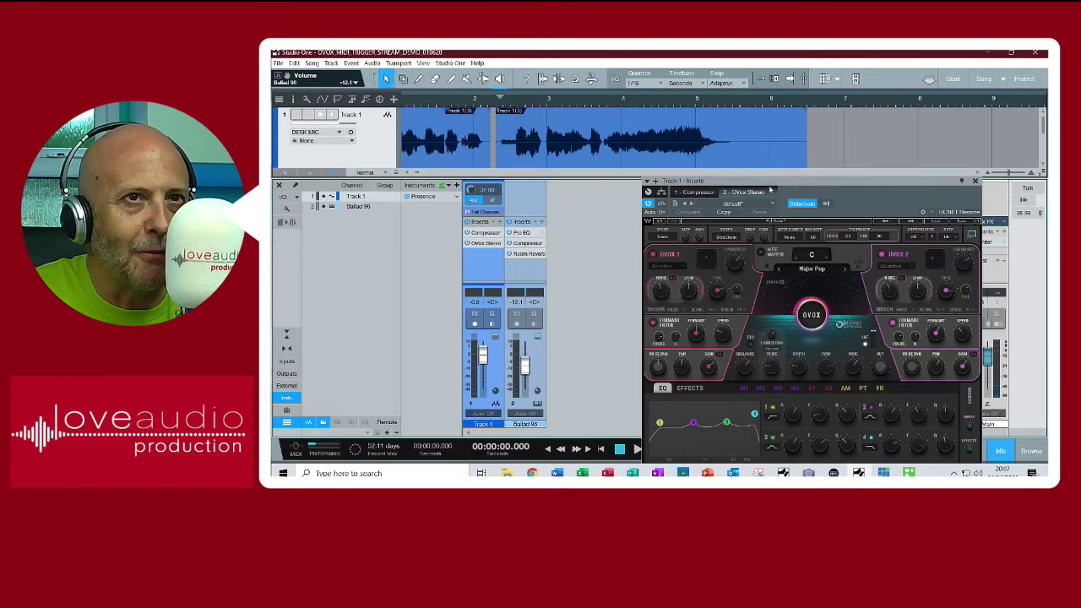
Set the Ballad 96 channel volume to -17.9 dB during playback, close its inserts window and stop the song
key("space")
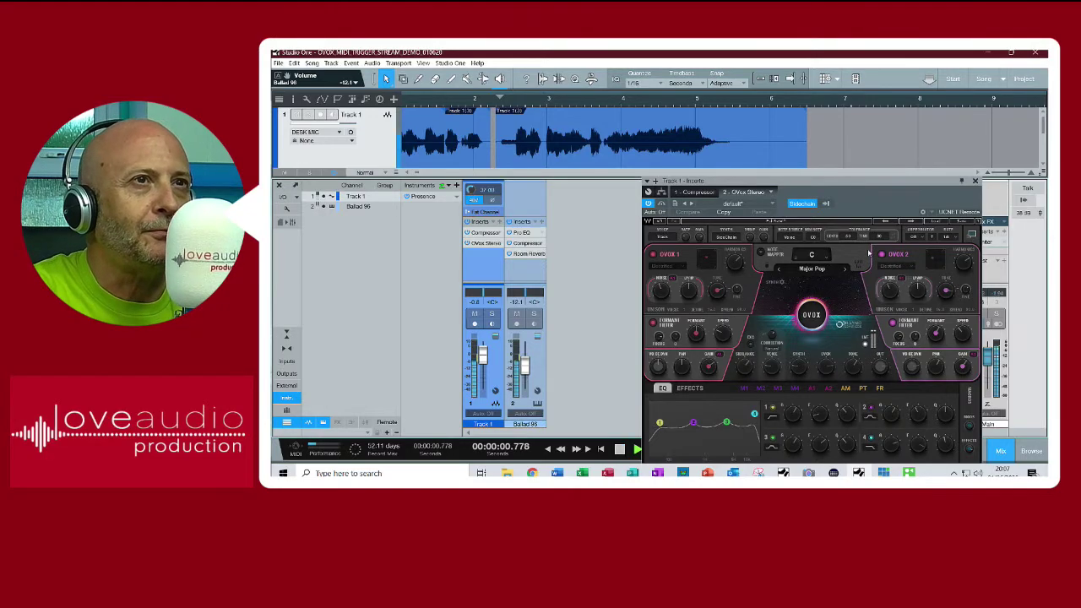
left_click(524, 365)
left_click_drag(523, 365, 525, 377)
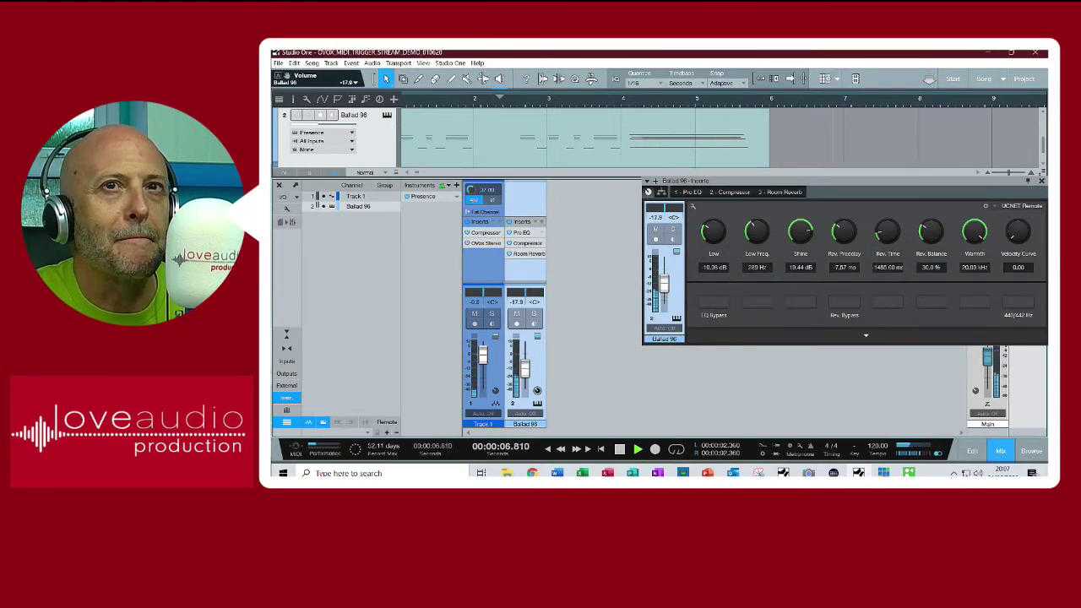
left_click(1041, 182)
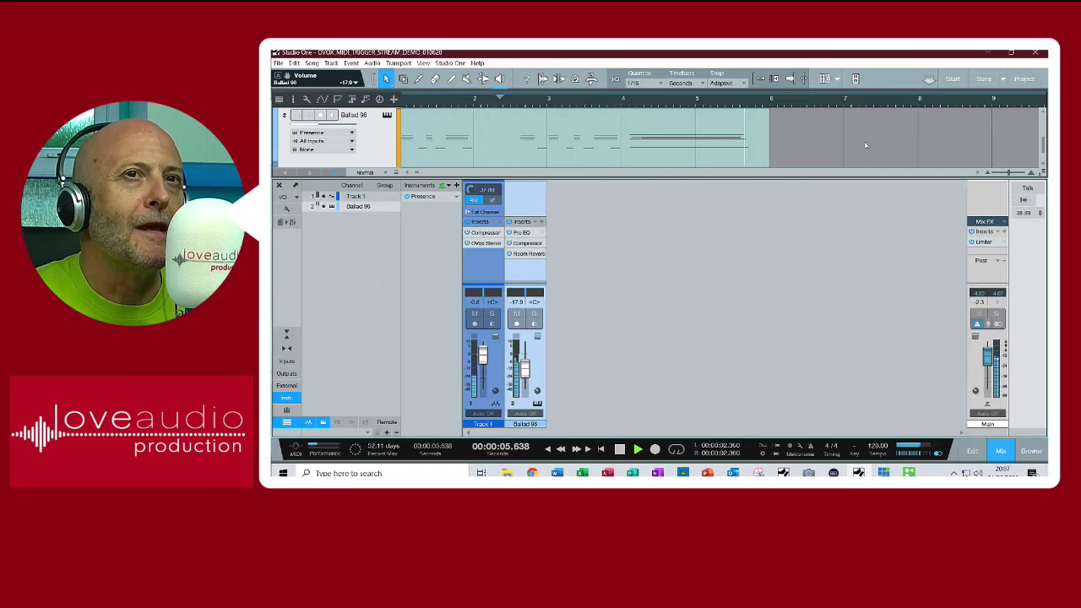
scroll(864, 144, "up", 2)
key("space")
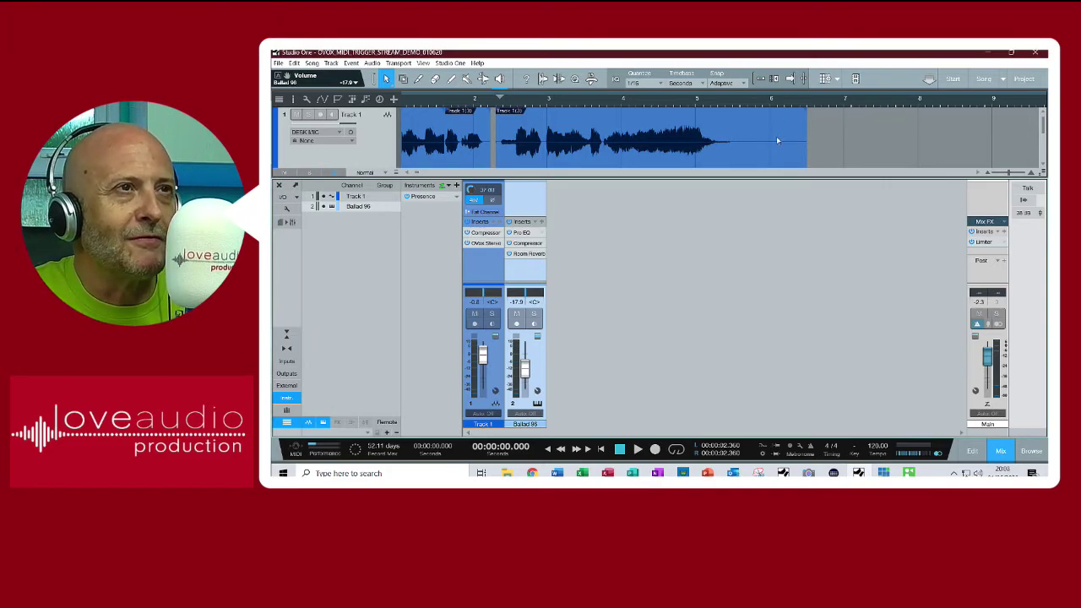
Open Track 1's OVox Stereo insert, pick Ballad 96 in its sidechain source list and play the song to listen
left_click(499, 245)
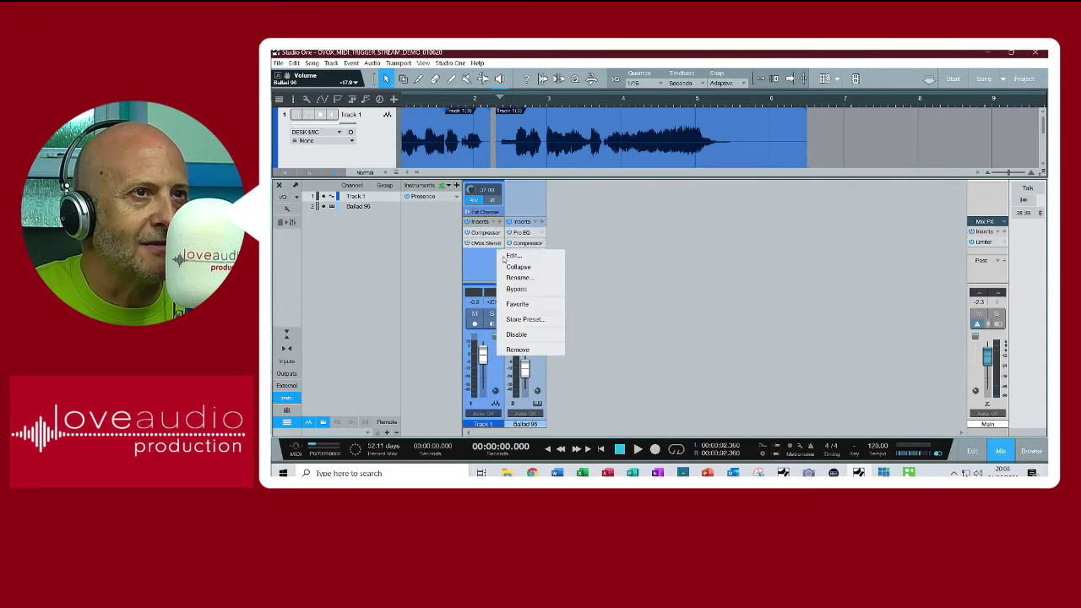
left_click(507, 257)
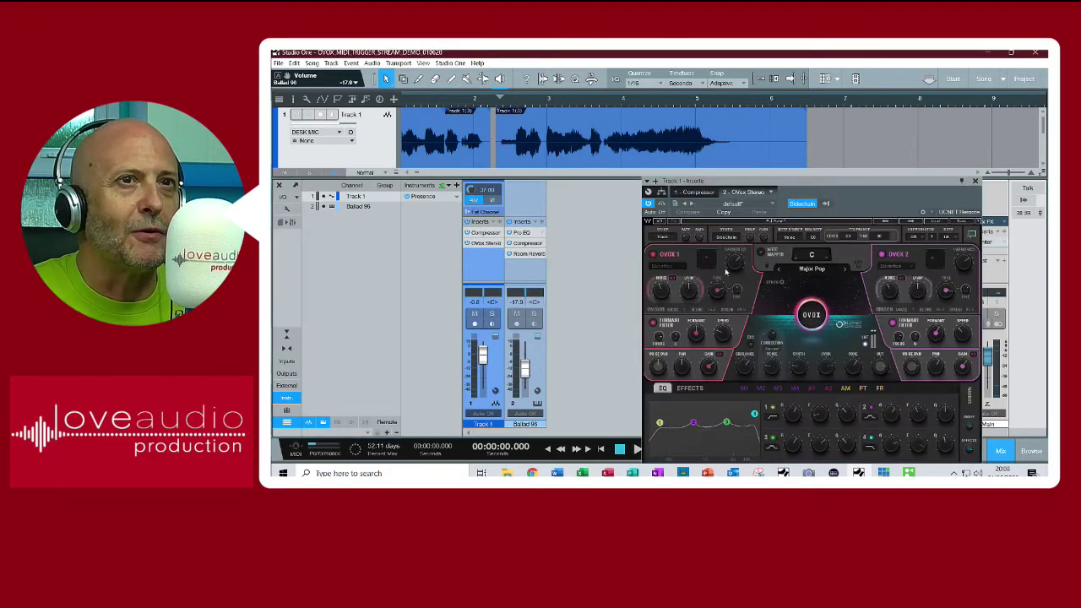
left_click(826, 204)
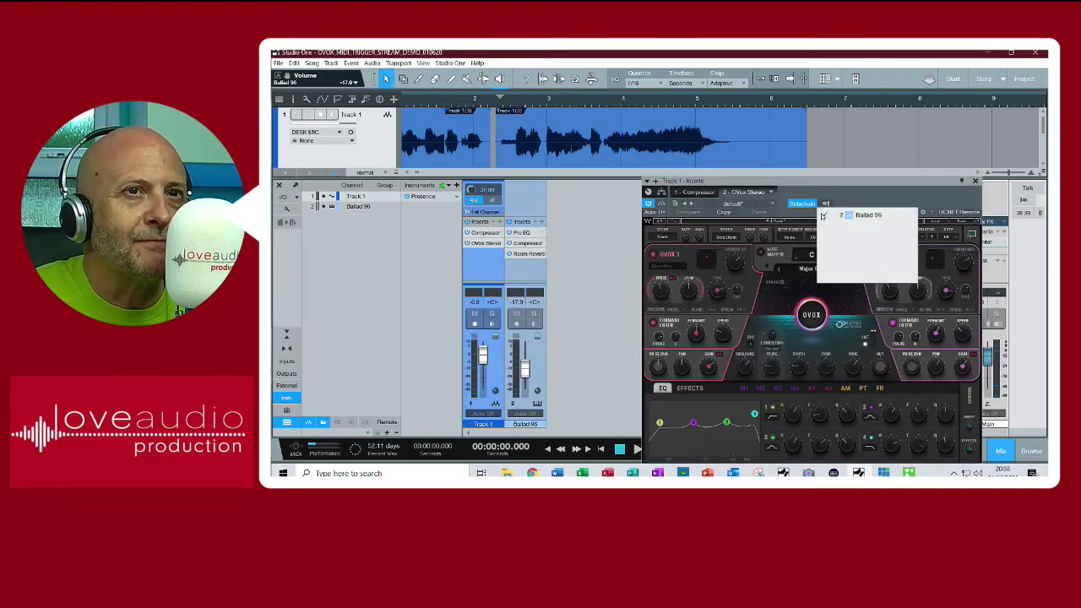
left_click(847, 215)
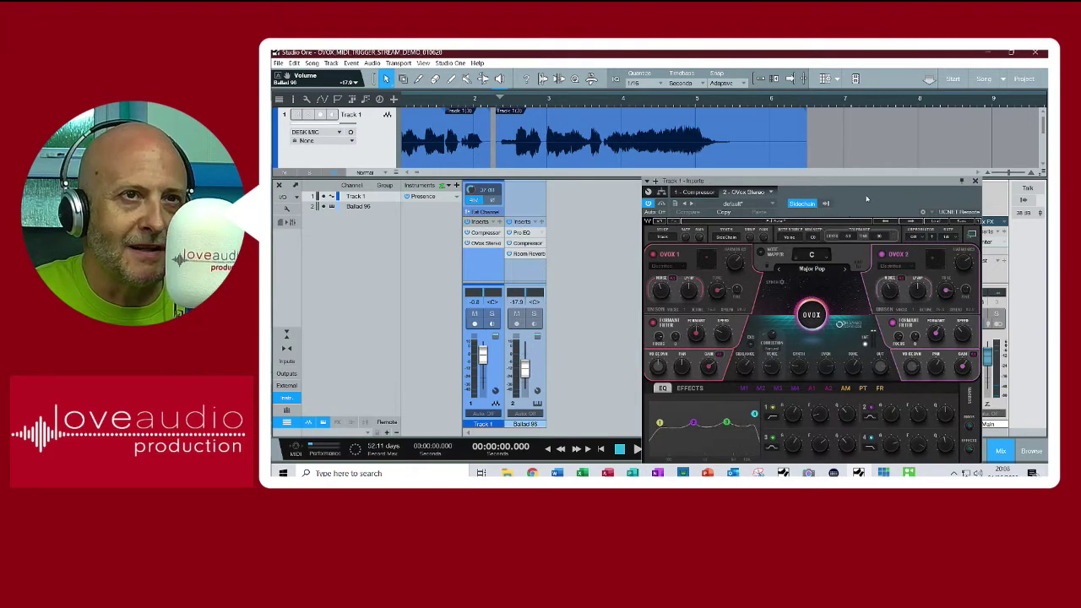
key("space")
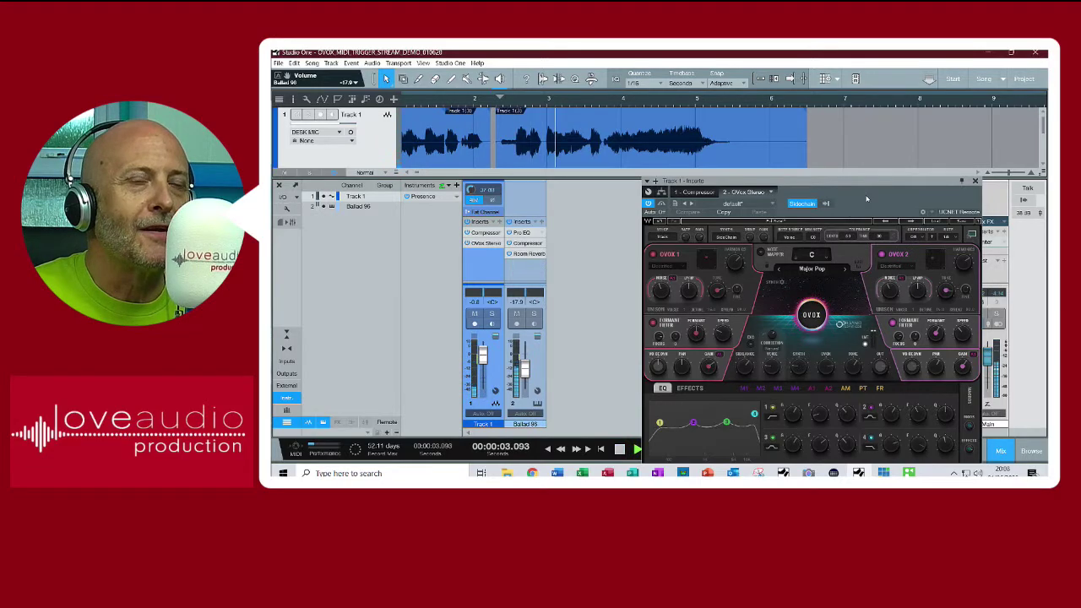
key("space")
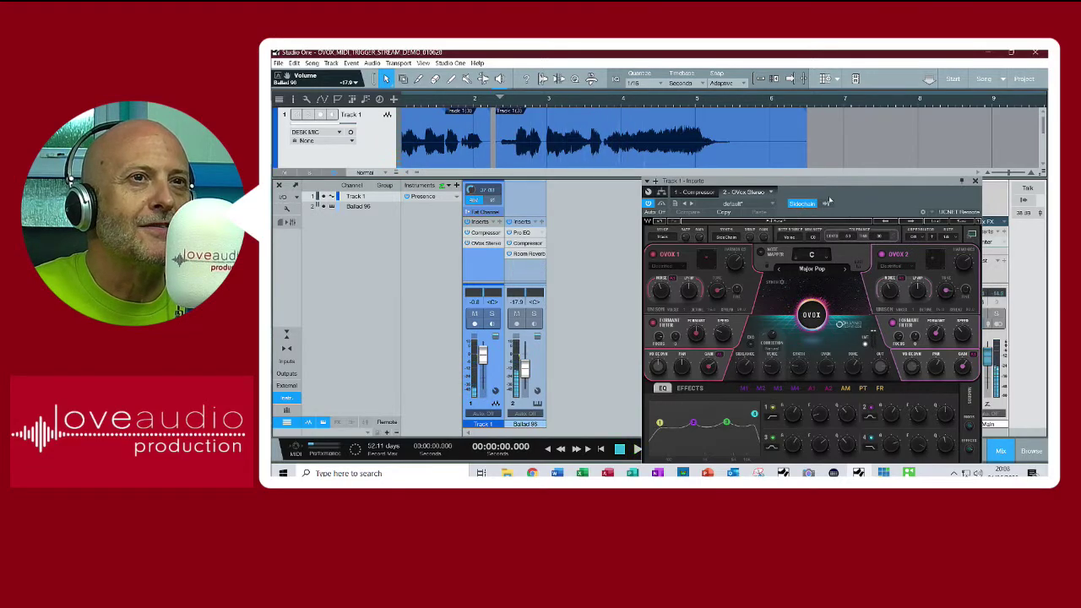
Set OVox Stereo's synth input source to Internal and play the song to listen
left_click(732, 238)
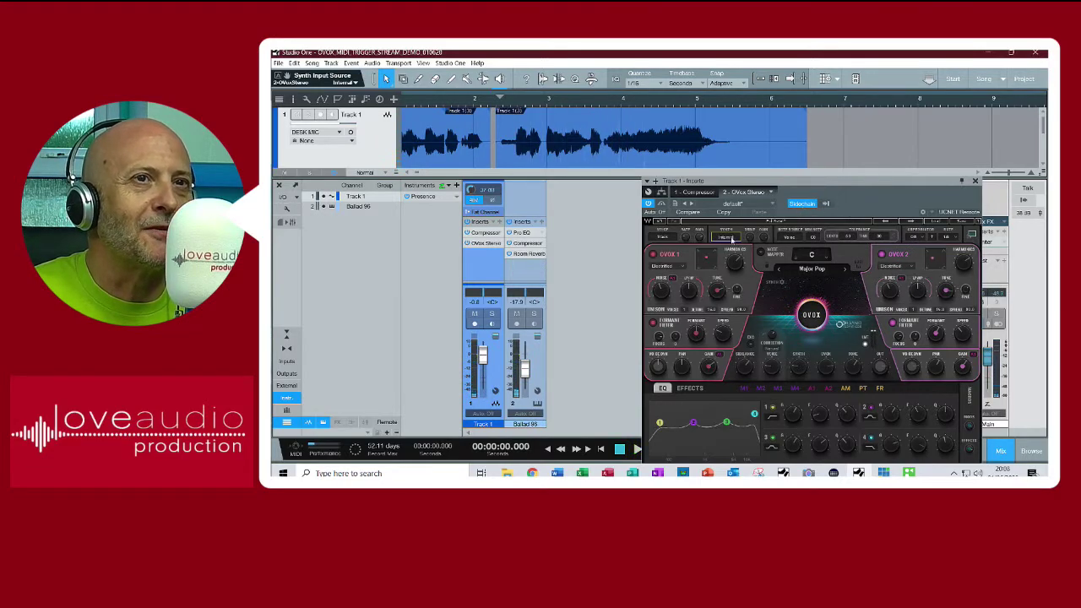
key("space")
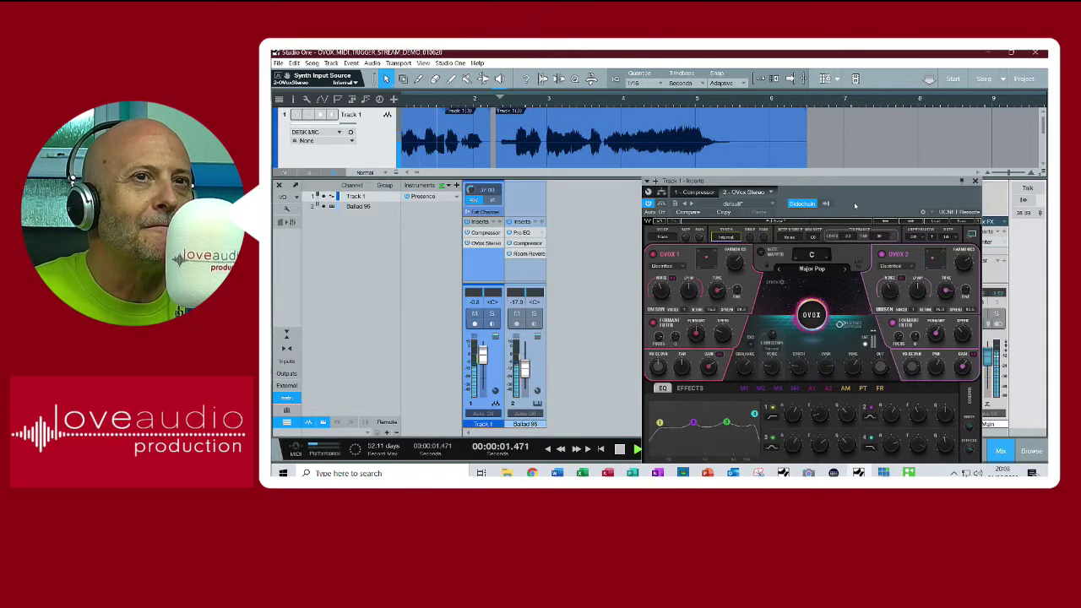
key("space")
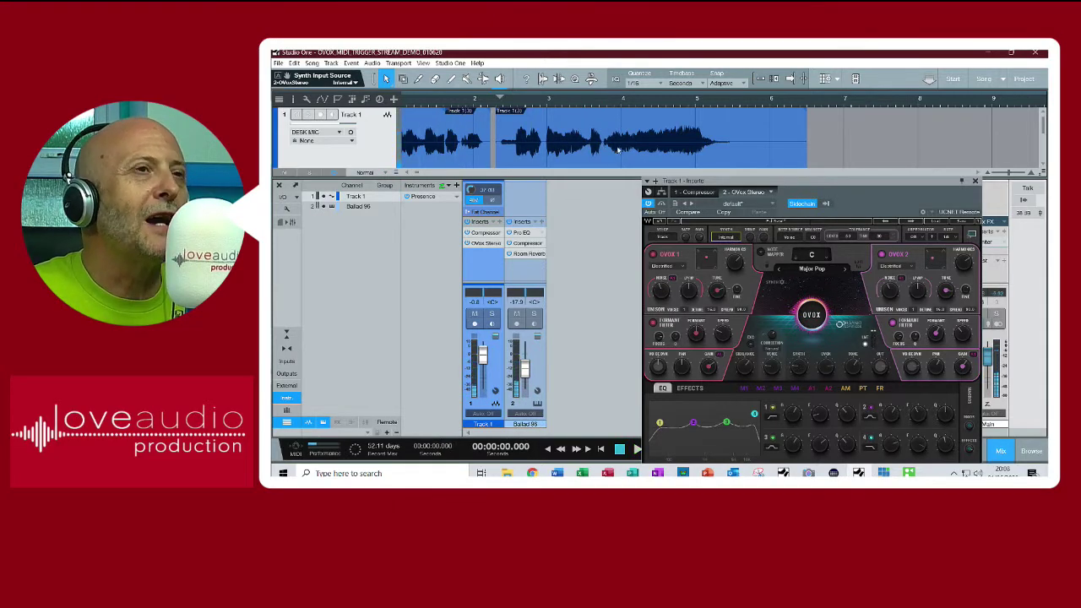
Enlarge the arrangement view to reveal the Ballad 96 track, mute that track and play the song
left_click_drag(616, 178, 614, 243)
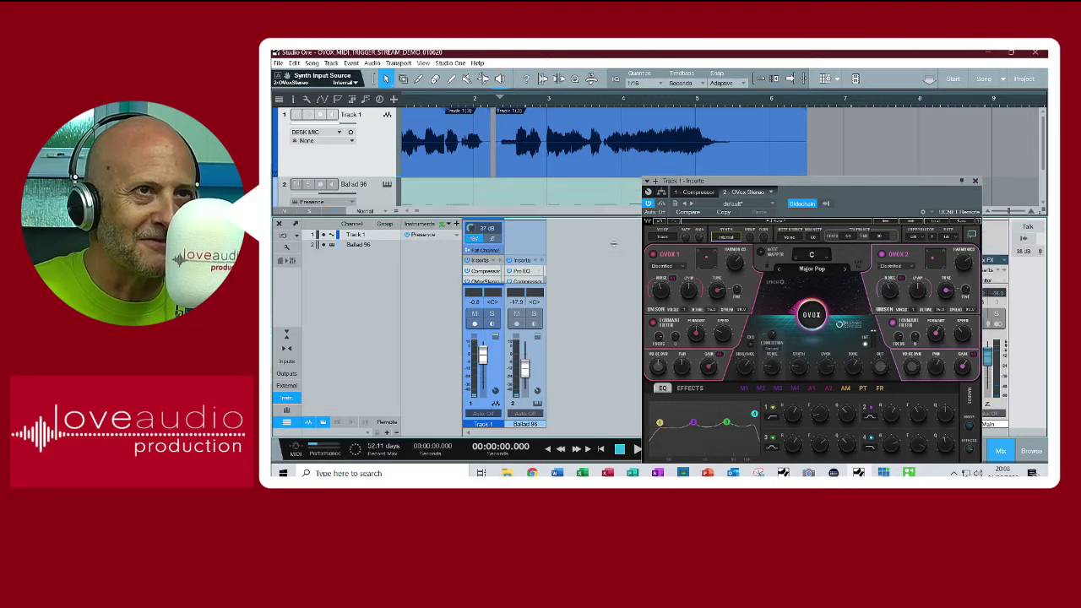
left_click(296, 185)
key("space")
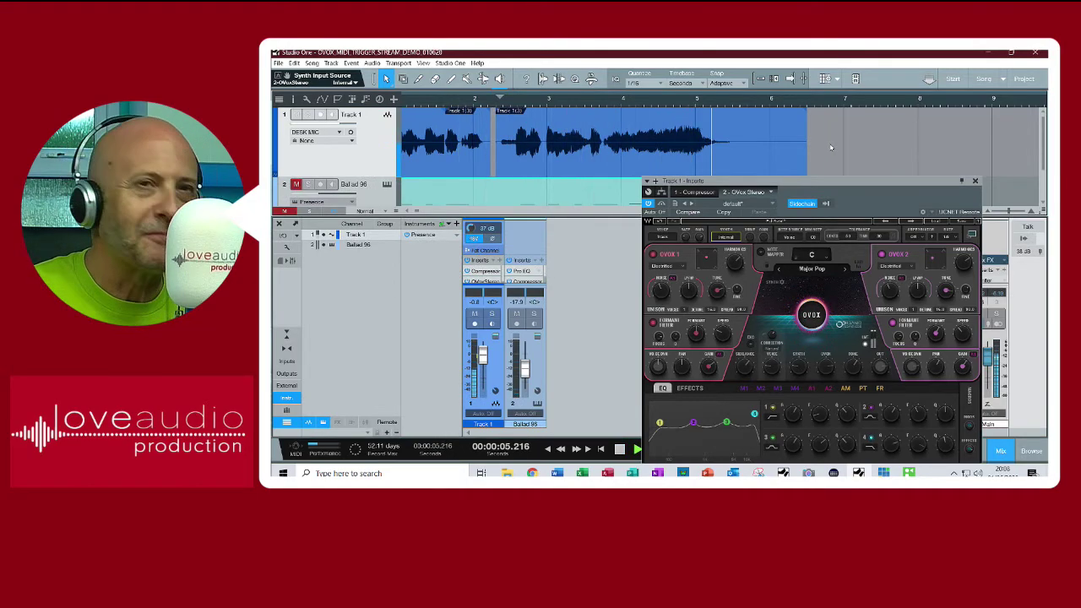
key("space")
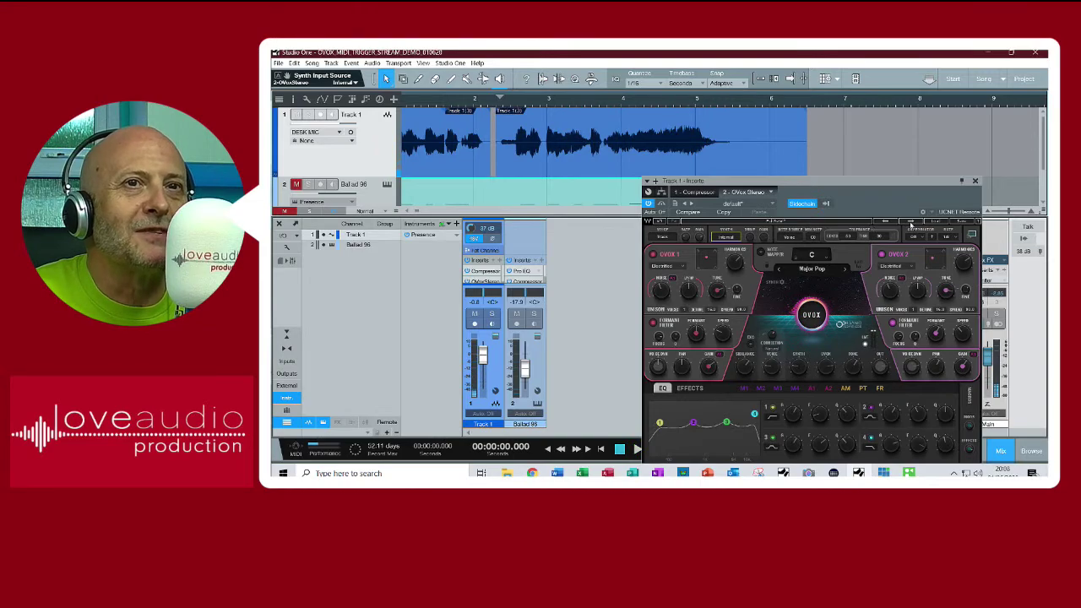
Load the next OVox preset on Track 1 and play the song to hear it
left_click(912, 224)
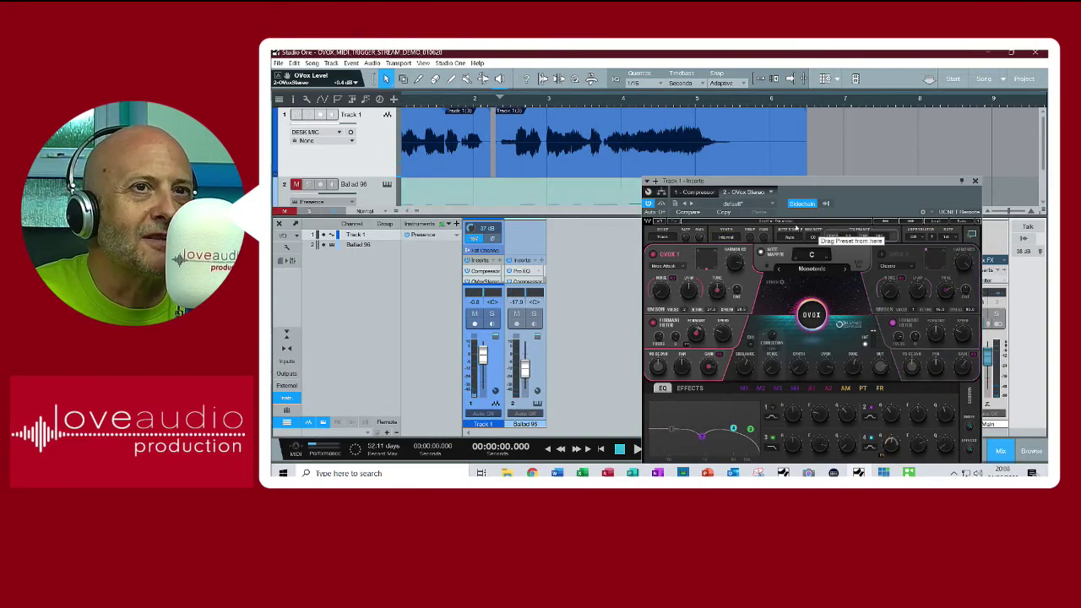
key("space")
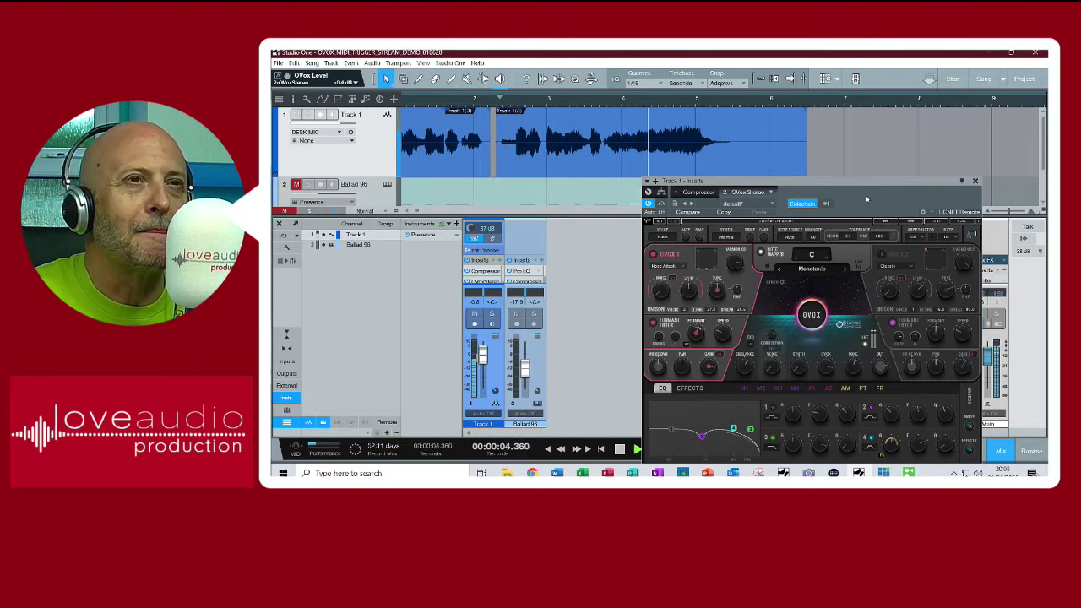
key("space")
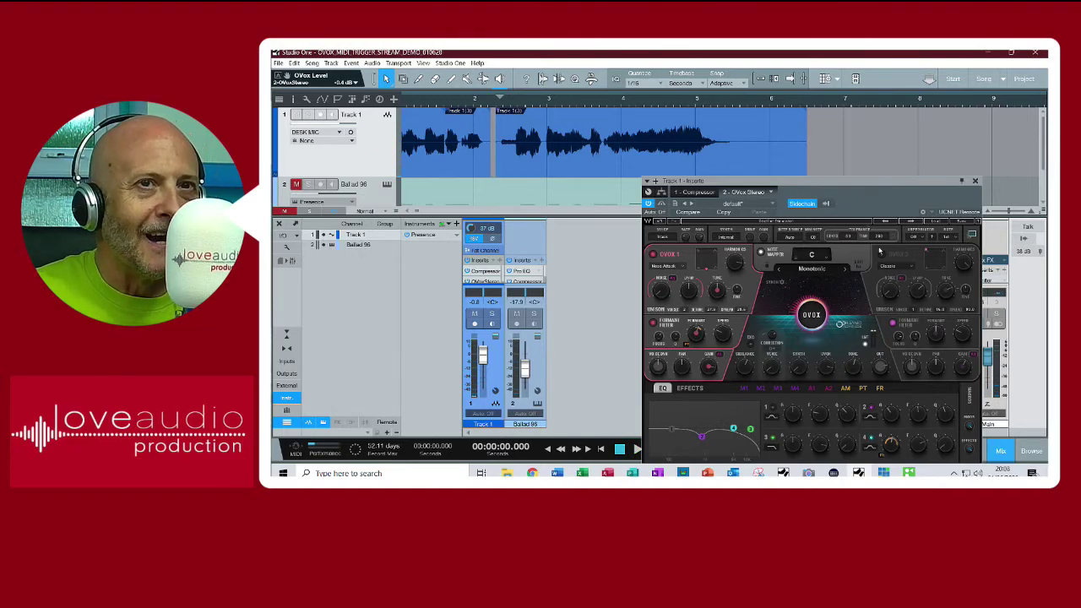
Step OVox's note mapper scale through Chromatic to Wild Egod and play the song to hear it
left_click(845, 270)
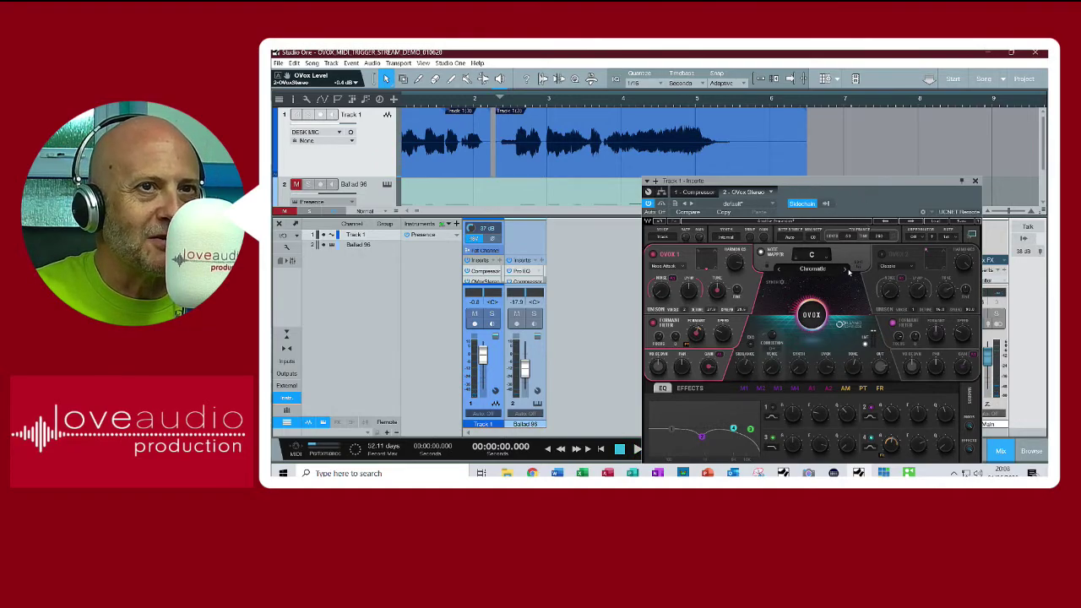
left_click(779, 271)
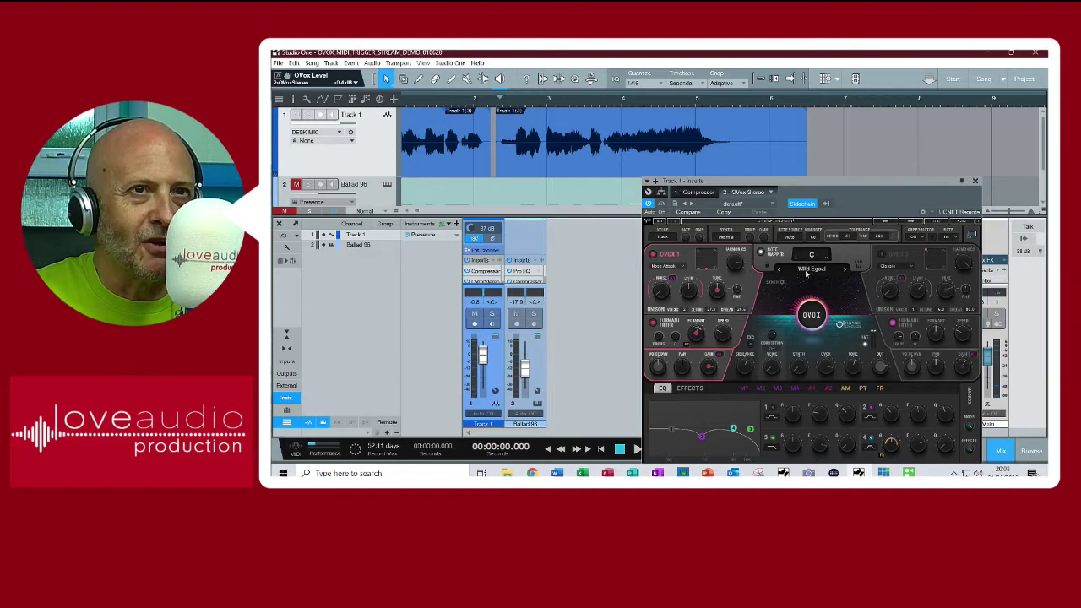
key("space")
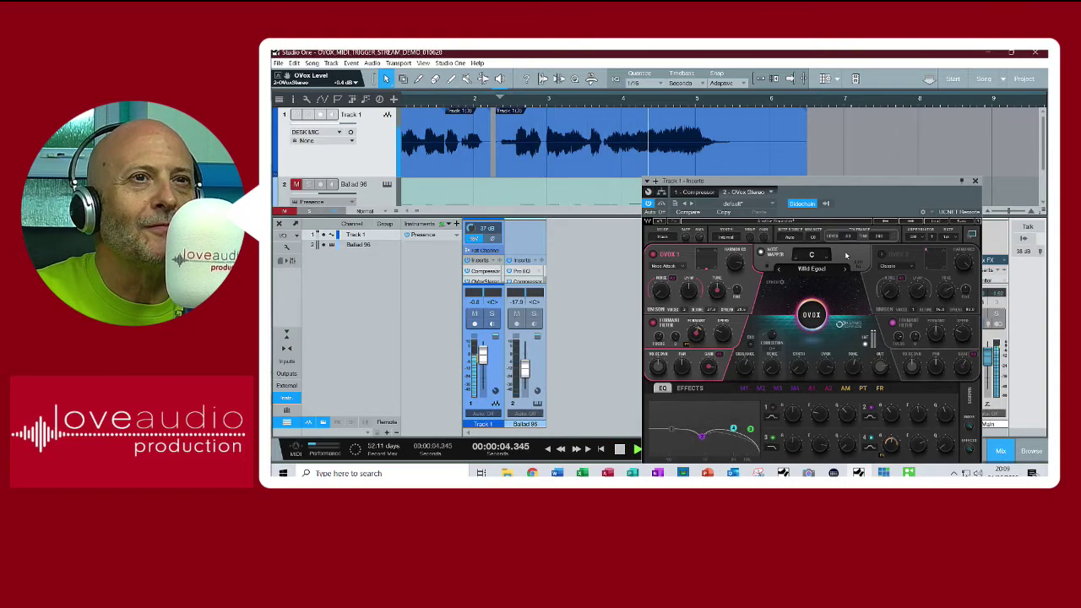
key("space")
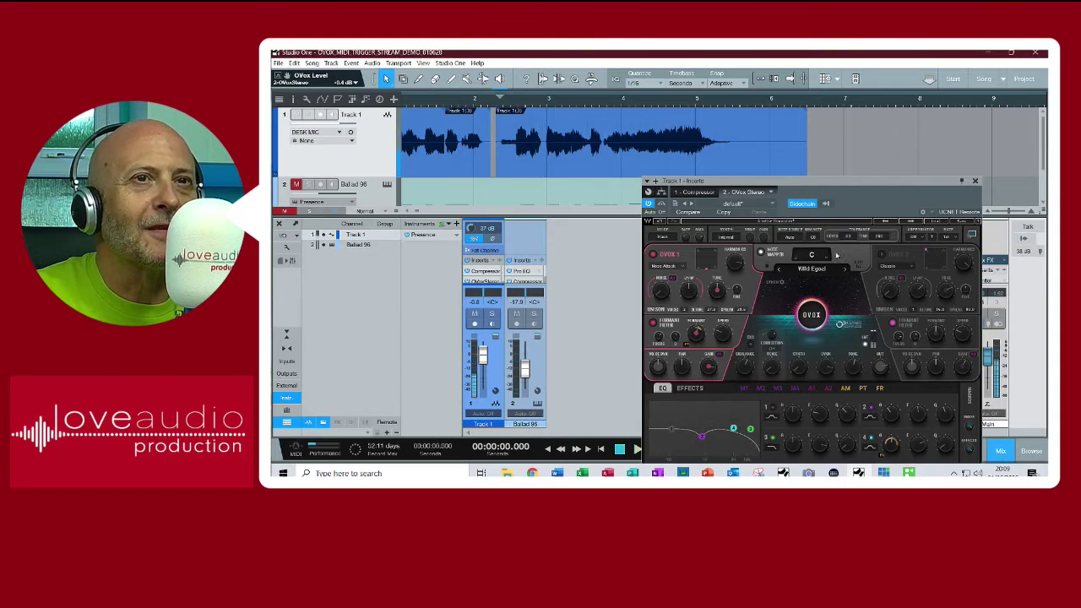
Change OVox's note mapper scale to Whole Tone and listen during playback
left_click(787, 271)
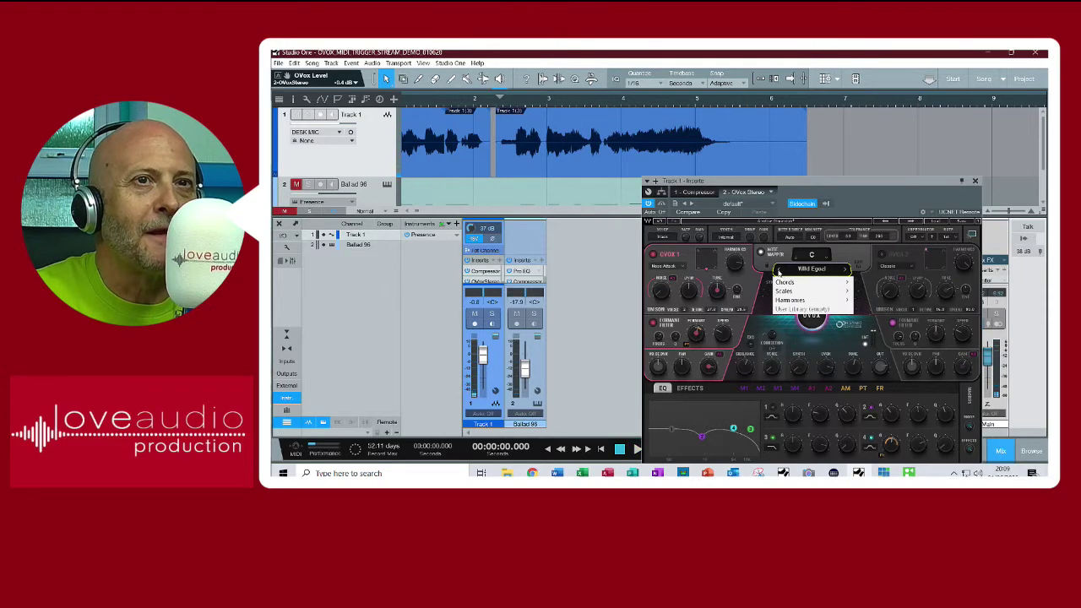
left_click(780, 273)
key("space")
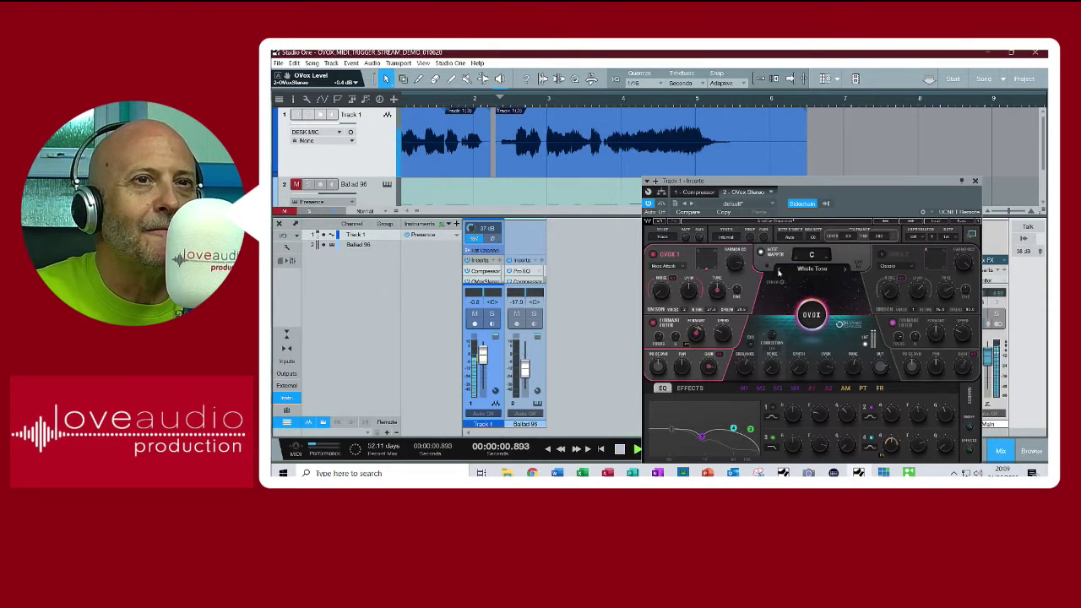
key("space")
Switch OVox's note mapper scale to Toxic and play the song twice to listen
scroll(778, 272, "down", 2)
key("space")
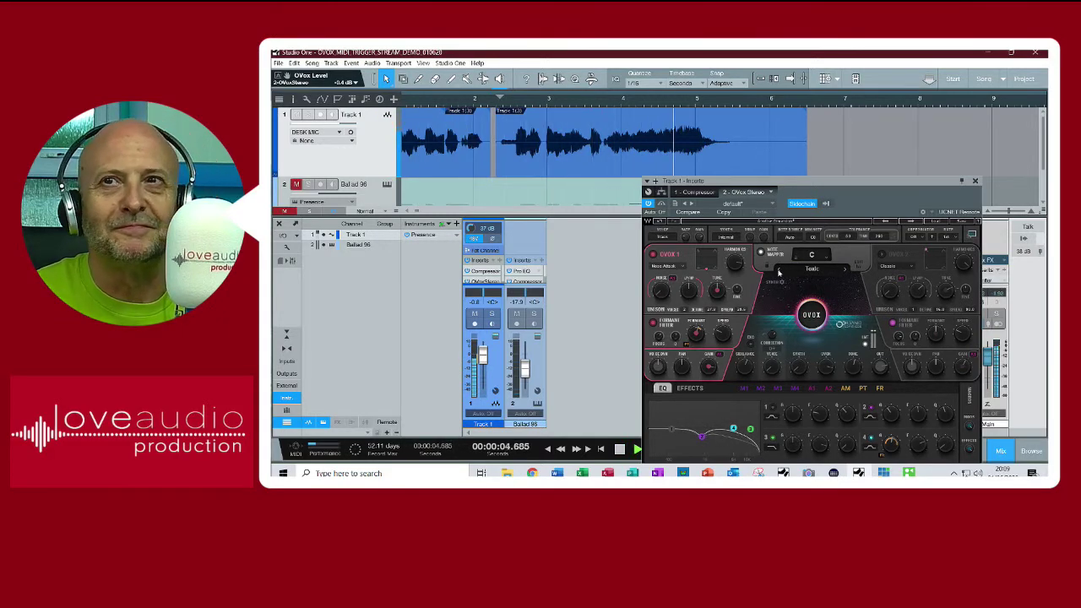
key("space")
key("space")
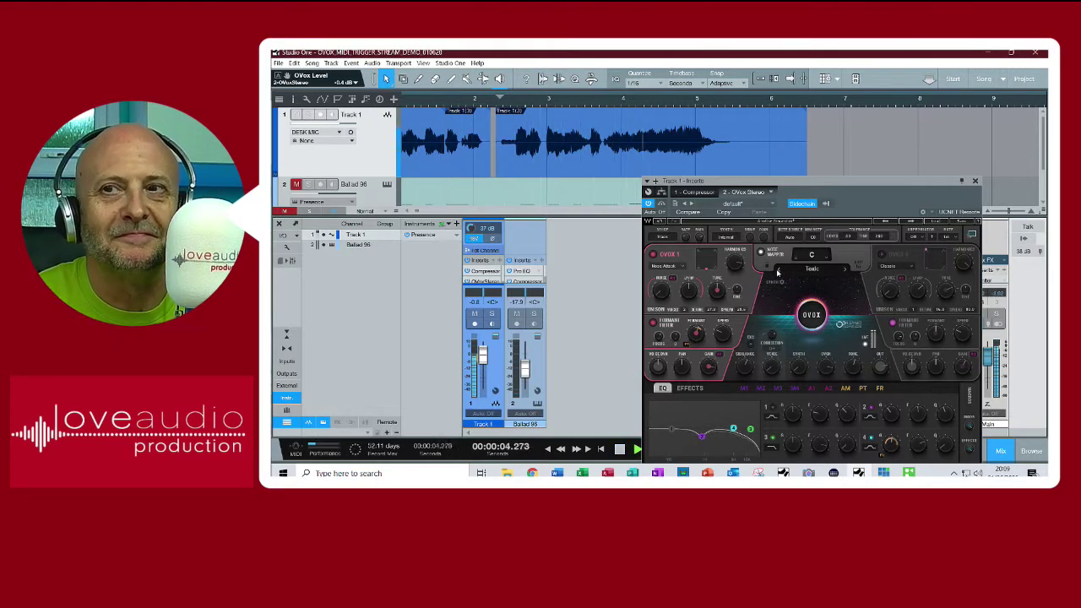
key("space")
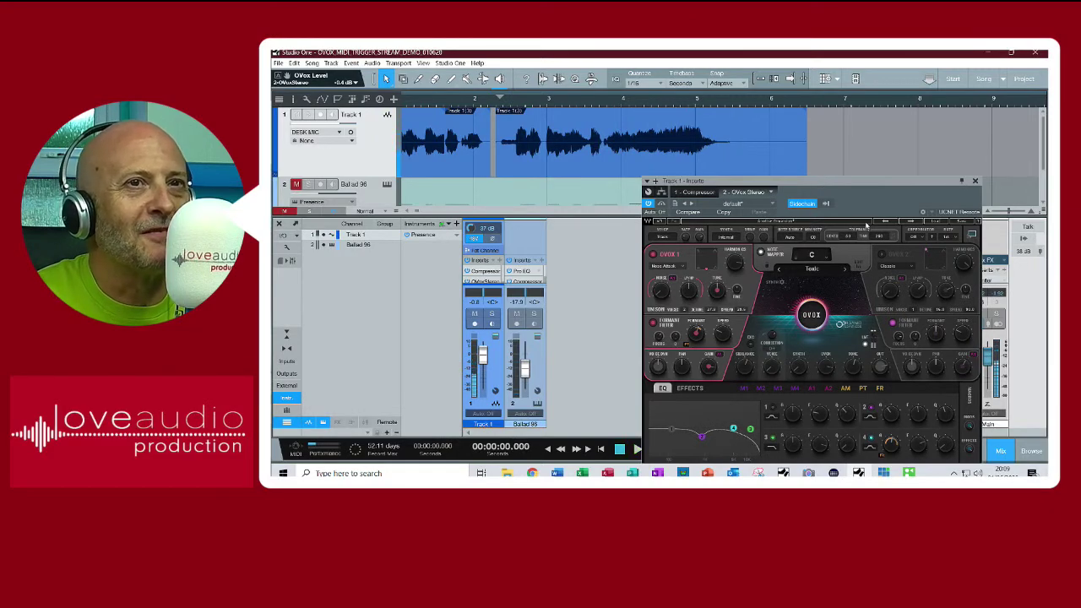
Advance to the following OVox preset and audition its sound on Track 1 during playback
left_click(901, 222)
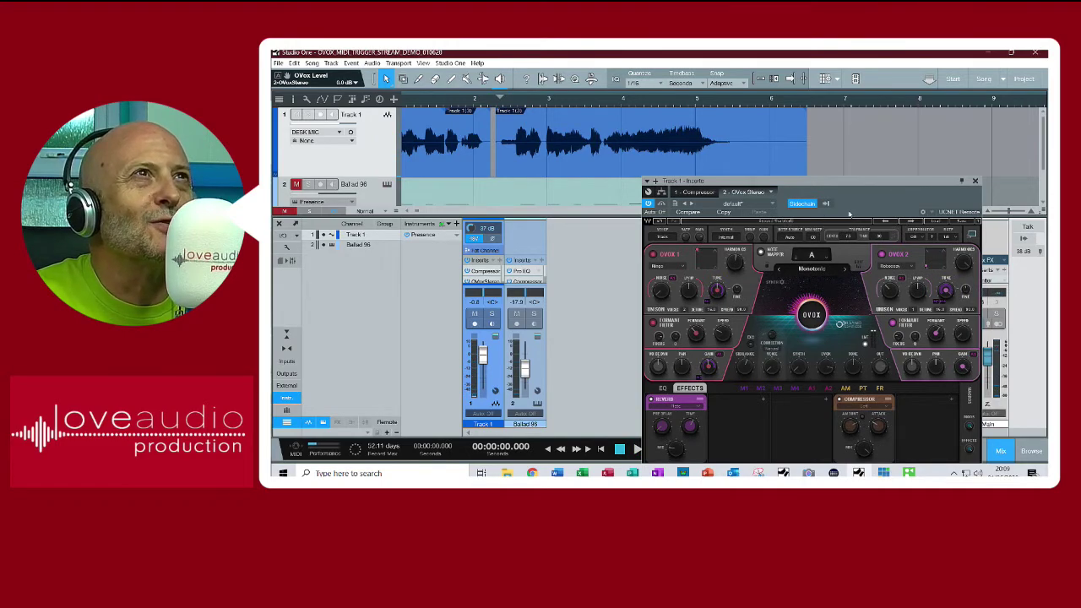
key("space")
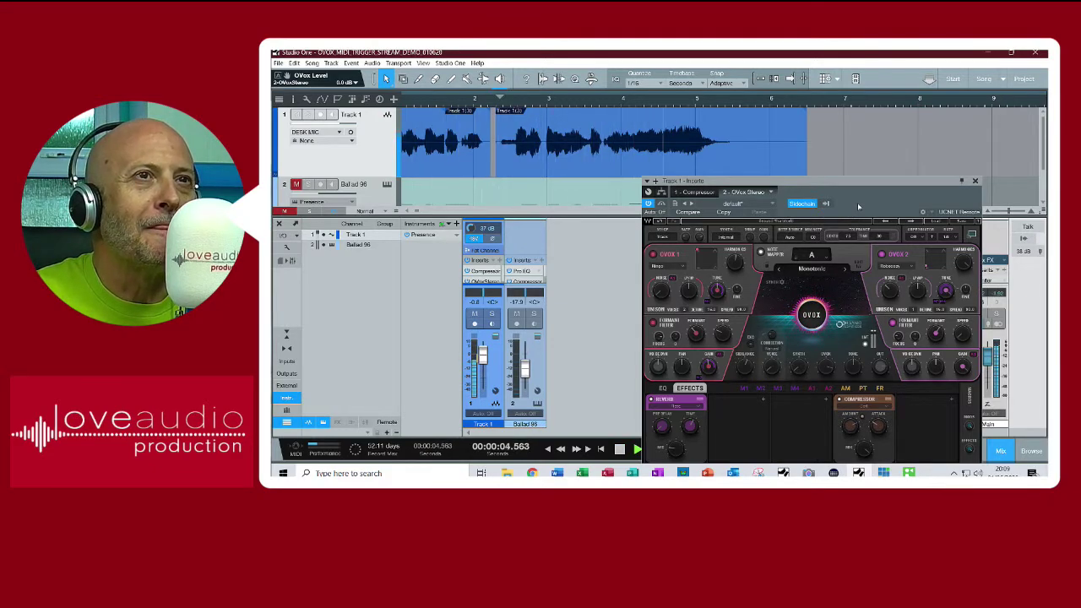
key("space")
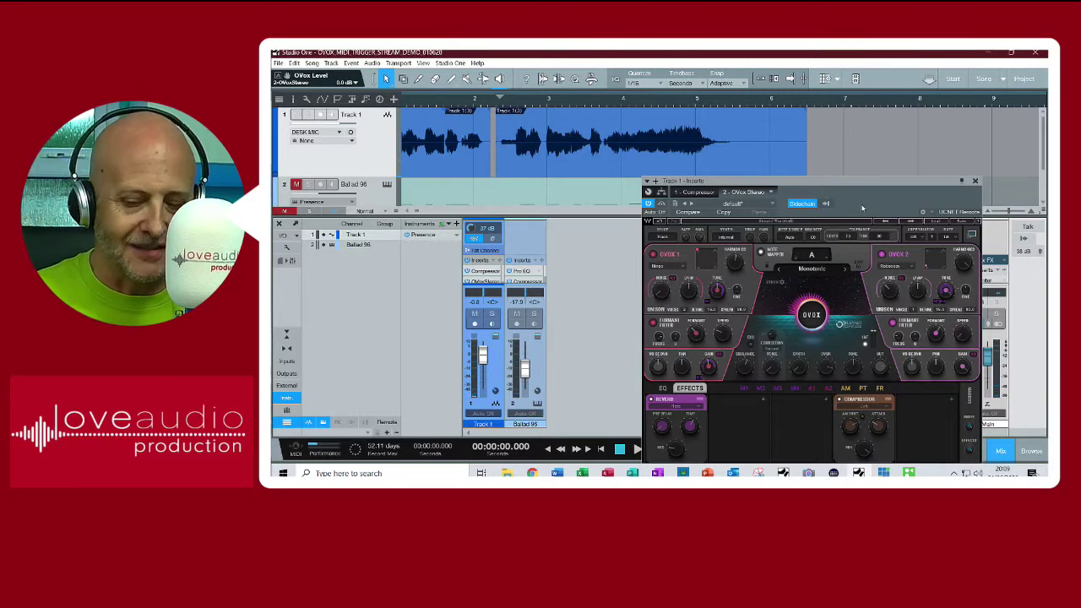
key("space")
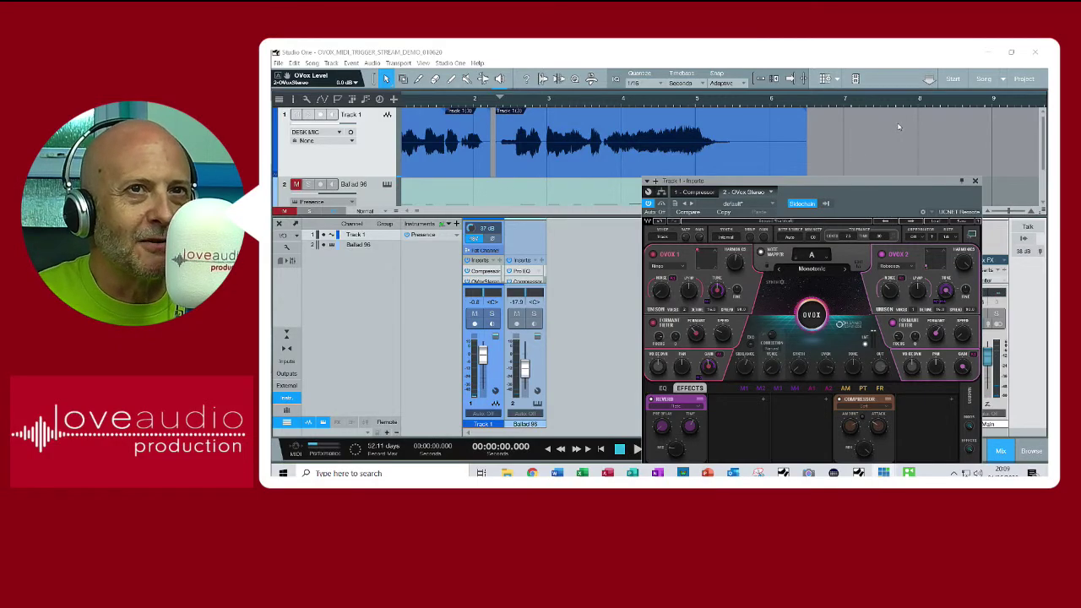
Audition two more OVox presets, 1st and 5th and Major Sunset scale ones, playing the song with each
left_click(910, 221)
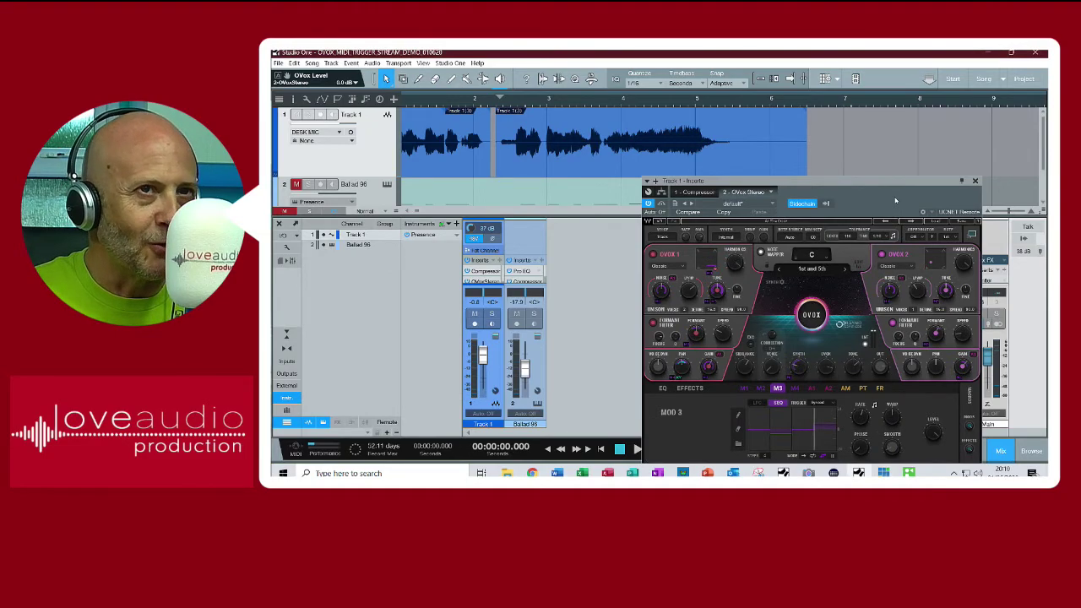
key("space")
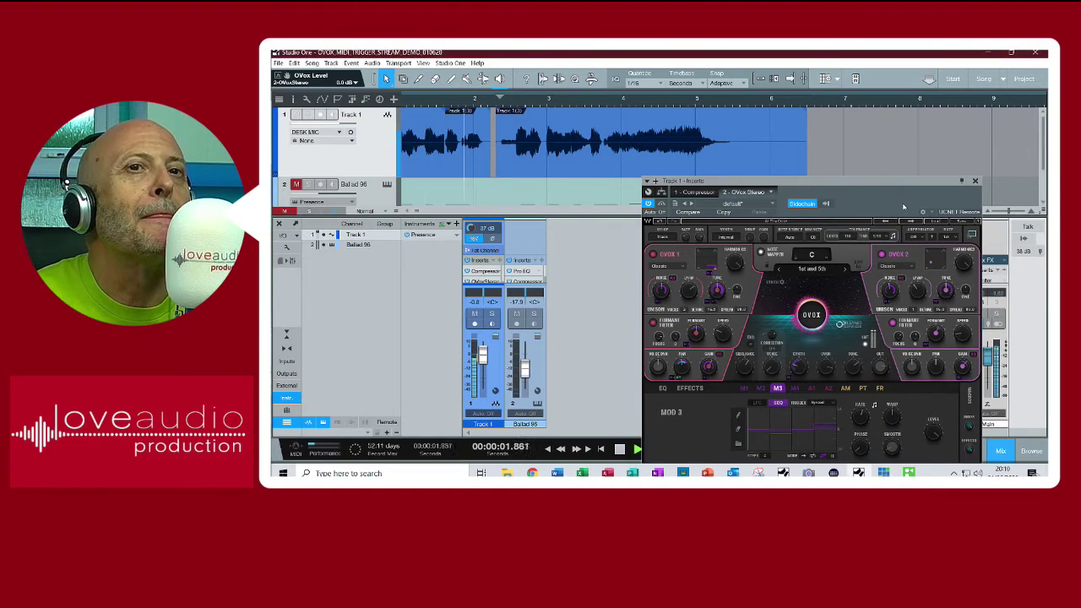
key("space")
key("space")
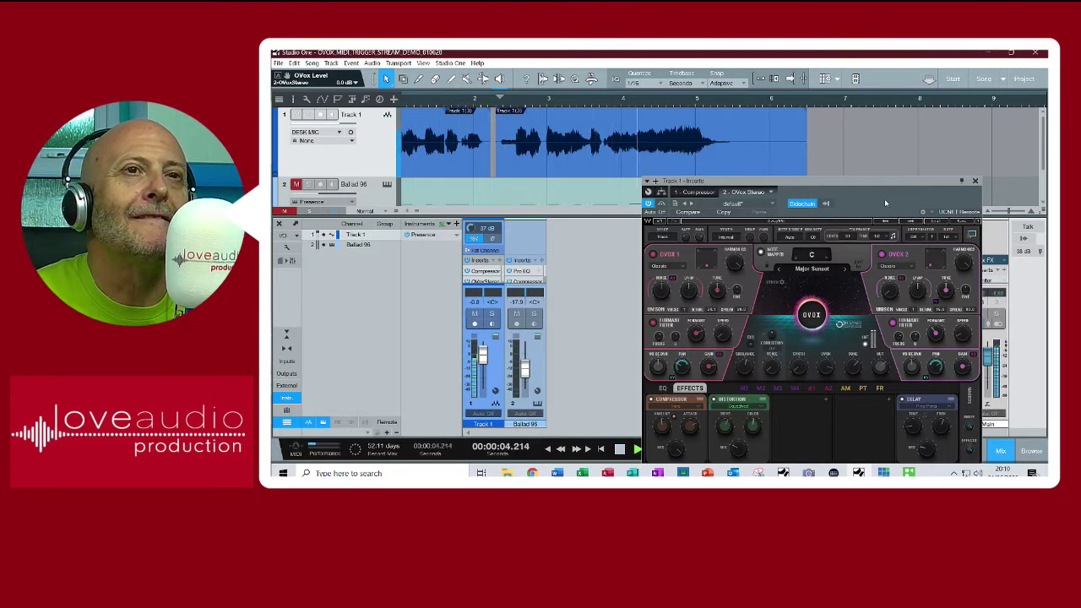
key("space")
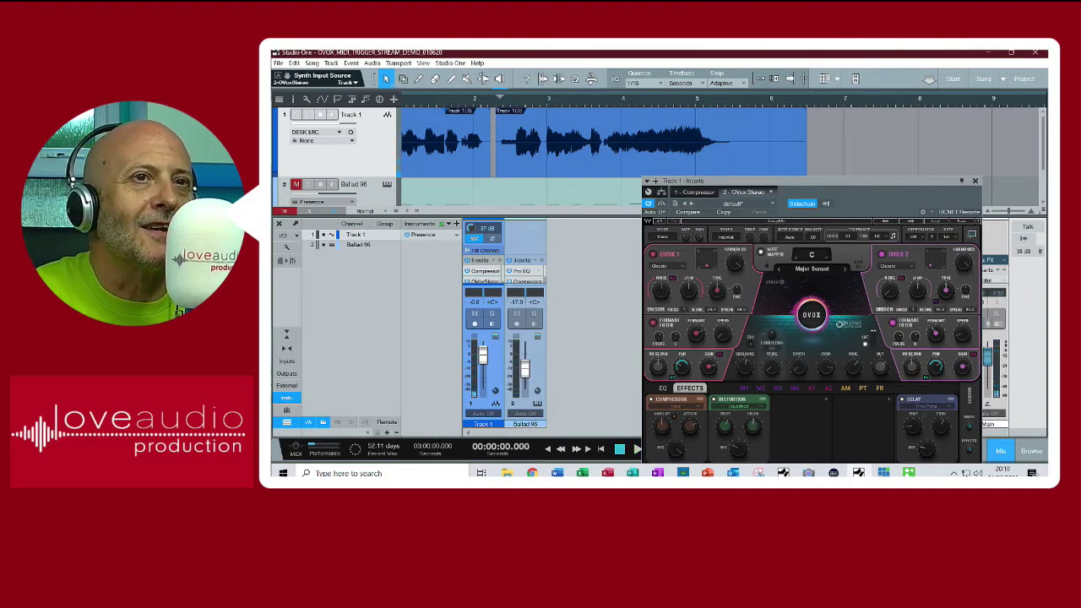
Set OVox's synth input source to Track and play the song twice to hear the effect
left_click(727, 238)
key("space")
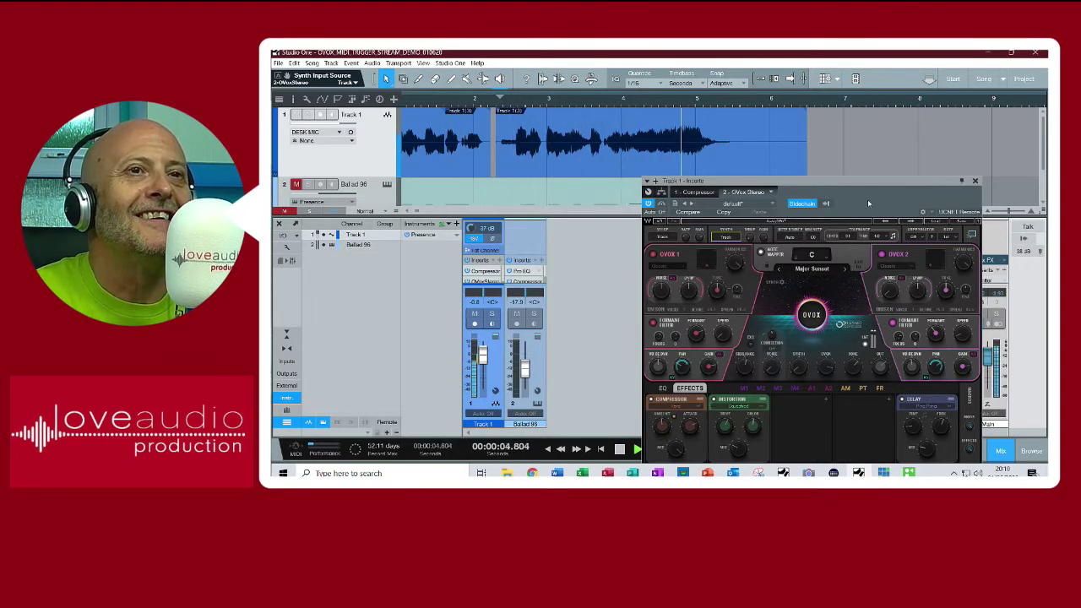
key("space")
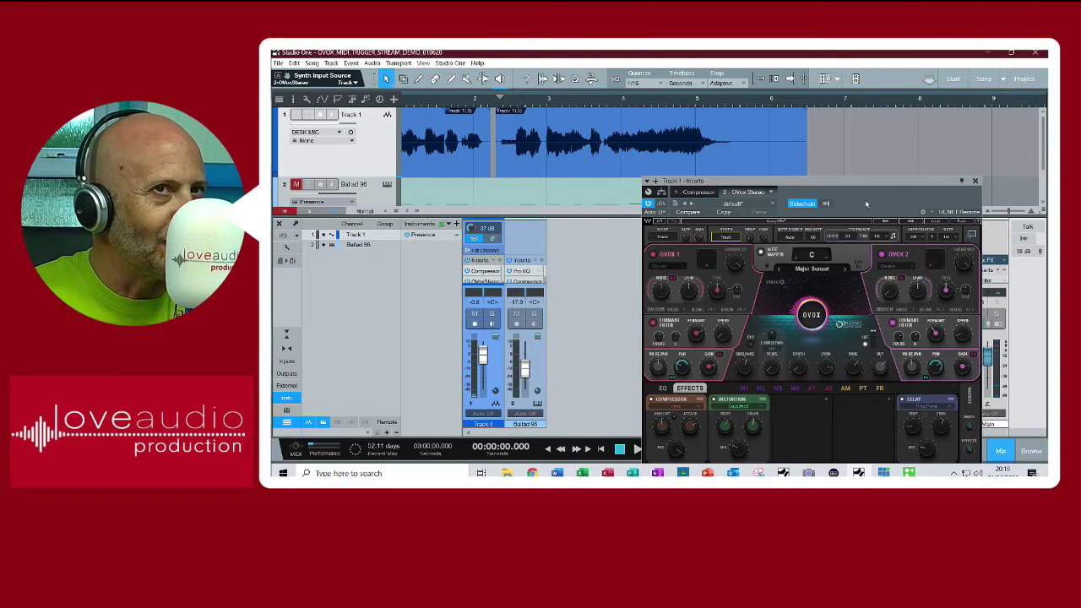
key("space")
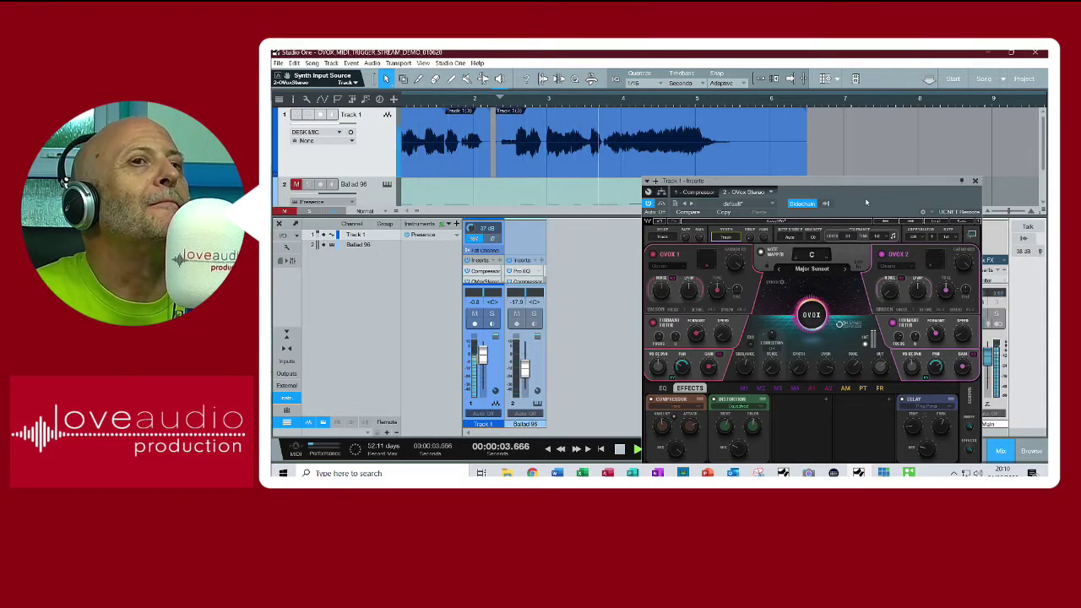
key("space")
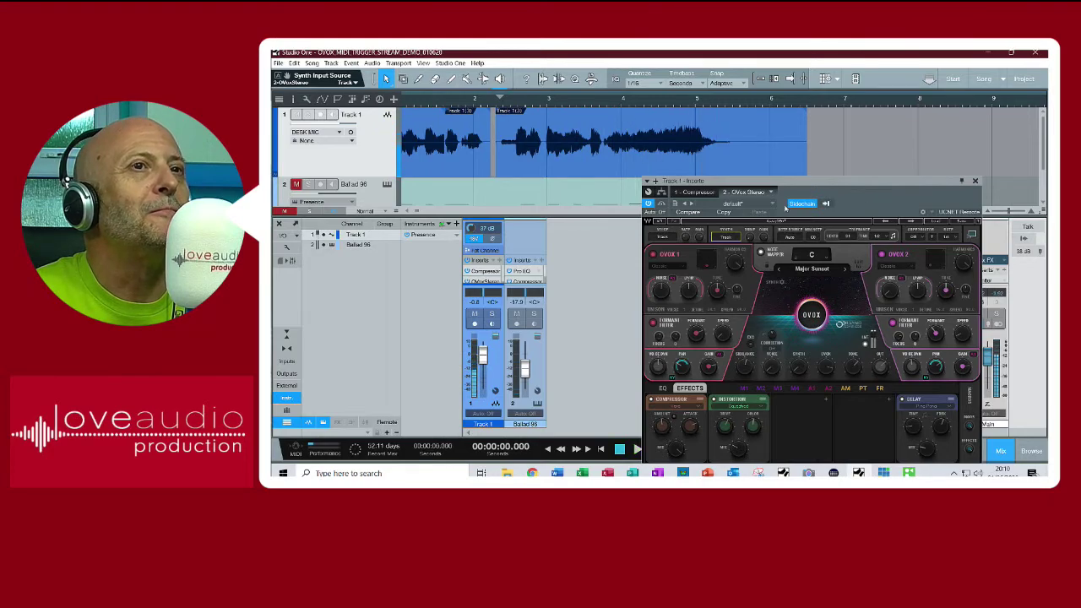
Try SideChain as OVox's voice input source during playback, and return it to Track for another listen
left_click(663, 238)
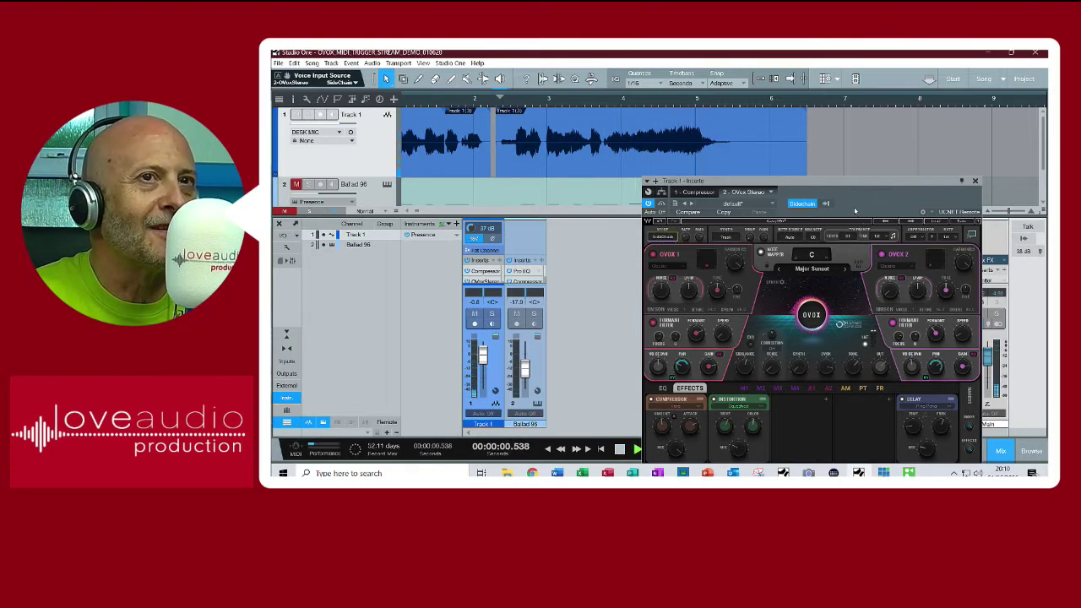
key("space")
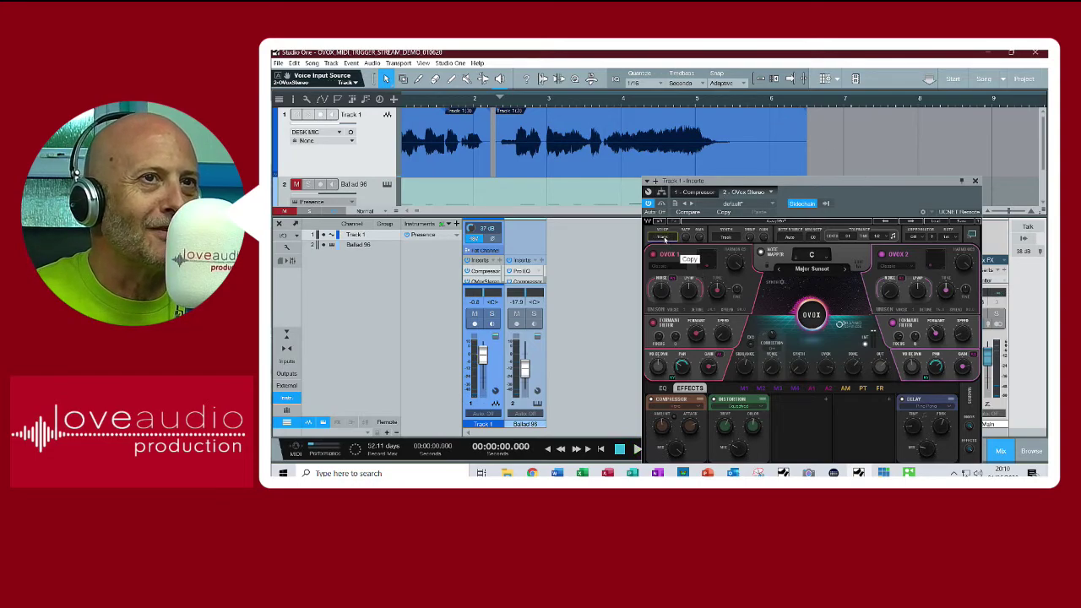
key("space")
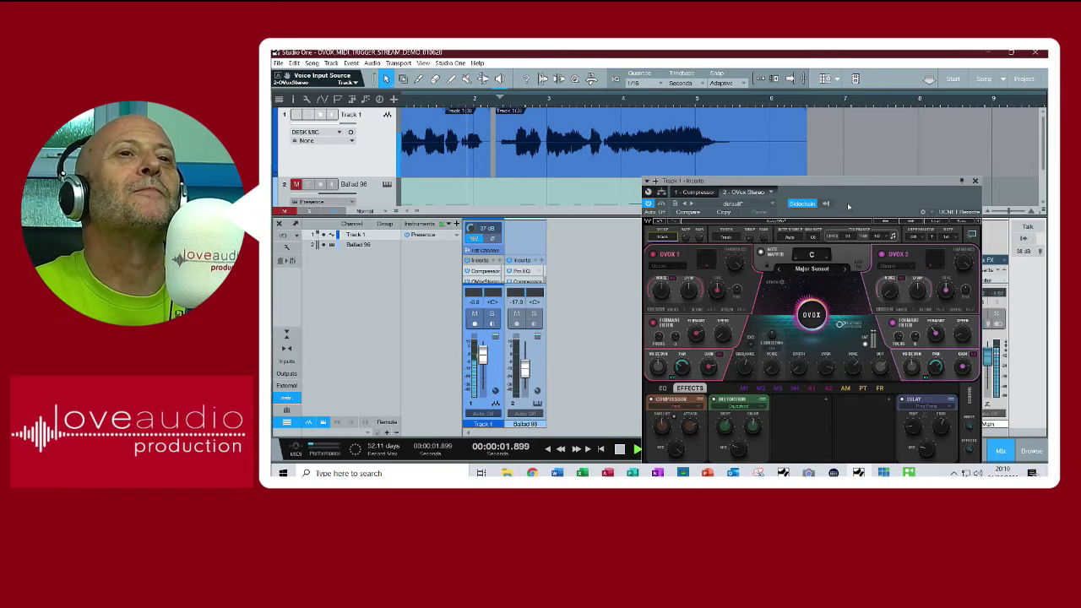
key("space")
Set OVox's synth input source to SideChain and play the song
left_click(726, 238)
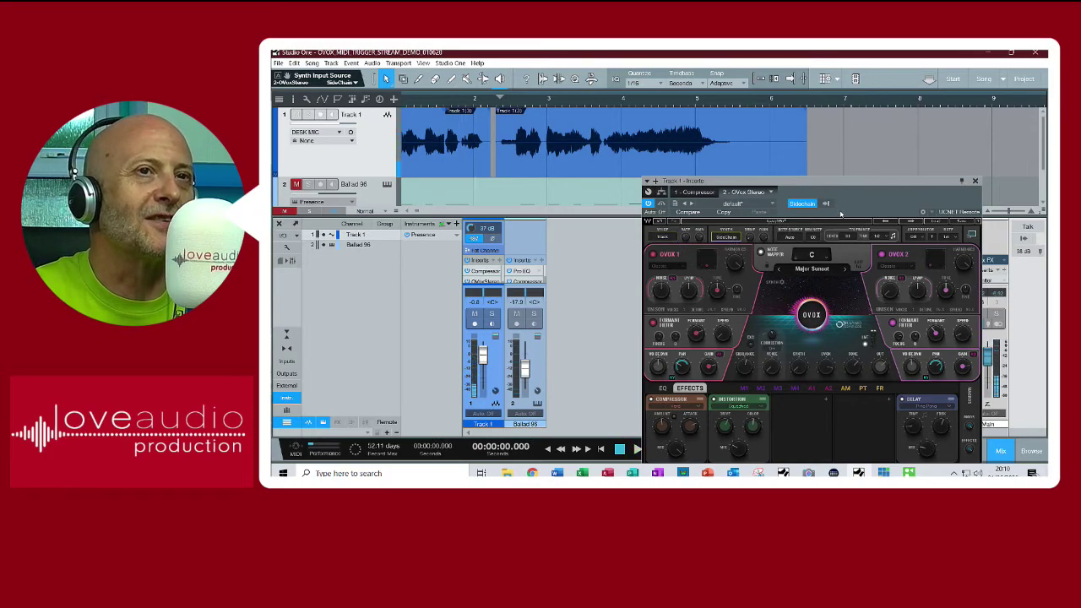
key("space")
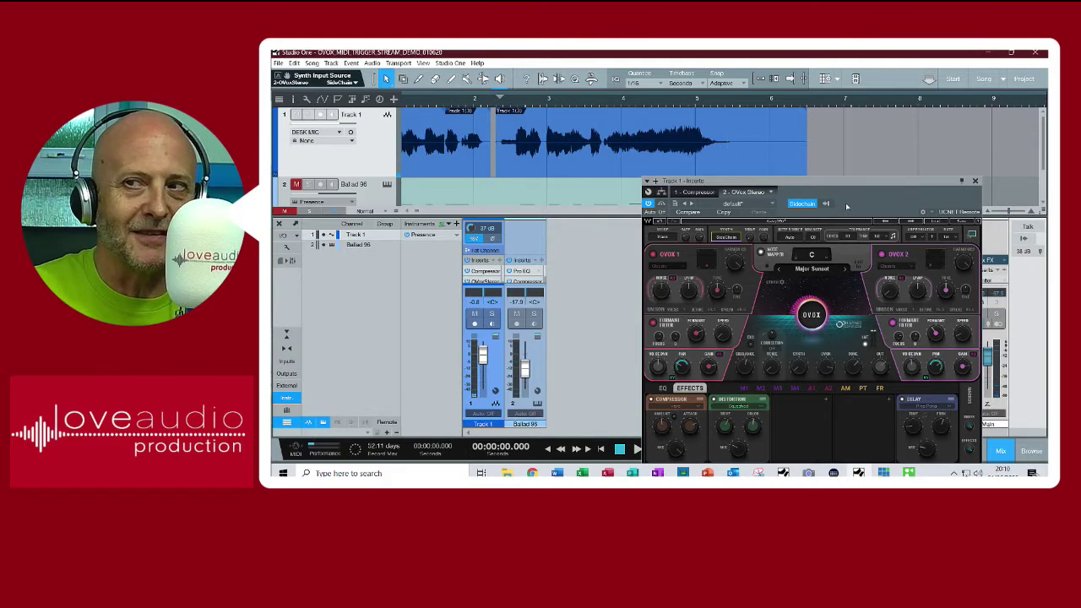
Assign Ballad 96 as the sidechain source for OVox on Track 1 and play the song
left_click(826, 204)
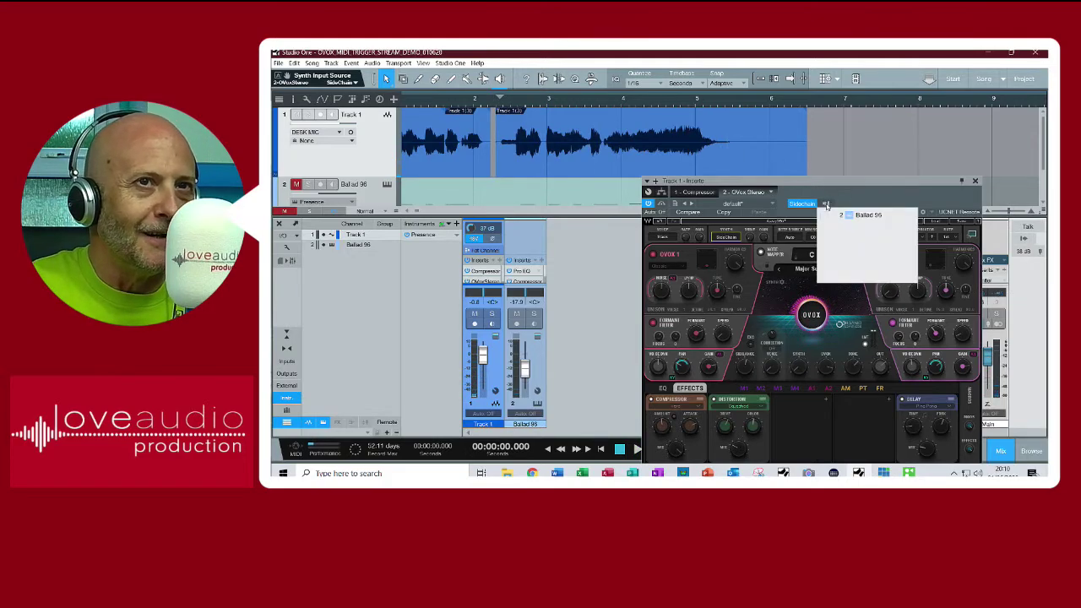
key("space")
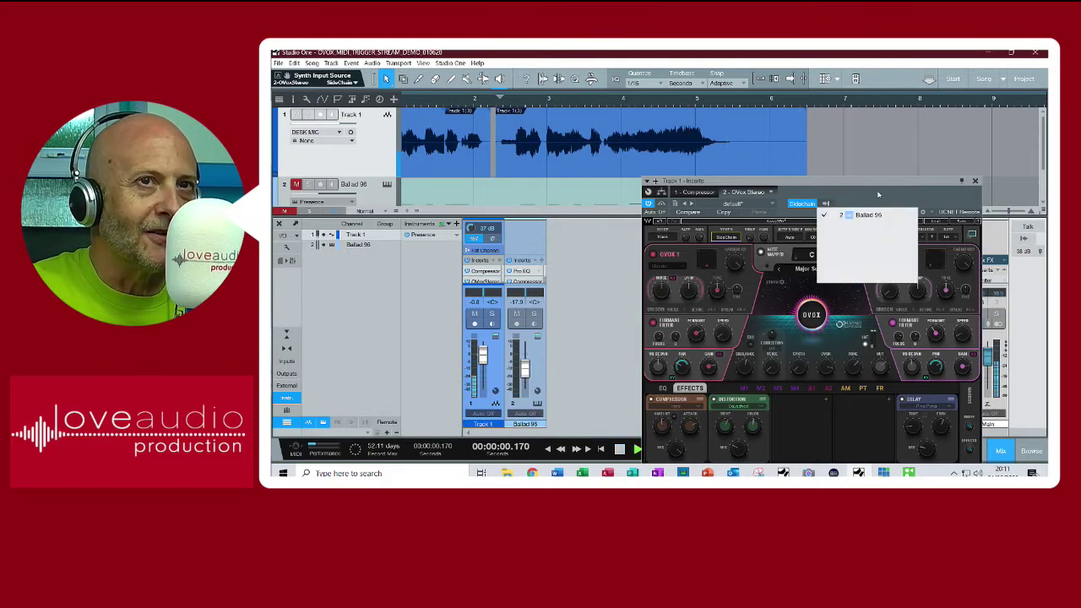
left_click(876, 196)
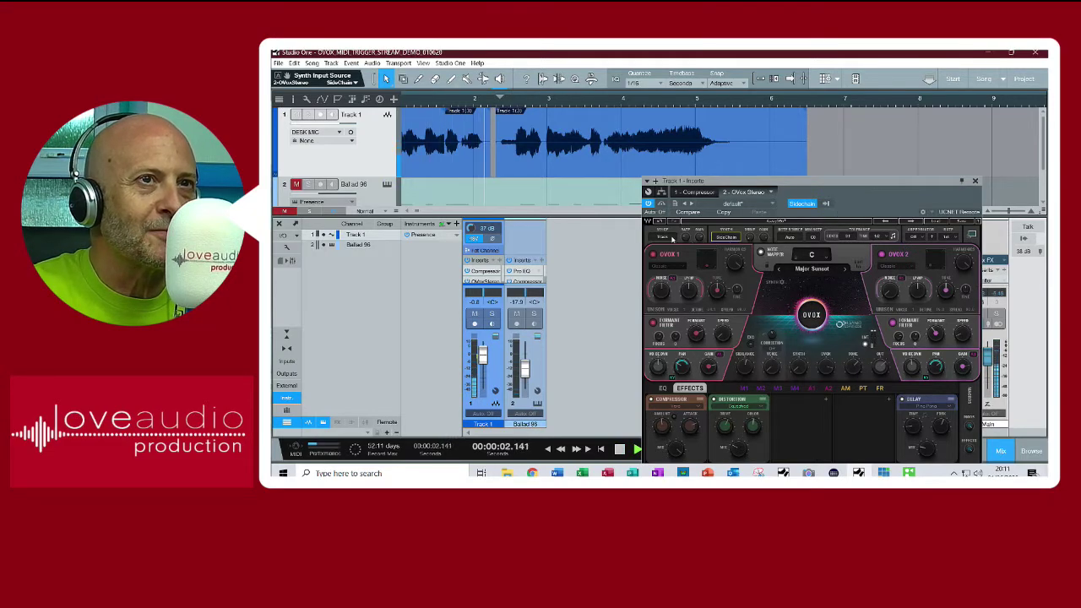
key("space")
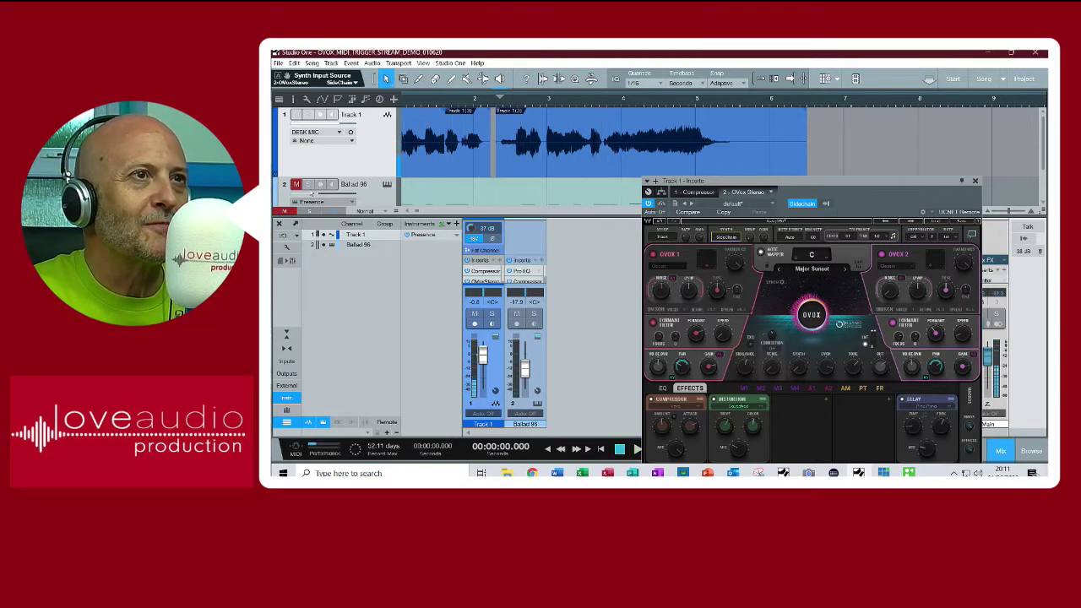
Unmute the Ballad 96 track and play it together with the OVox vocal
left_click(296, 185)
key("space")
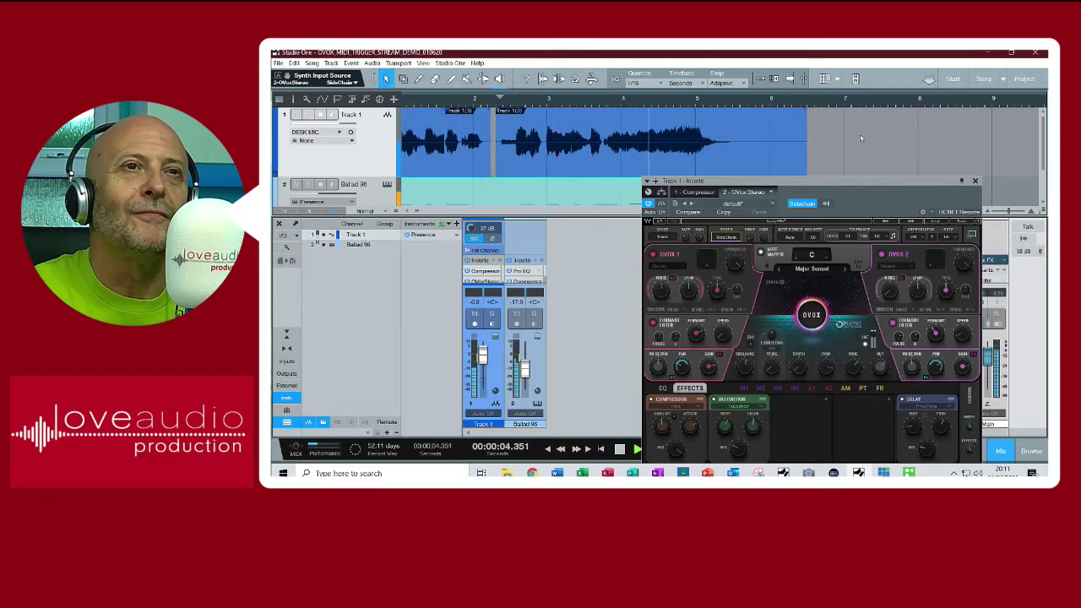
key("space")
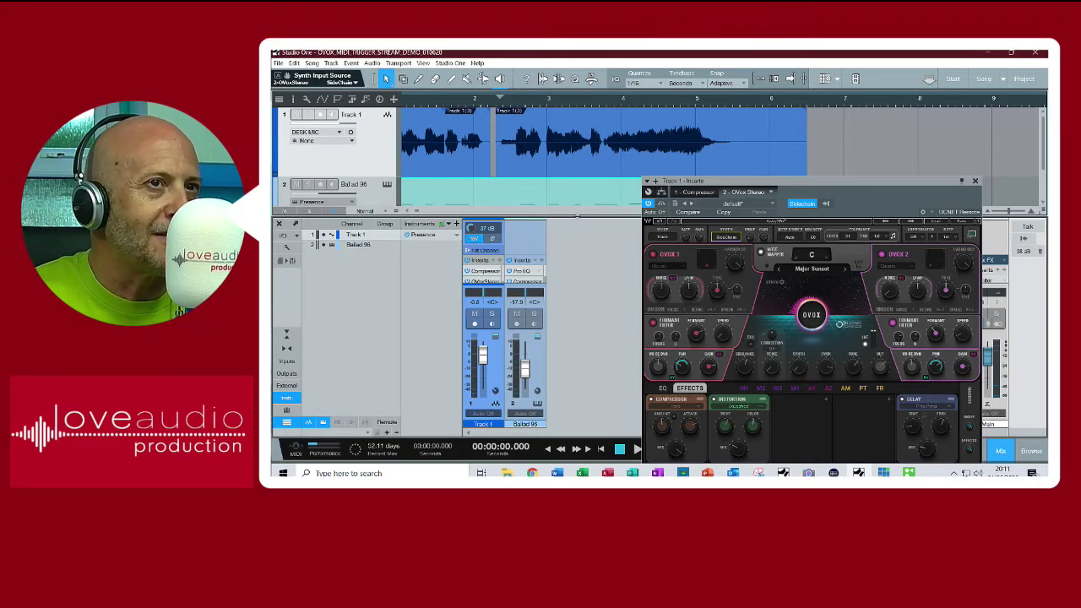
Close the OVox window and the mixer, and play the song with Ballad 96 soloed
left_click(976, 182)
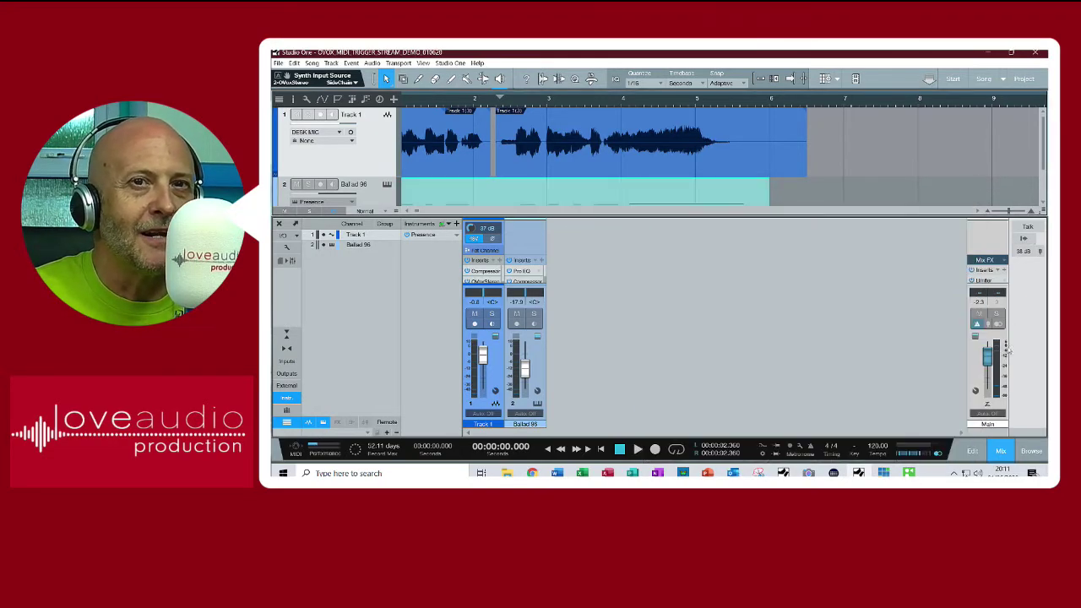
left_click(1001, 451)
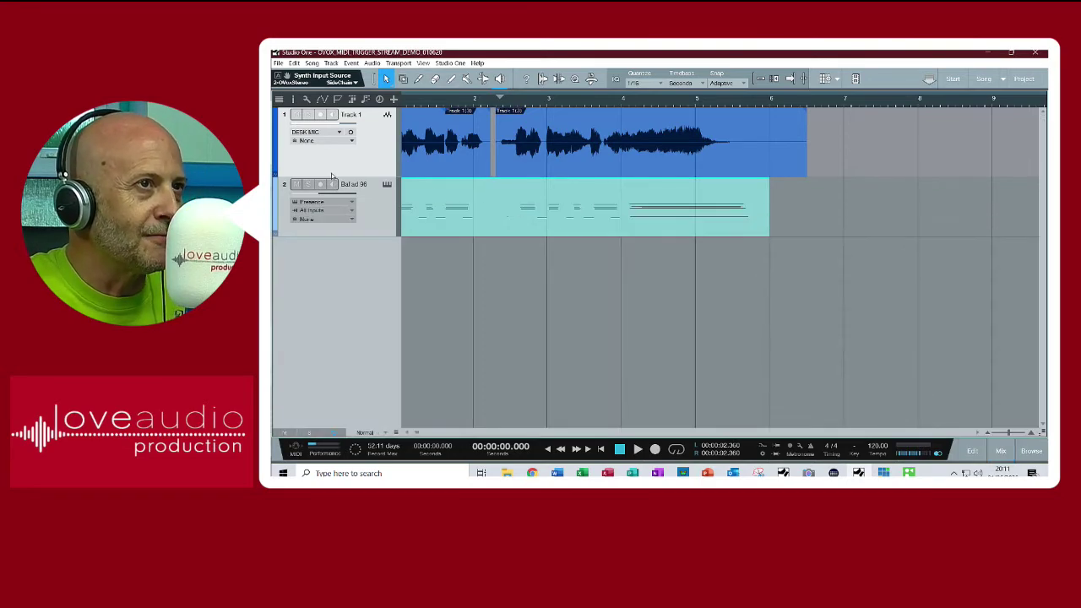
left_click(333, 185)
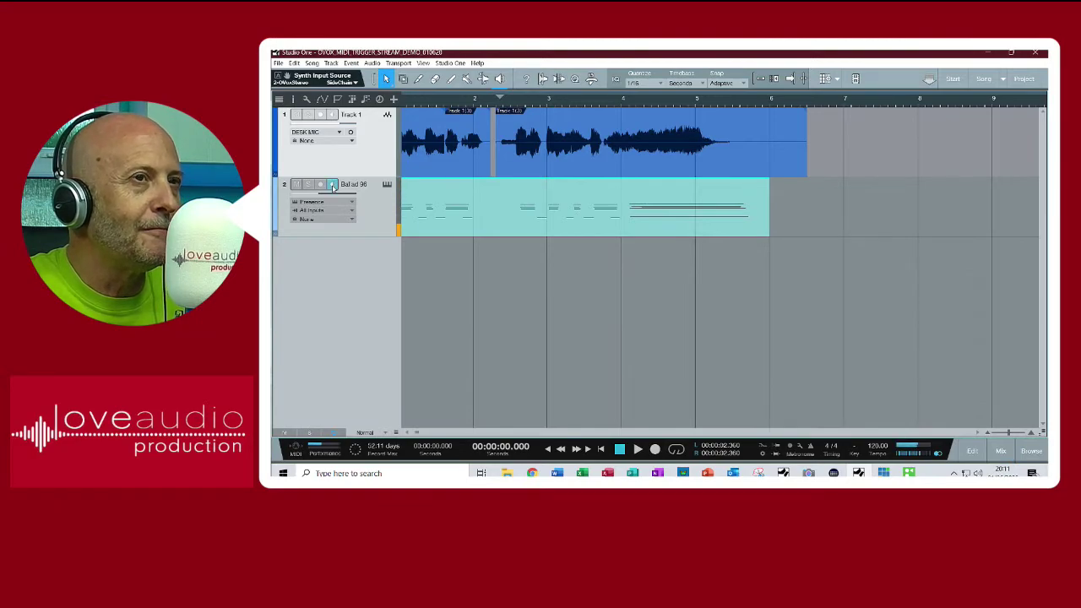
left_click(332, 185)
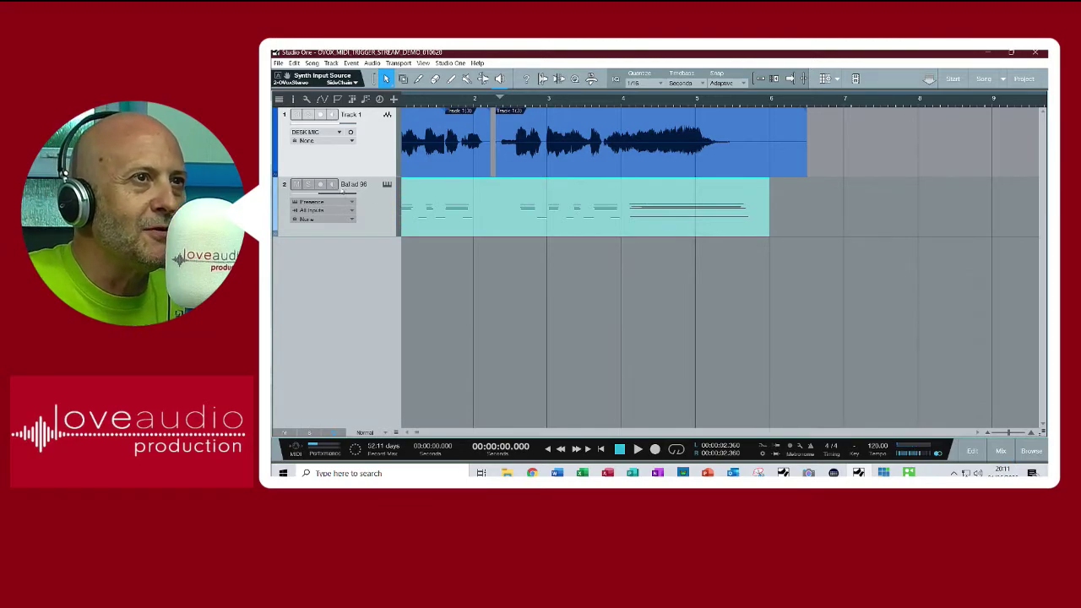
left_click(308, 185)
key("space")
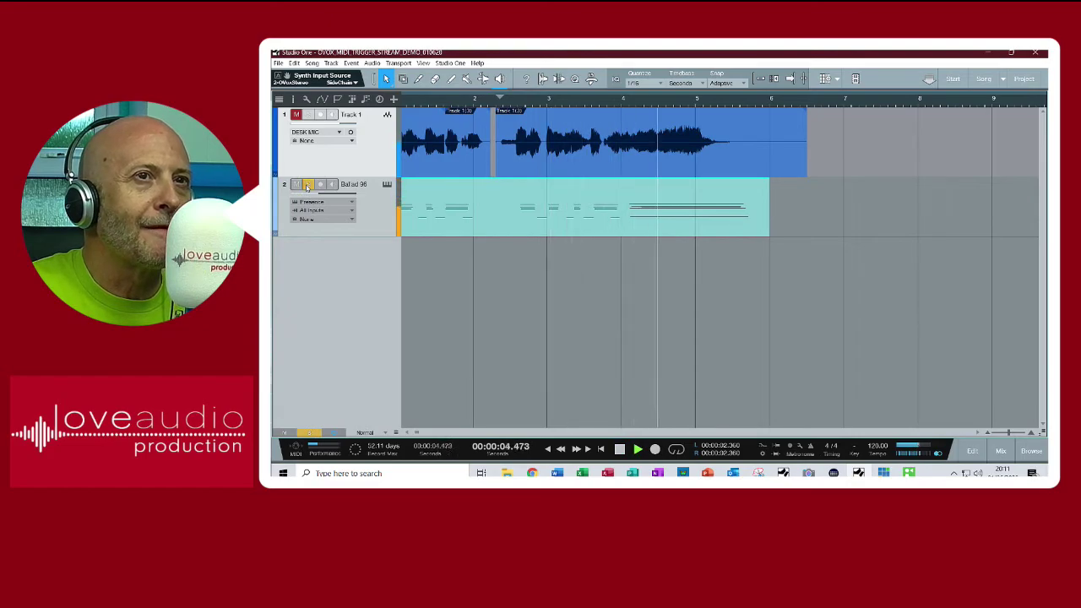
key("space")
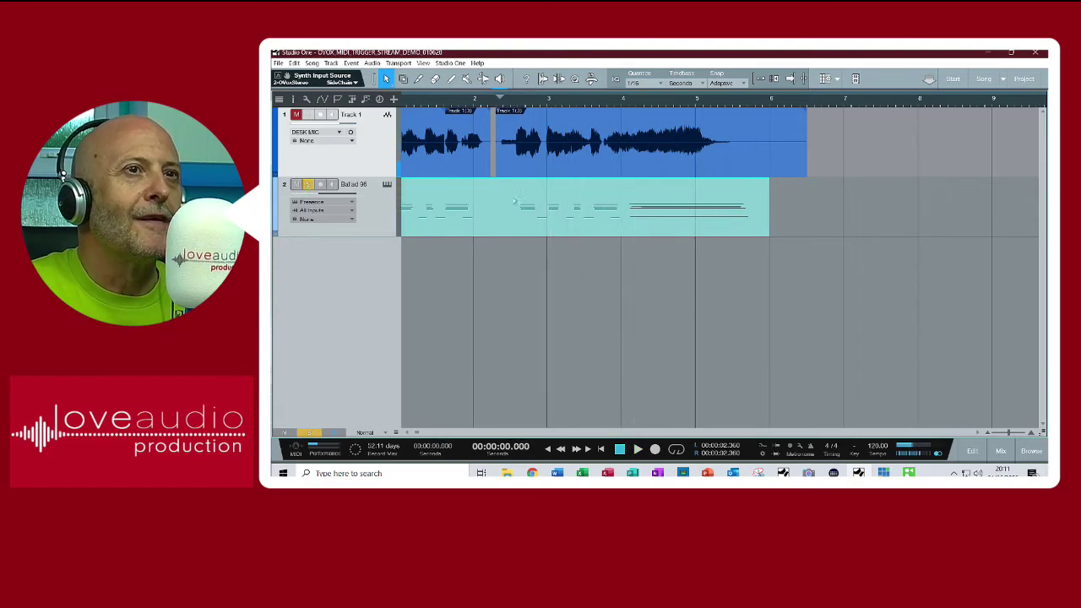
Open the Ballad 96 part in the note editor and audition the final chord's E 3 and D 3 notes
double_click(570, 218)
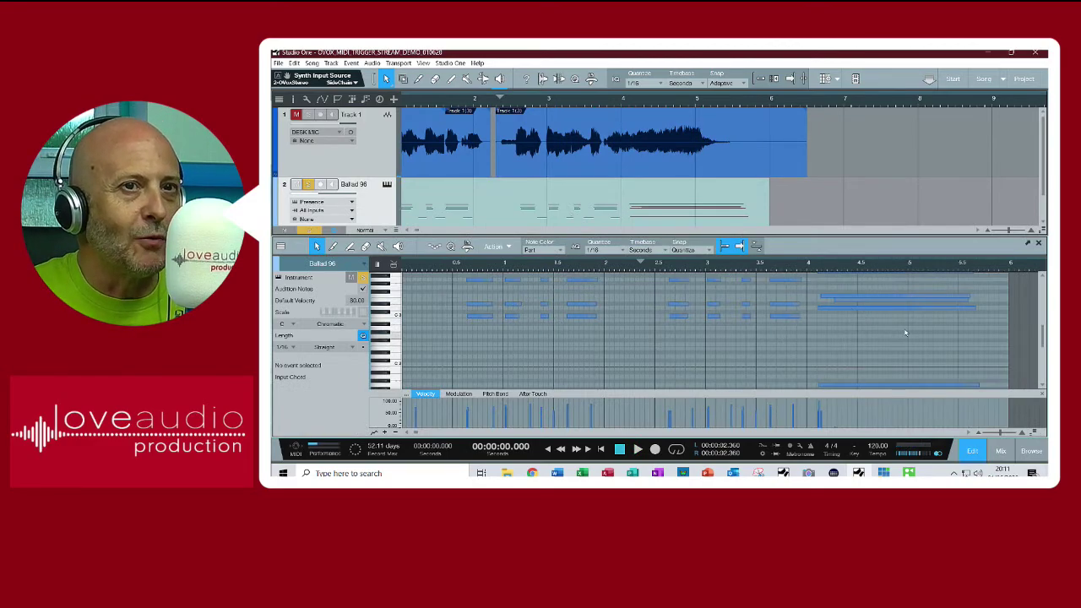
left_click(849, 297)
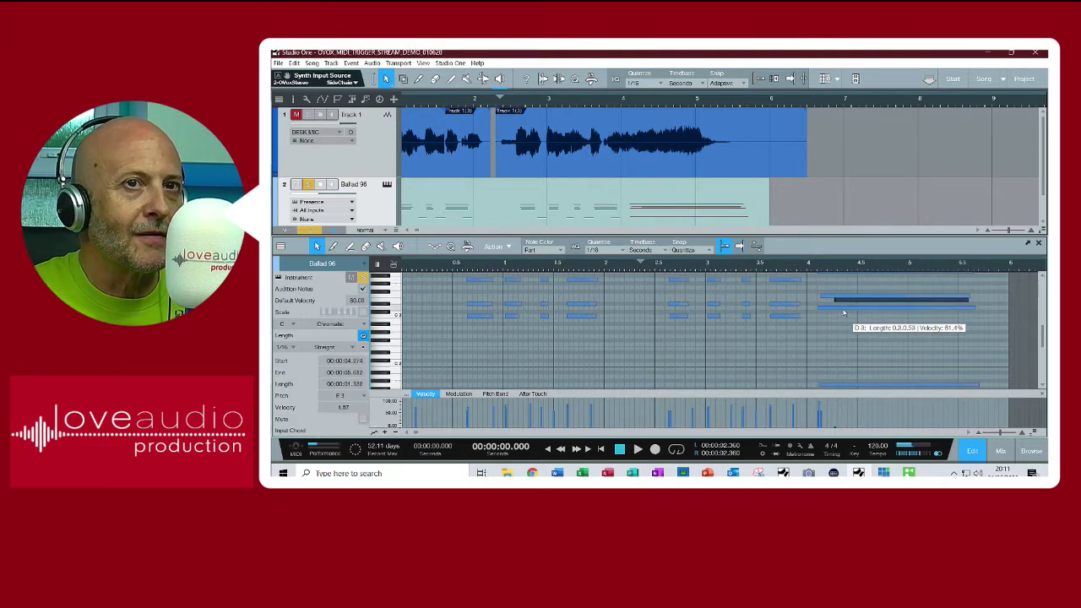
left_click(843, 309)
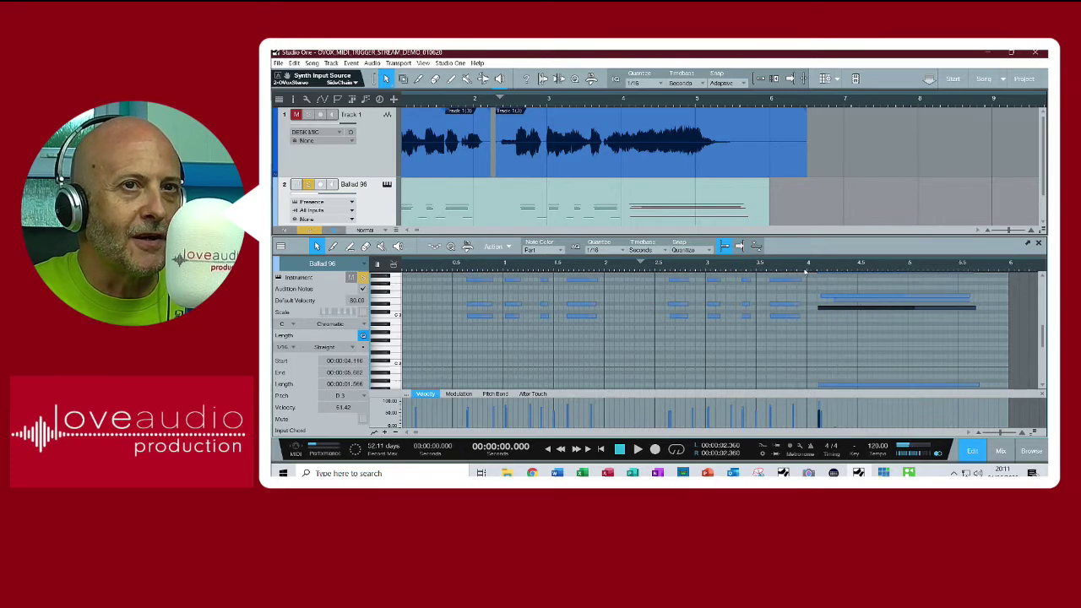
Play the soloed Ballad 96 part twice from the 4-second position to hear the final chord
left_click(807, 267)
key("space")
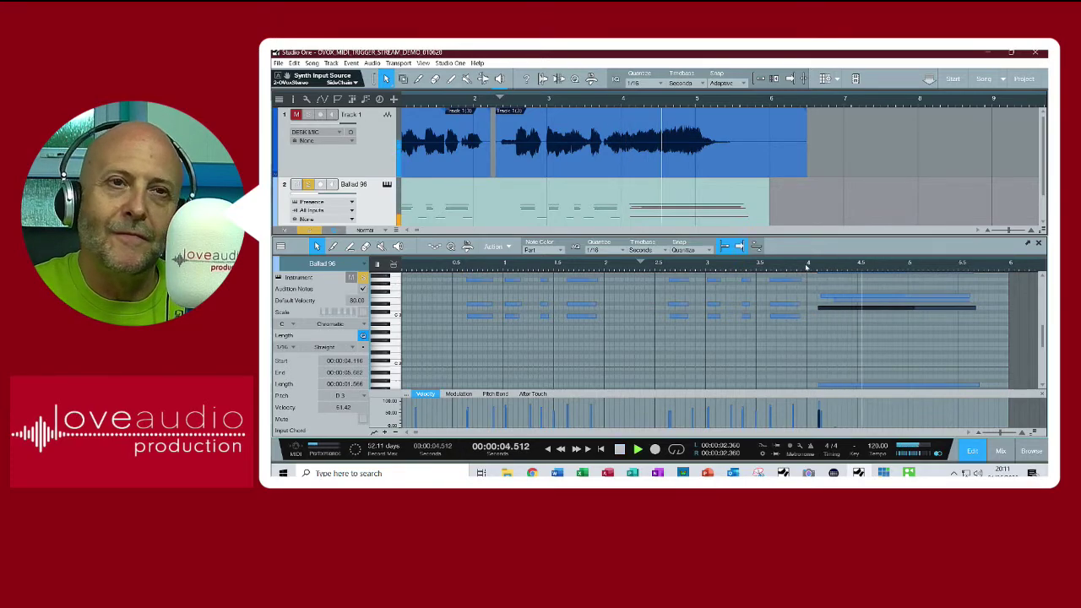
key("space")
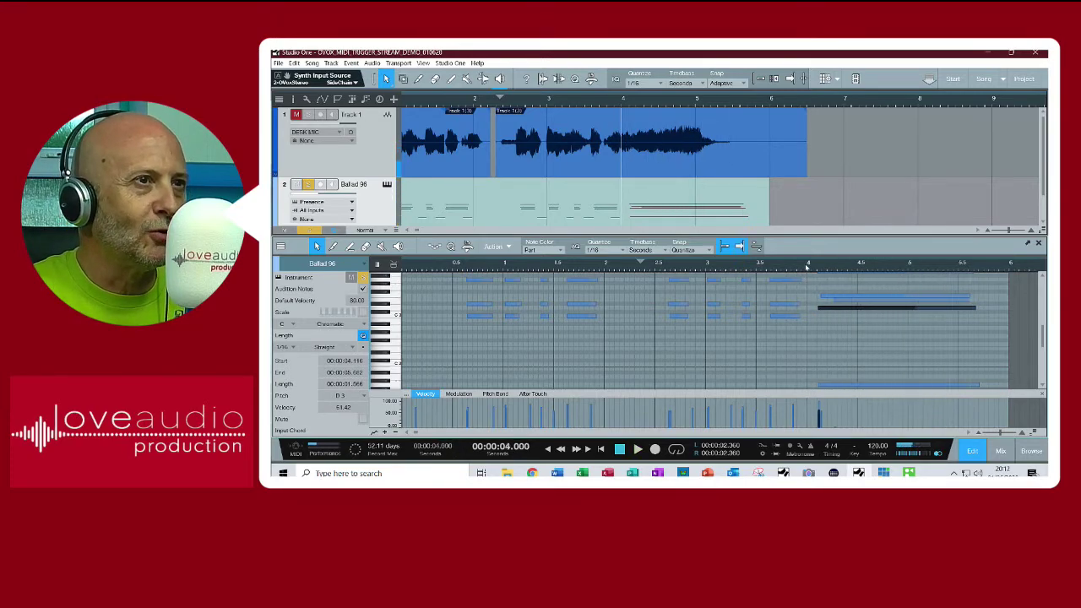
key("space")
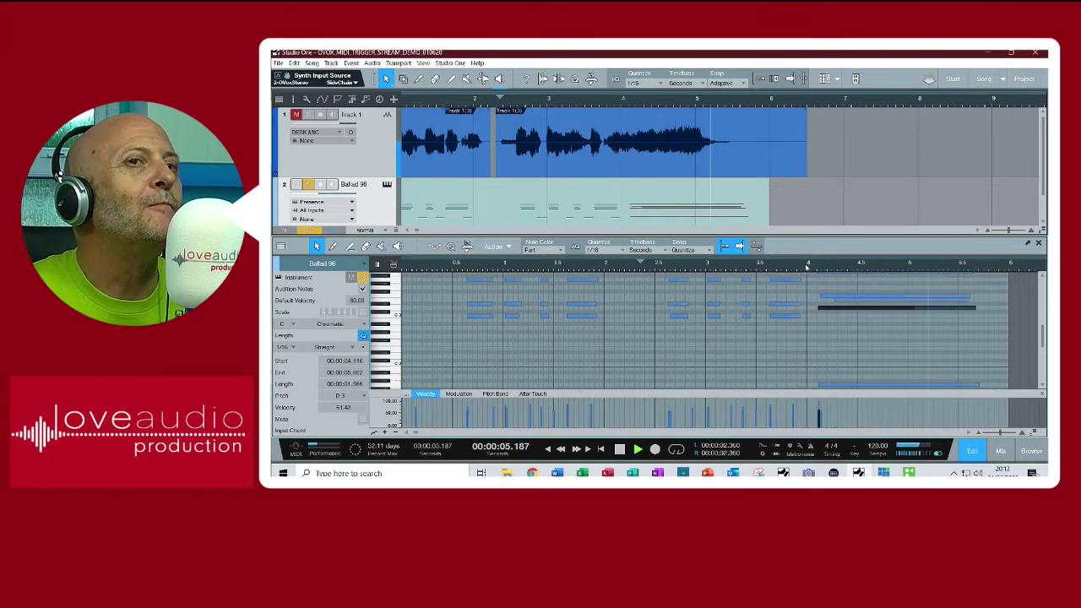
key("space")
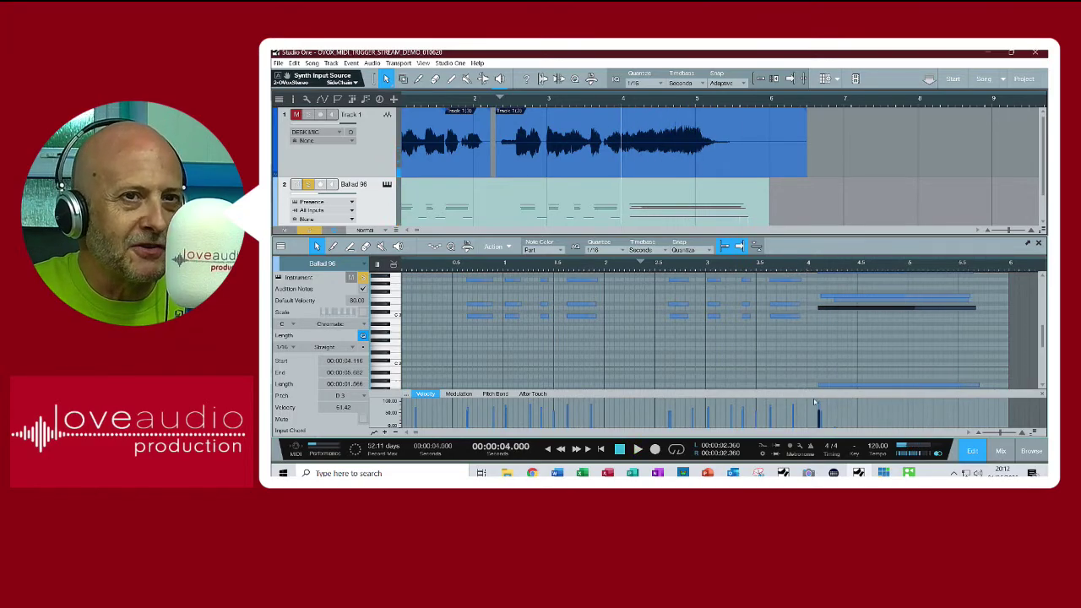
Try a velocity of 88.33 on the final chord's D 3 note, and undo the change
left_click_drag(818, 415, 818, 410)
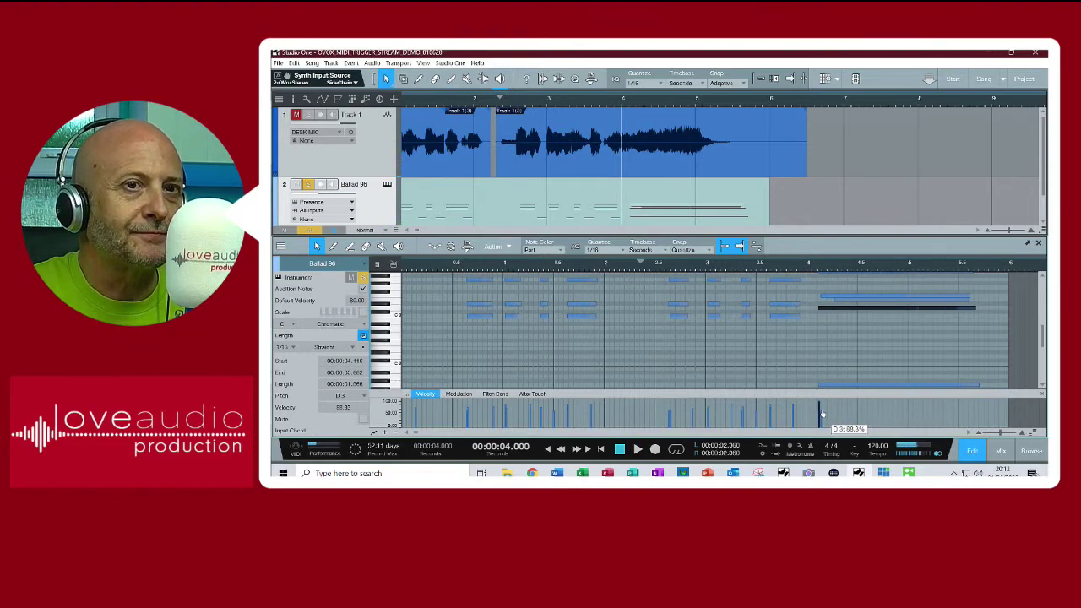
key("ctrl+z")
Raise the velocity of the final chord's E 3 note to 63.33 and play the chord
left_click(855, 298)
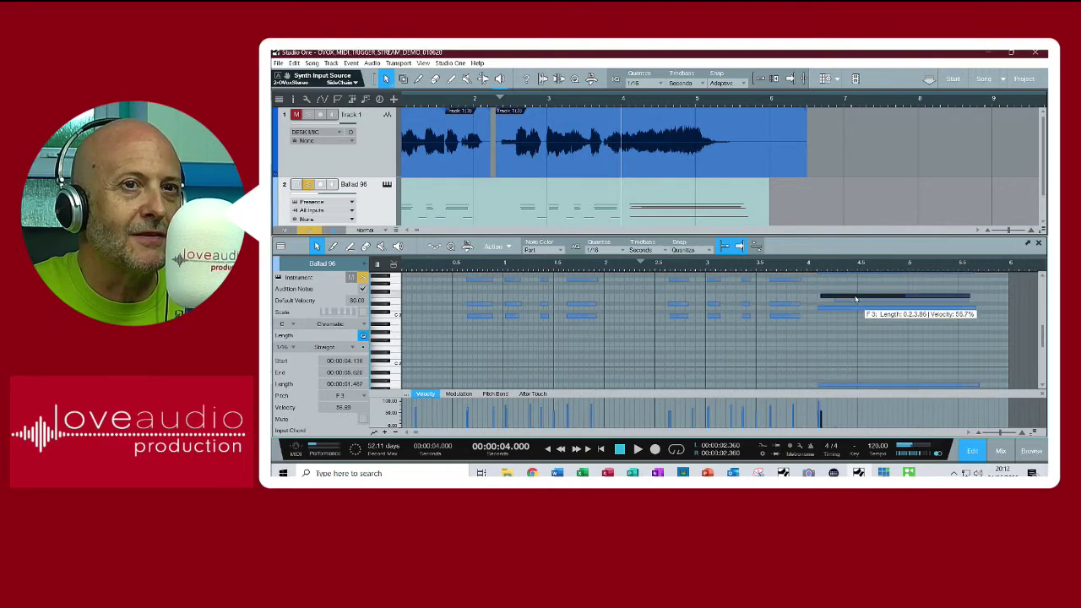
left_click_drag(856, 299, 851, 302)
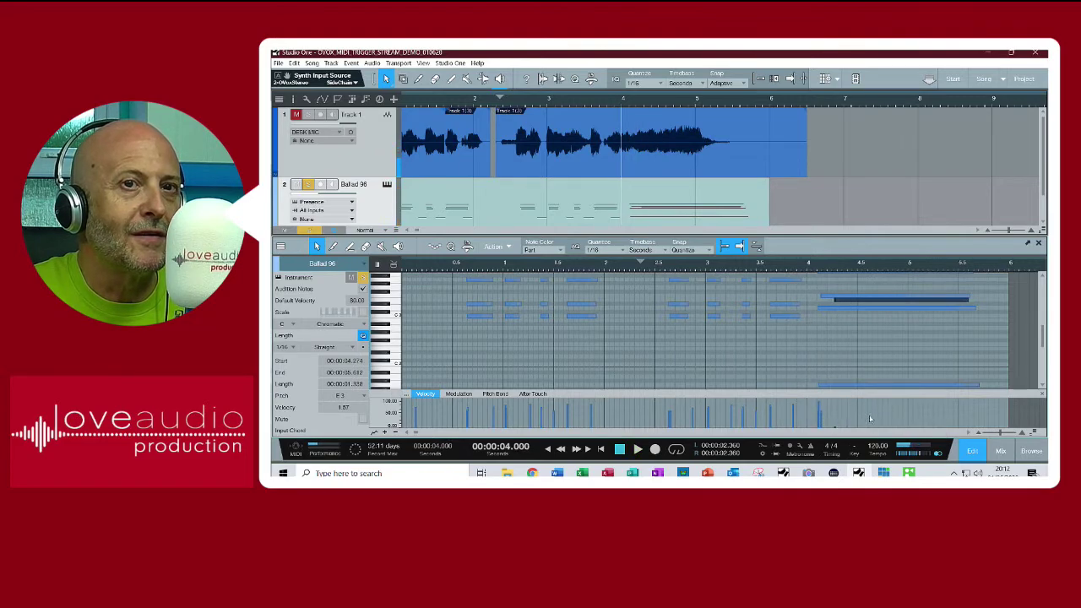
mouse_move(851, 428)
left_mouse_down()
mouse_move(838, 429)
mouse_move(836, 413)
left_mouse_up()
key("space")
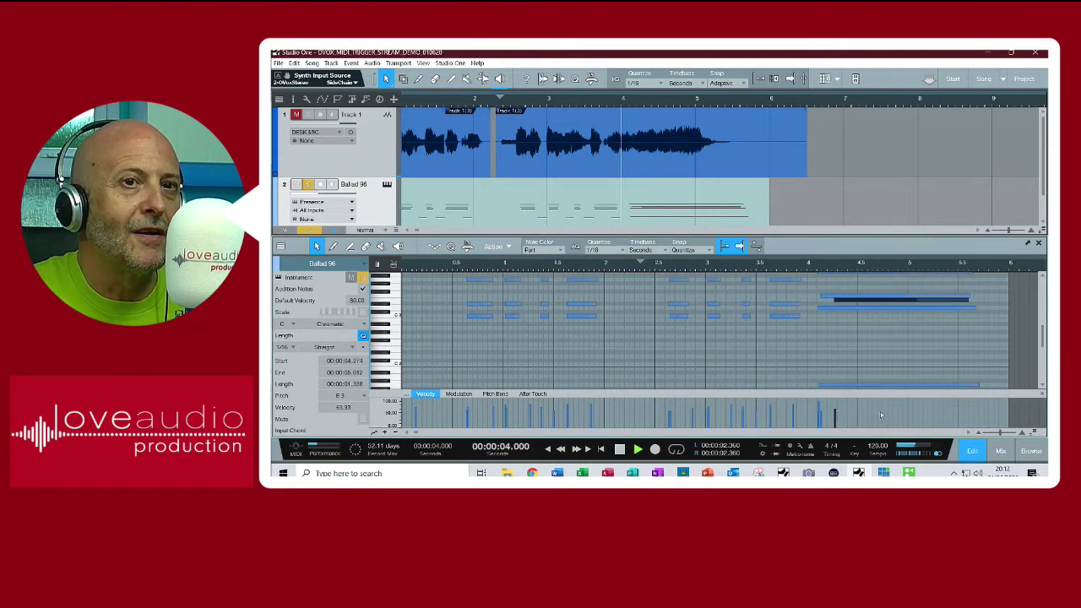
key("space")
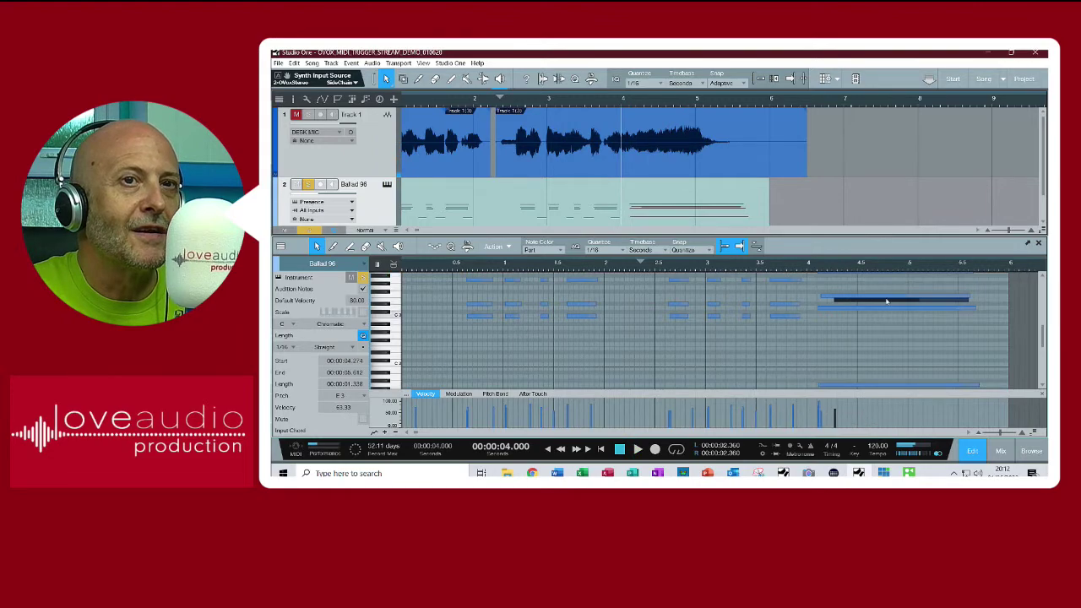
Raise the velocity of the final chord's F 3 note to about 75 and play the chord again
left_click_drag(850, 302, 835, 298)
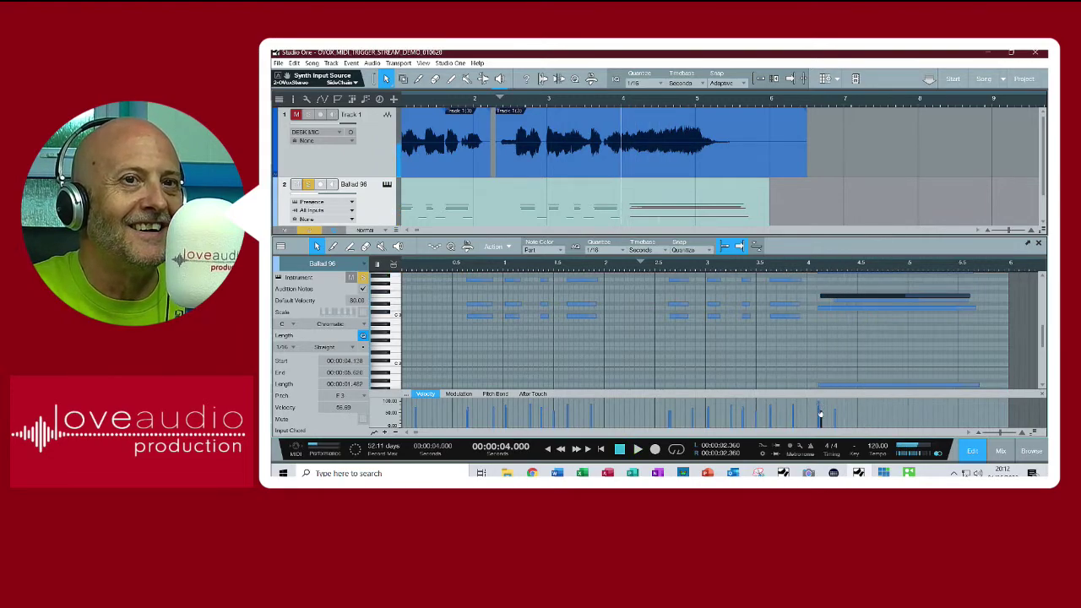
left_click_drag(822, 415, 823, 411)
key("space")
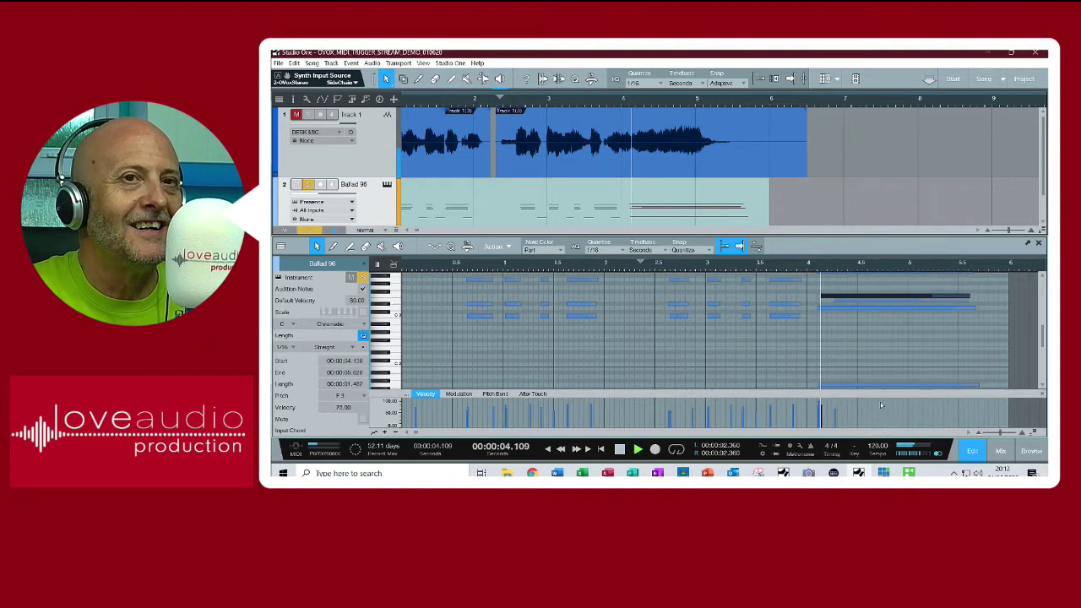
key("space")
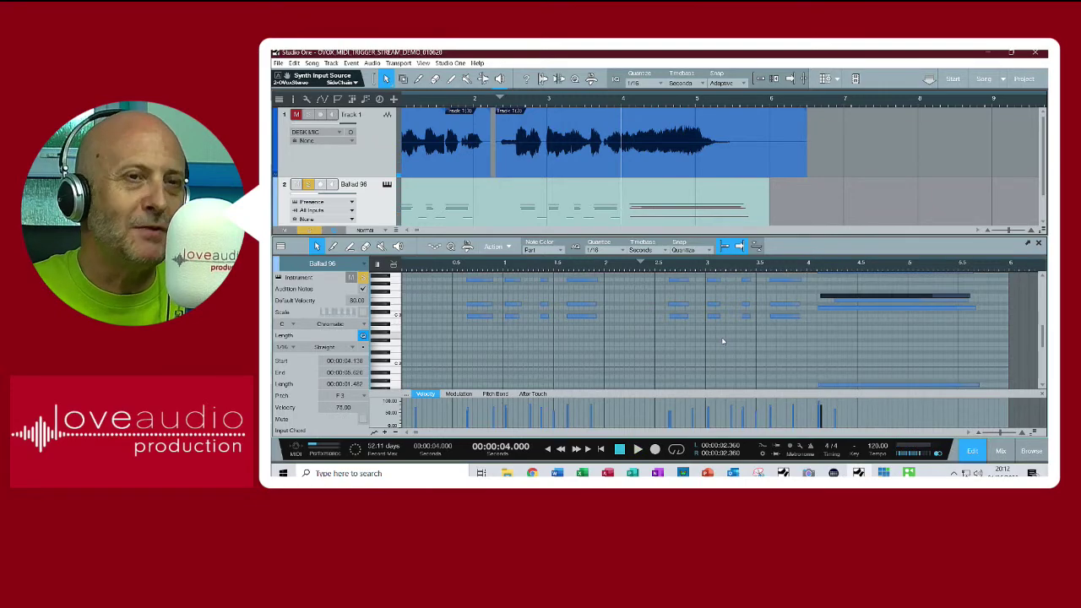
Audition the second phrase's first D# 3 note and play the soloed part from just before it, at about 2.265 seconds
left_click(679, 305)
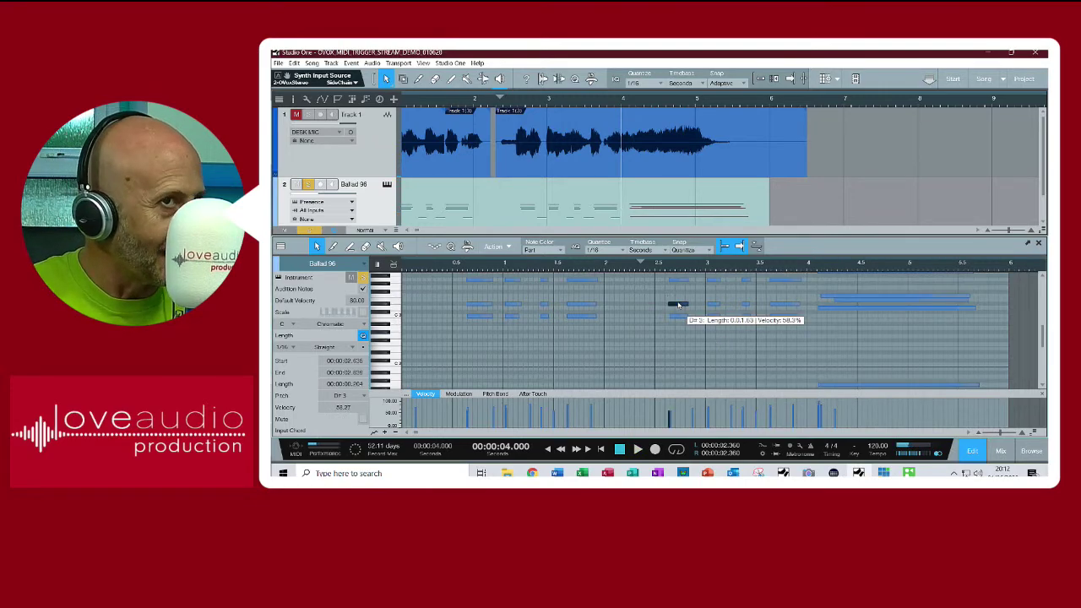
left_click(632, 267)
key("space")
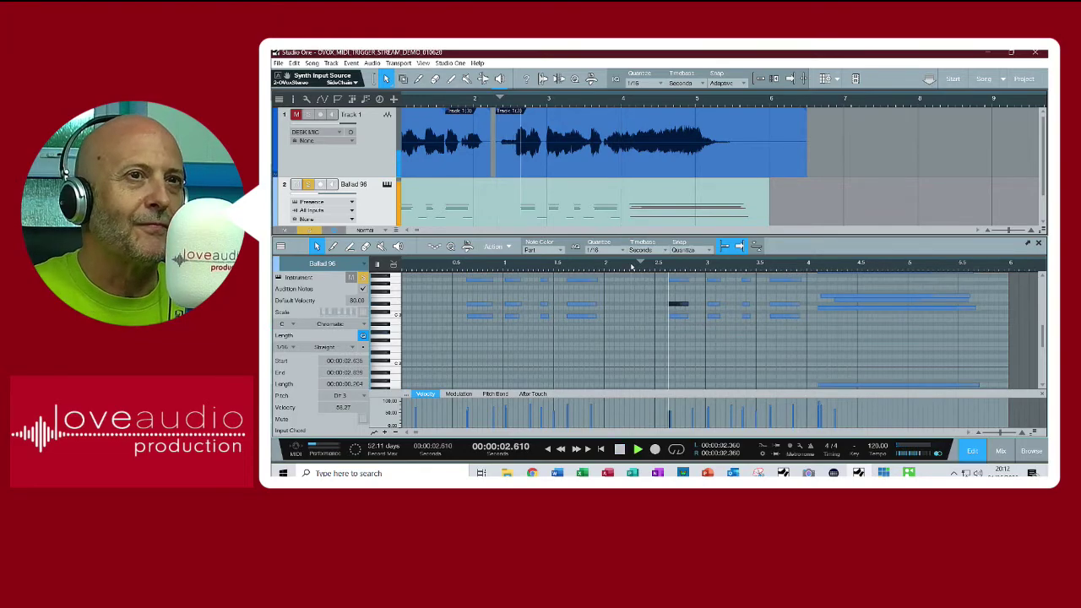
key("space")
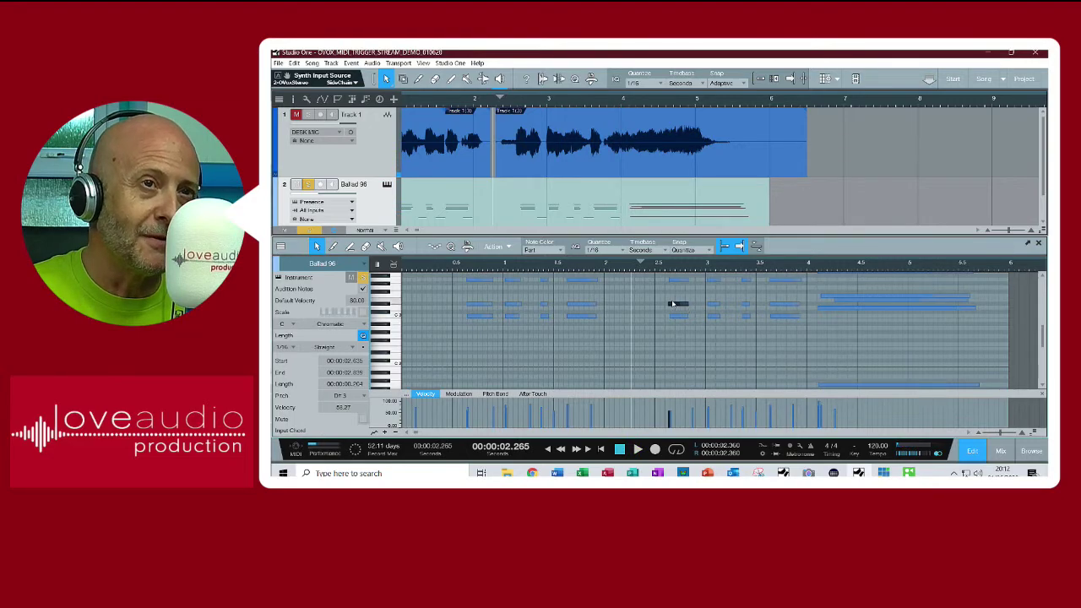
Audition the D# 3 note again, replay the part from the same position, and close the note editor
mouse_move(676, 306)
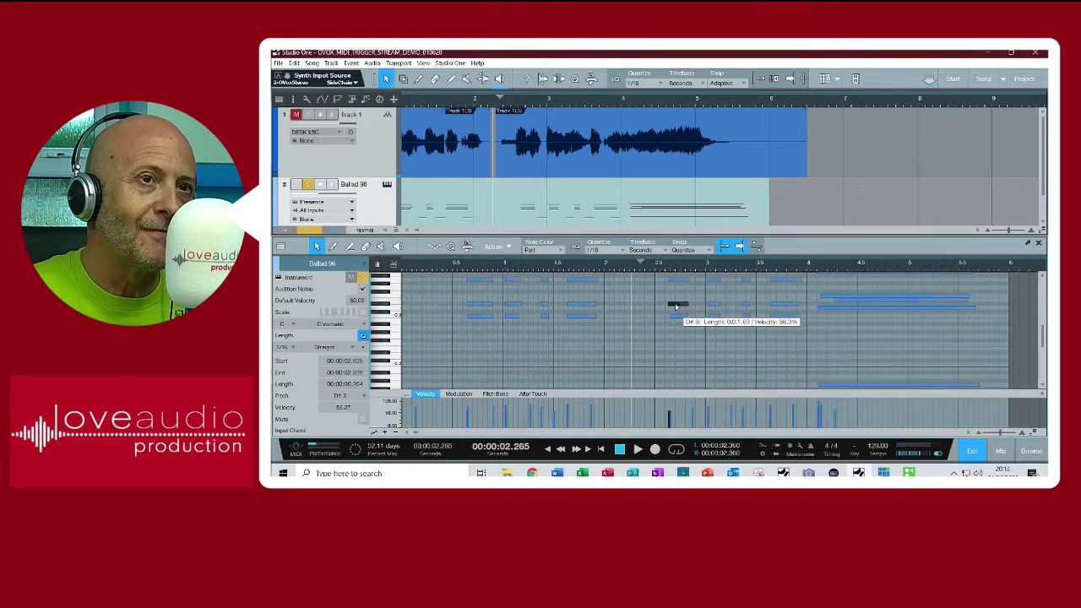
mouse_move(678, 306)
left_mouse_down()
mouse_move(679, 293)
mouse_move(677, 305)
left_mouse_up()
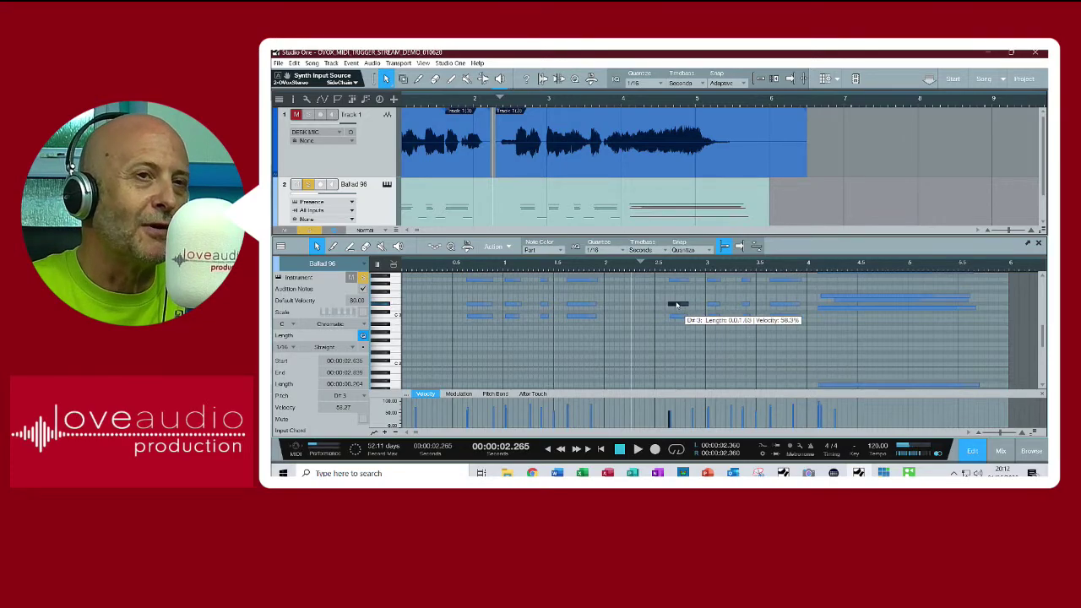
key("space")
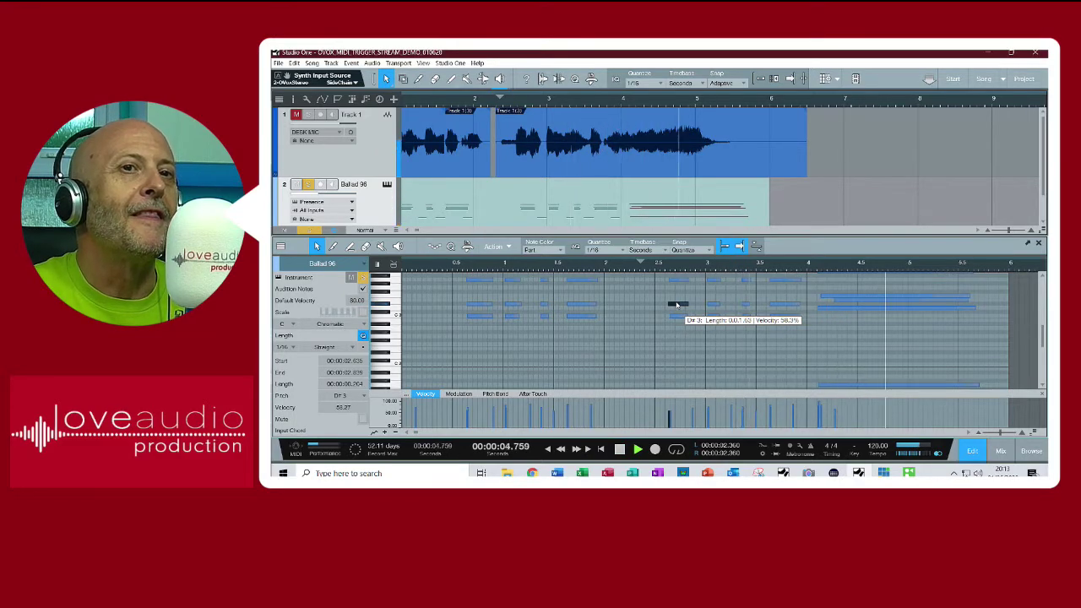
key("space")
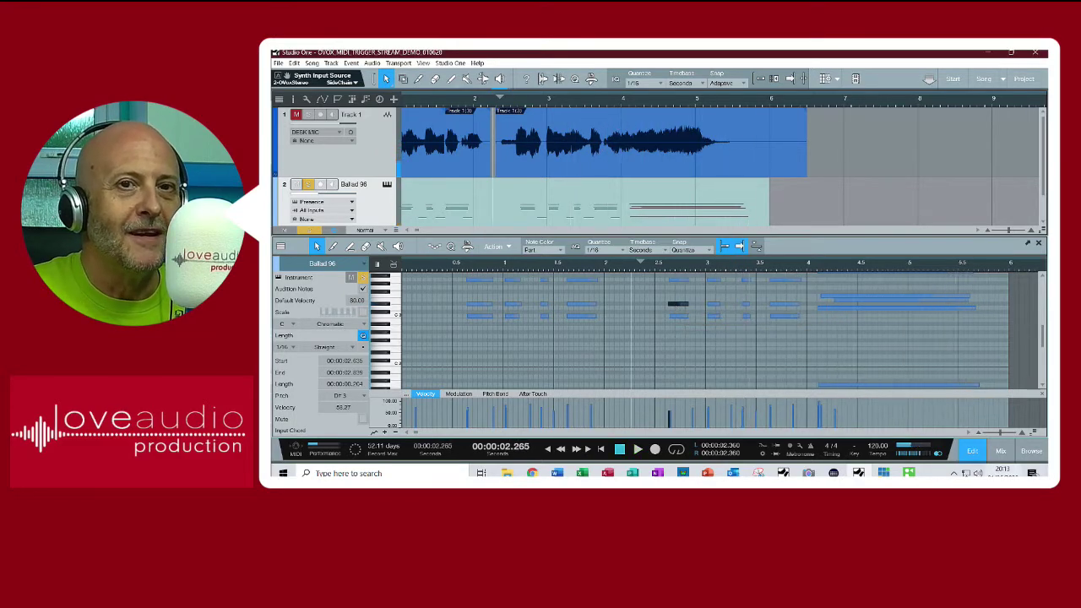
left_click(1031, 452)
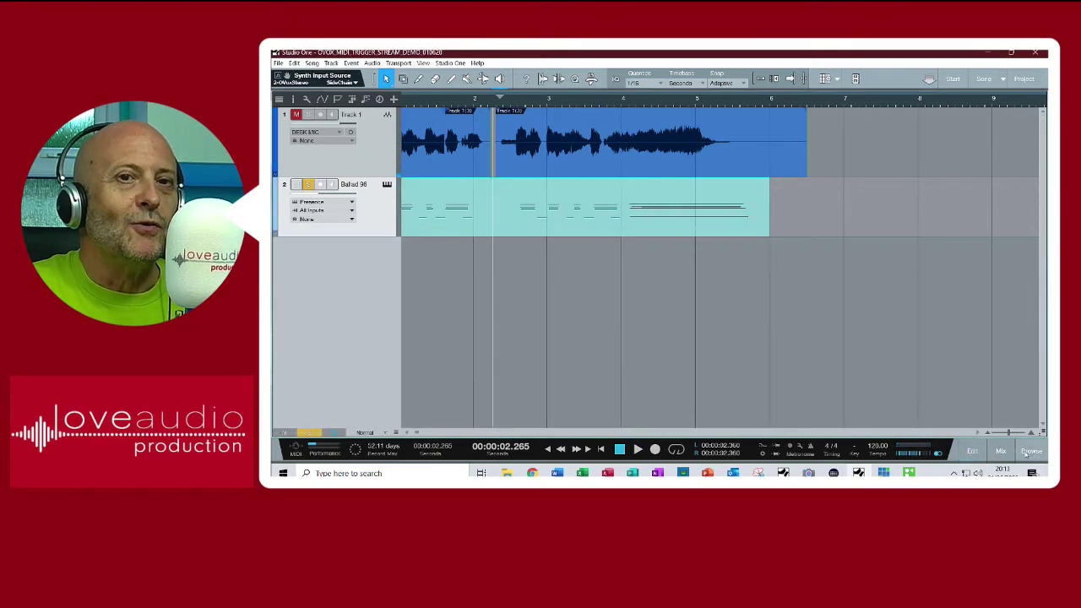
Show the mixer, take Ballad 96 out of solo and play both tracks together from about 2.265 seconds
left_click(1031, 452)
left_click(1001, 452)
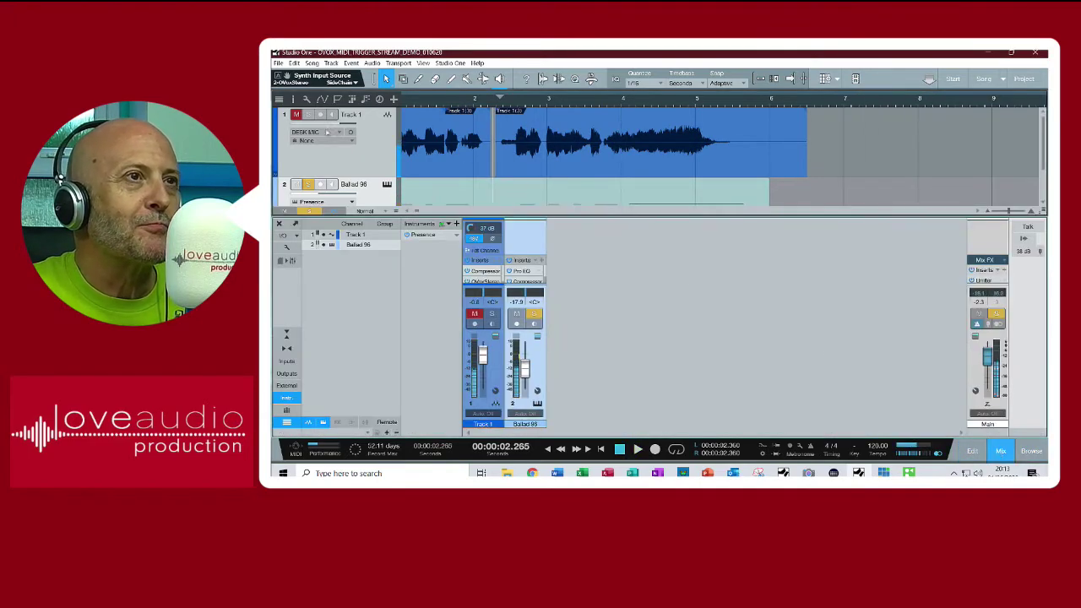
left_click(306, 186)
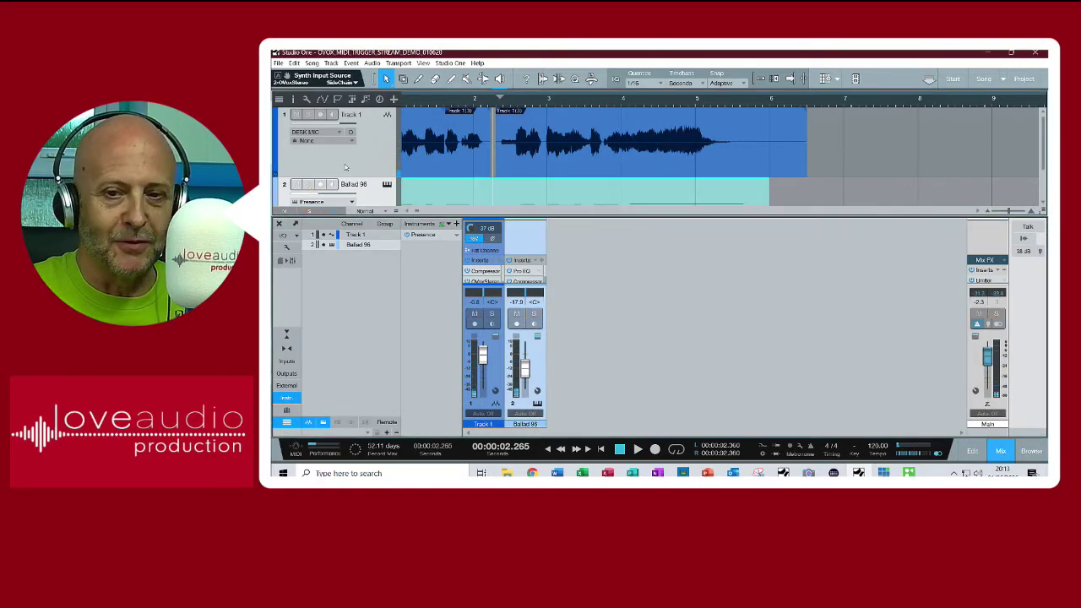
key("space")
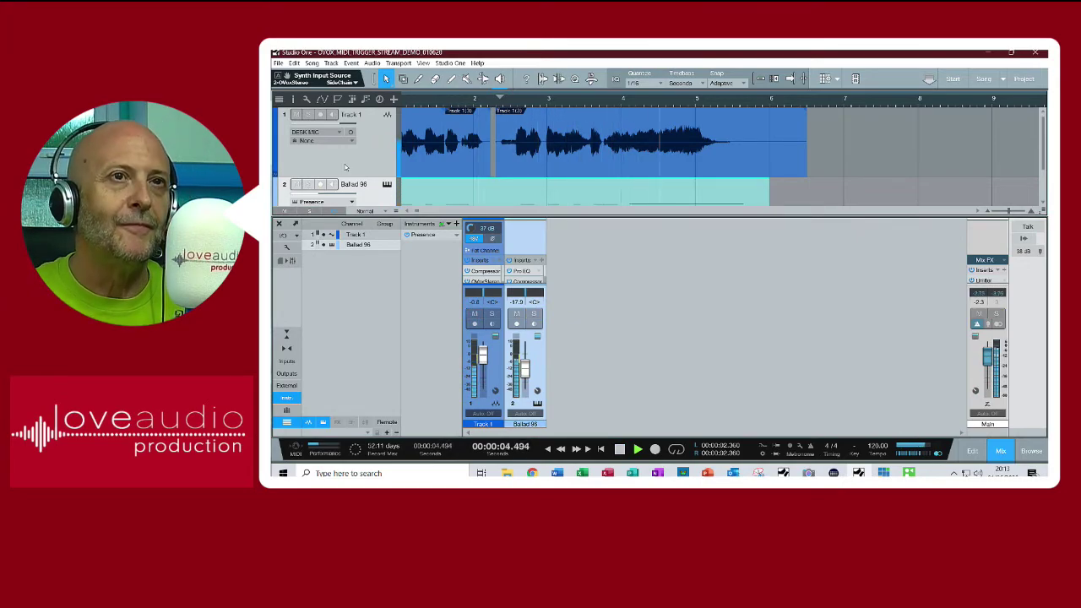
key("space")
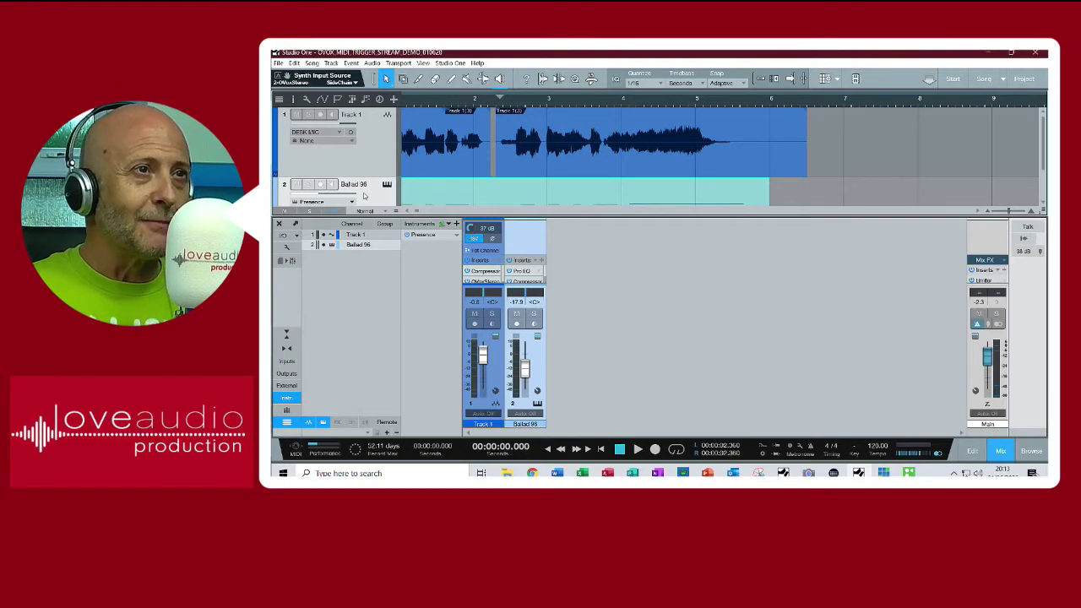
Enable input monitoring on the Ballad 96 track and play the song from the start
left_click(333, 185)
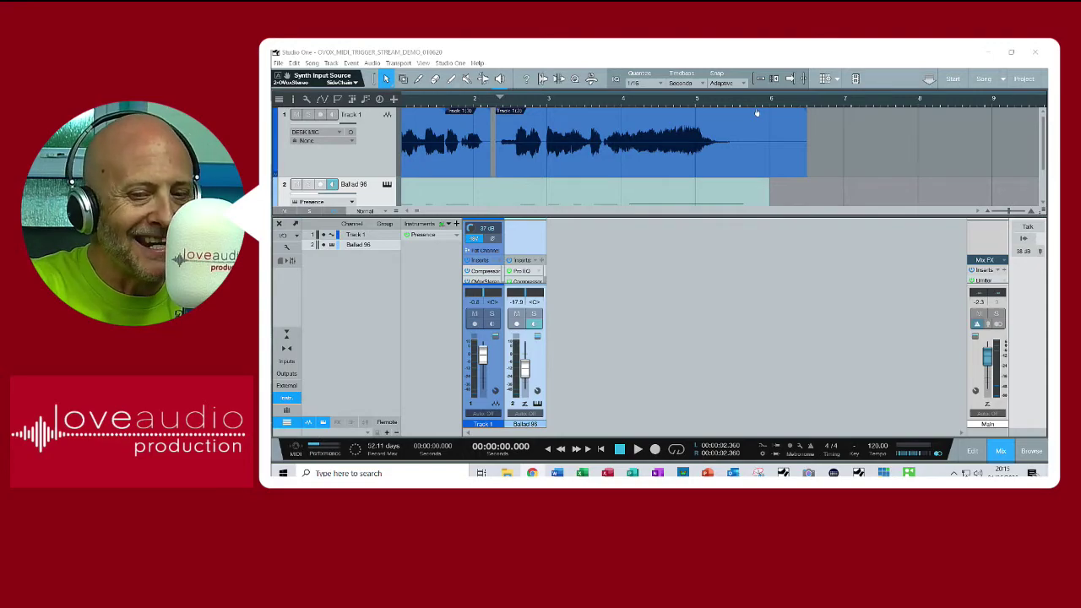
key("space")
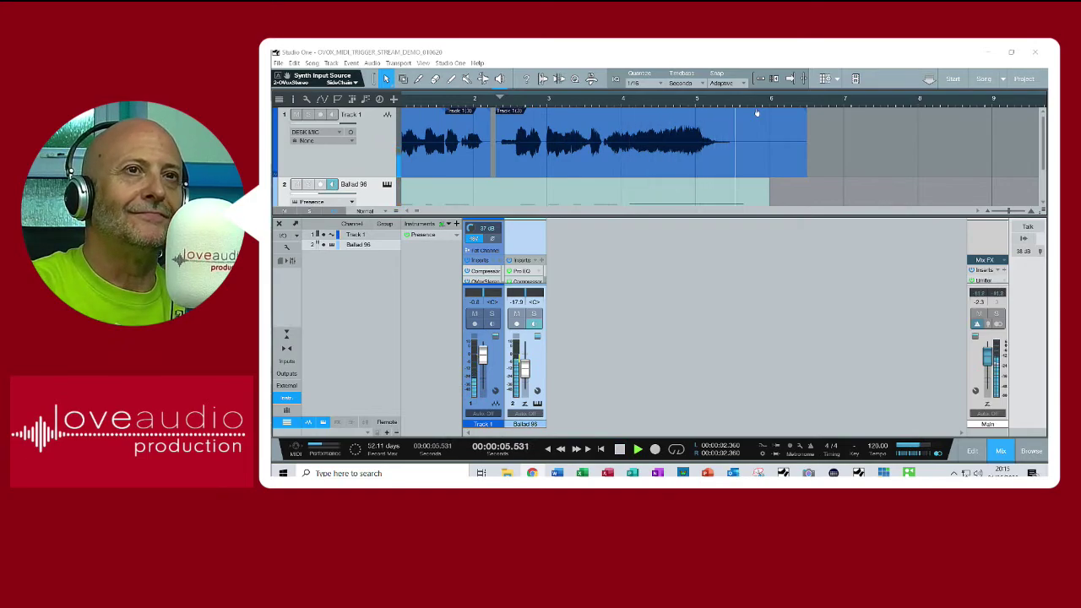
key("space")
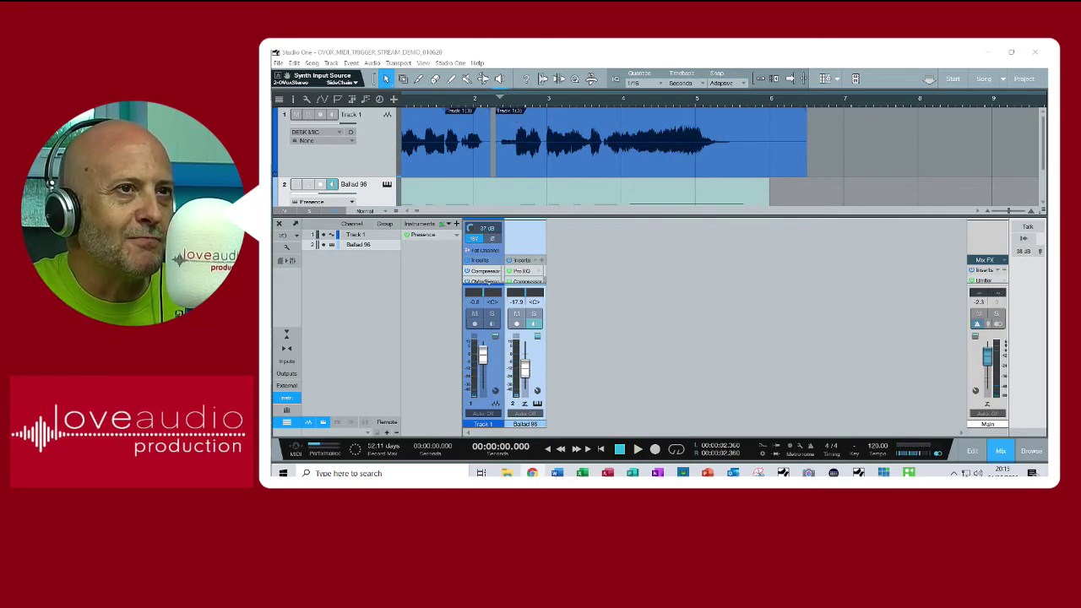
Open OVox Stereo on Track 1, load the preset using the C Chromatic scale and audition it
right_click(491, 282)
left_click(489, 294)
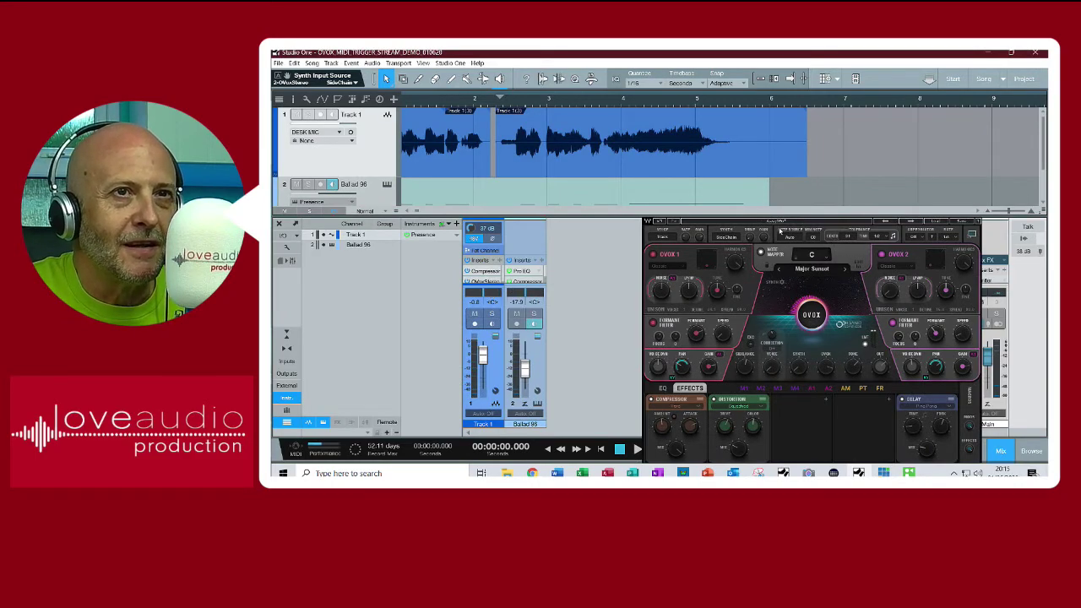
left_click(912, 223)
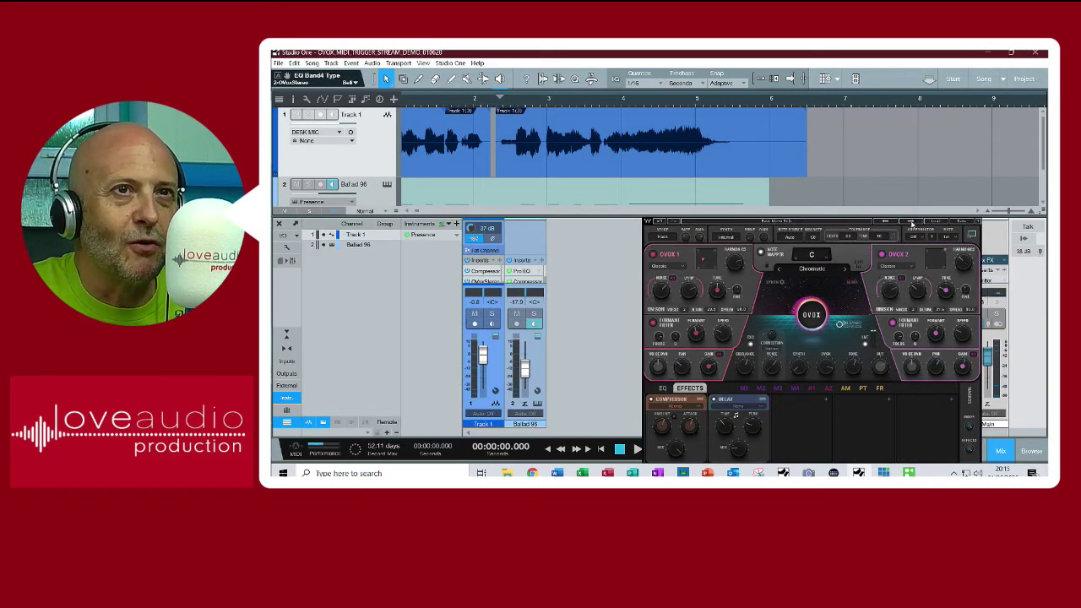
key("space")
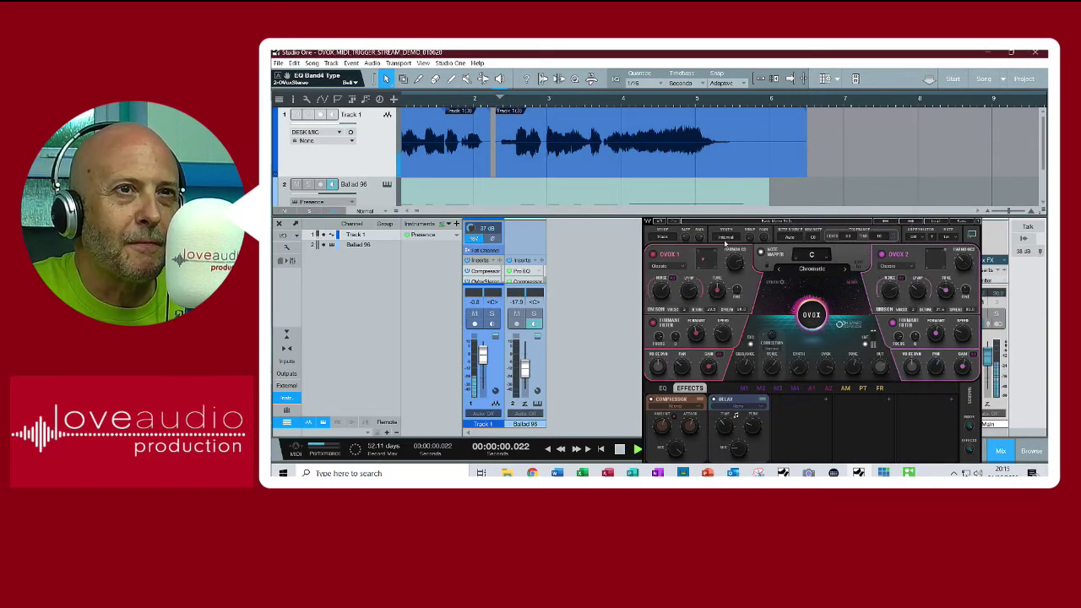
key("space")
Set OVox's synth input source to SideChain, make sure Ballad 96 feeds the sidechain, and play the song
left_click(726, 237)
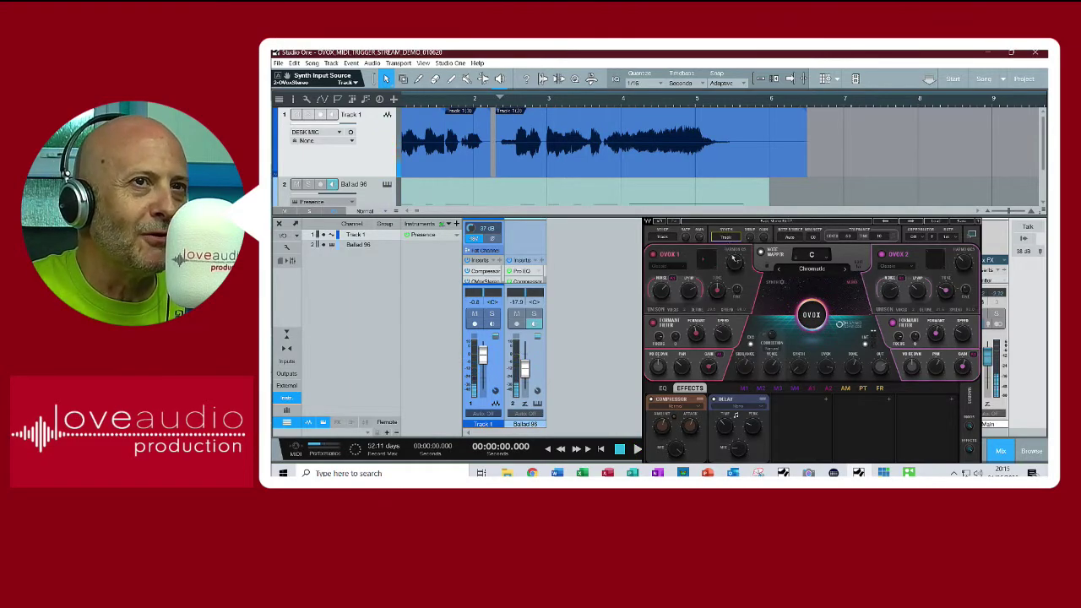
key("space")
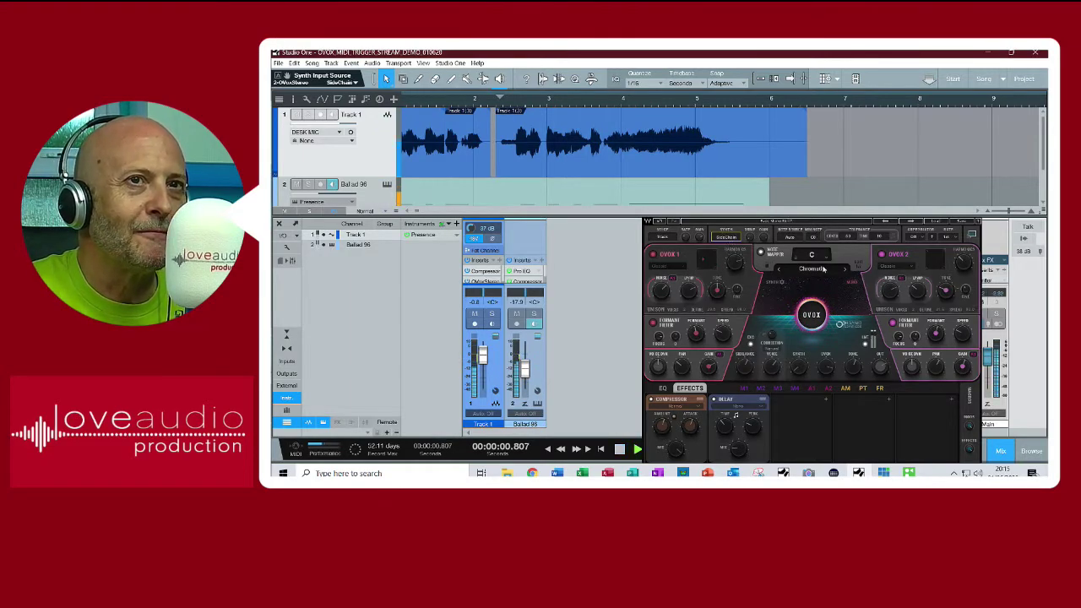
key("space")
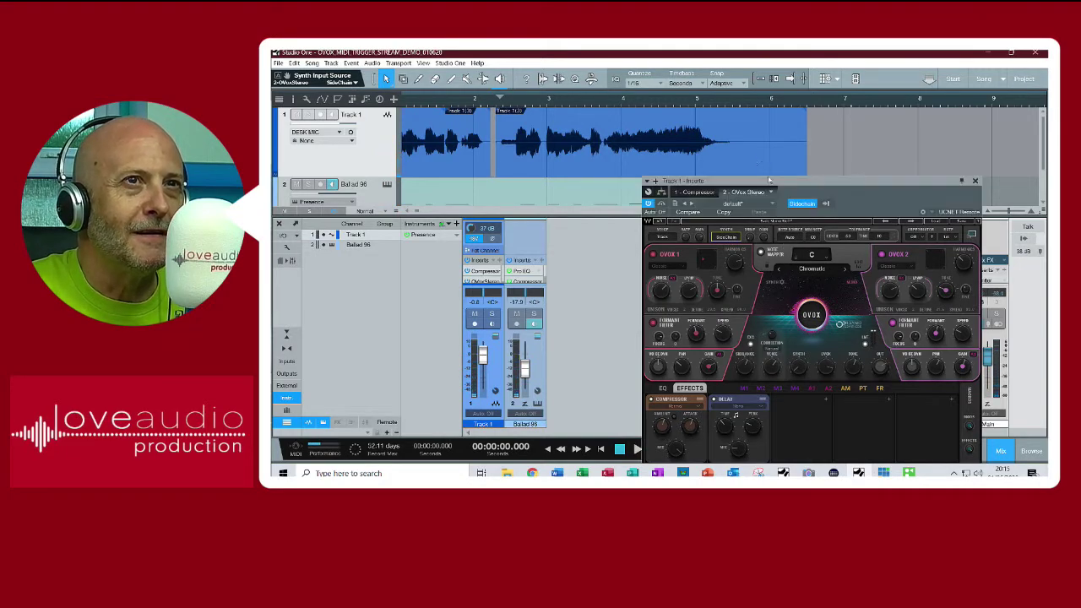
left_click(825, 203)
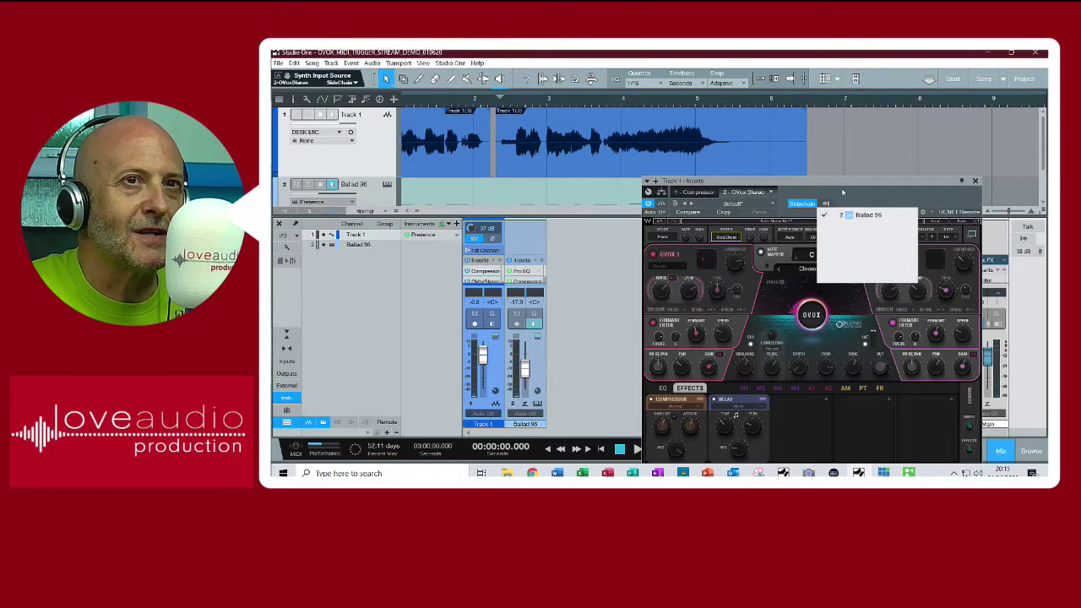
left_click(845, 198)
key("space")
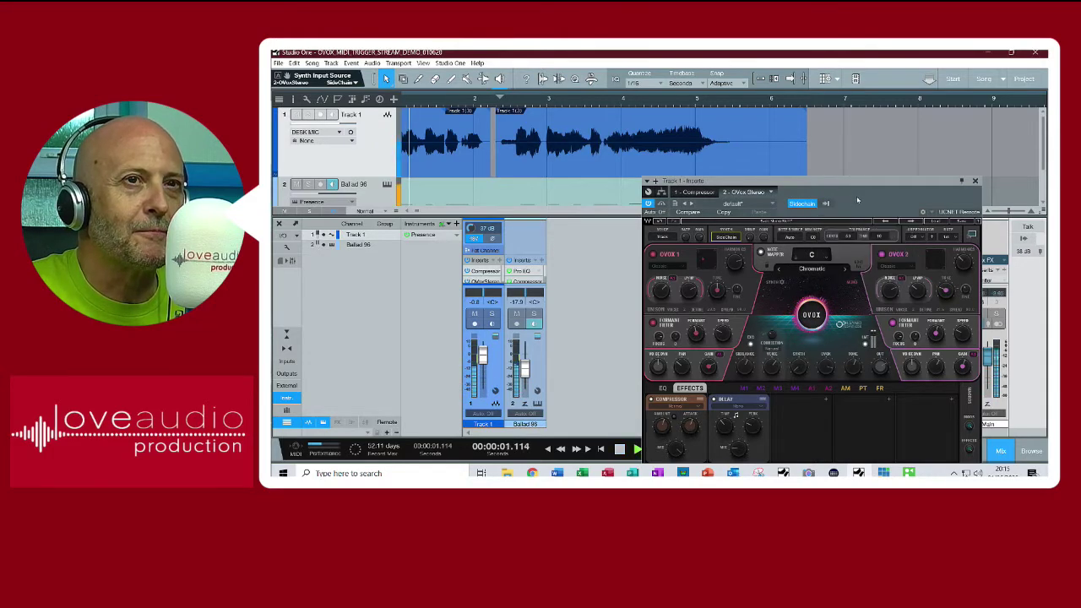
key("space")
Try SideChain as OVox's voice input source during playback, and return it to Track
left_click(663, 235)
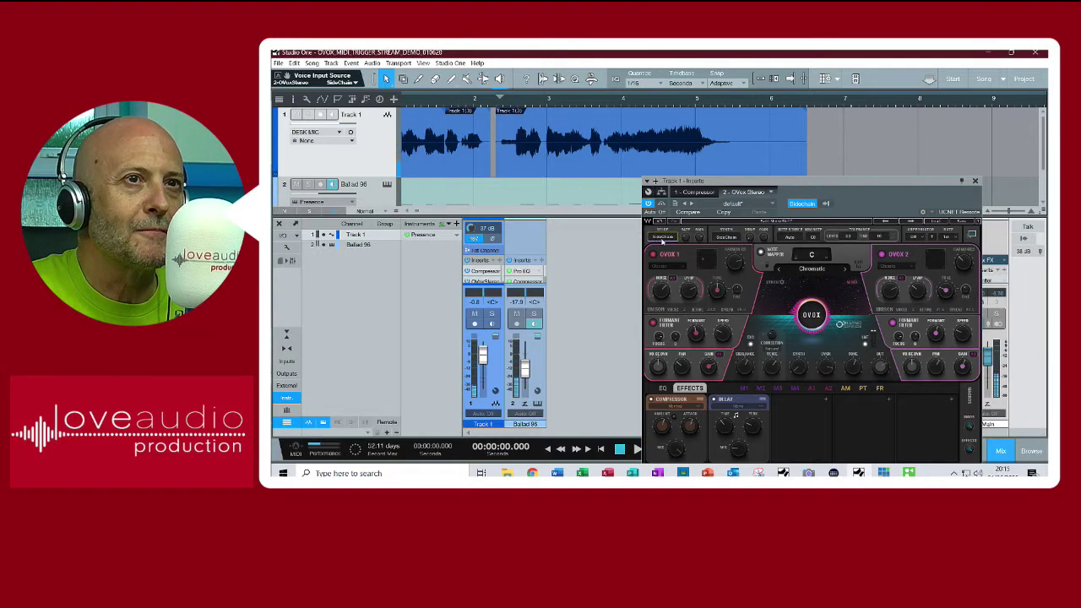
key("space")
left_click(664, 237)
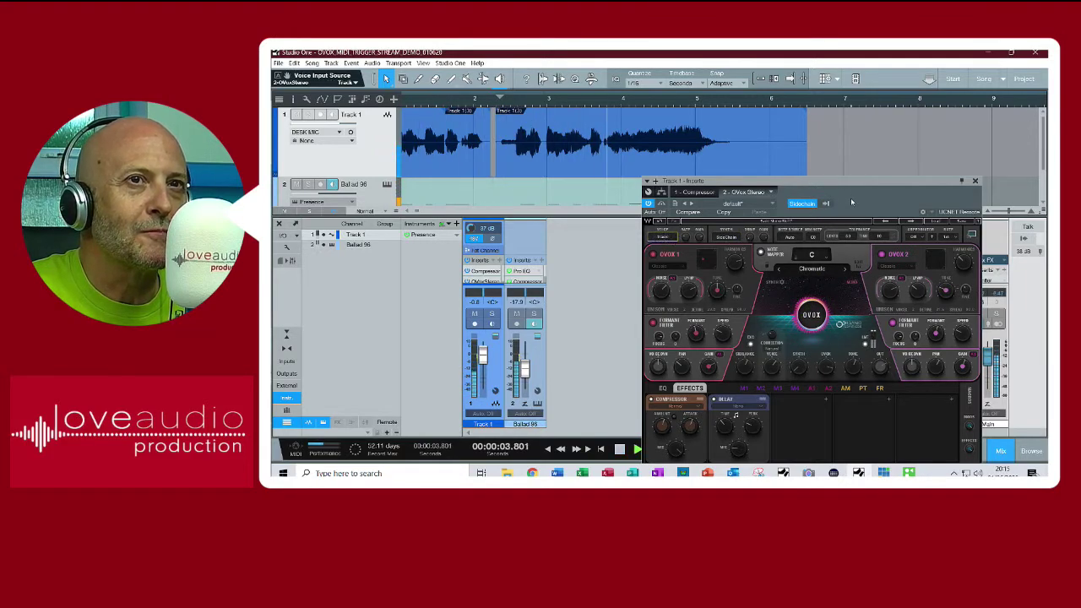
key("space")
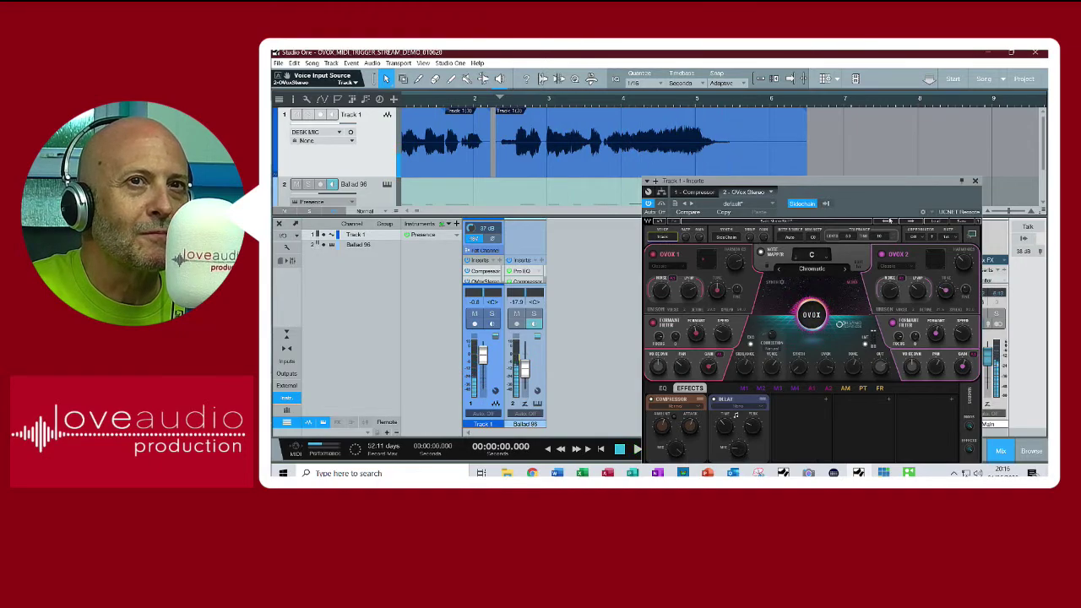
Load the C Minor Pentatonic preset in OVox, set its synth input to SideChain and enable Ballad 96 as the source
left_click(907, 224)
key("space")
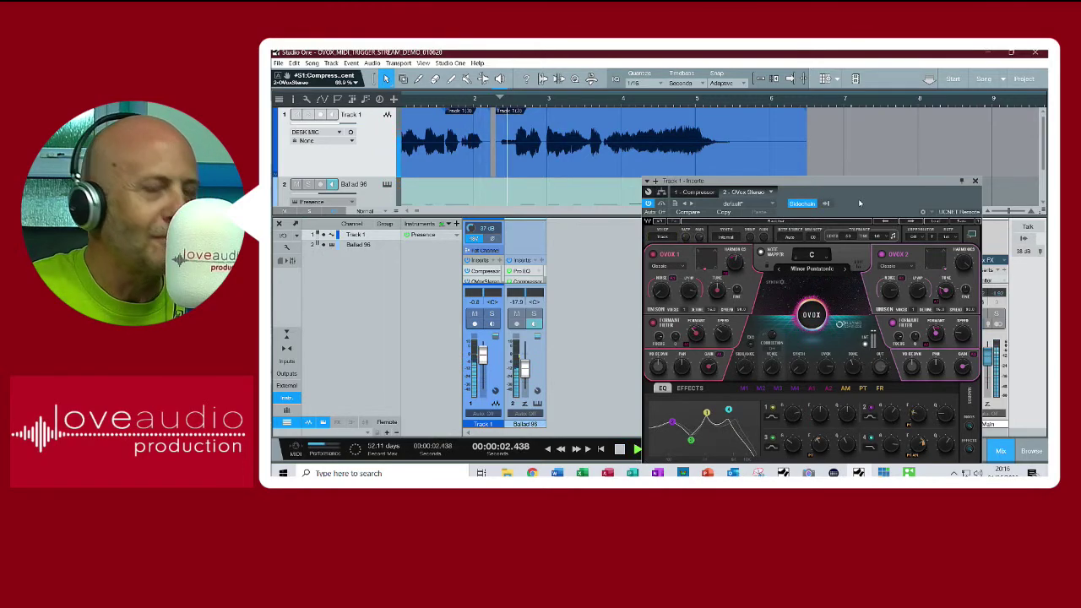
left_click(729, 237)
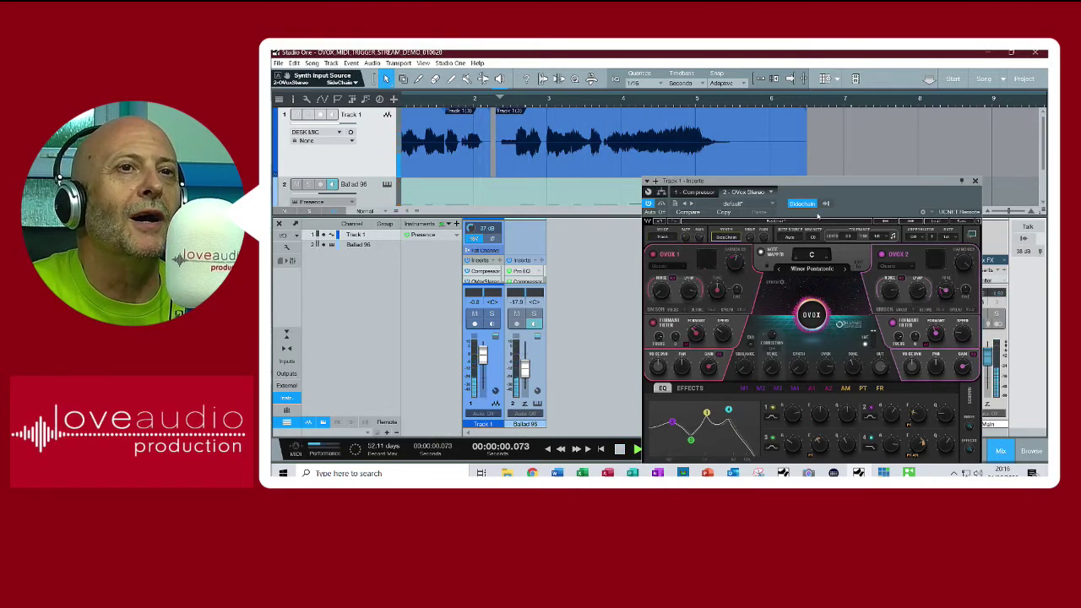
left_click(826, 204)
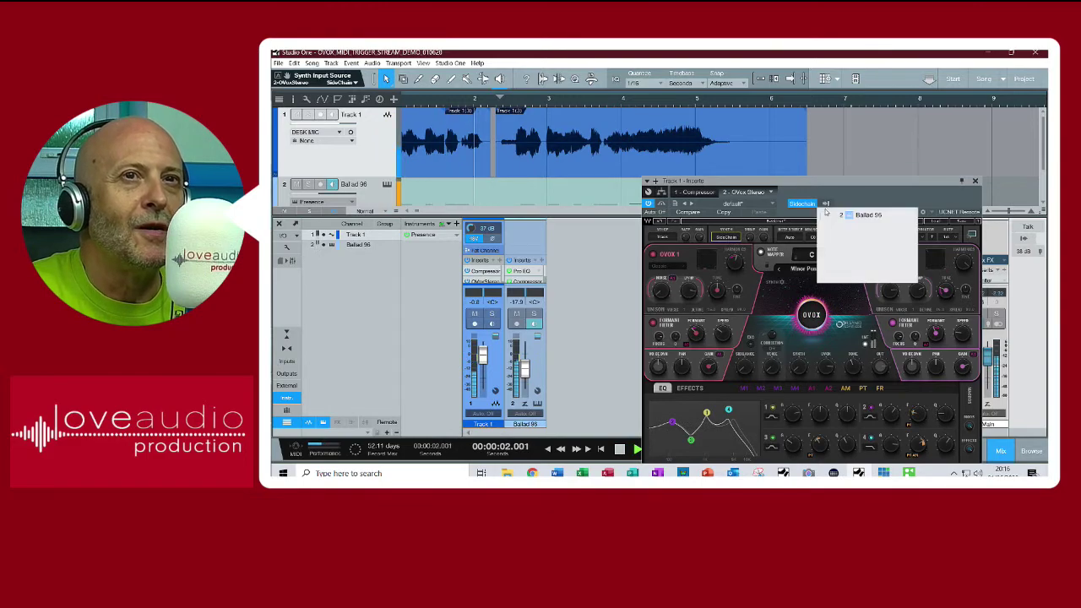
left_click(849, 215)
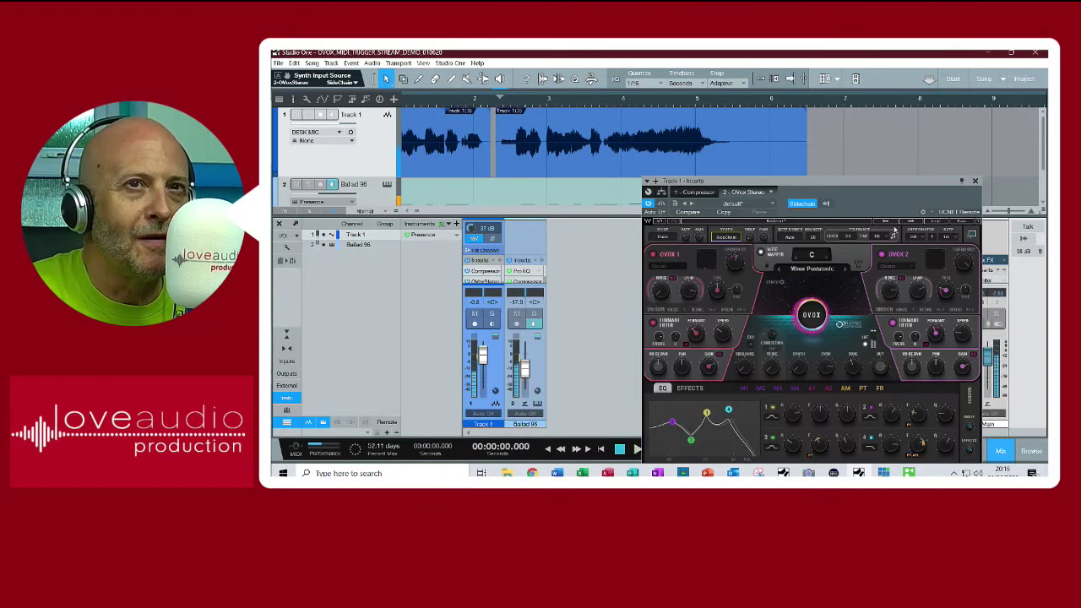
Load and audition the OVox preset using B Minor Pop 2, and set its synth input source to SideChain
key("space")
key("space")
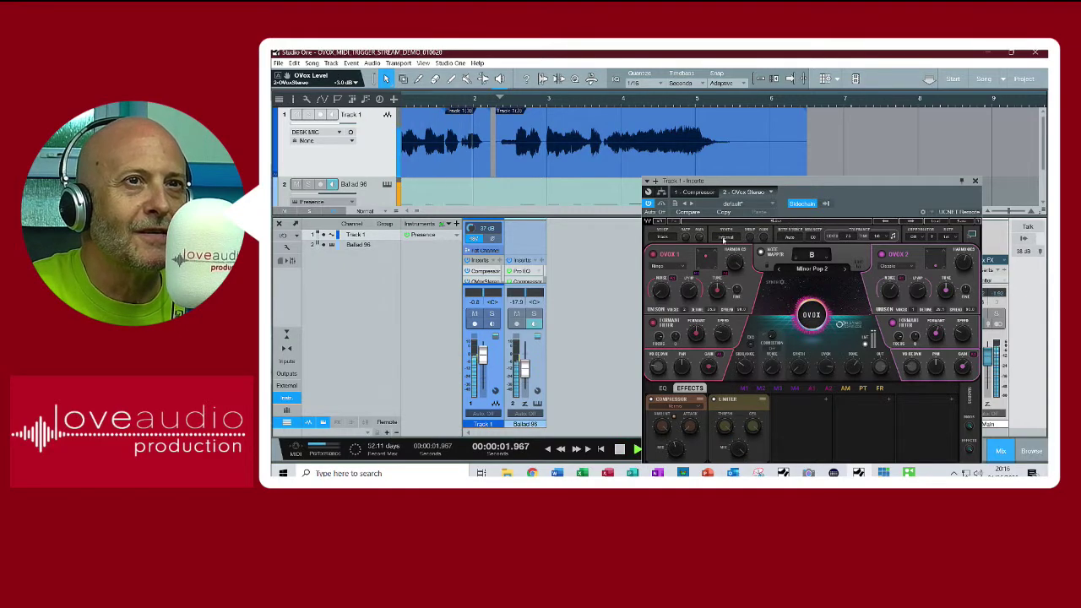
key("space")
left_click(723, 238)
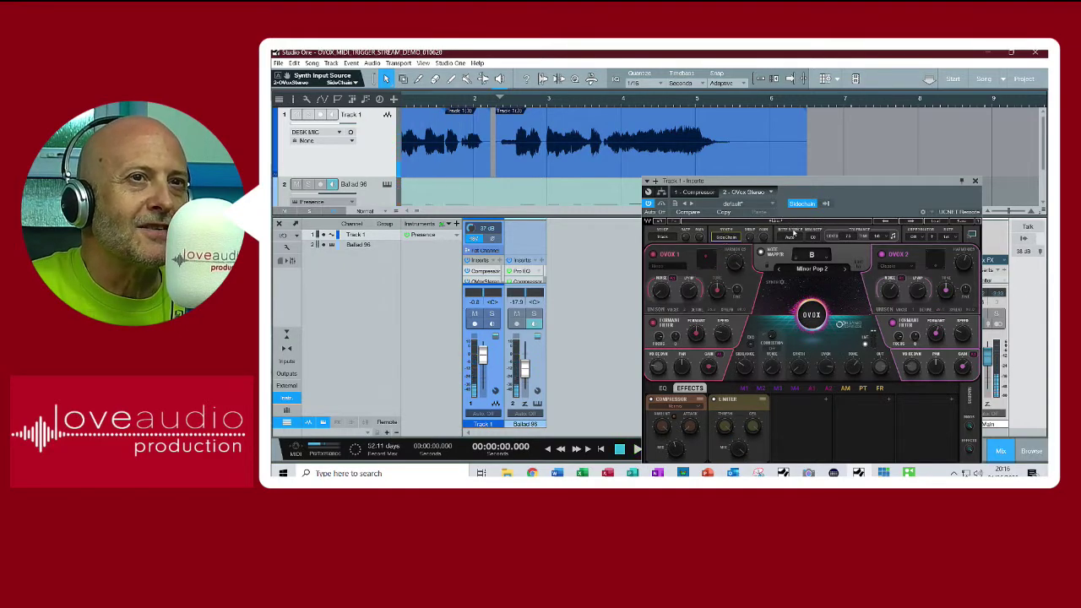
Enable Ballad 96 as the sidechain source for the Minor Pop 2 preset and play the song
left_click(826, 205)
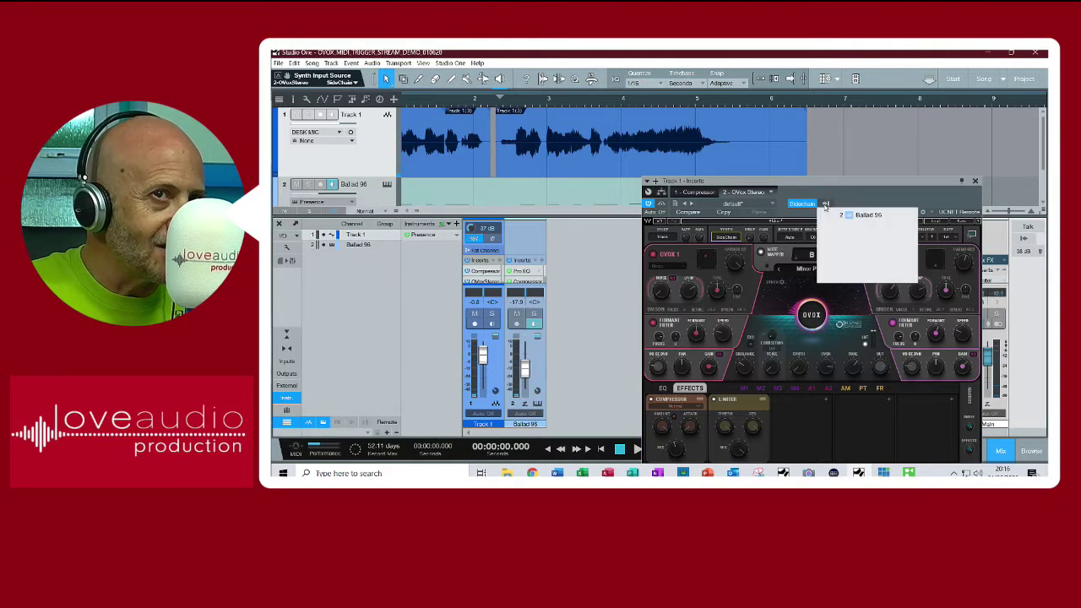
left_click(829, 216)
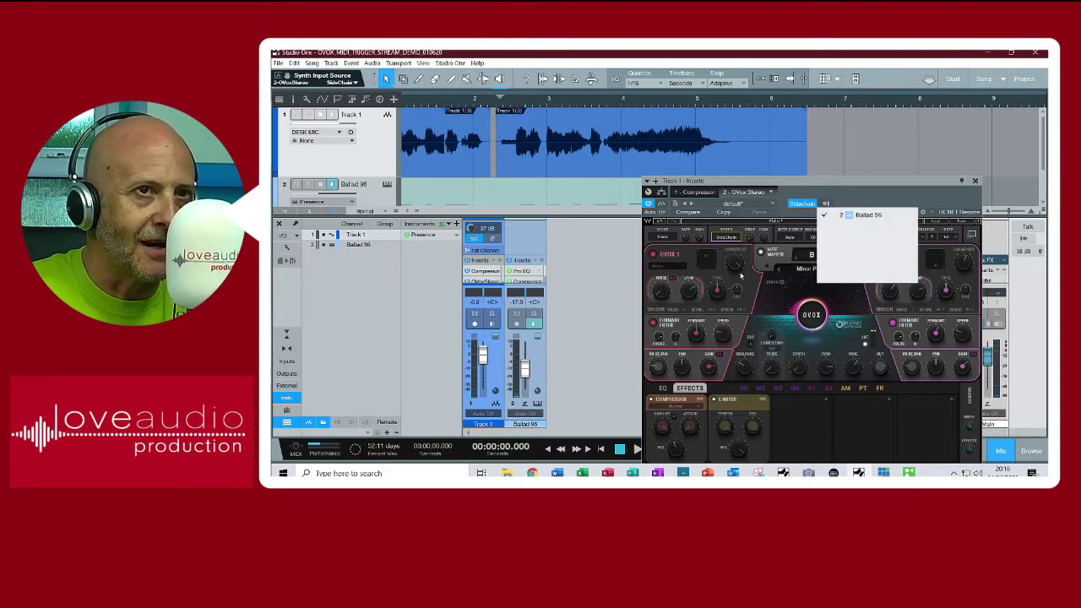
left_click(899, 200)
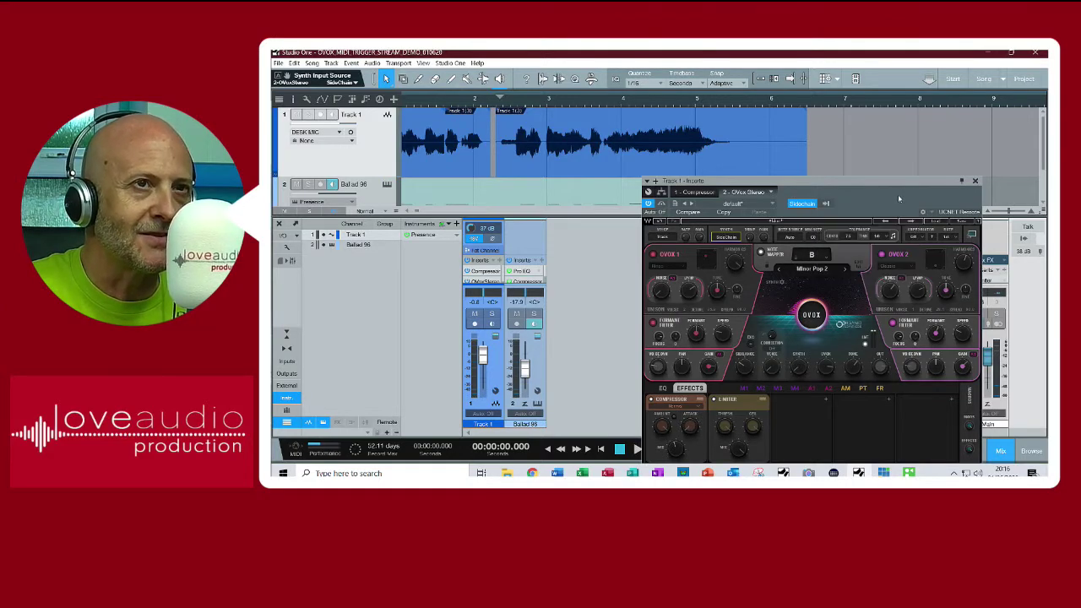
key("space")
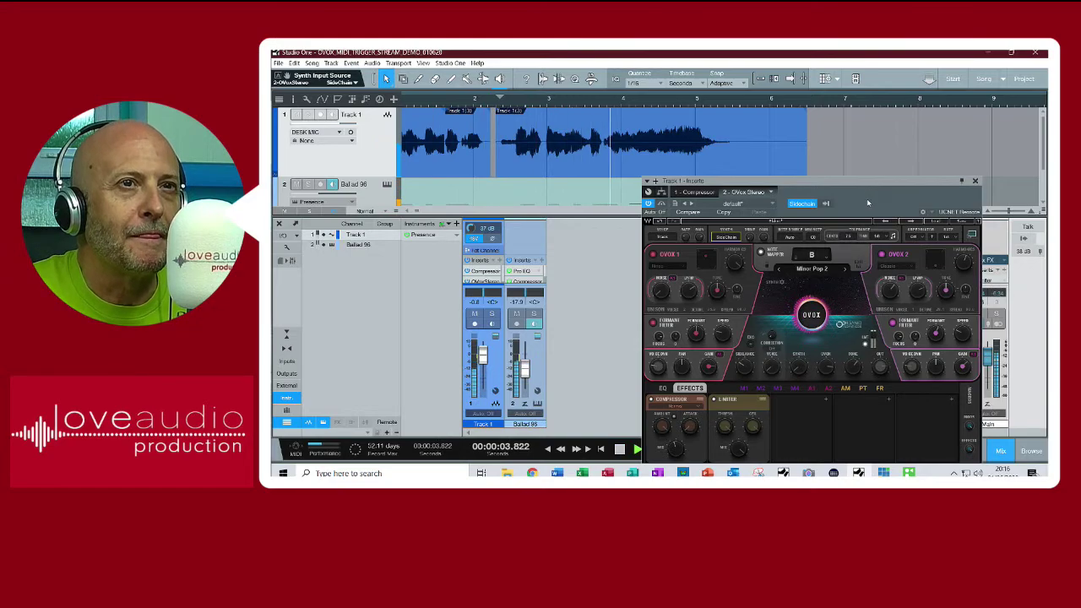
key("space")
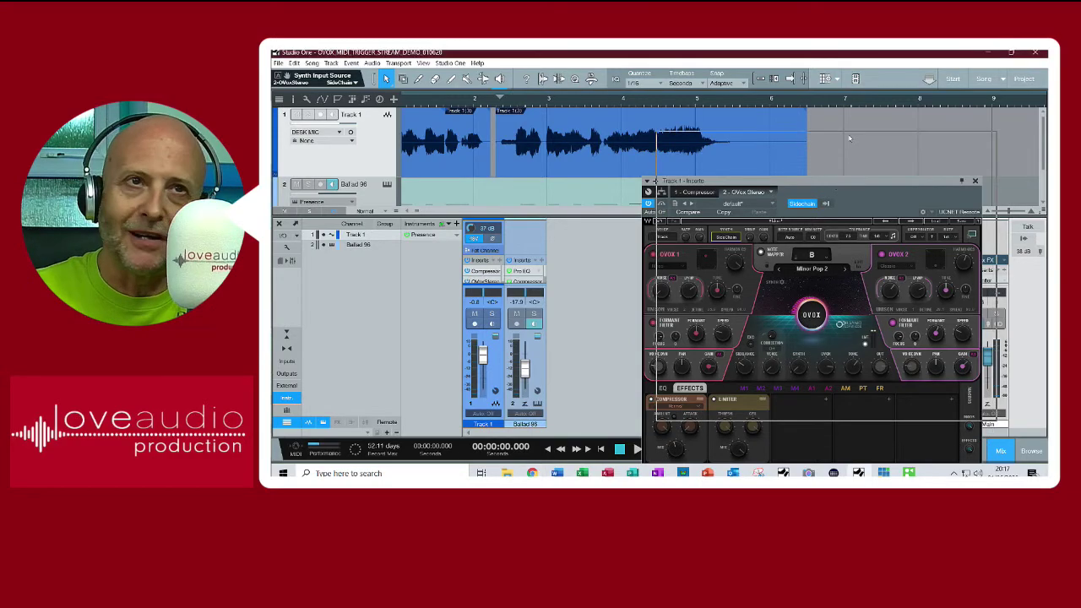
Reposition the OVox window so its whole interface is visible, and play the song once more
left_click_drag(833, 185, 848, 107)
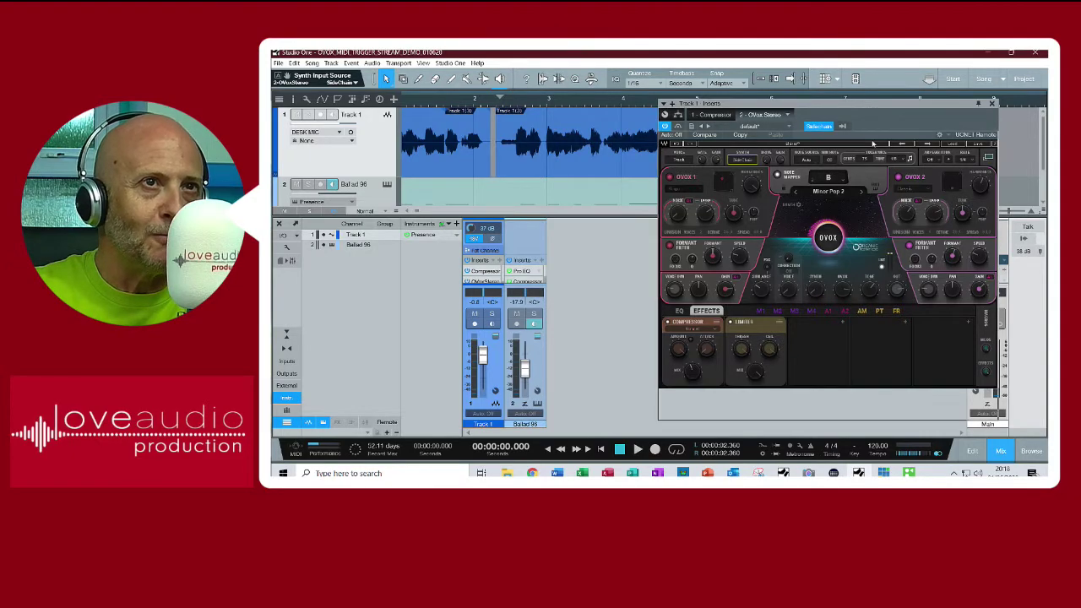
left_click_drag(879, 103, 863, 174)
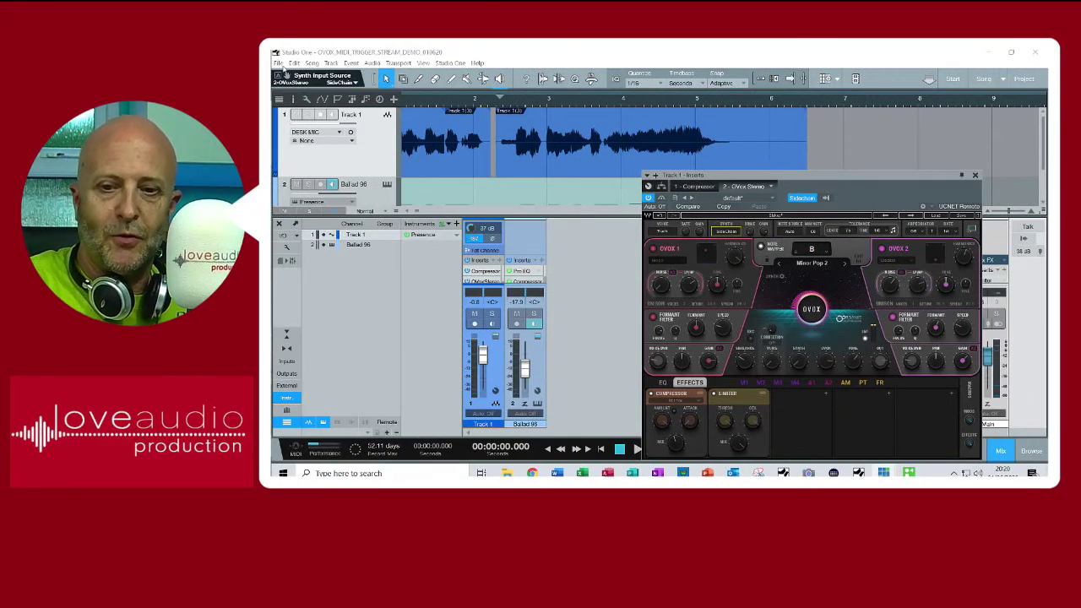
key("space")
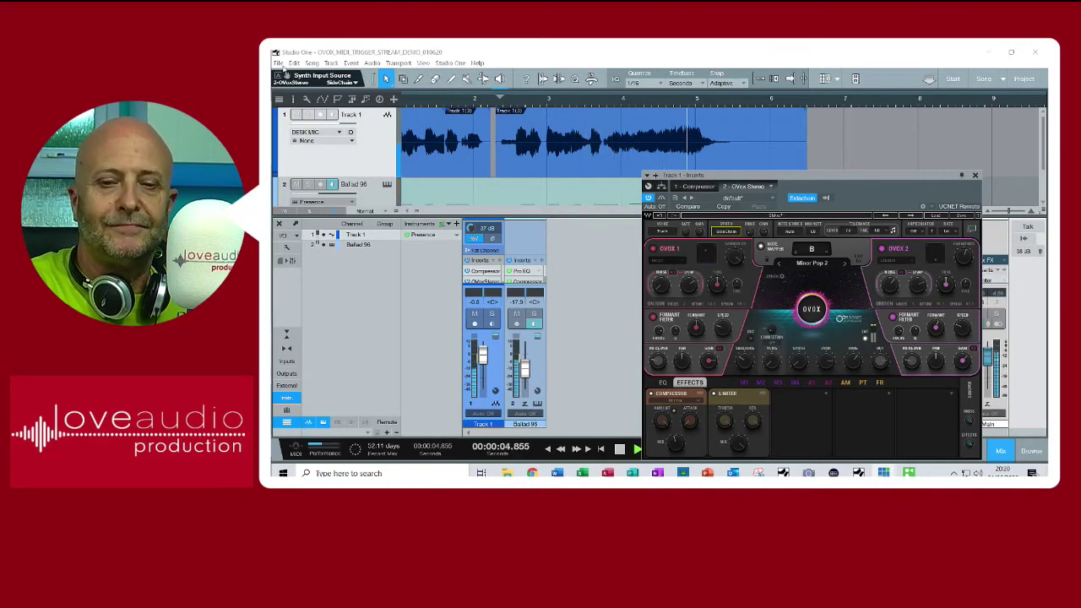
key("space")
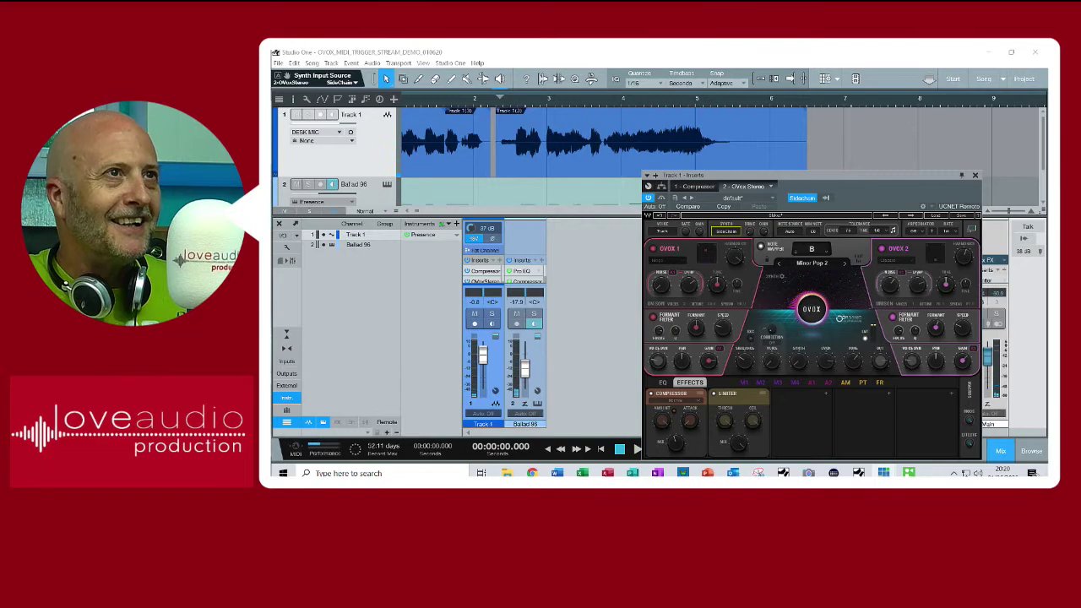
Save the song under its existing name
left_click(290, 63)
mouse_move(278, 63)
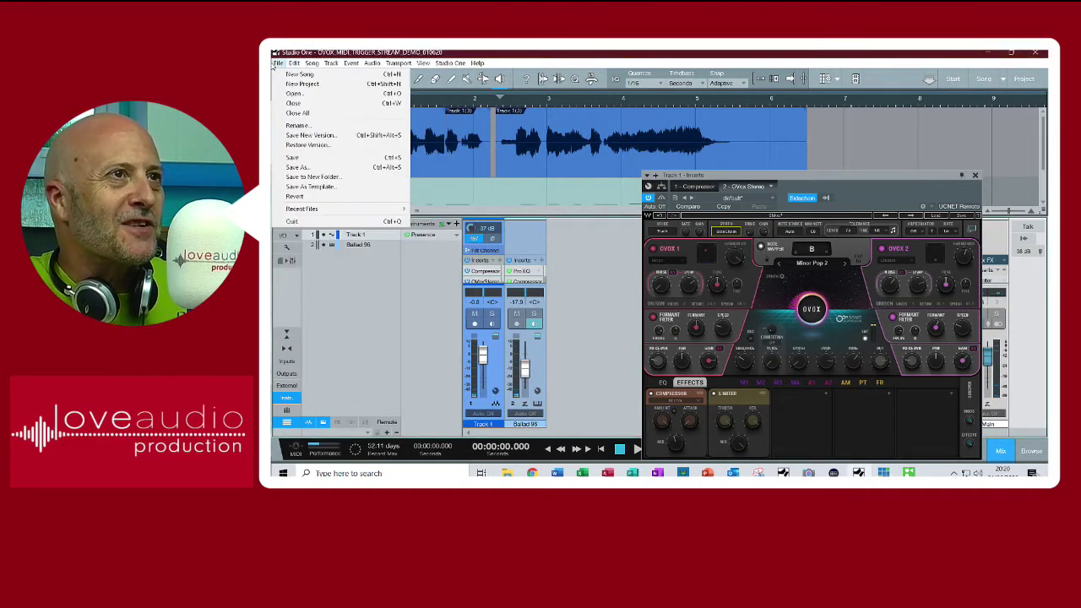
left_click(304, 157)
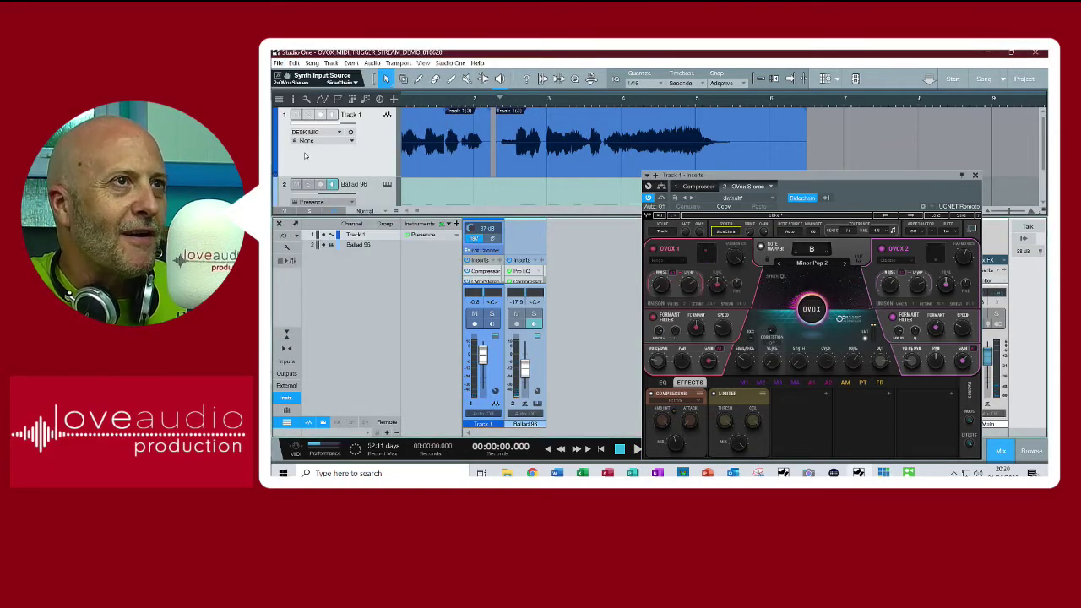
Close the current song, open the Reaction Radio song from the recent files, and play it briefly
left_click(278, 63)
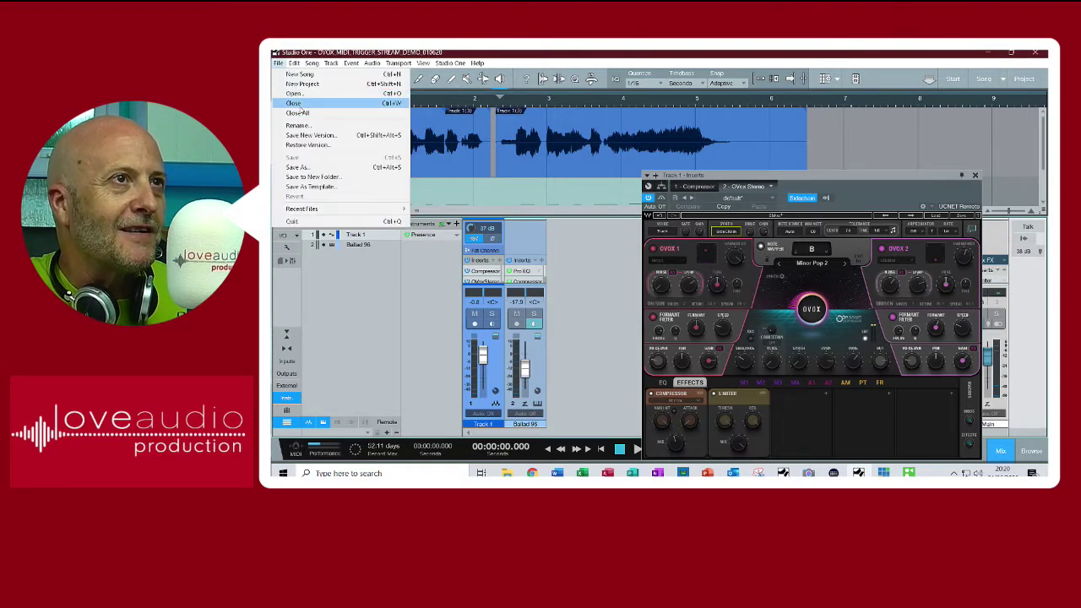
left_click(302, 112)
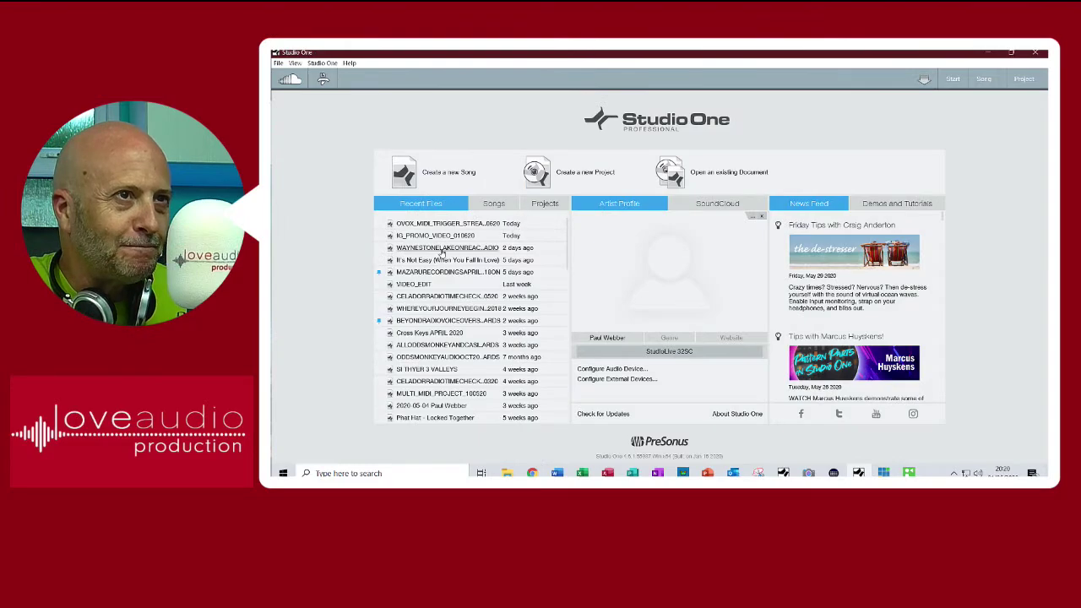
left_click(438, 248)
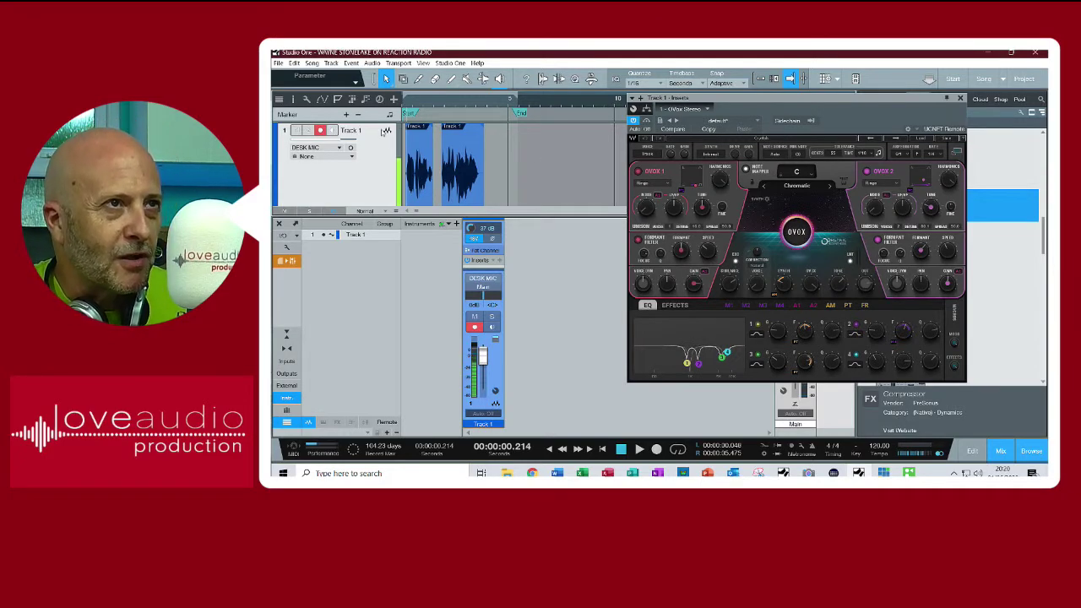
key("space")
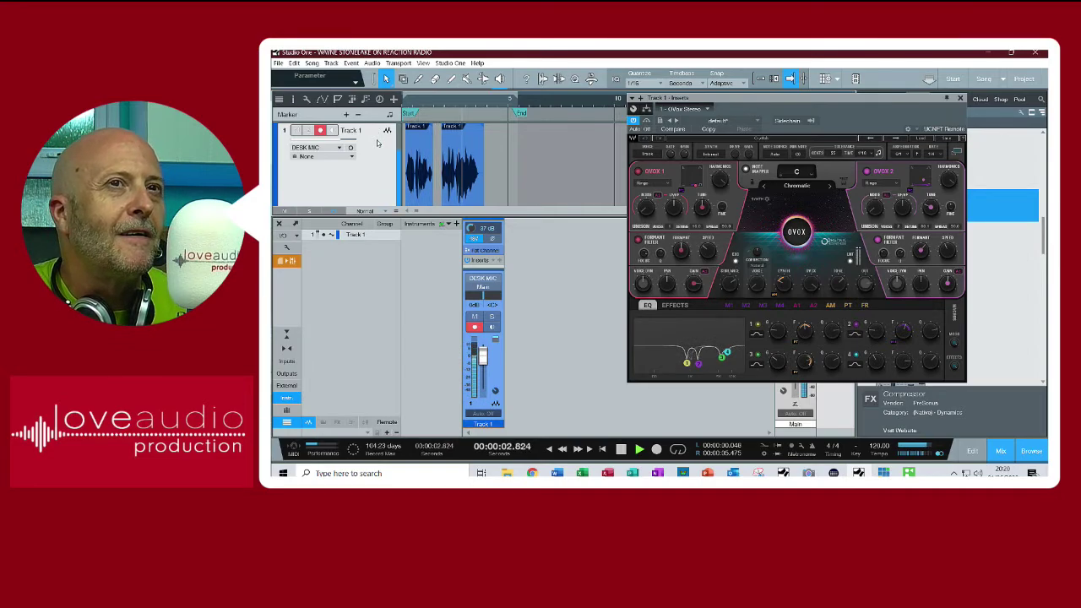
key("space")
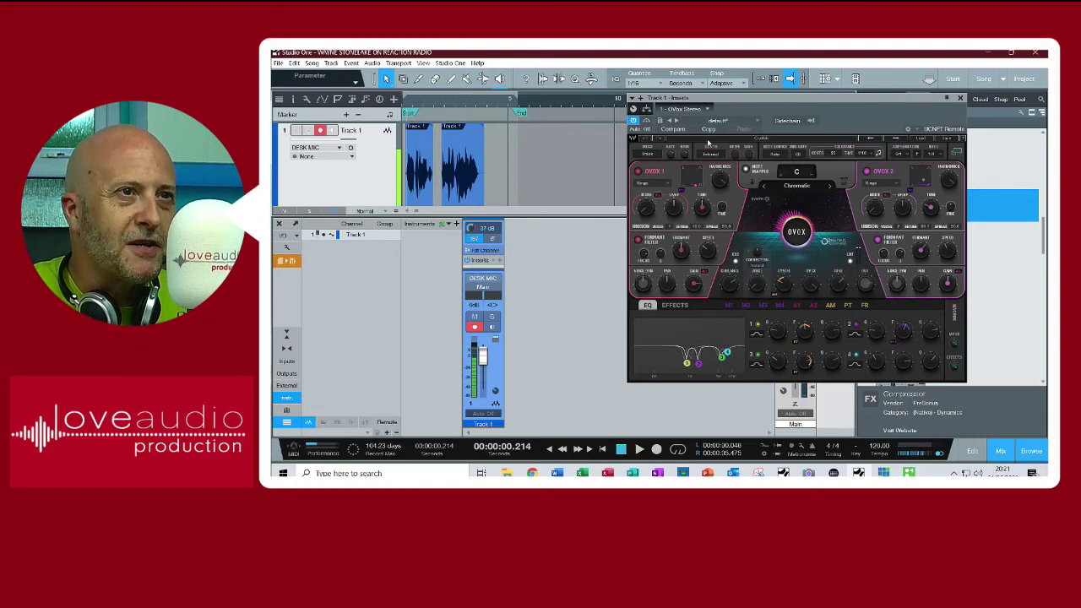
Close the Reaction Radio song and reopen it from the recent files
left_click(278, 63)
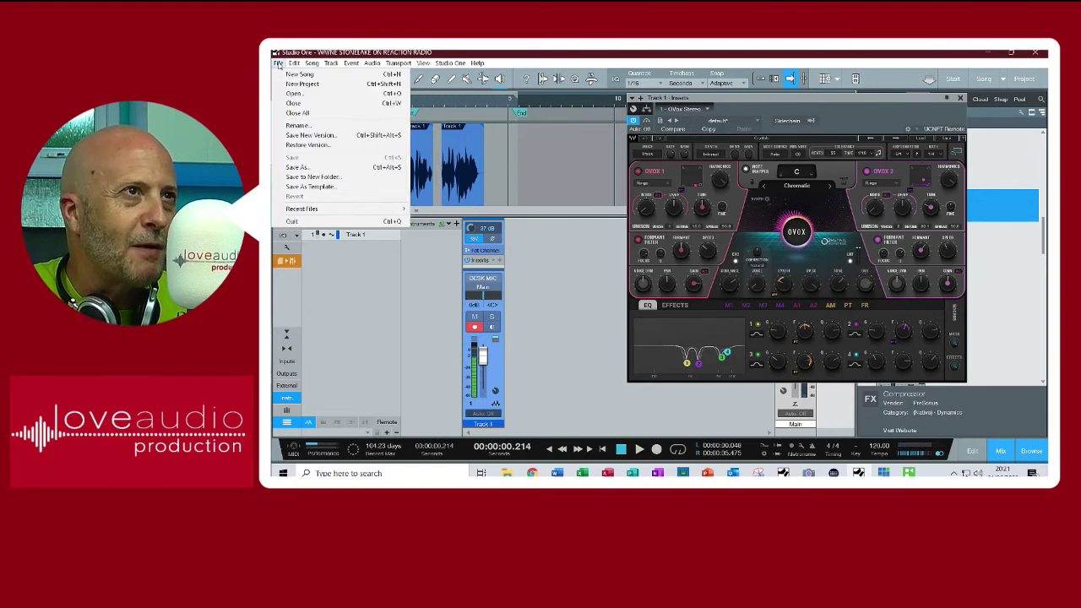
left_click(307, 108)
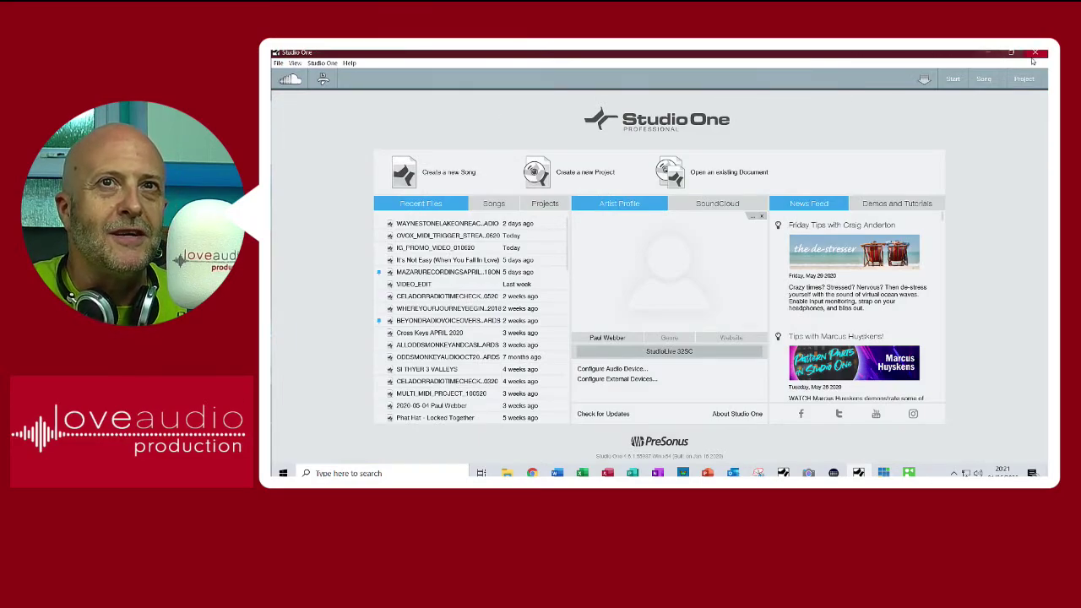
left_click(438, 223)
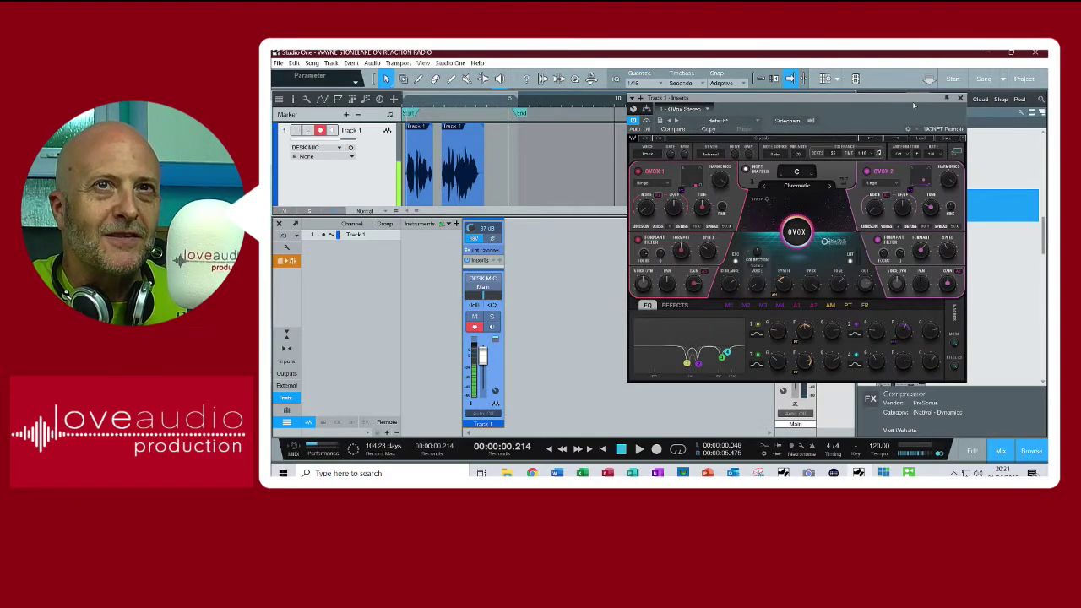
Move the OVox window clear of the browser and look through the folders under Studio One in the file browser
left_click_drag(913, 105, 761, 100)
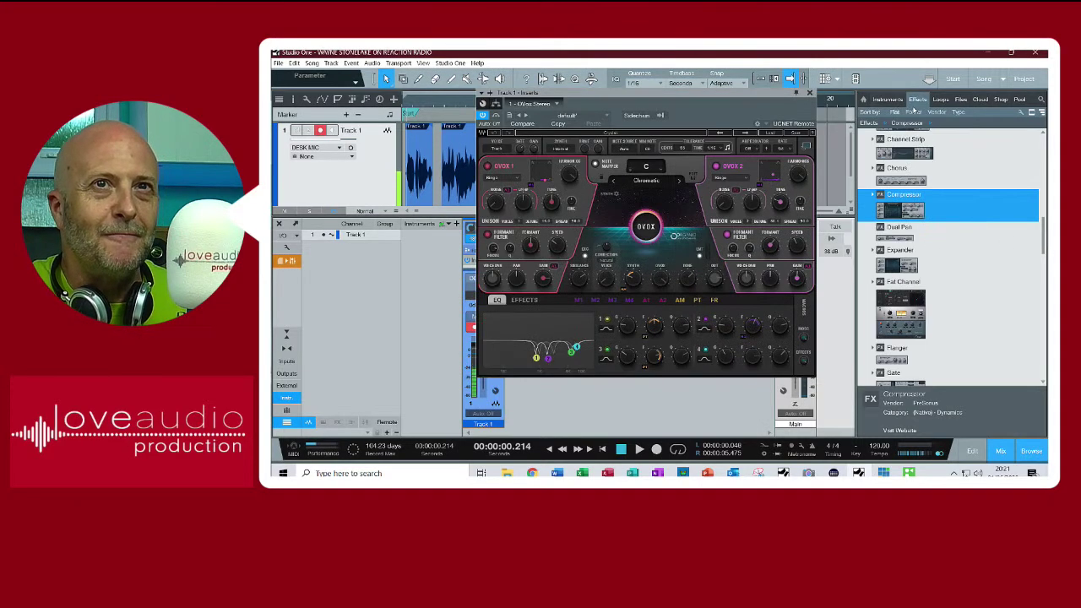
left_click(960, 99)
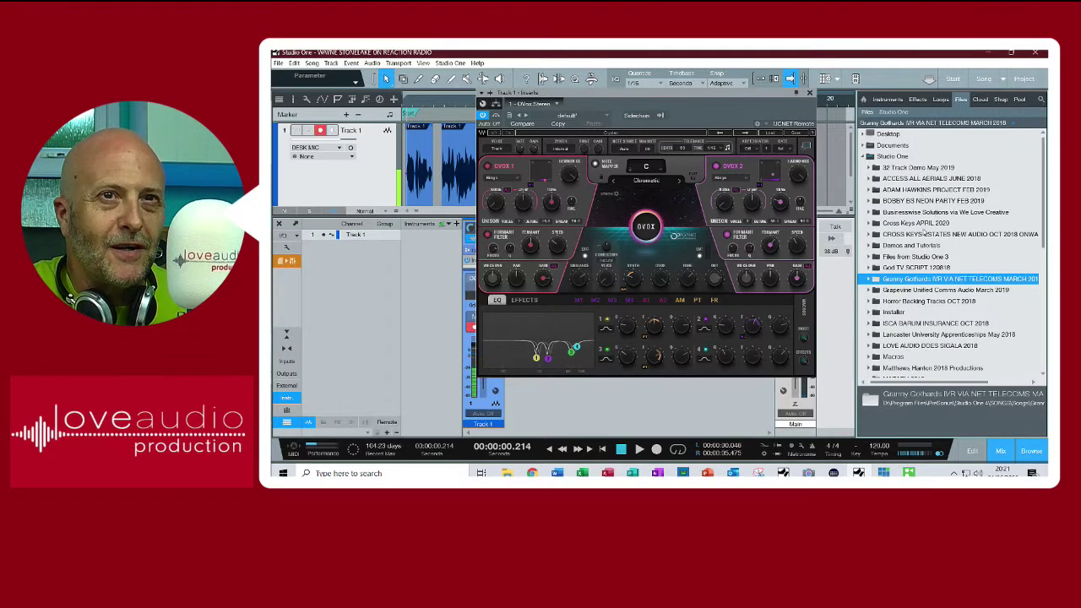
scroll(933, 311, "down", 1)
scroll(932, 312, "down", 7)
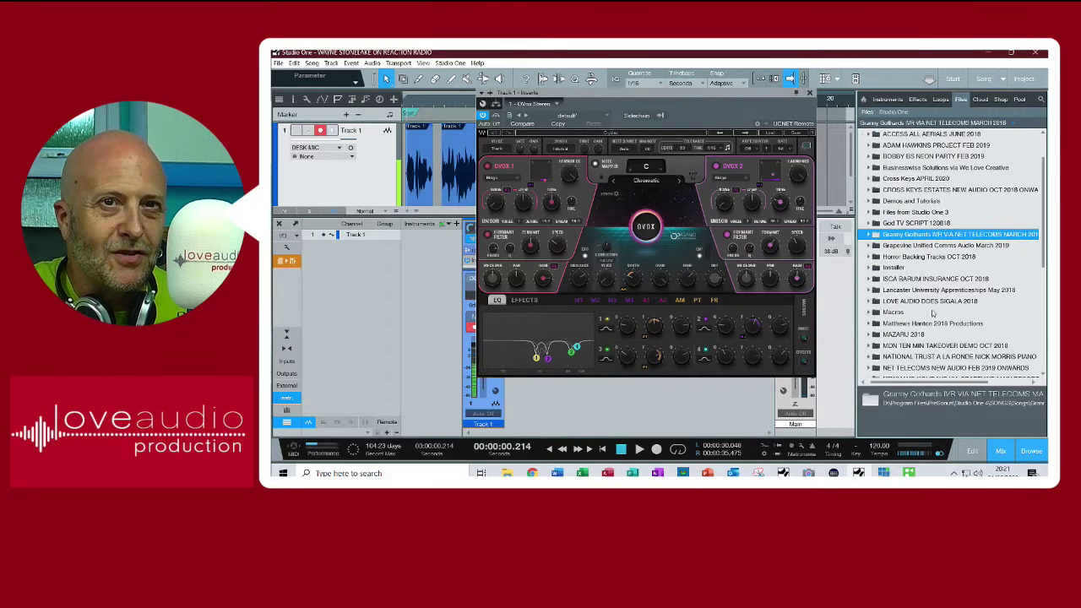
scroll(940, 324, "down", 3)
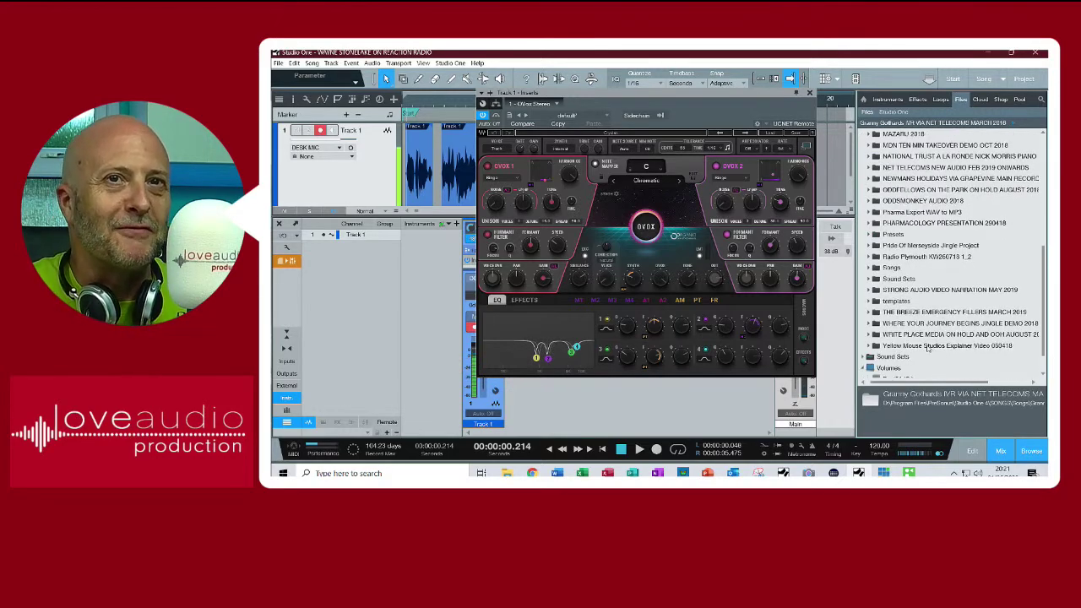
scroll(929, 348, "up", 8)
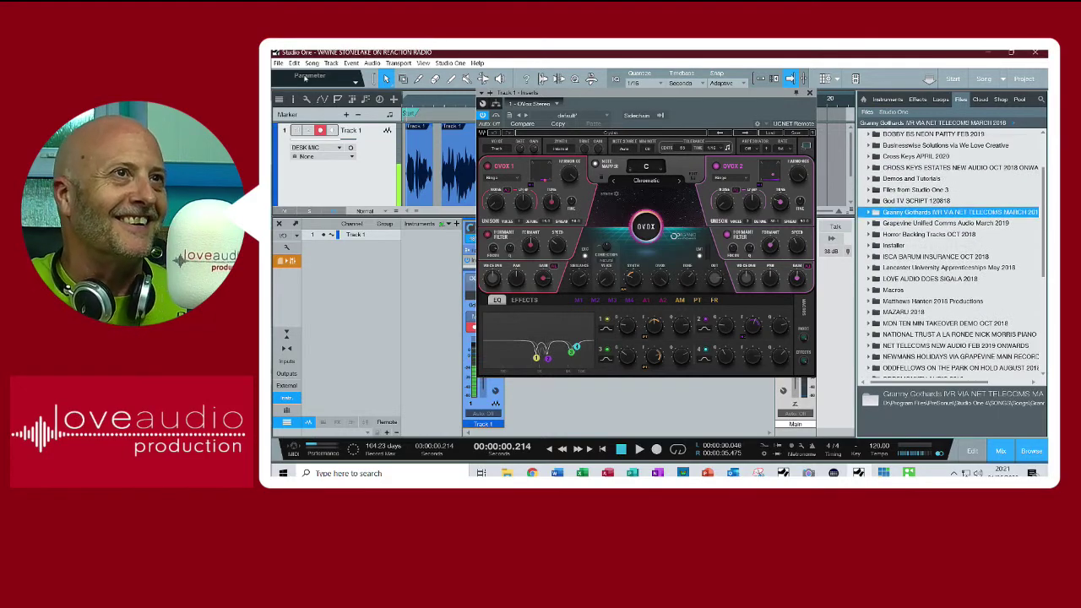
Quit Studio One
left_click(278, 63)
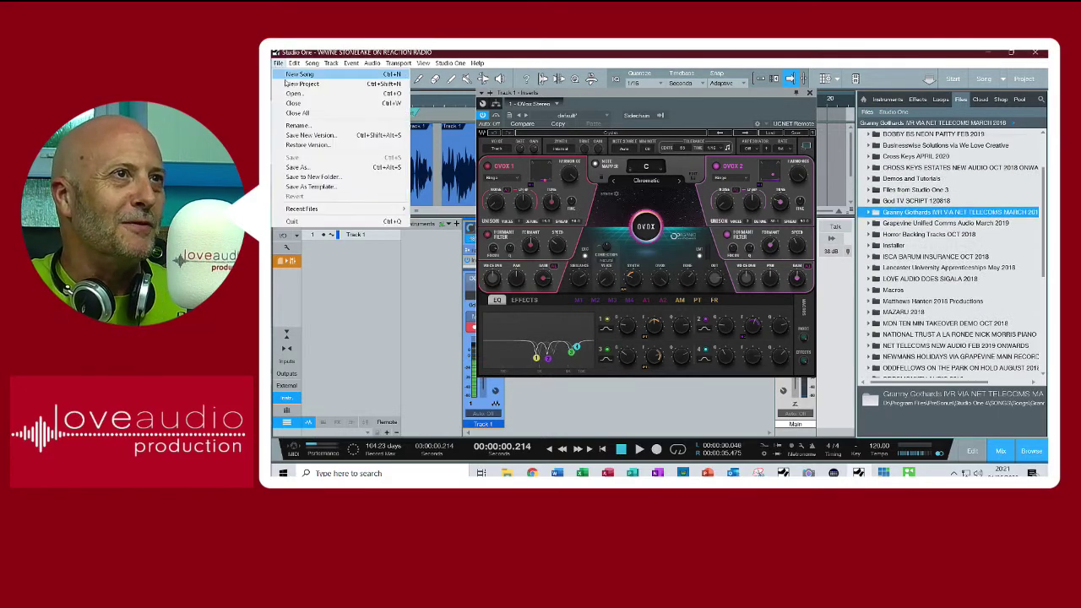
left_click(310, 221)
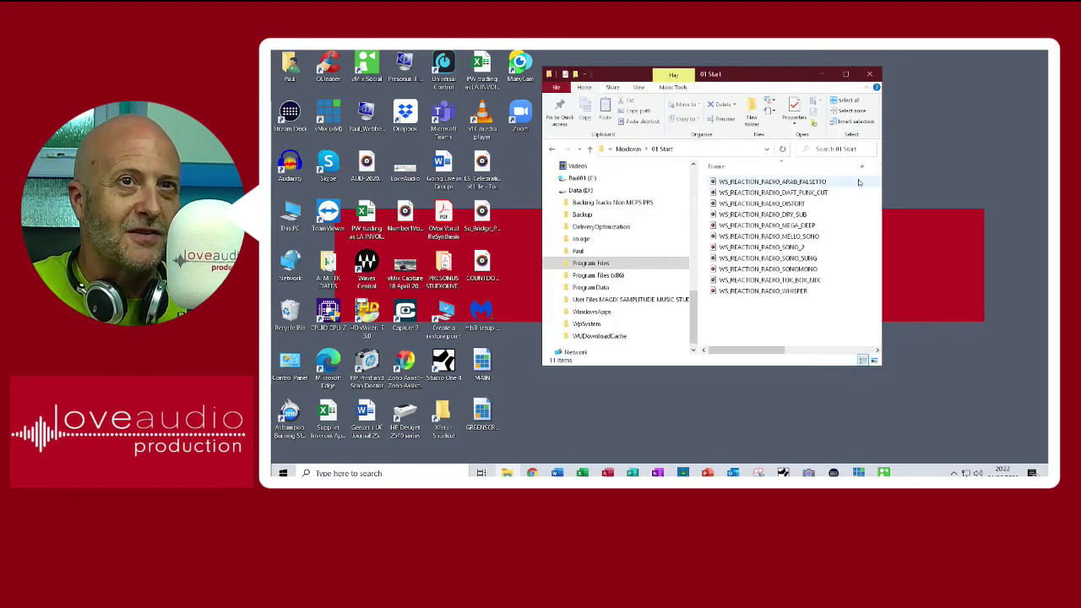
Play all the WS_REACTION_RADIO mixdowns in the 01 Start folder in Groove Music with the playing queue shown, and close the player
left_click_drag(858, 179, 725, 301)
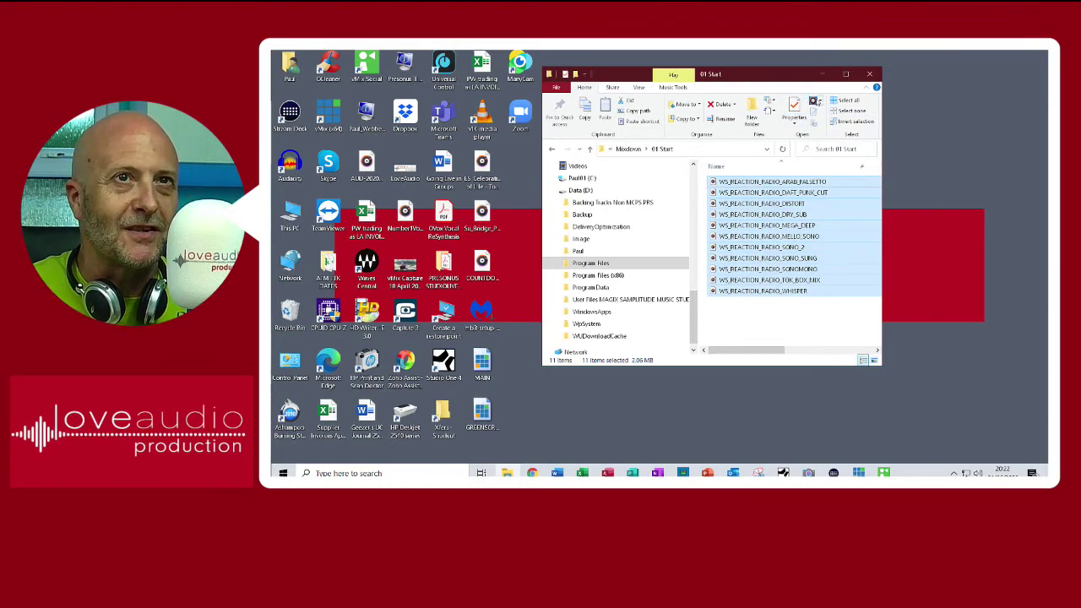
left_click(814, 101)
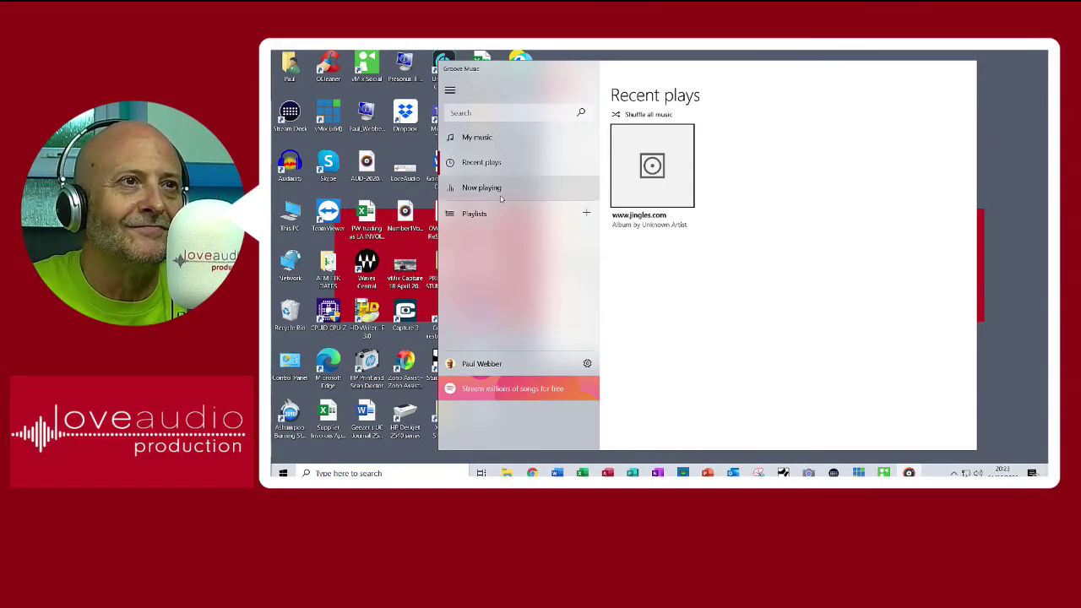
left_click(456, 189)
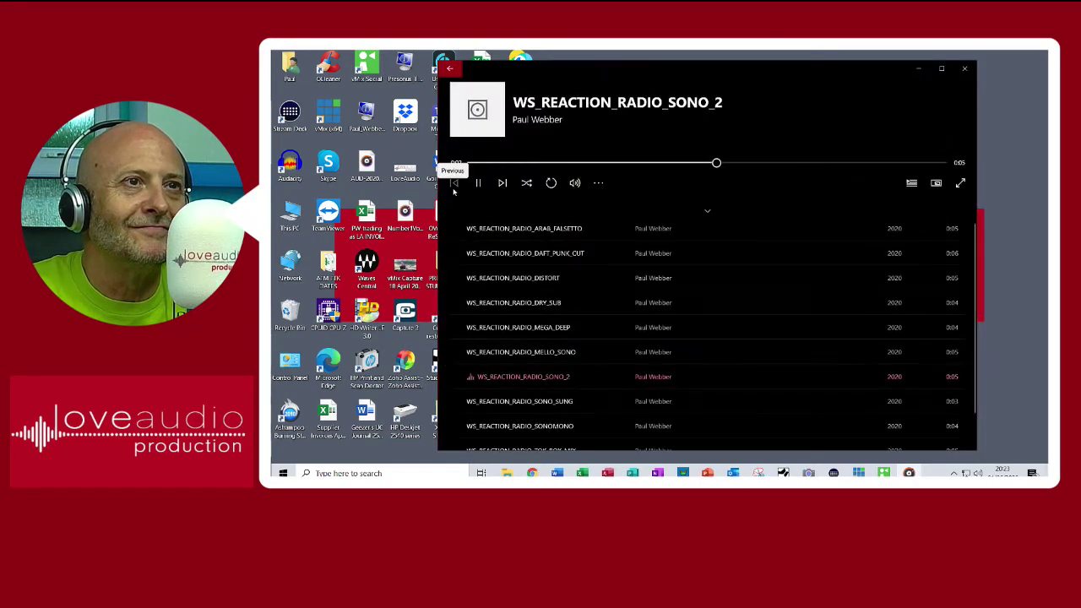
scroll(634, 245, "down", 2)
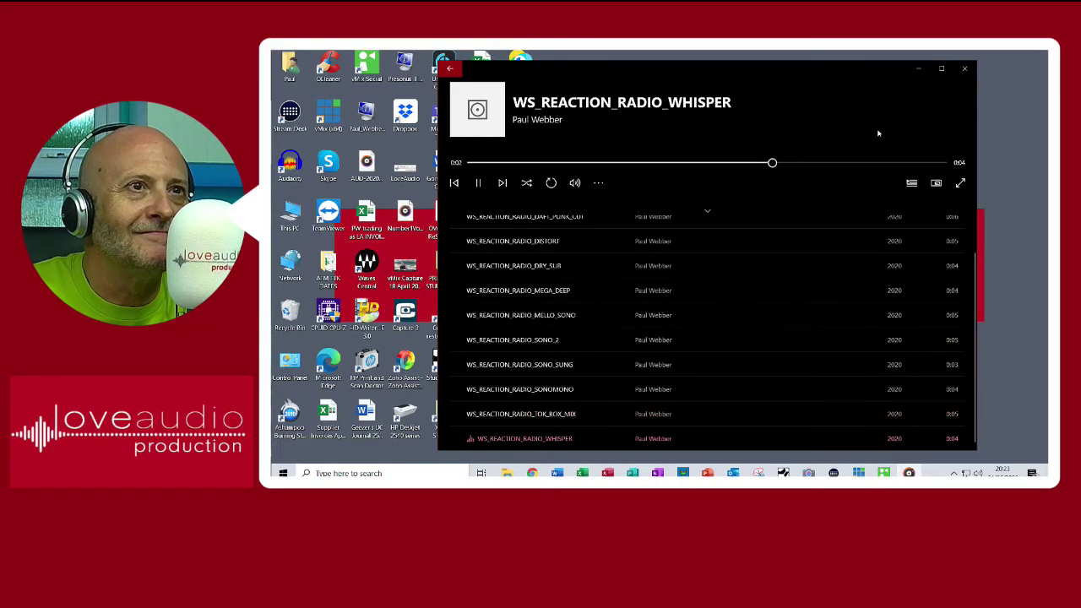
left_click(963, 73)
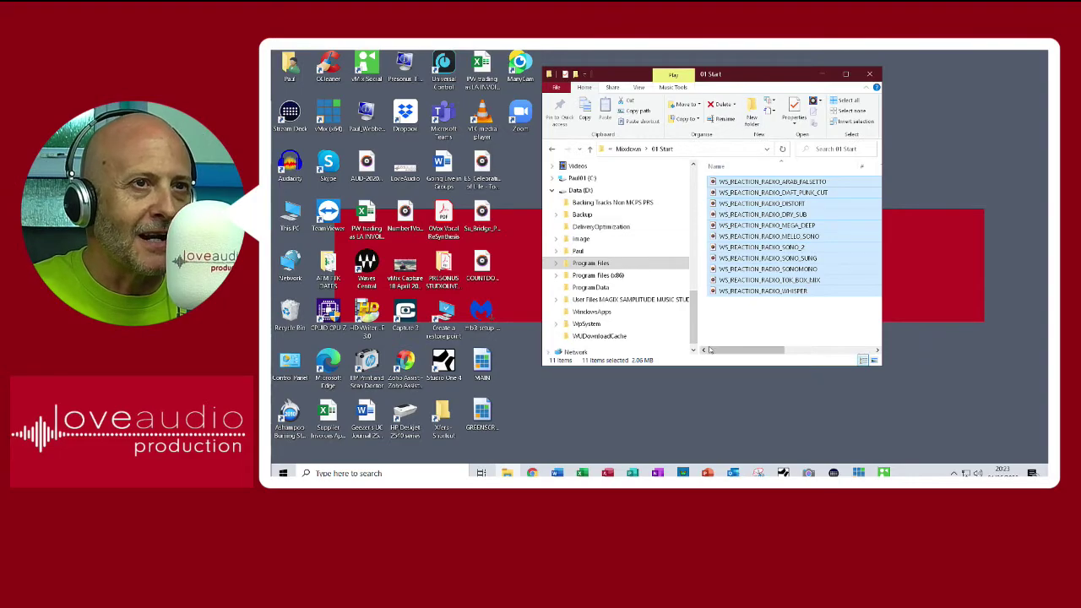
Open the FX Radio Jingles Sound FX folder within the Music folder in File Explorer
left_click_drag(695, 324, 693, 278)
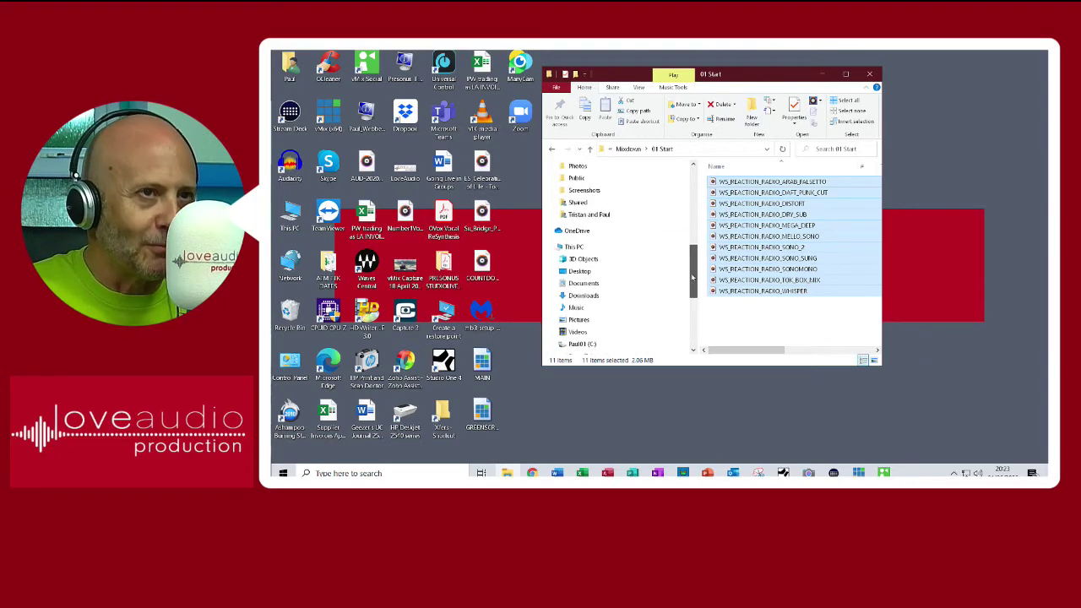
left_click(576, 308)
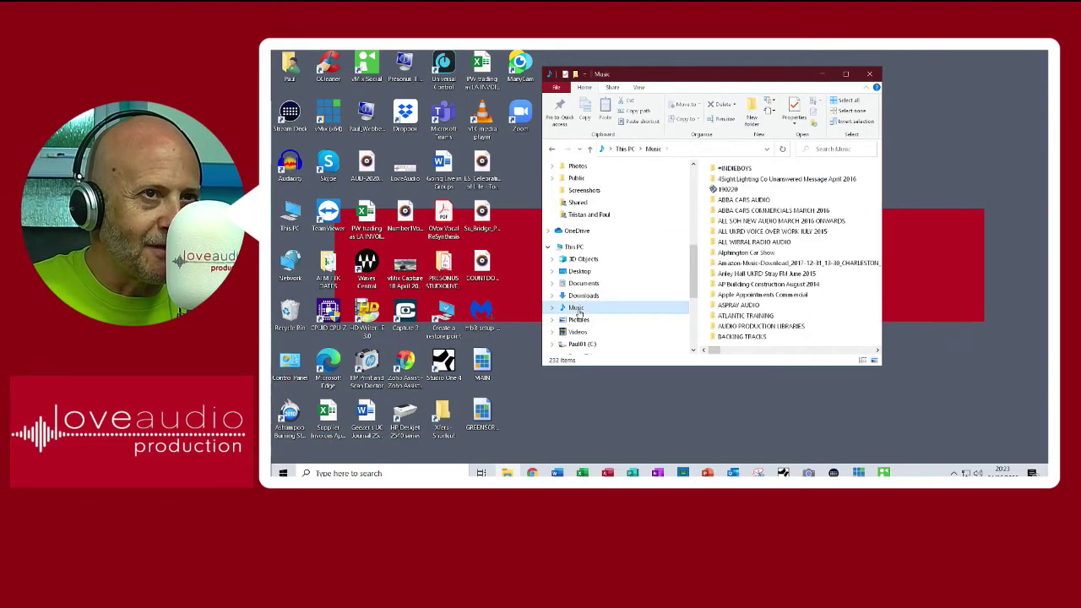
scroll(775, 276, "down", 20)
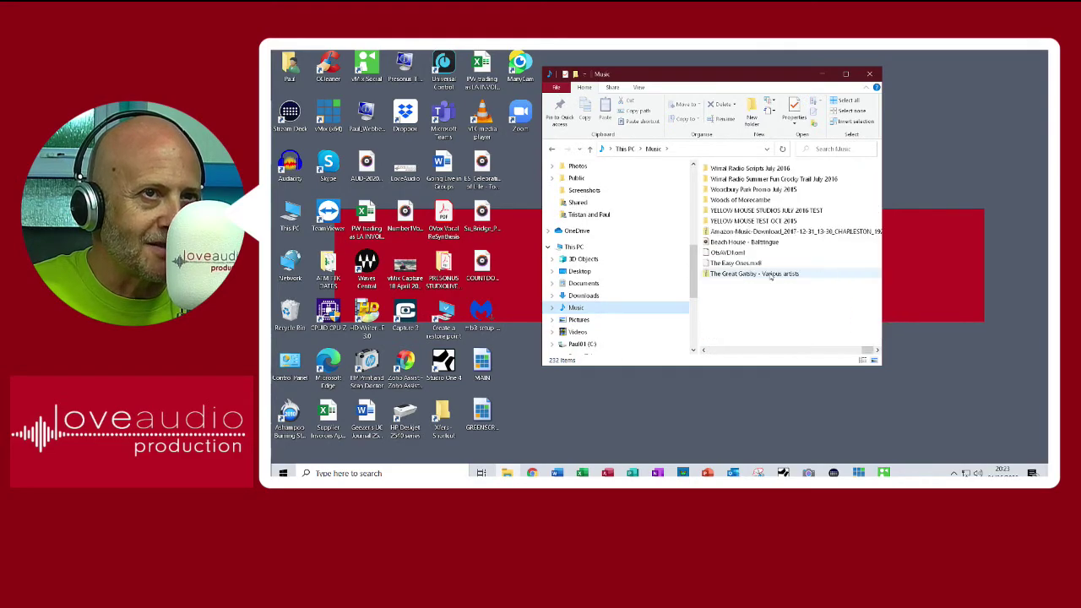
scroll(771, 276, "up", 20)
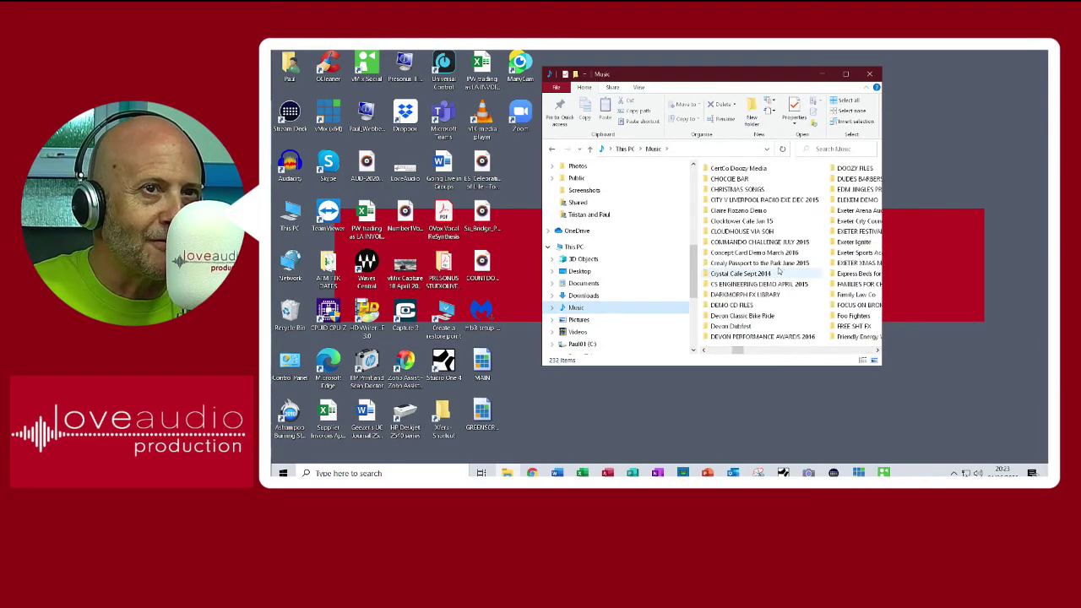
scroll(752, 321, "down", 3)
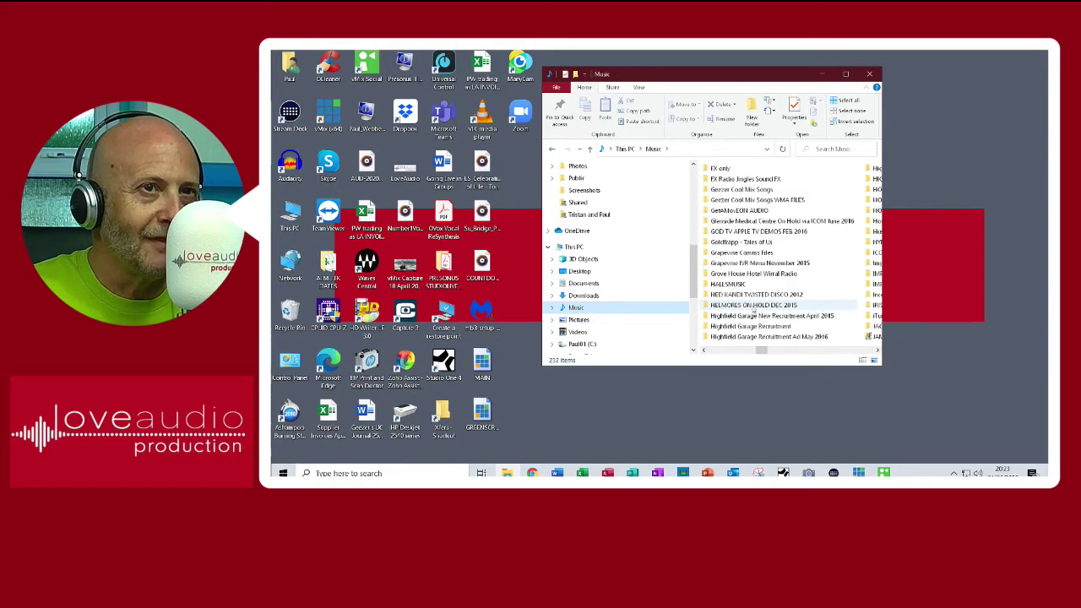
left_click(724, 179)
double_click(724, 180)
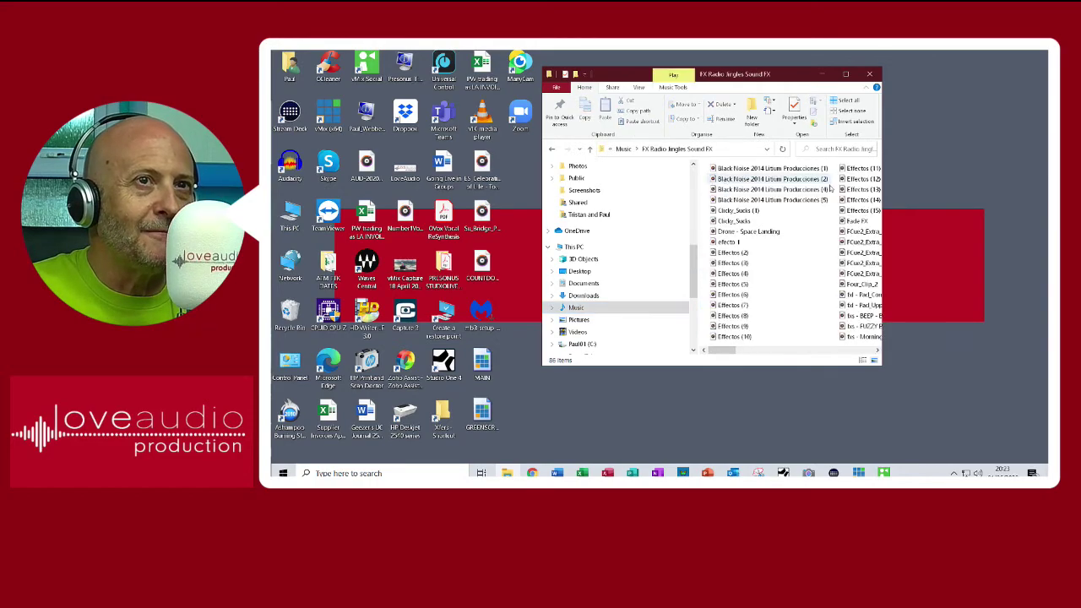
Play the sound effects Black Noise 2014 Litium Producciones (2) and Effectos (4), closing the player after each
left_click(767, 179)
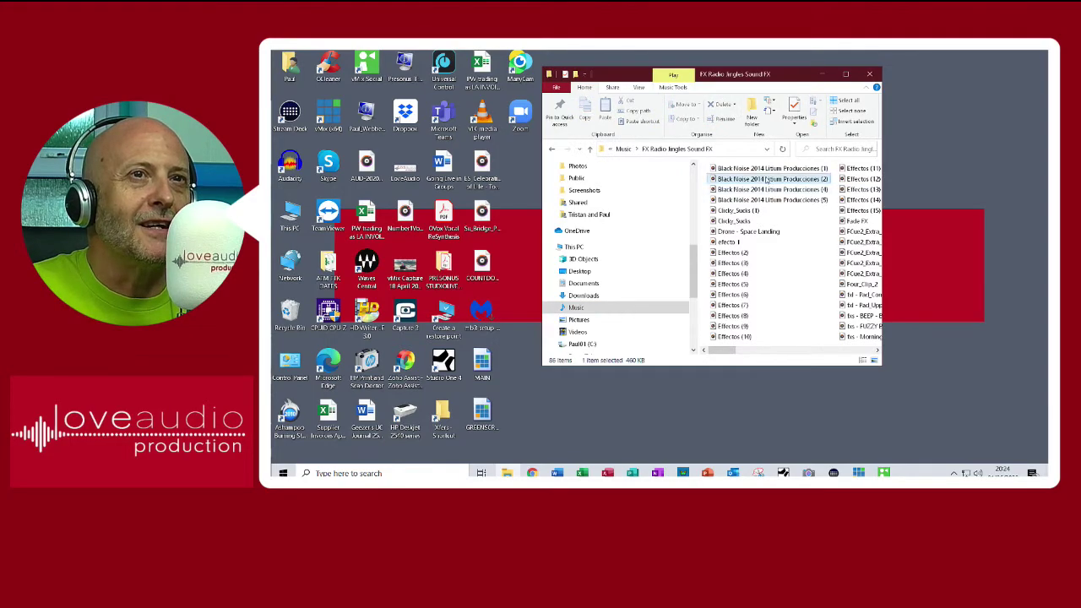
double_click(767, 179)
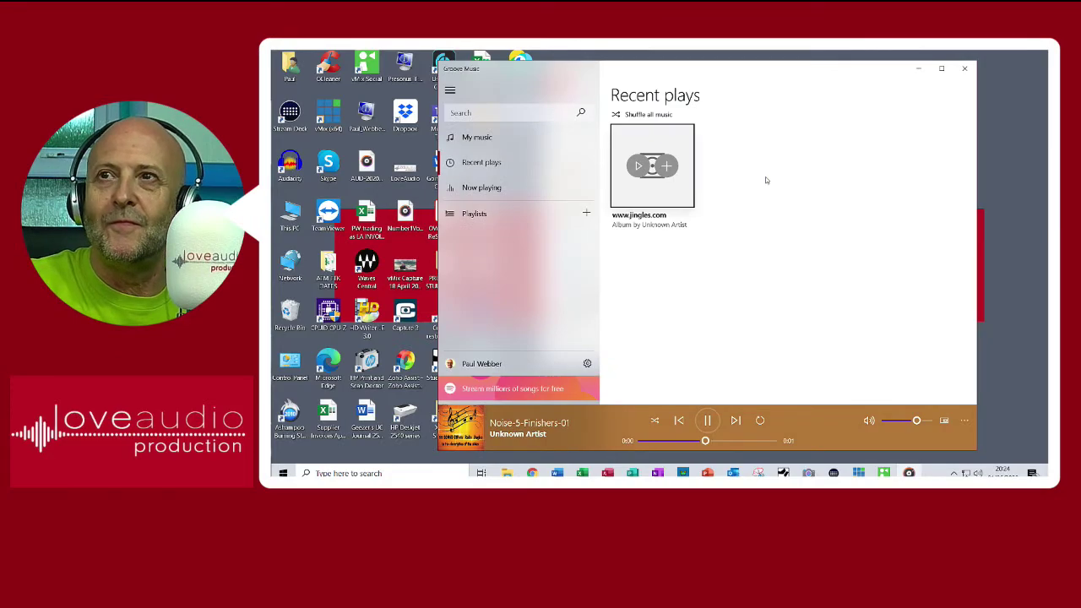
left_click(965, 69)
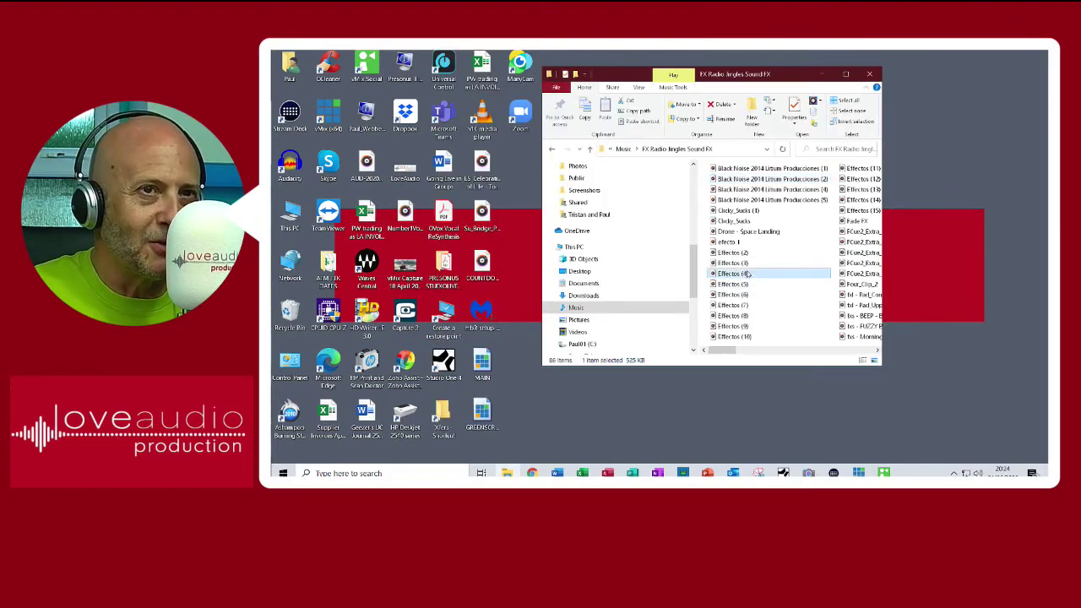
double_click(746, 273)
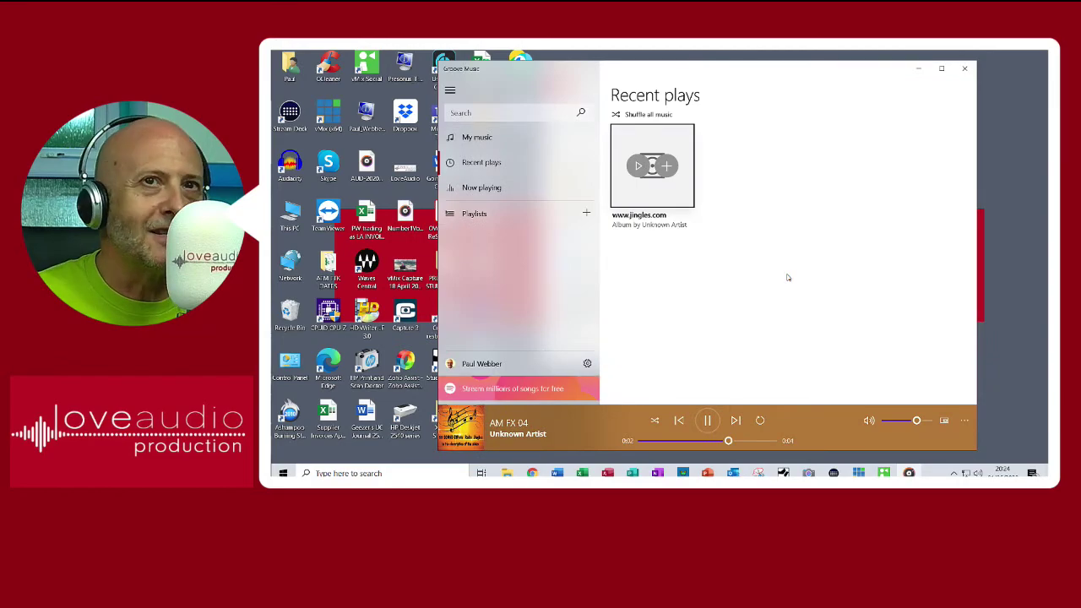
key("alt+F4")
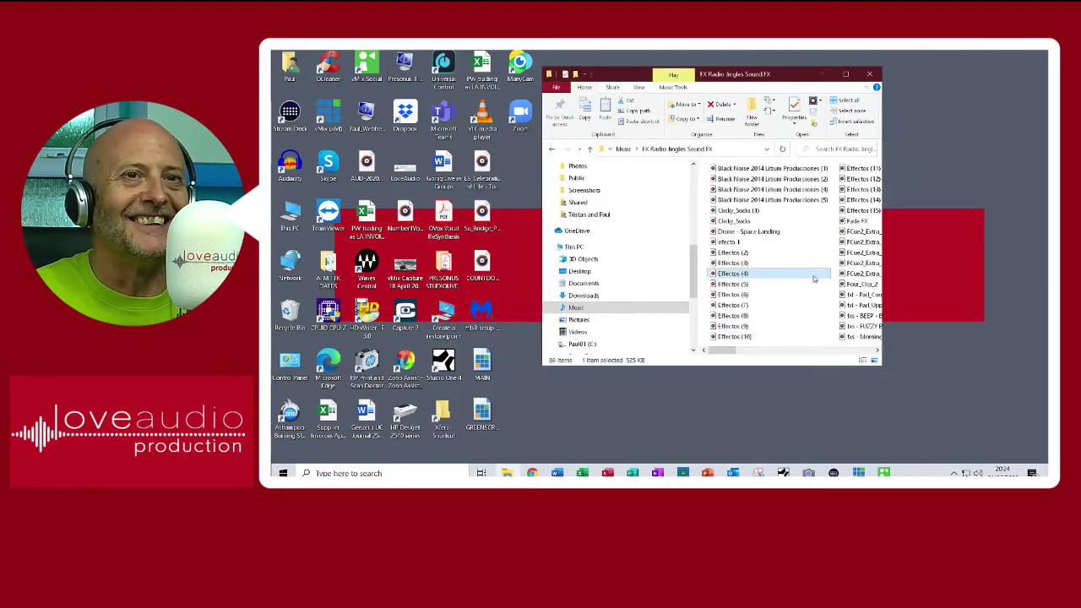
Play the sound effects FCue2_Extra_FX_01 and fxs - Mornings_Are_Wacky-1, closing the player between them
scroll(811, 272, "right", 1)
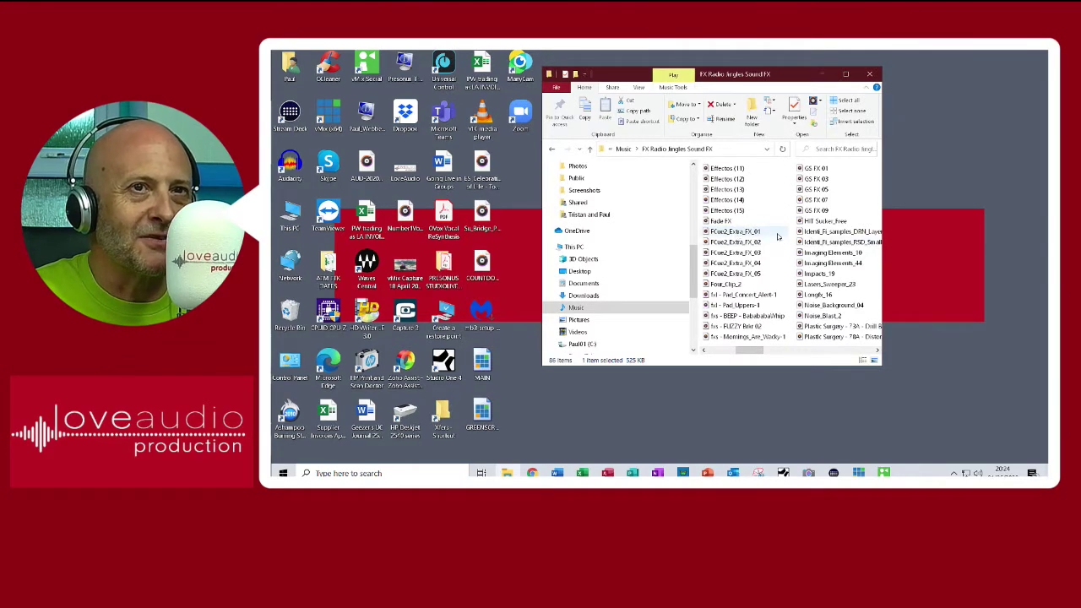
left_click(747, 234)
double_click(748, 233)
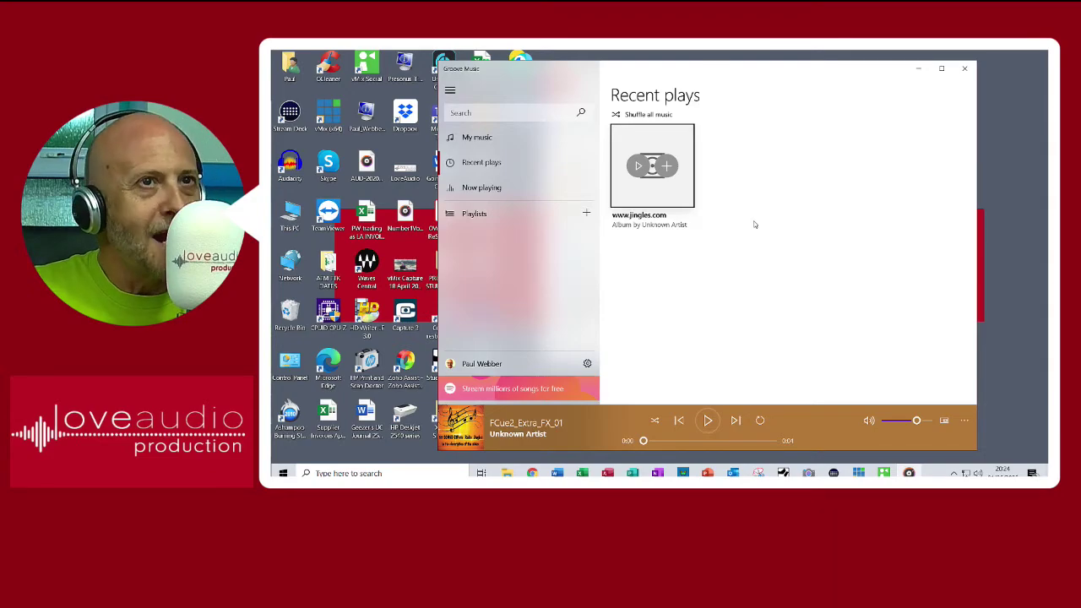
left_click(966, 73)
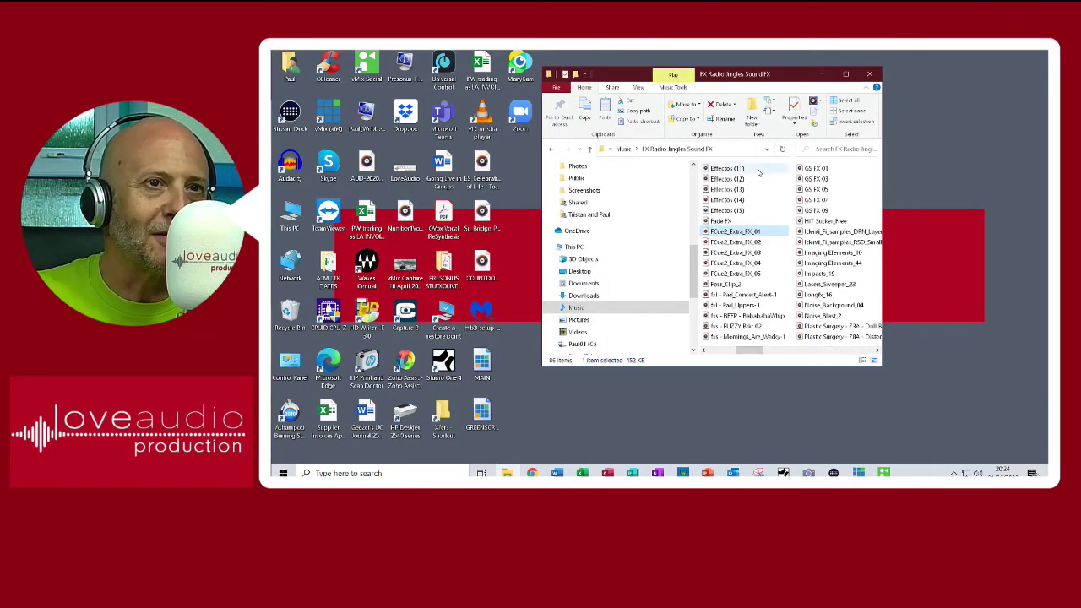
double_click(741, 338)
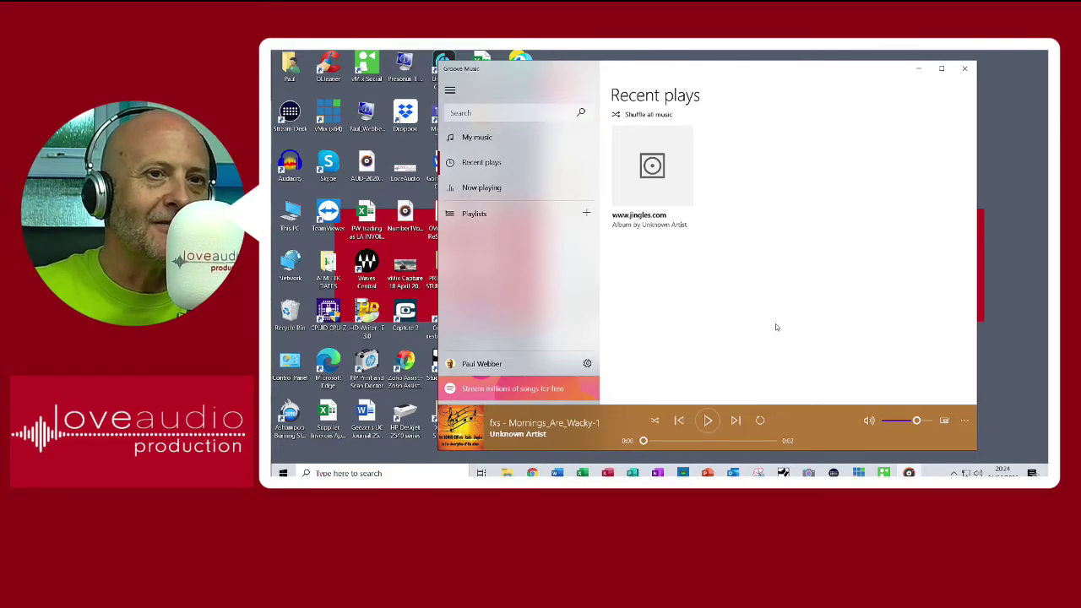
Close the player and the FX Radio Jingles Sound FX folder window
left_click(964, 71)
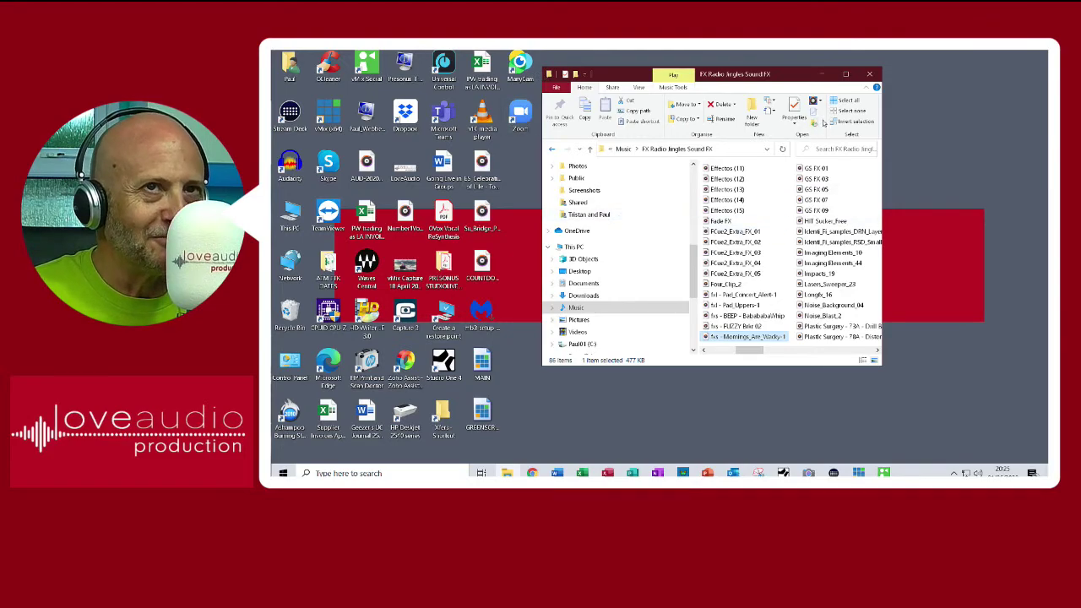
left_click(869, 74)
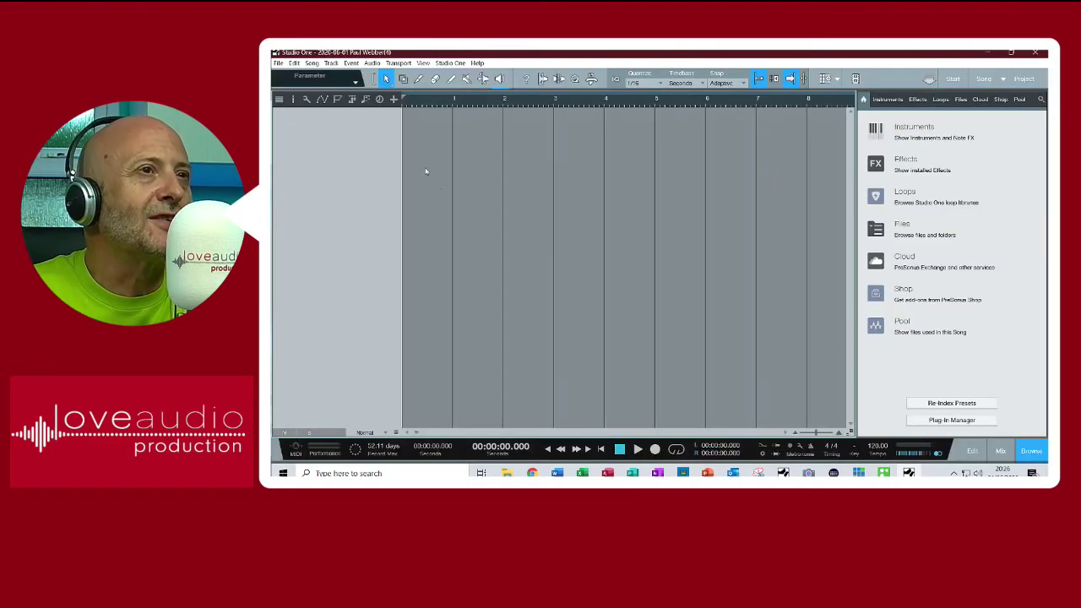
Add an instrument track to the empty Studio One song and turn on its monitoring
left_click(332, 63)
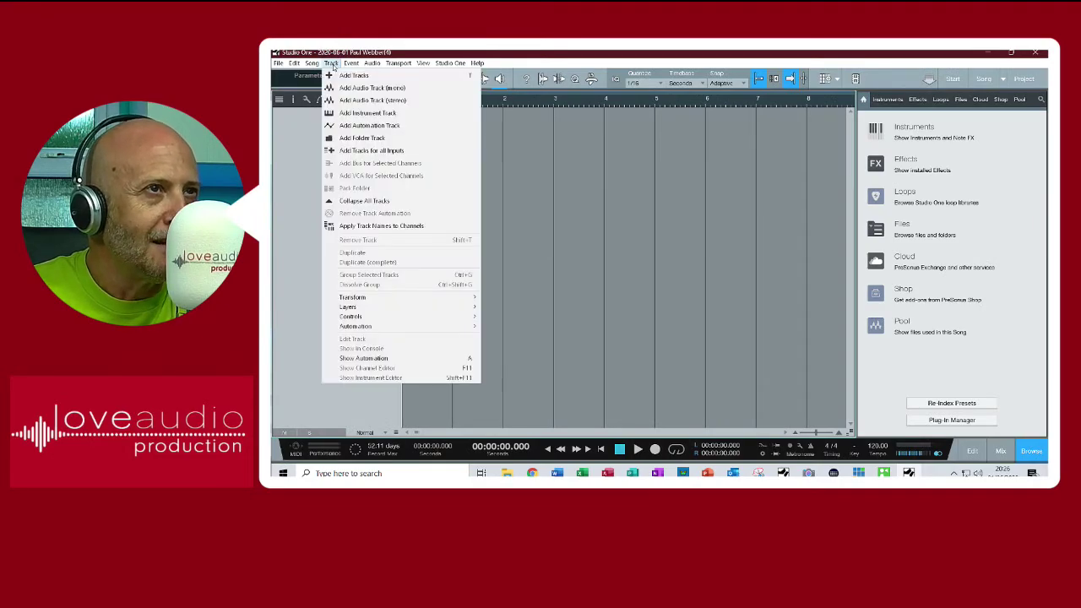
left_click(382, 115)
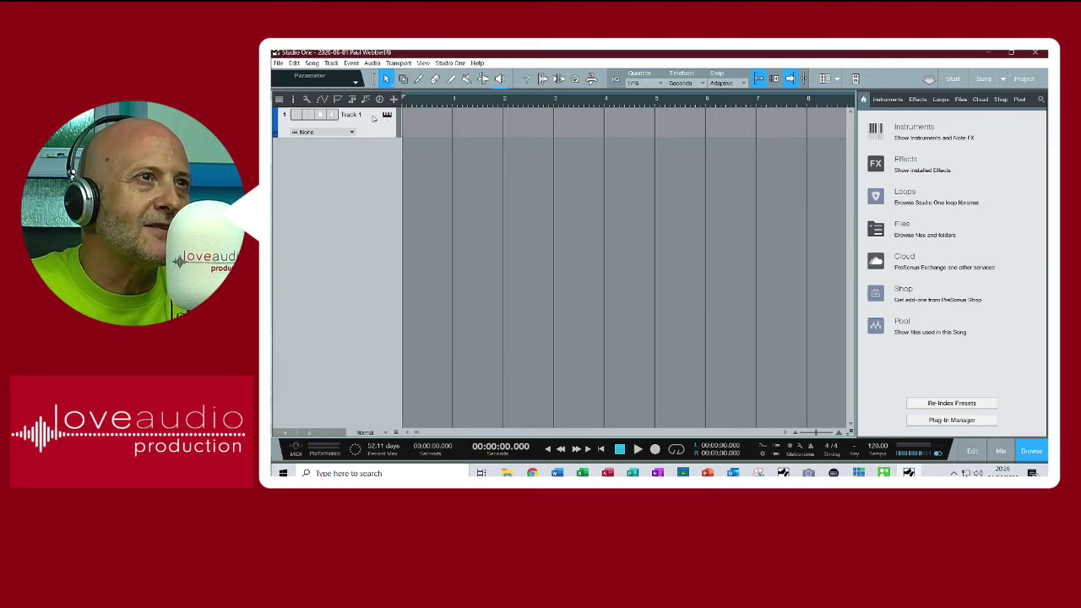
left_click(331, 119)
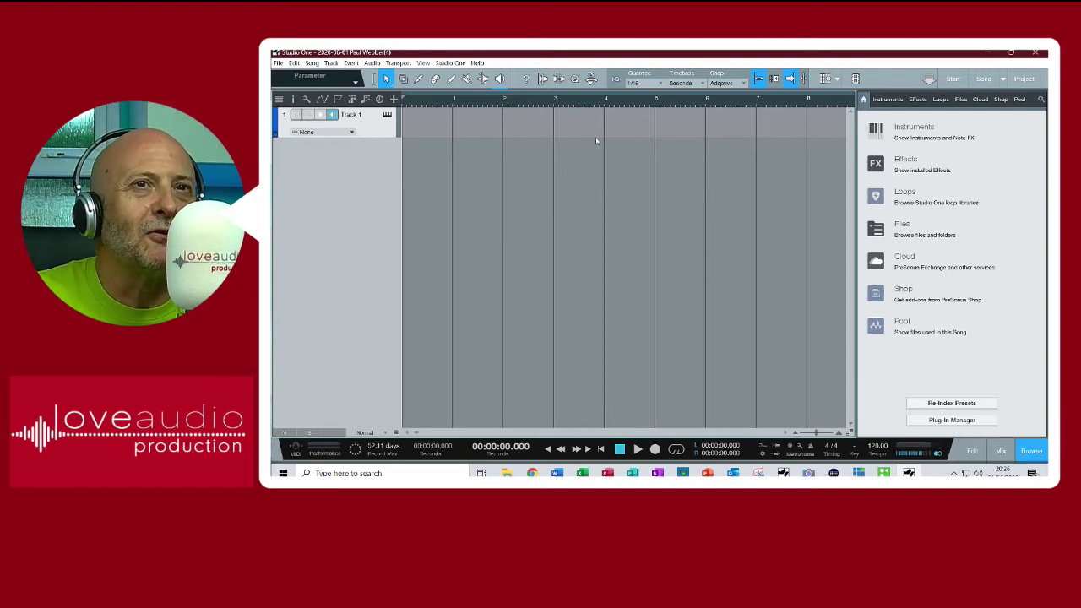
Browse the Multi Instruments, Note FX and Favorites folders, and load Impact from the recent instruments onto Track 1
left_click(891, 100)
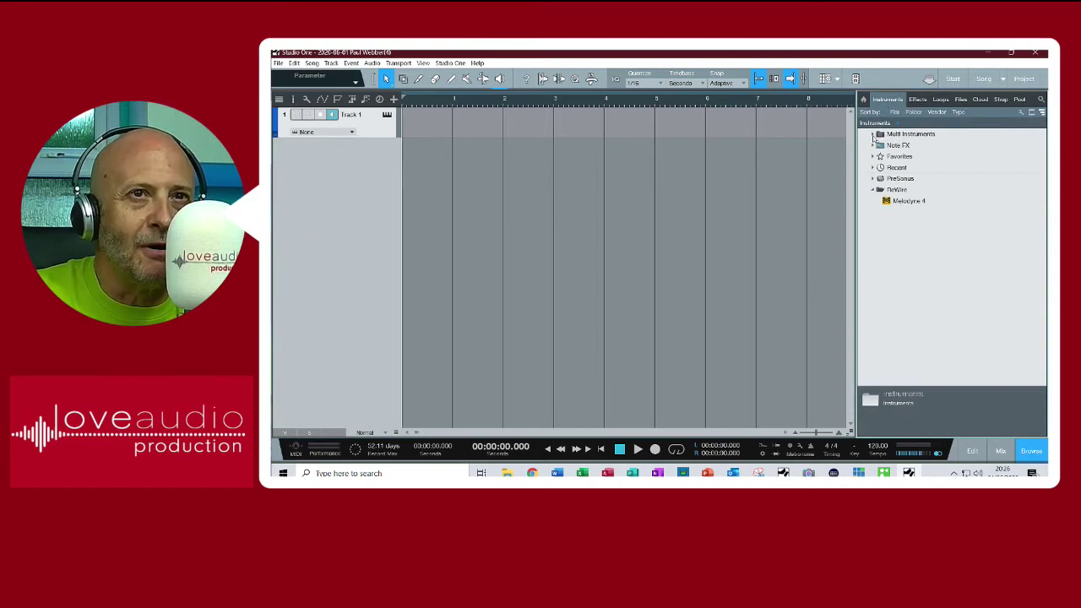
left_click(873, 135)
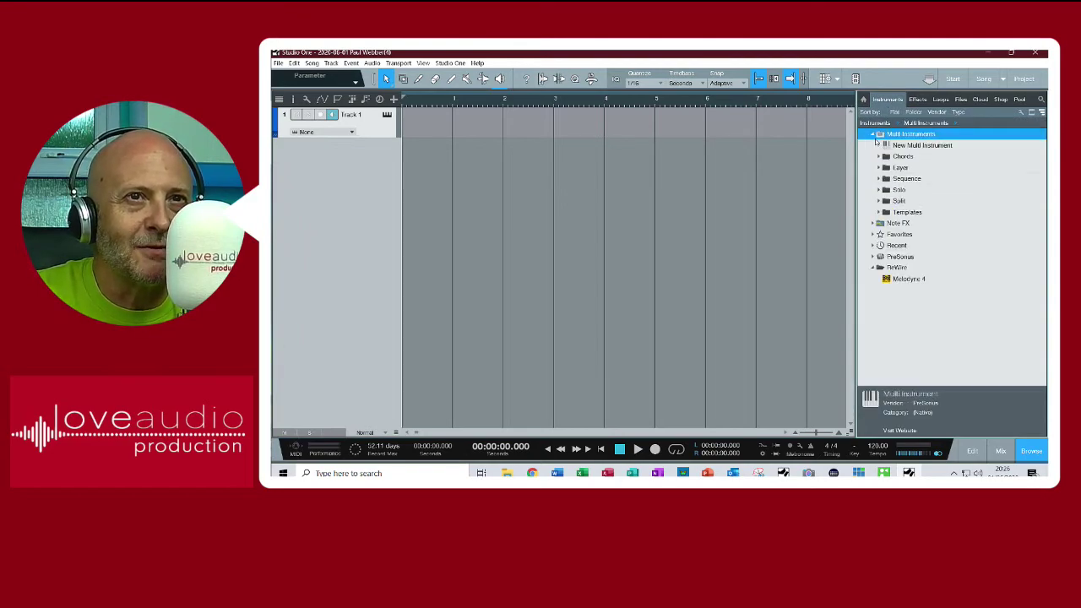
left_click(874, 134)
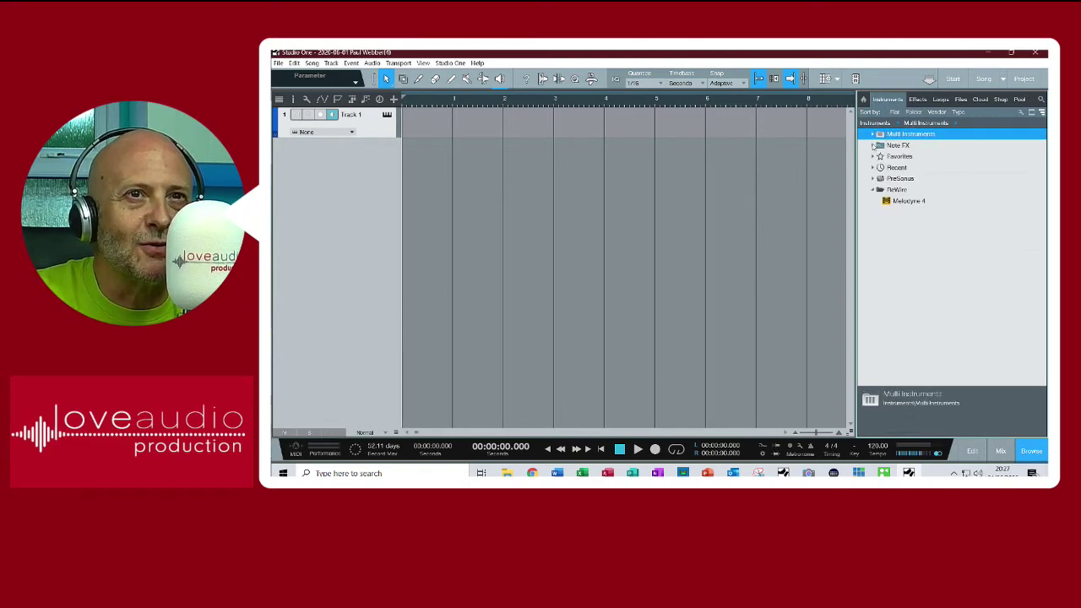
left_click(873, 146)
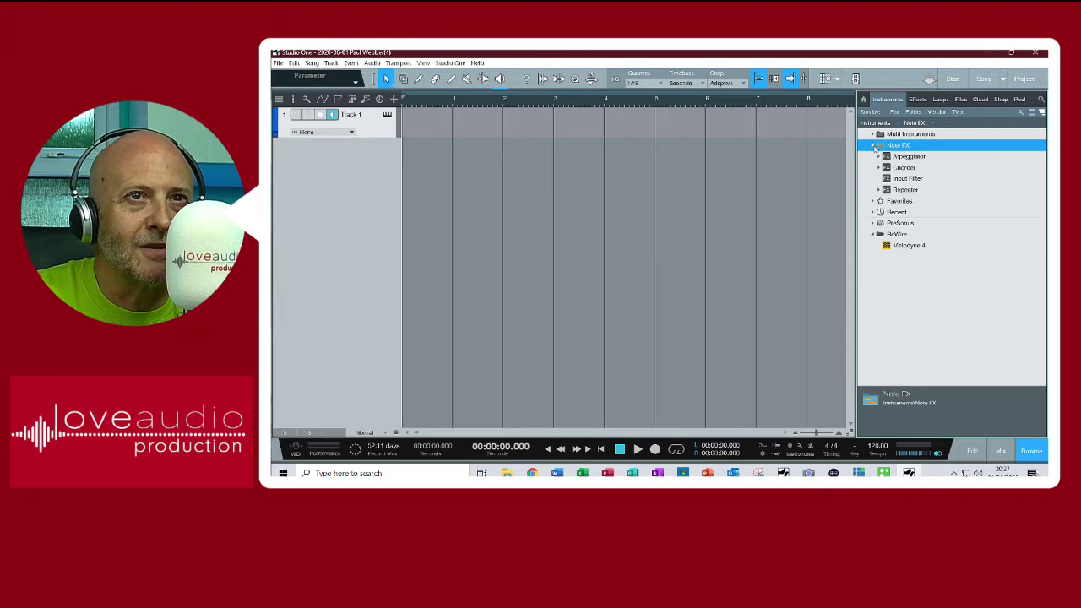
left_click(874, 146)
left_click(877, 157)
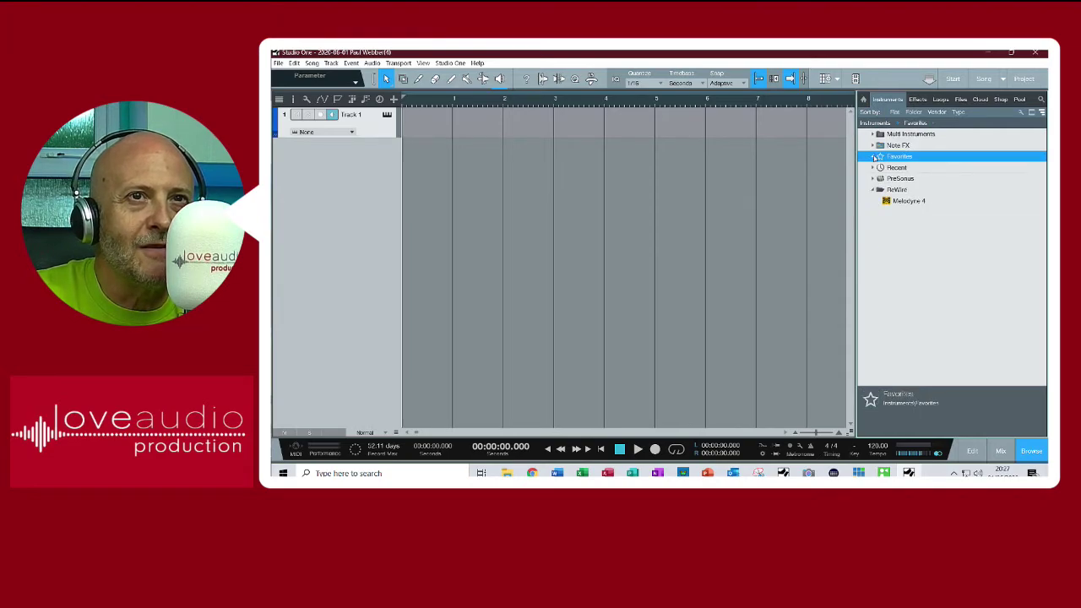
left_click(875, 168)
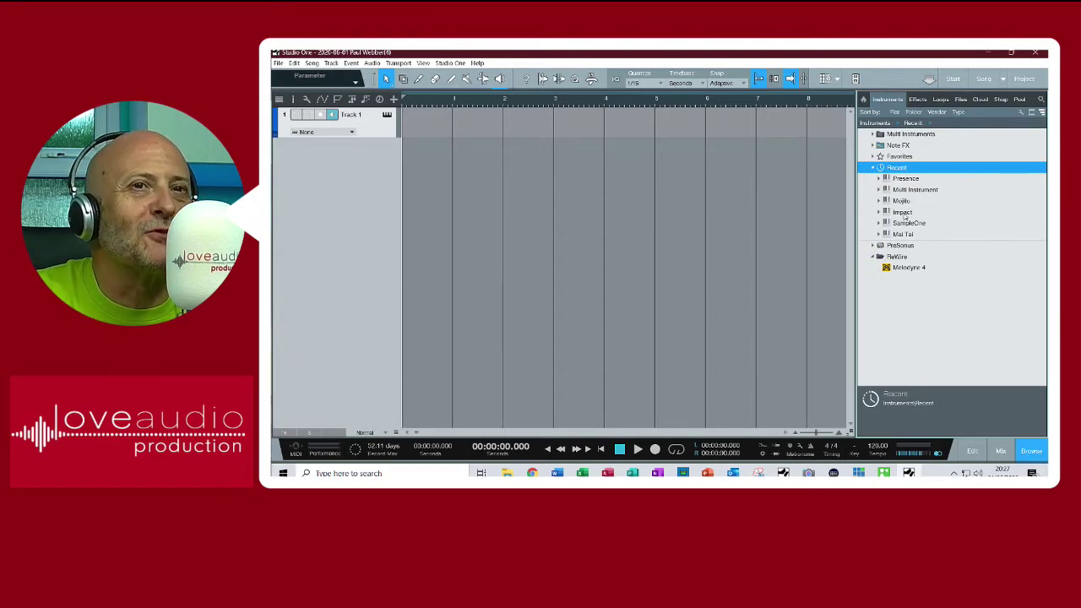
left_click_drag(902, 212, 382, 118)
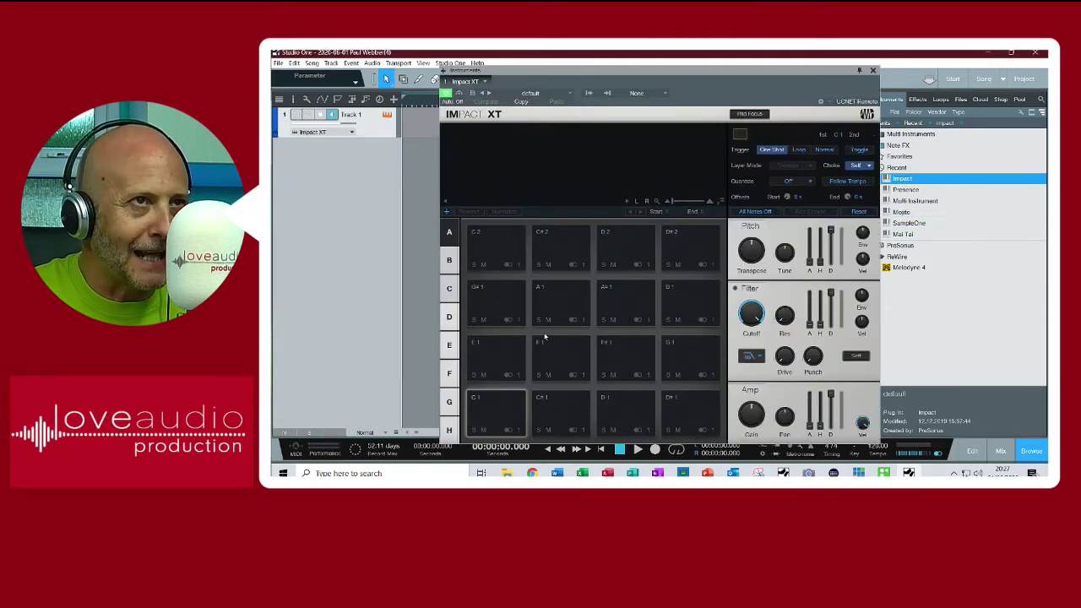
Try the Impact XT pads C 2 to D# 2 and G# 1 to A# 1 with the default preset
left_click(497, 253)
left_click(559, 251)
left_click(624, 251)
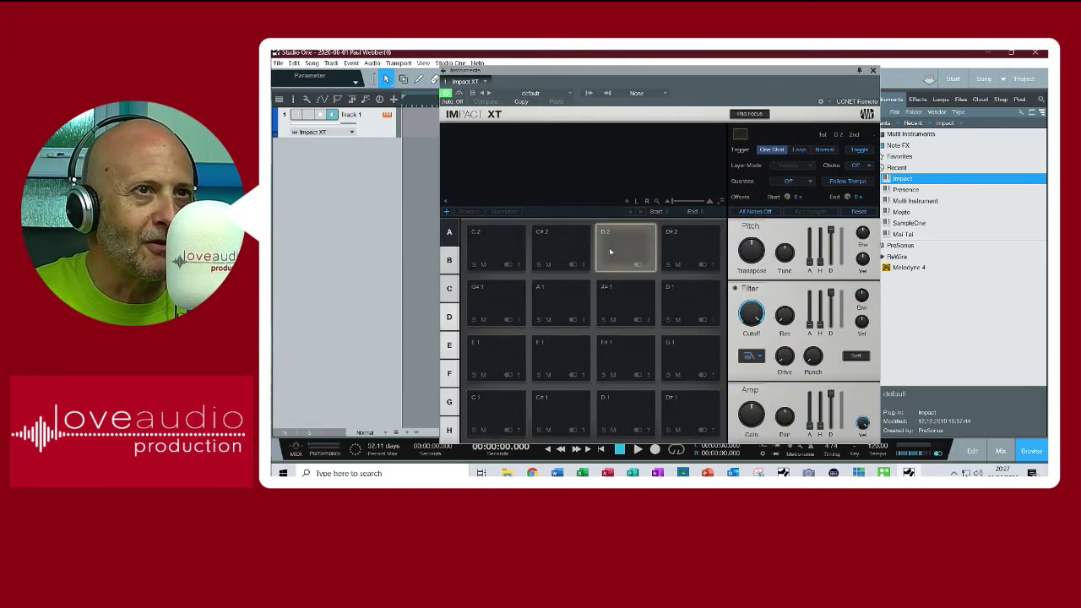
left_click(676, 251)
left_click(614, 287)
left_click(561, 302)
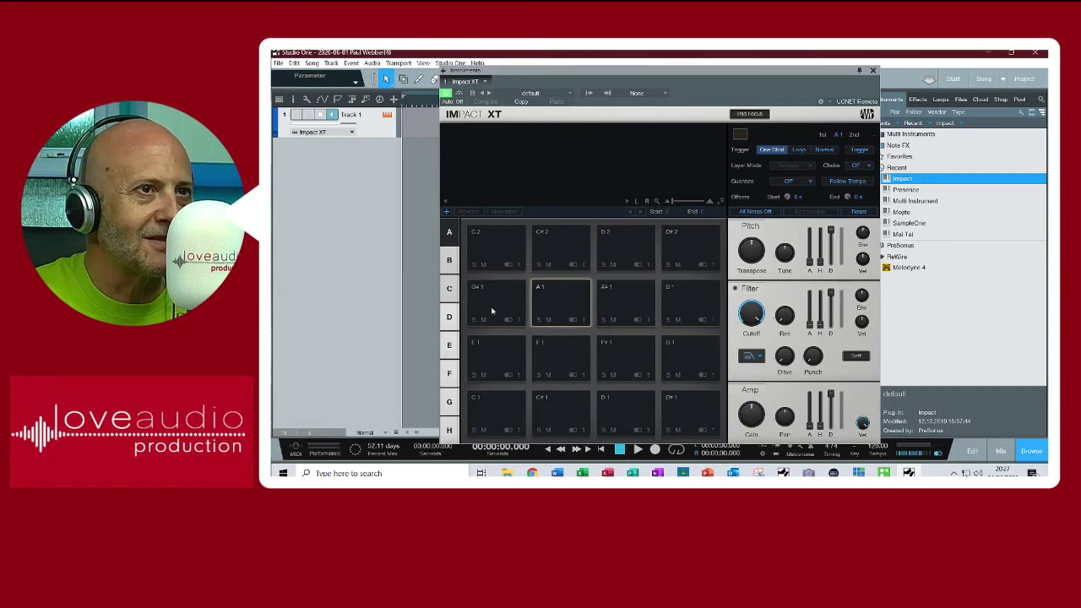
left_click(503, 306)
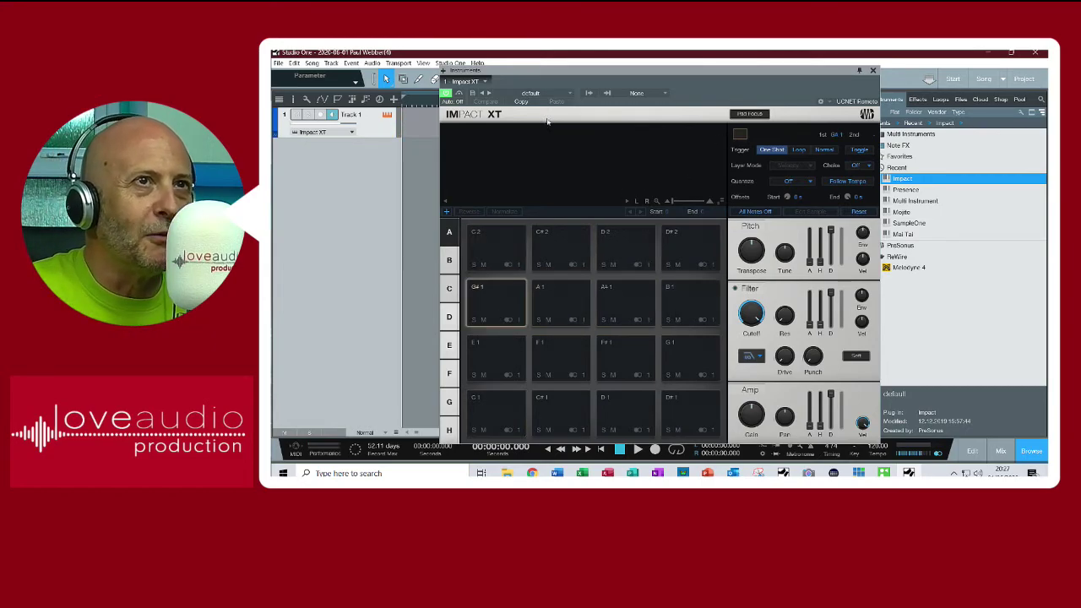
Load the City Kit preset in Impact XT
left_click(571, 94)
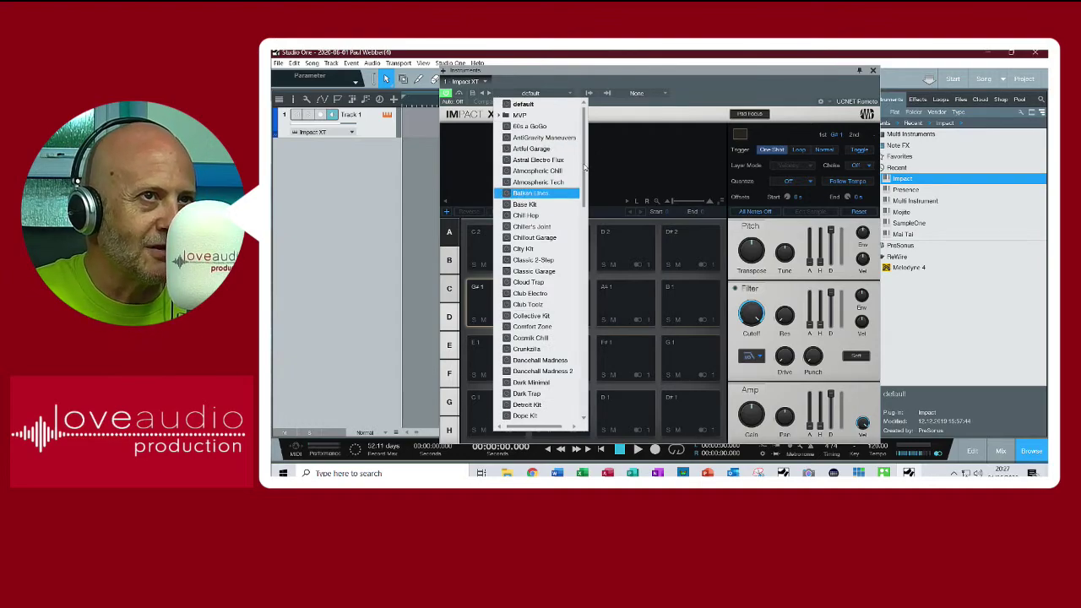
scroll(584, 169, "down", 2)
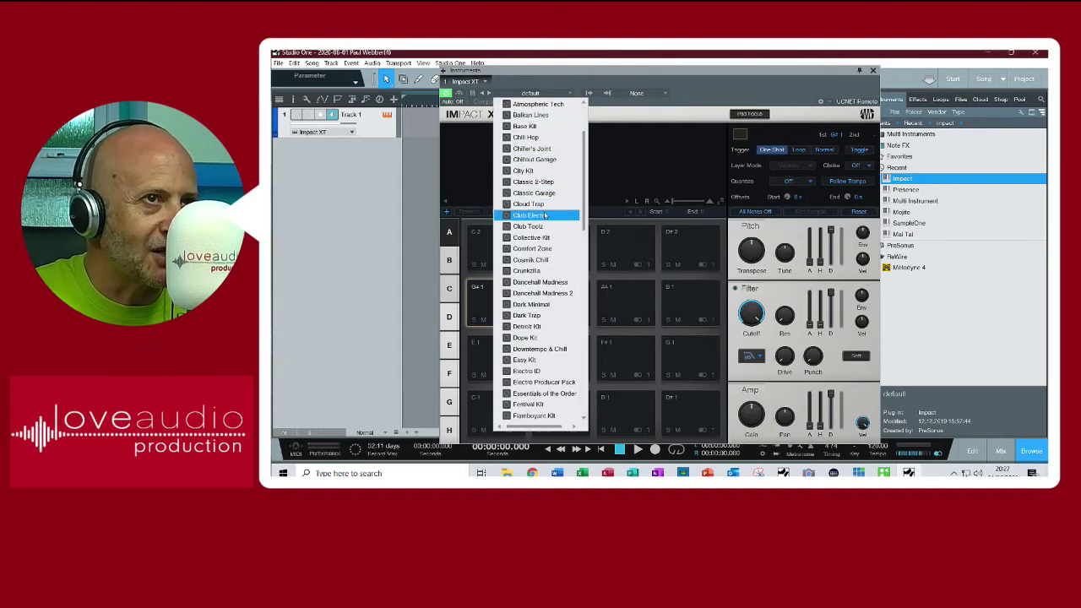
left_click(530, 171)
left_click(708, 93)
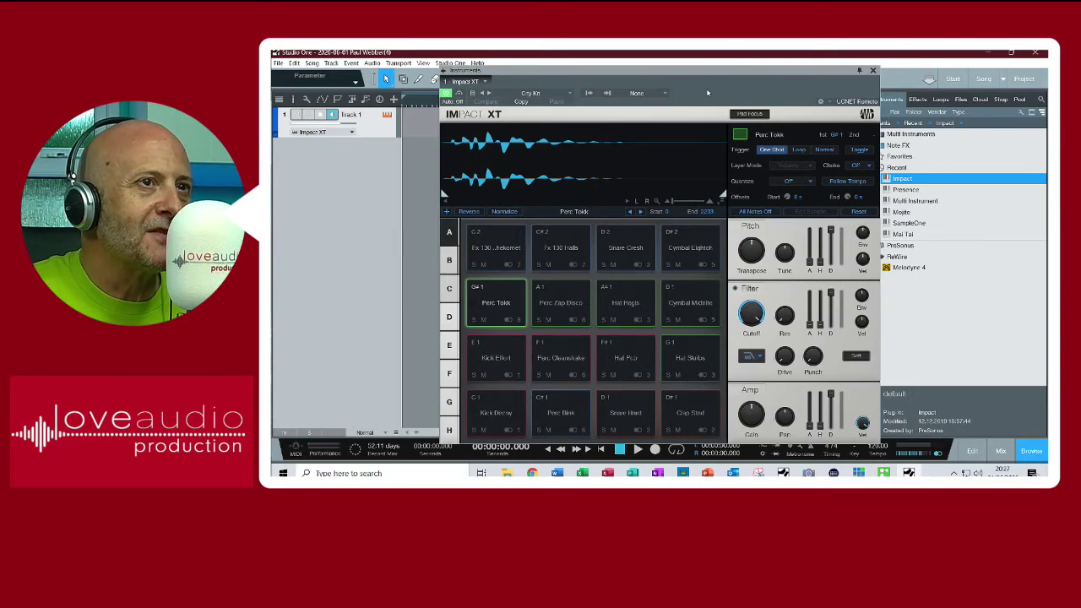
Trigger the Fx 130 Nightofthekomet pad and check the instrument assigned to Track 1
left_click(504, 238)
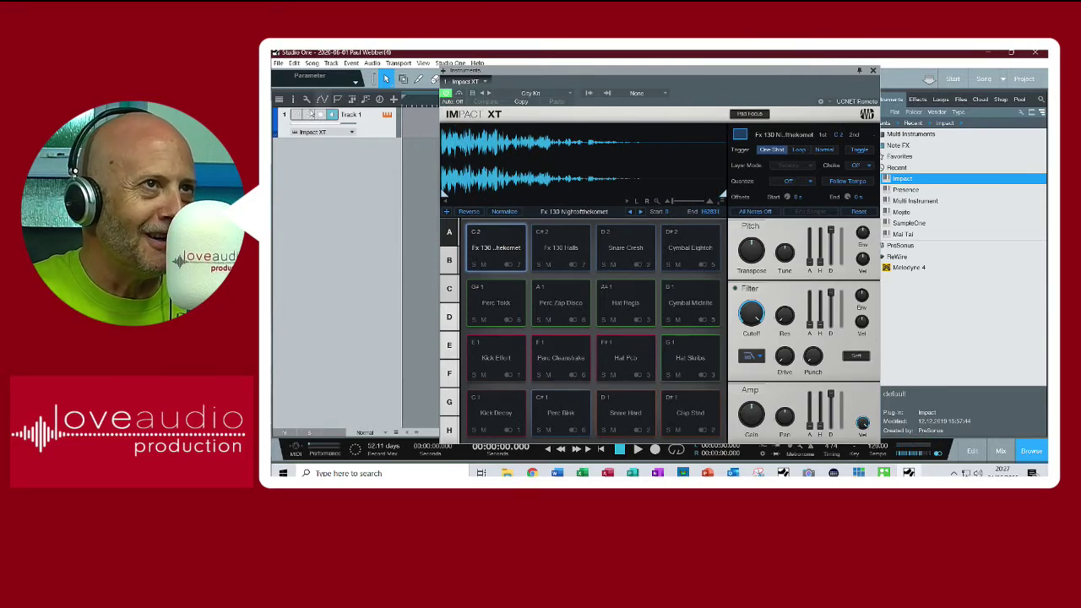
left_click(352, 133)
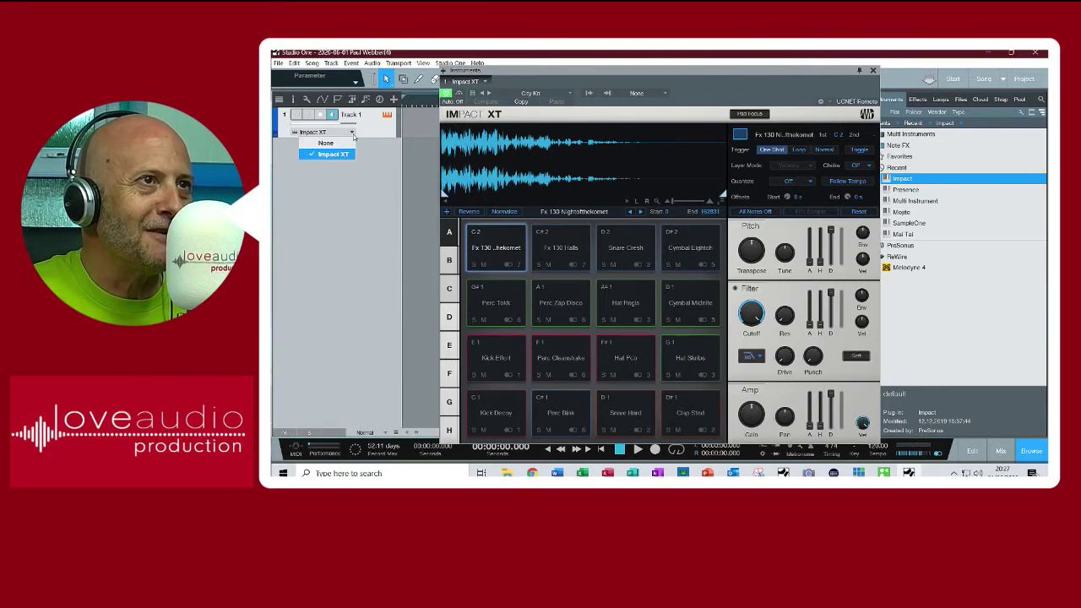
left_click(378, 139)
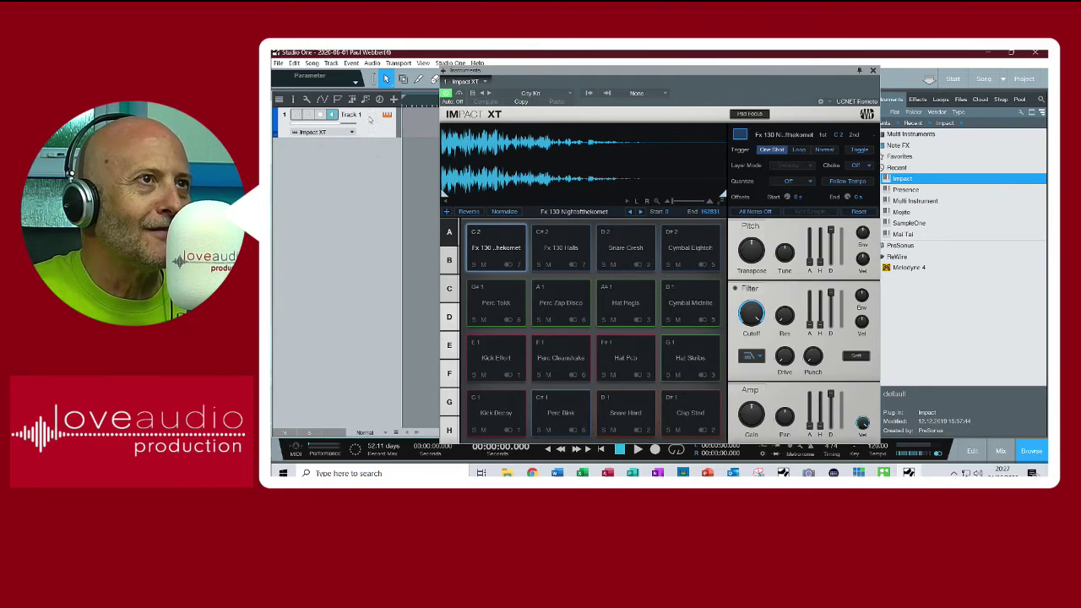
Route the DESK MIC input to channel 2 and BOOTH MIC to channel 9 in the song's audio I/O setup
left_click(313, 64)
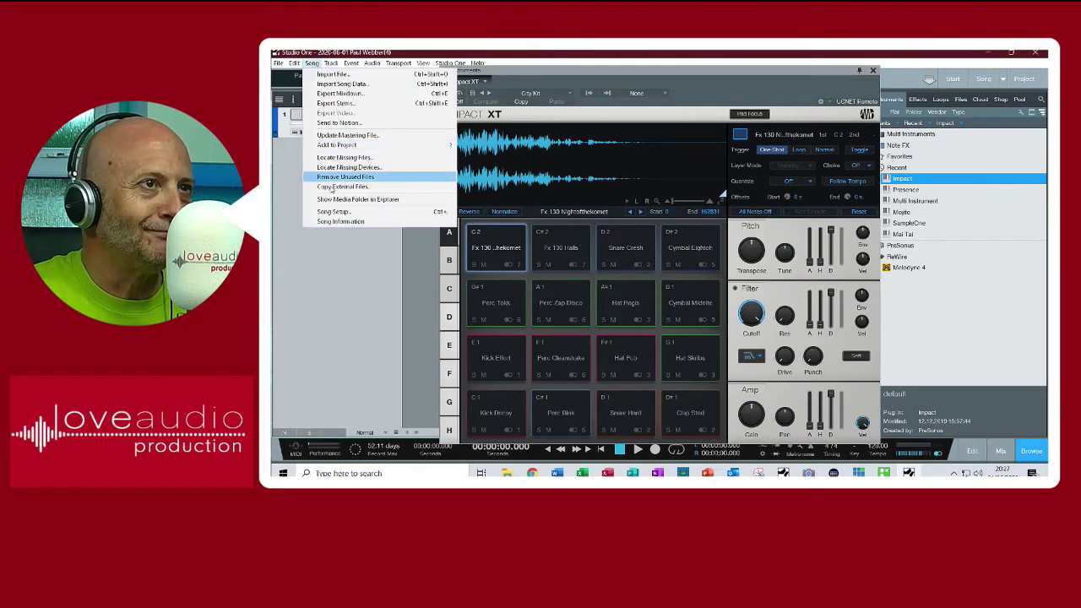
left_click(339, 212)
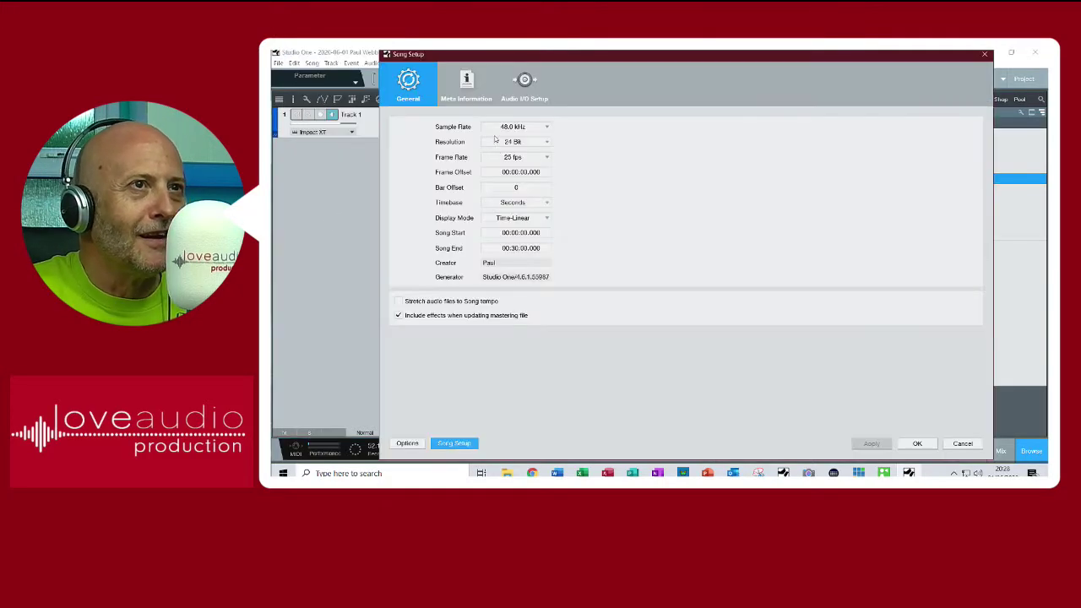
left_click(527, 89)
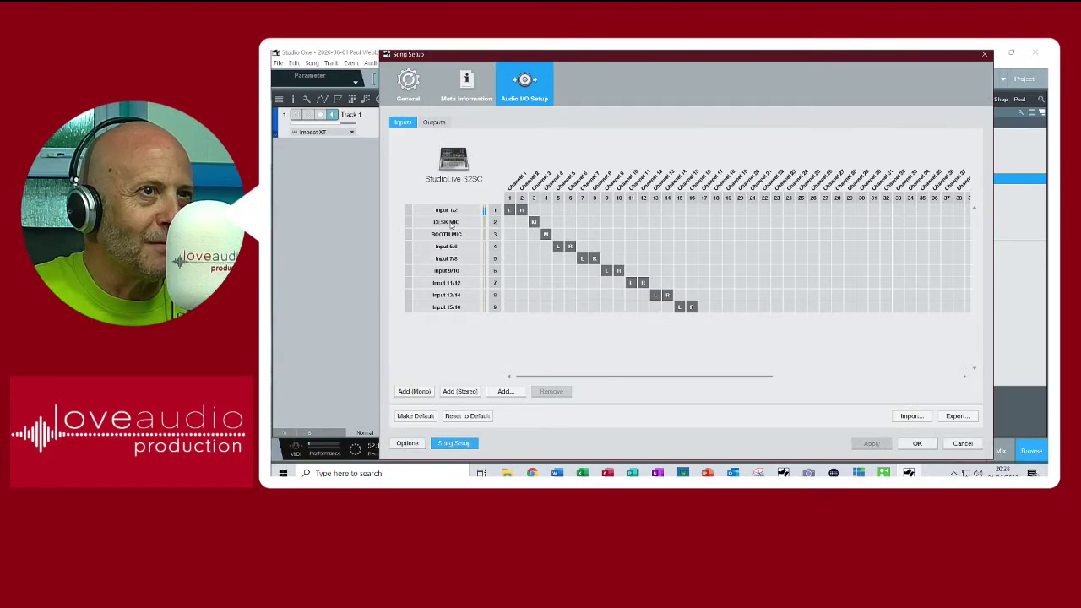
left_click(453, 224)
left_click(521, 222)
left_click(465, 234)
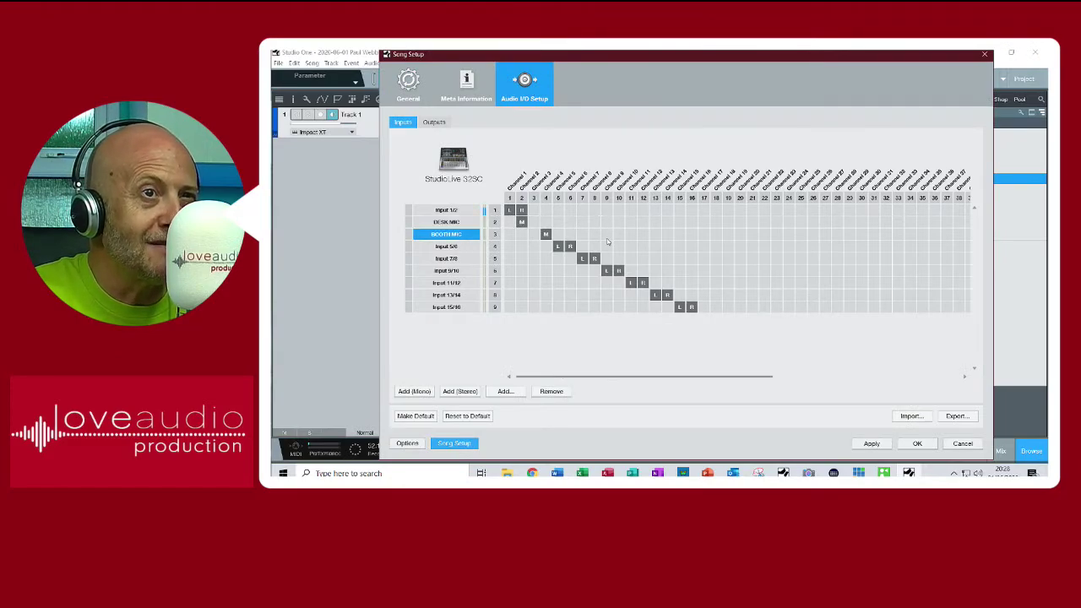
left_click(595, 234)
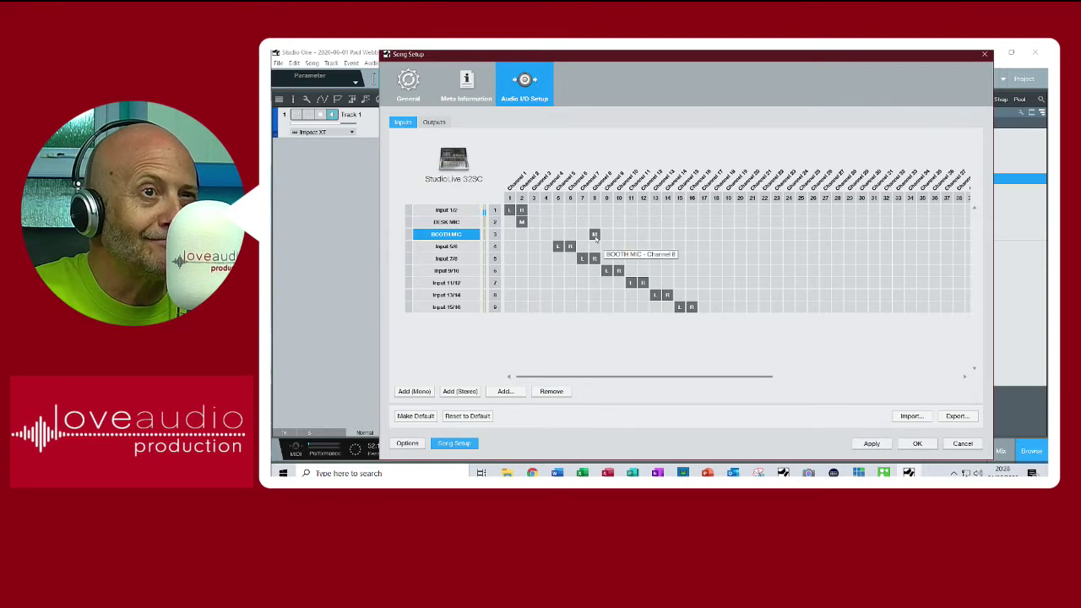
left_click(606, 234)
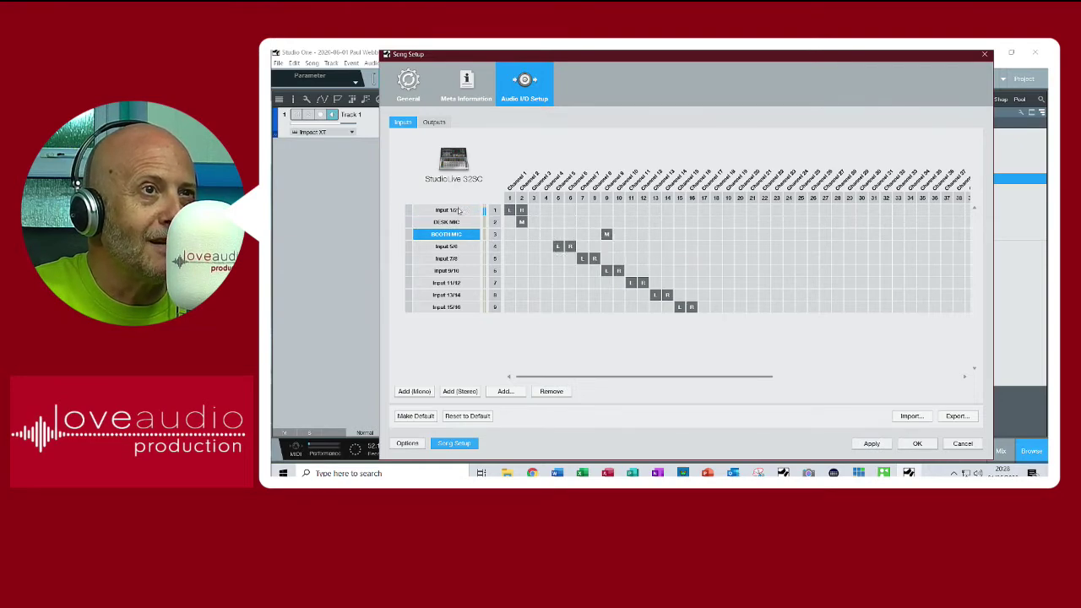
Review the output routing, apply the audio I/O changes and close the song setup after rechecking the inputs
left_click(429, 123)
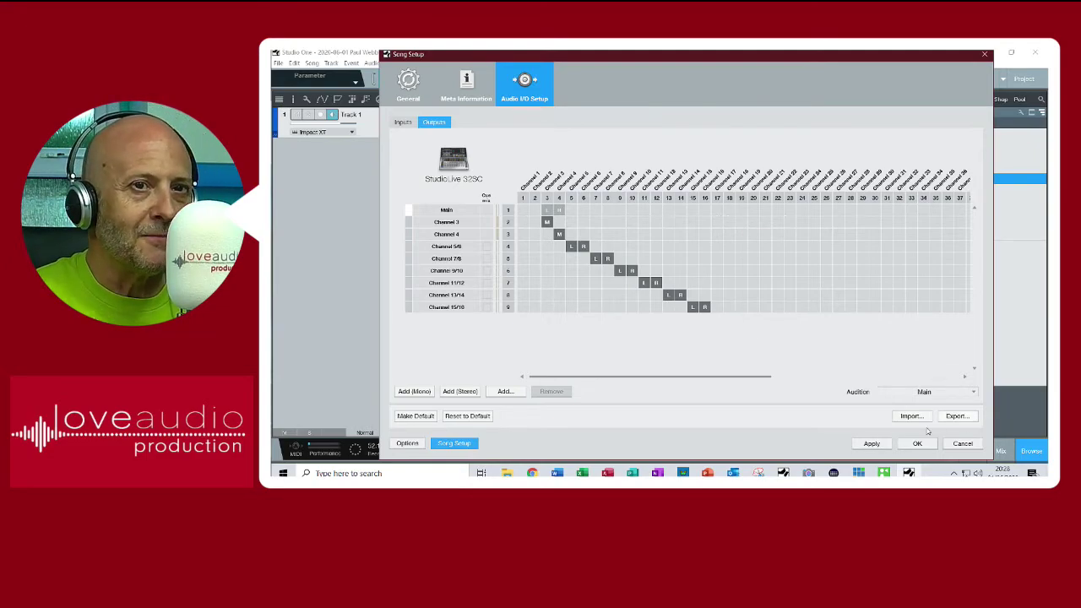
left_click(871, 442)
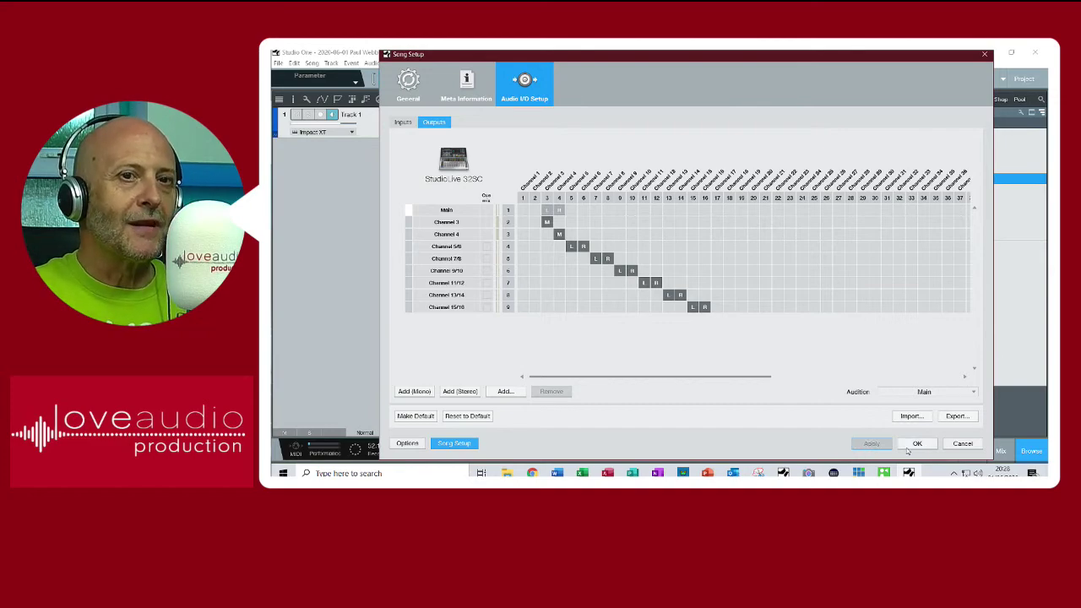
left_click(411, 124)
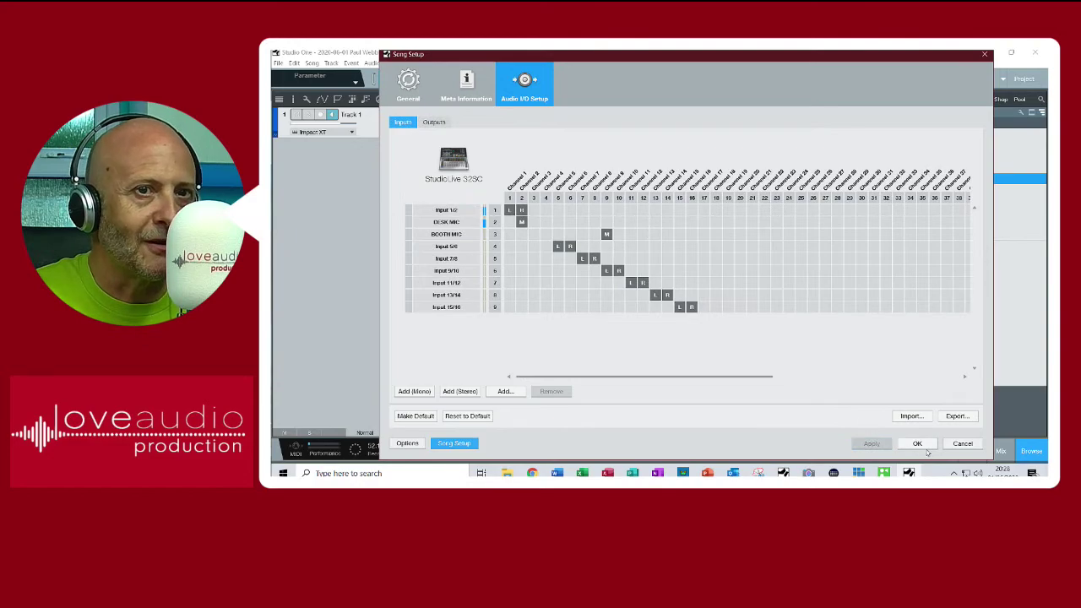
left_click(921, 444)
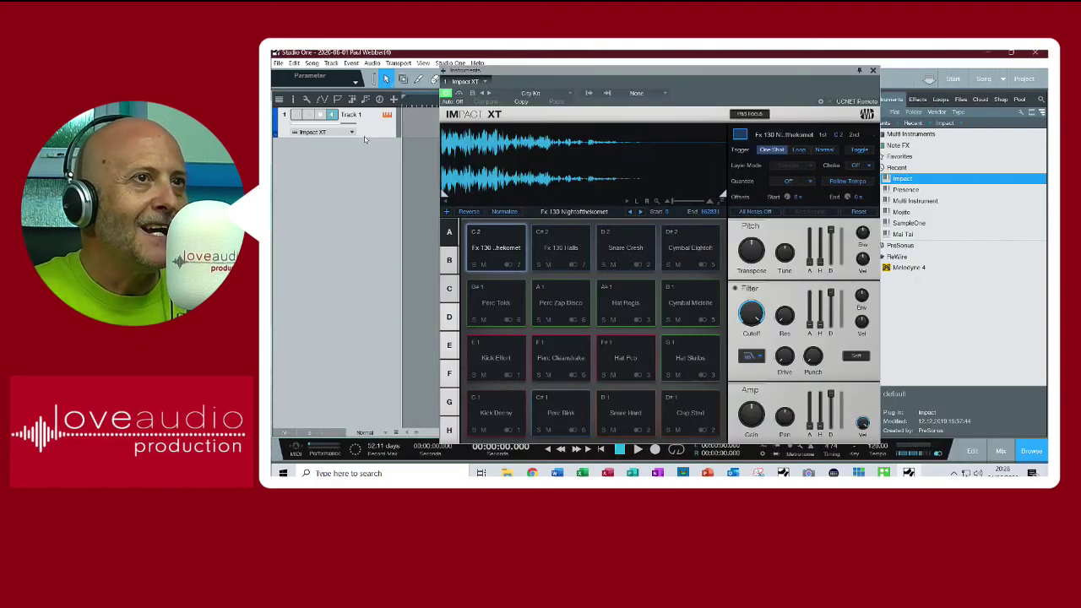
Audition the City Kit pads Fx 130 Nightofthekomet, Fx 130 Halls, Snare Cresh, both cymbals, Hat Regis, Perc Zap Disco and Kick Effort
left_click(505, 239)
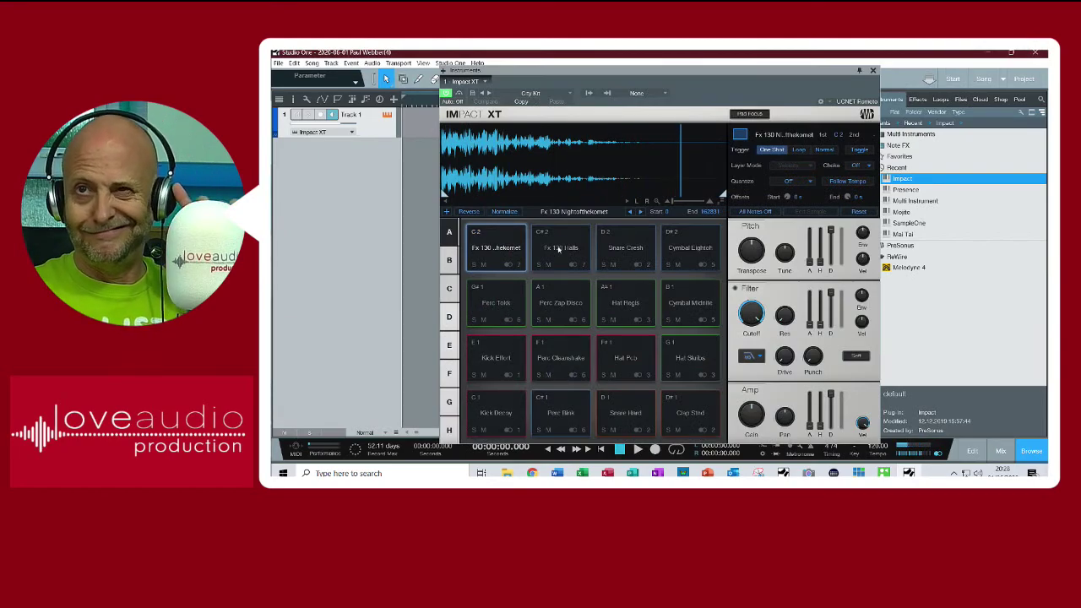
left_click(558, 250)
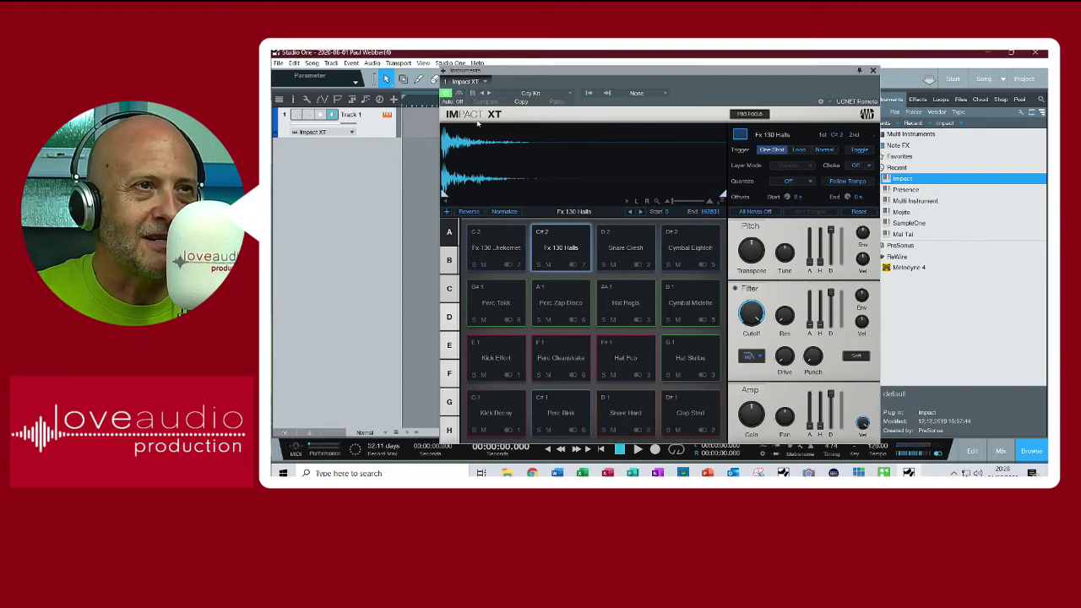
left_click(632, 246)
left_click(690, 248)
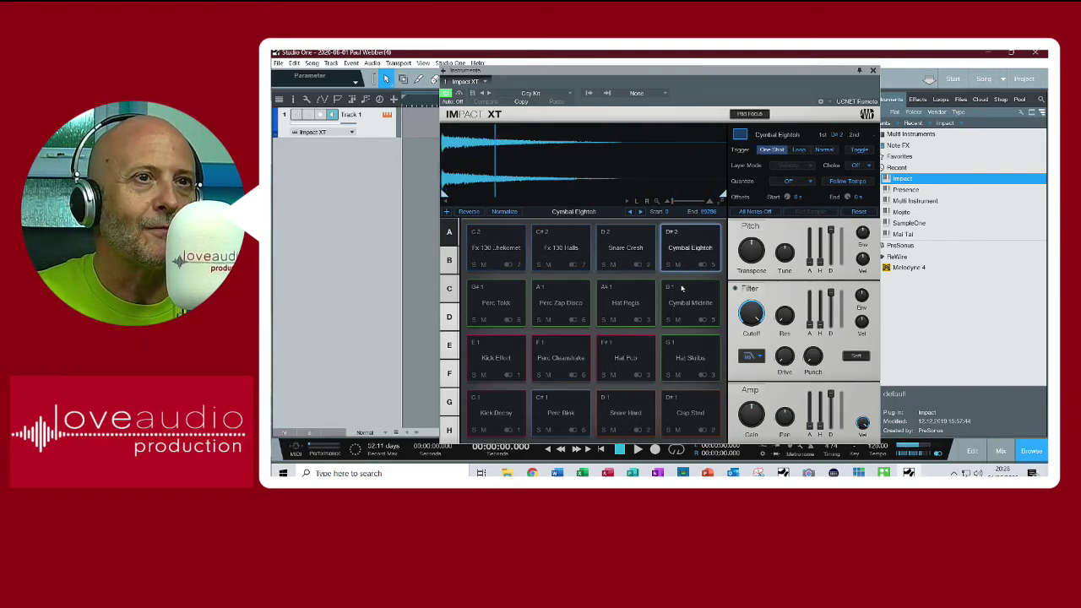
left_click(690, 302)
left_click(625, 302)
left_click(560, 305)
left_click(495, 357)
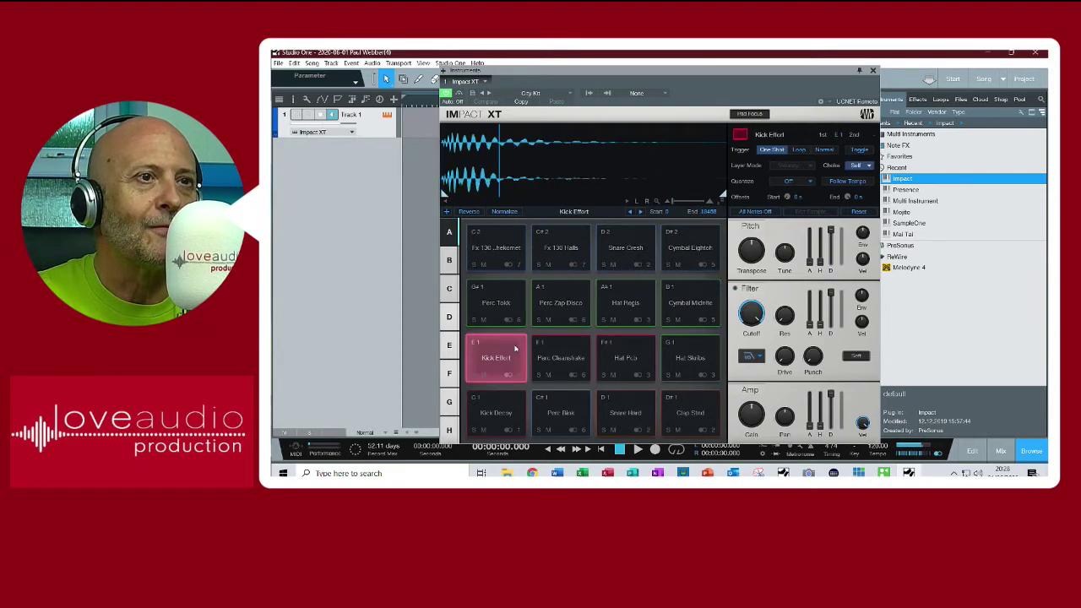
Audition the City Kit pads Perc Cleanshake, Hat Skibs, Clap Strd, Snare Hard, Perc Bink and Kick Decay
left_click(560, 357)
left_click(682, 372)
left_click(690, 412)
left_click(625, 412)
left_click(560, 412)
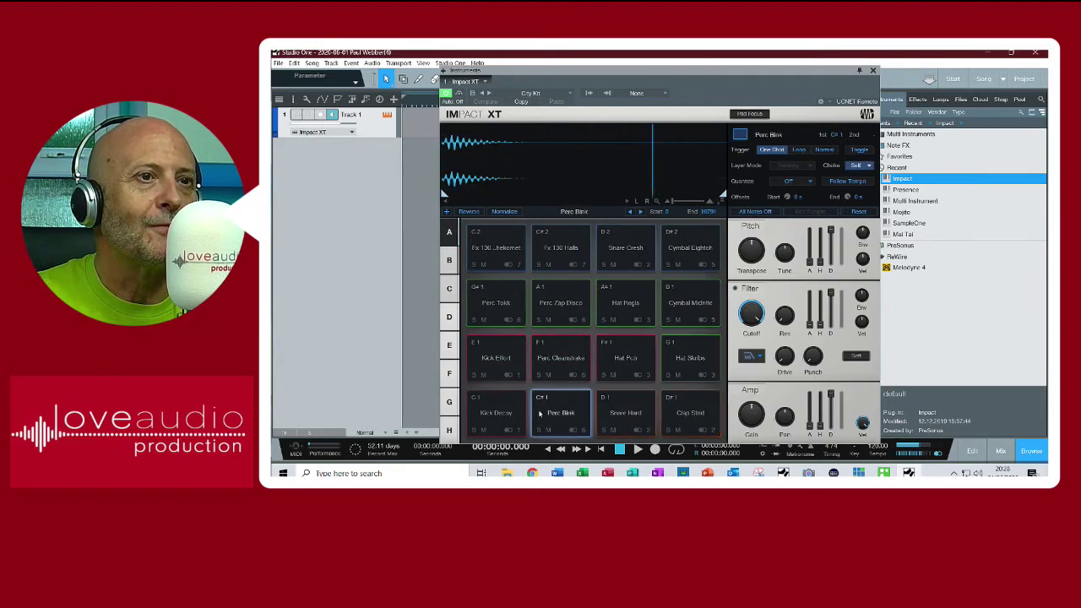
left_click(496, 412)
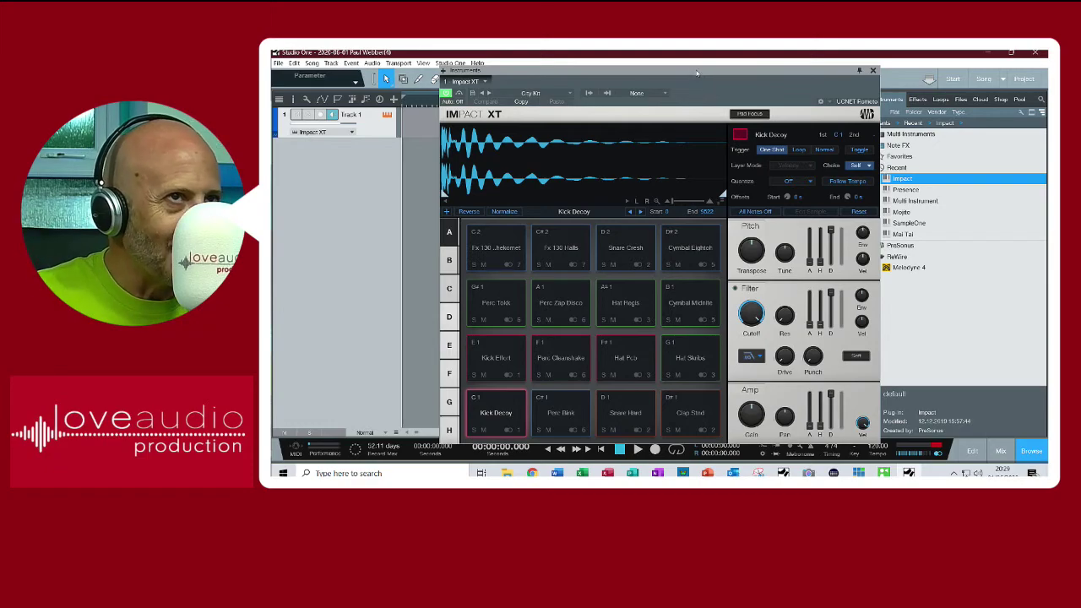
Load the 60s a GoGo kit preset into Impact XT and close the instrument window
left_click(571, 93)
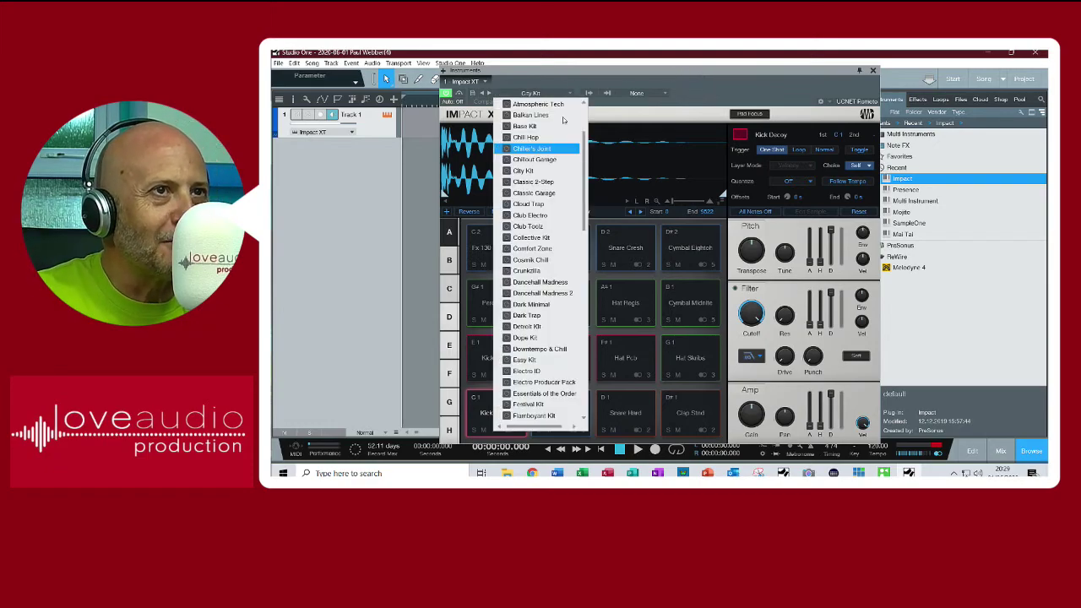
scroll(549, 179, "up", 3)
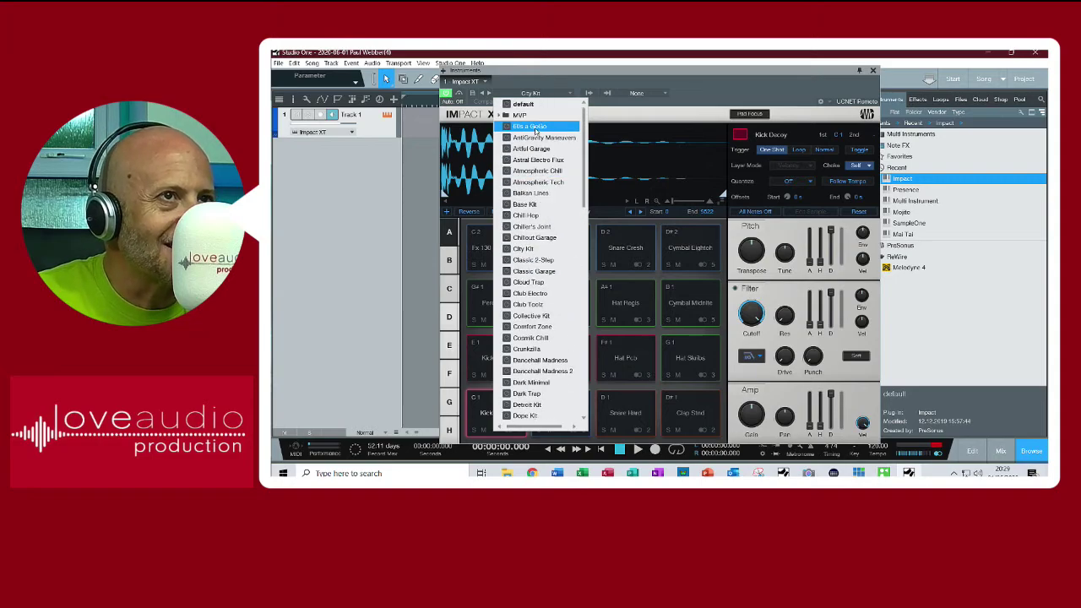
left_click(535, 129)
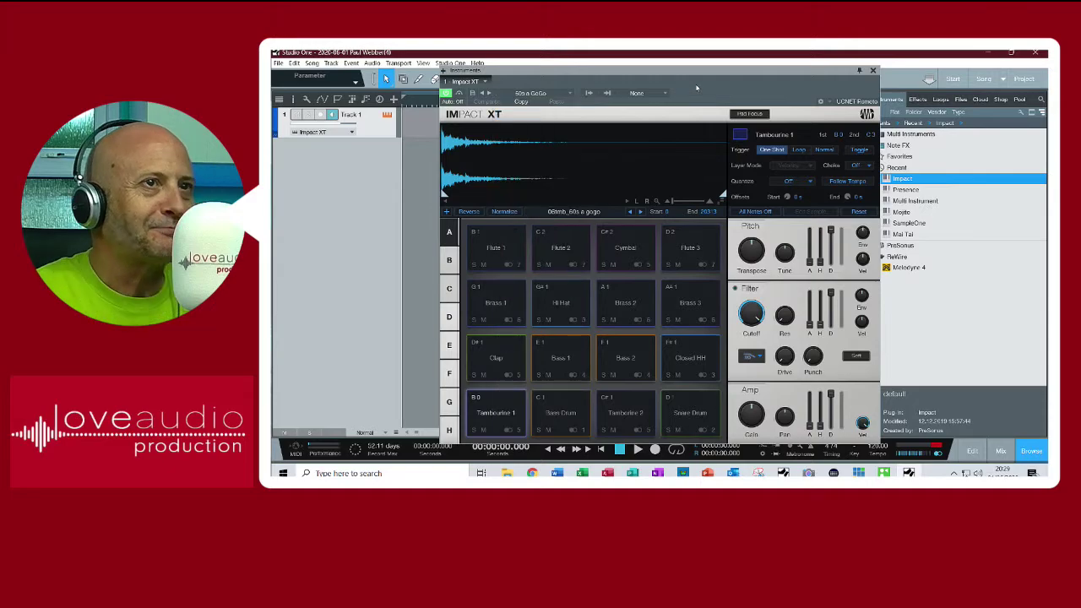
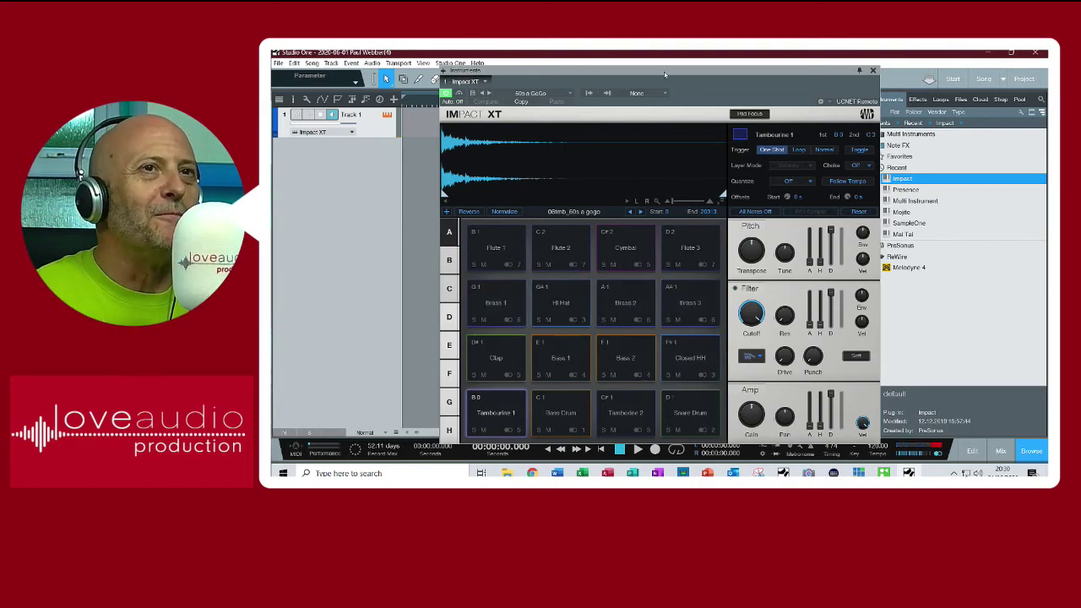
left_click(873, 71)
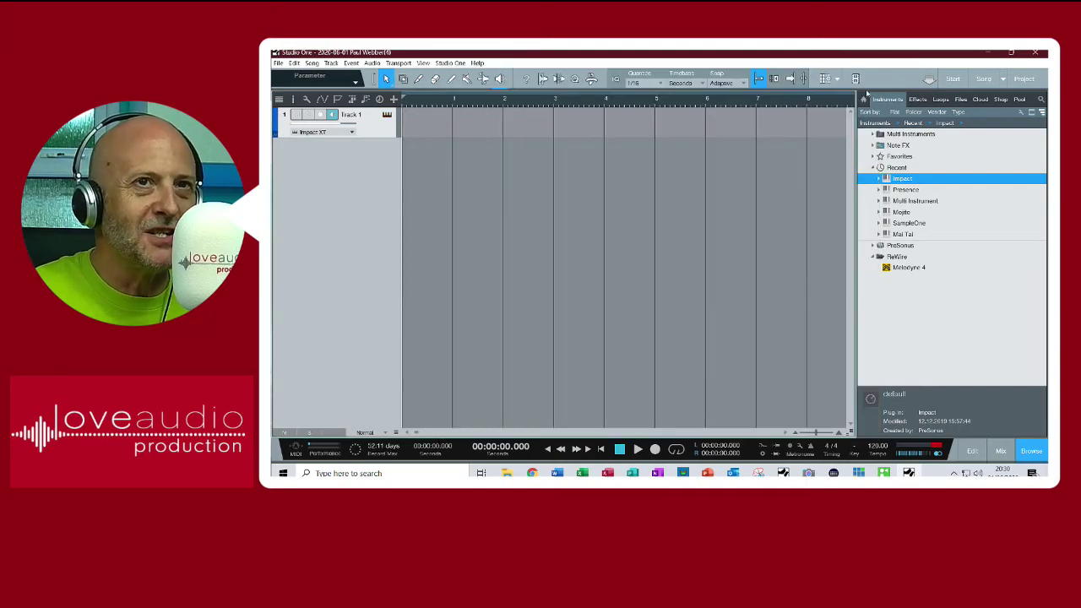
Browse the Loops library, collapsing EDM and expanding Country down to its innermost other folder of audio loops
left_click(941, 99)
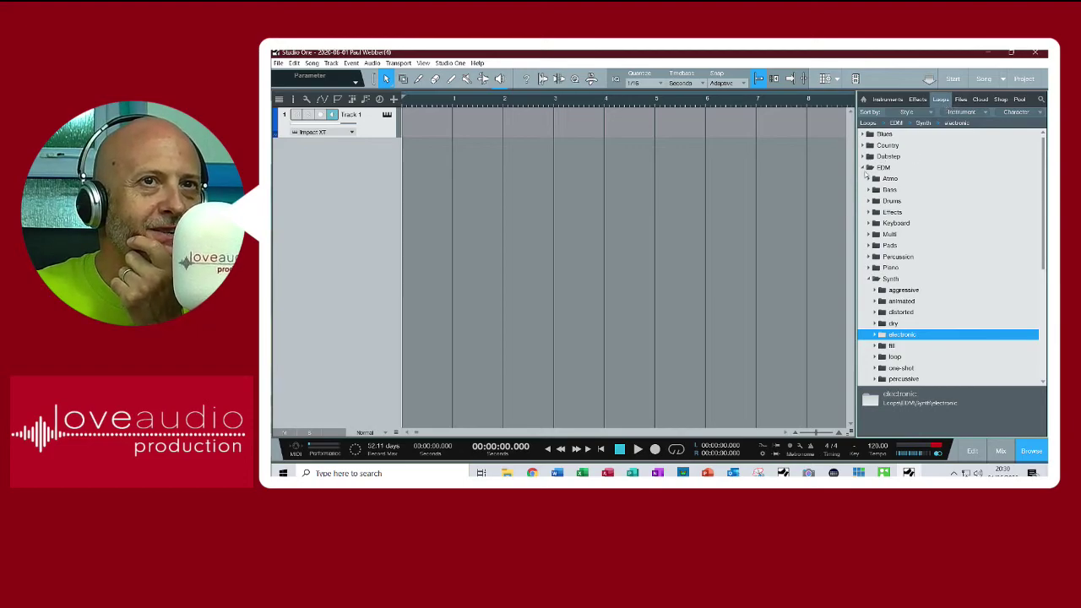
left_click(863, 169)
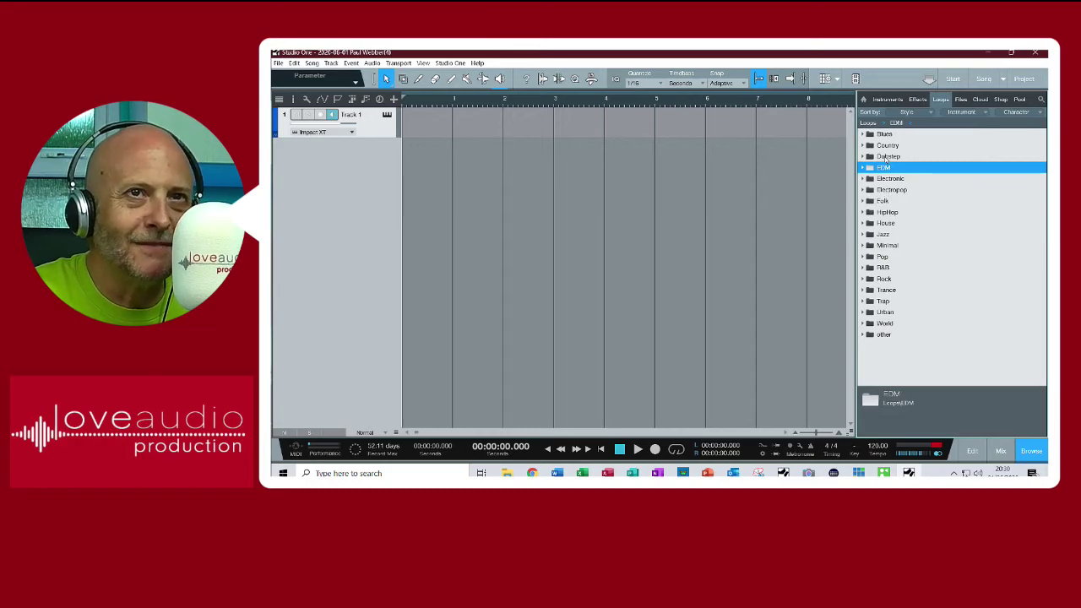
left_click(868, 146)
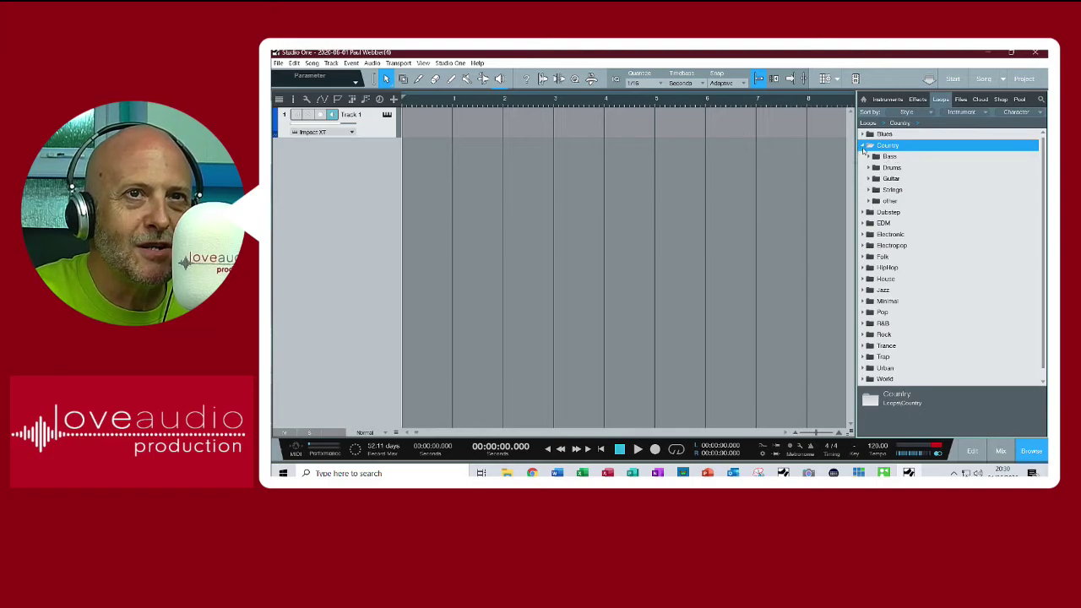
left_click(871, 202)
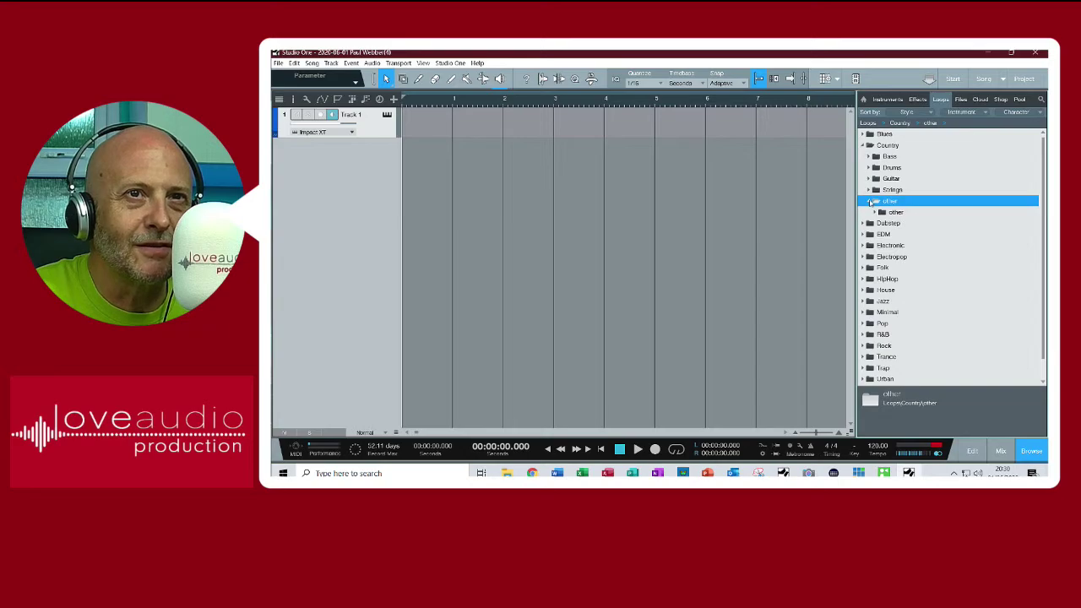
double_click(894, 212)
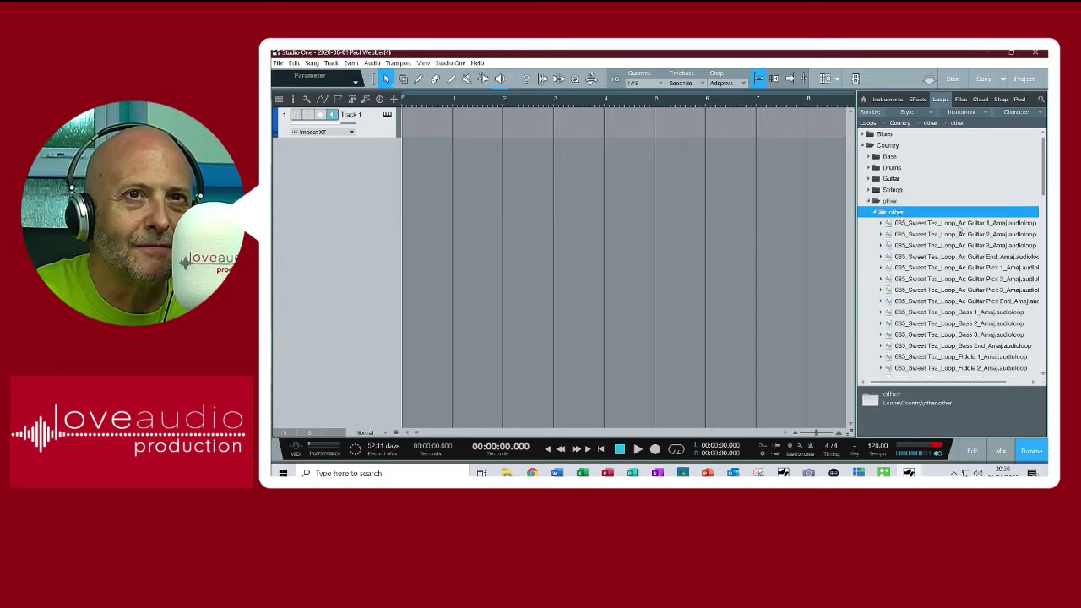
Select the 085_Sweet Tea_Loop_Ac Guitar 1_Amaj loop and add an audio track for it below Track 1
left_click(929, 226)
left_click_drag(929, 230, 383, 177)
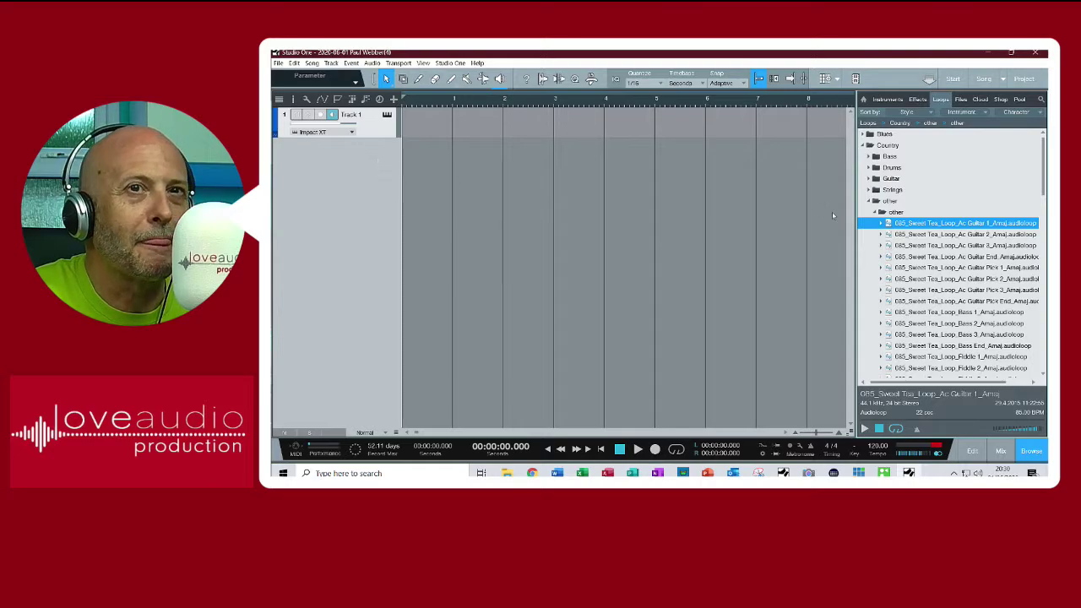
left_click_drag(904, 229, 323, 52)
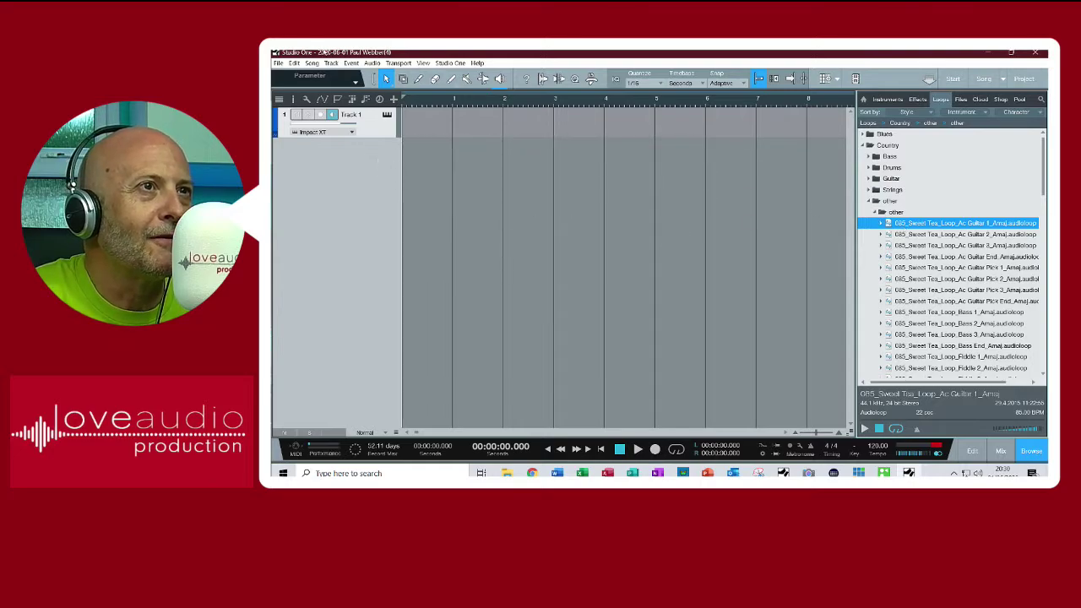
left_click(332, 64)
left_click(363, 99)
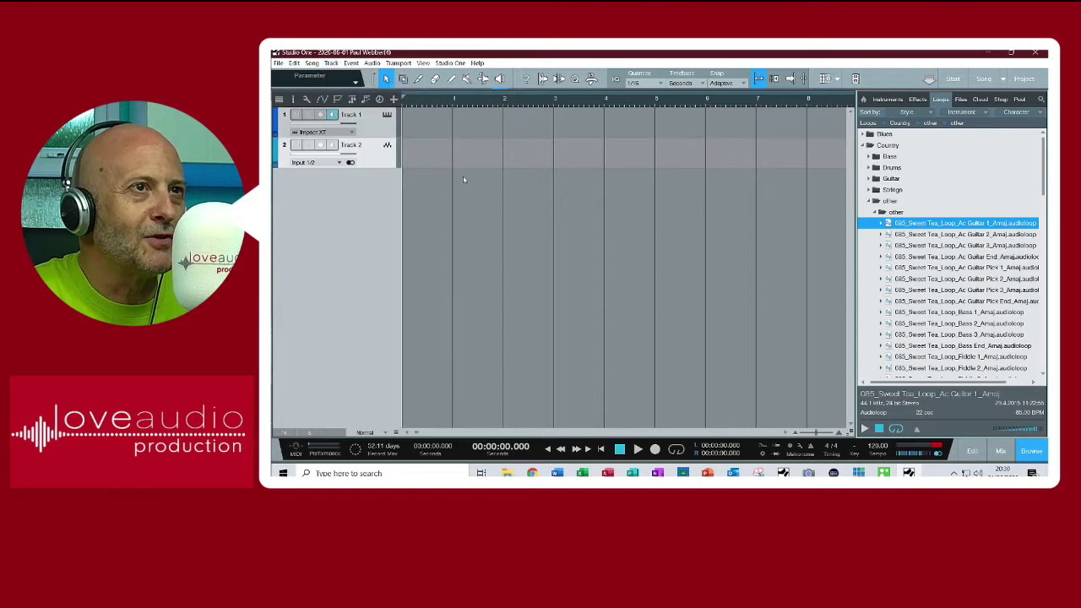
Place the Ac Guitar 1 loop near the start of Track 2 and audition it briefly
left_click_drag(916, 223, 403, 151)
left_click_drag(959, 228, 428, 167)
key("space")
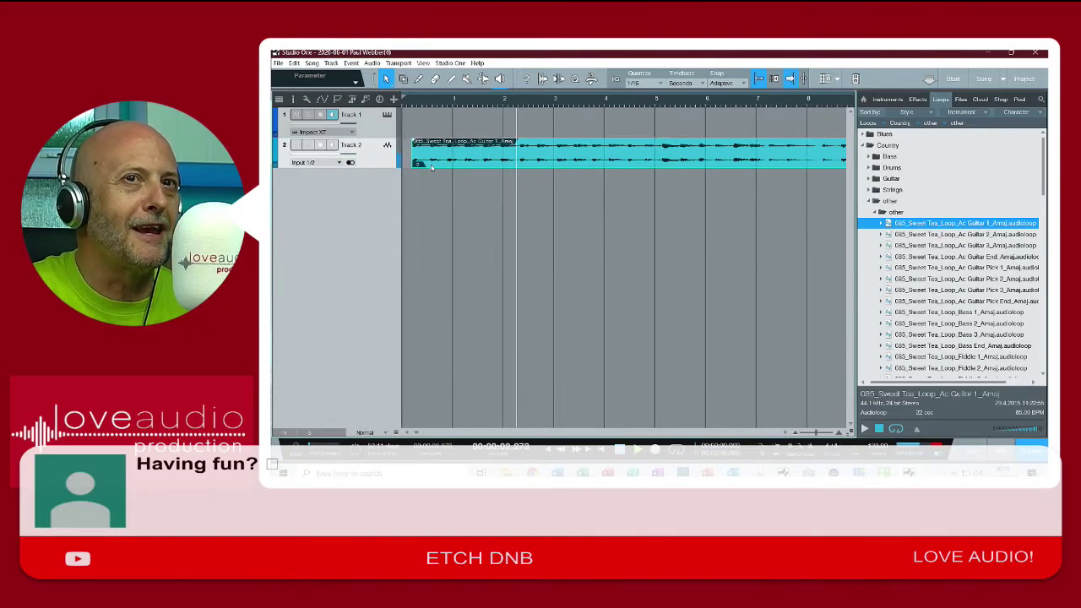
key("space")
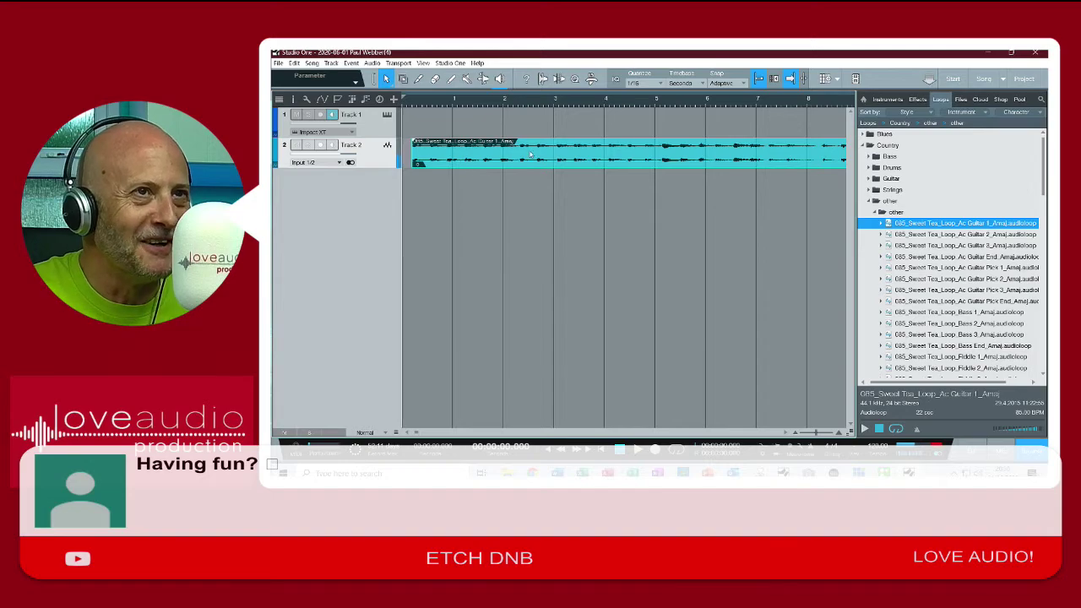
Delete the guitar loop from Track 2 and collapse the Country loop folders
key("Delete")
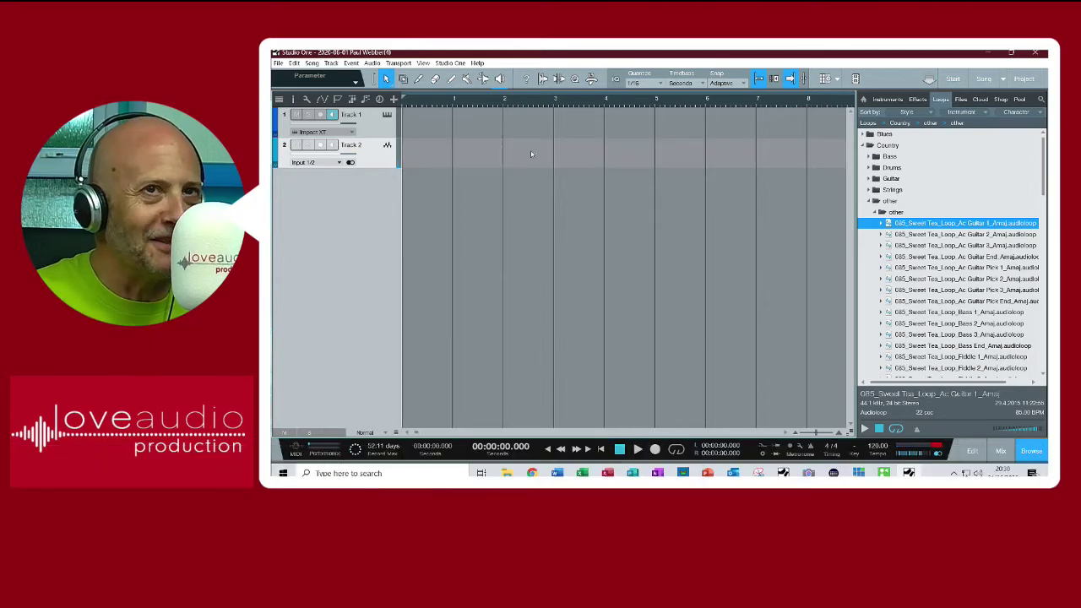
left_click(875, 213)
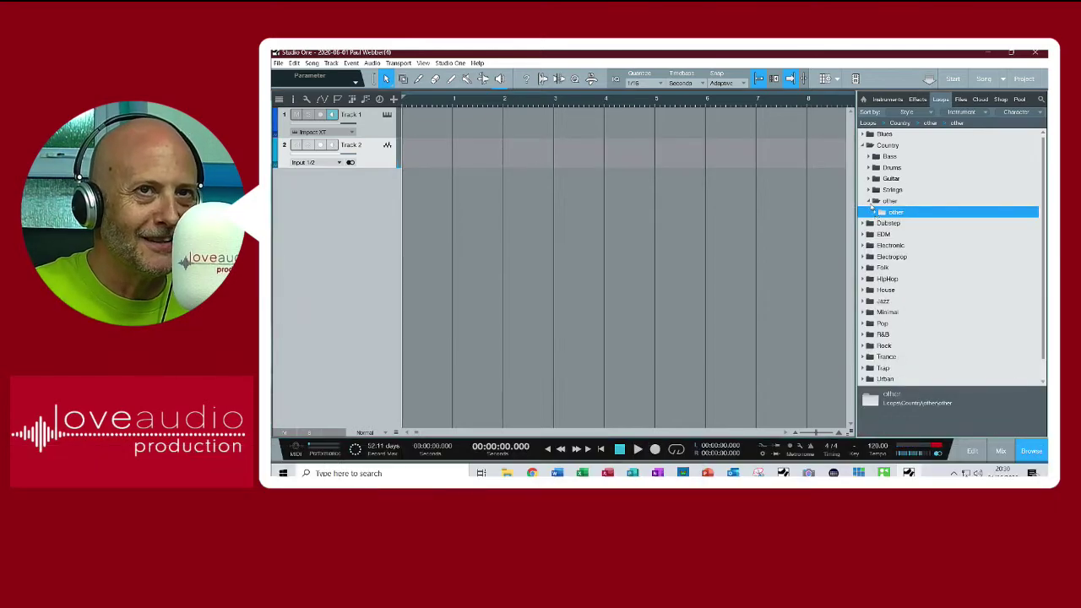
left_click(865, 146)
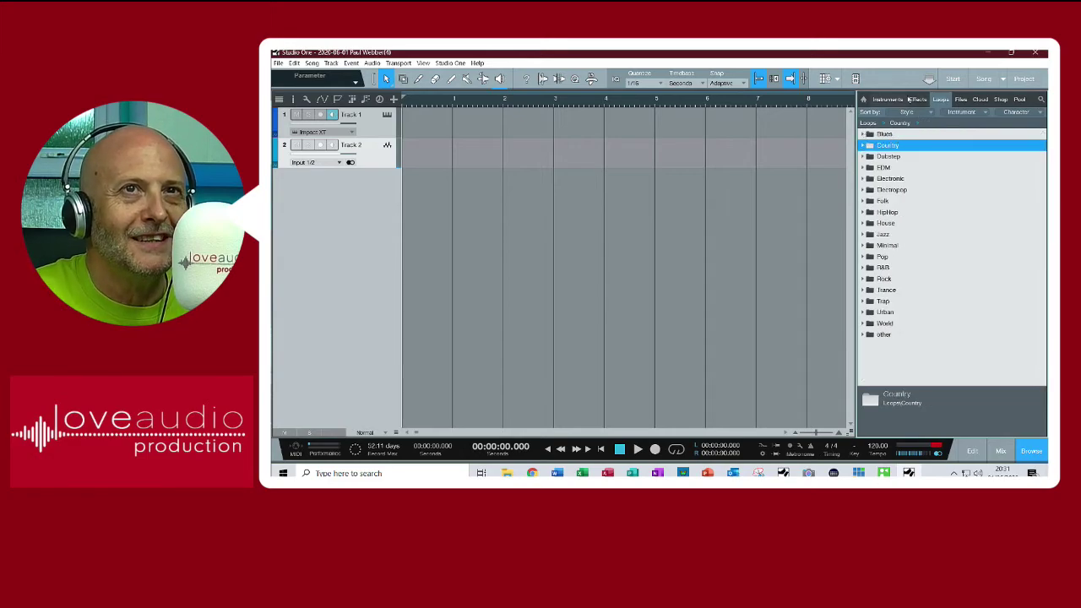
Review the Files library and the song's Pool sorted by track, type, location and record take
left_click(961, 100)
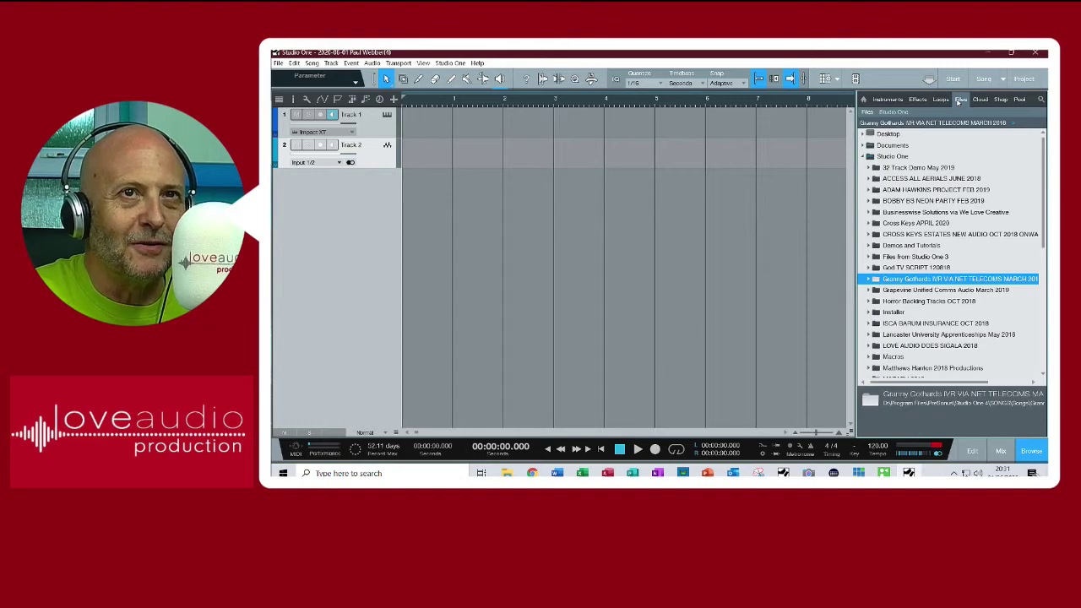
left_click(1019, 100)
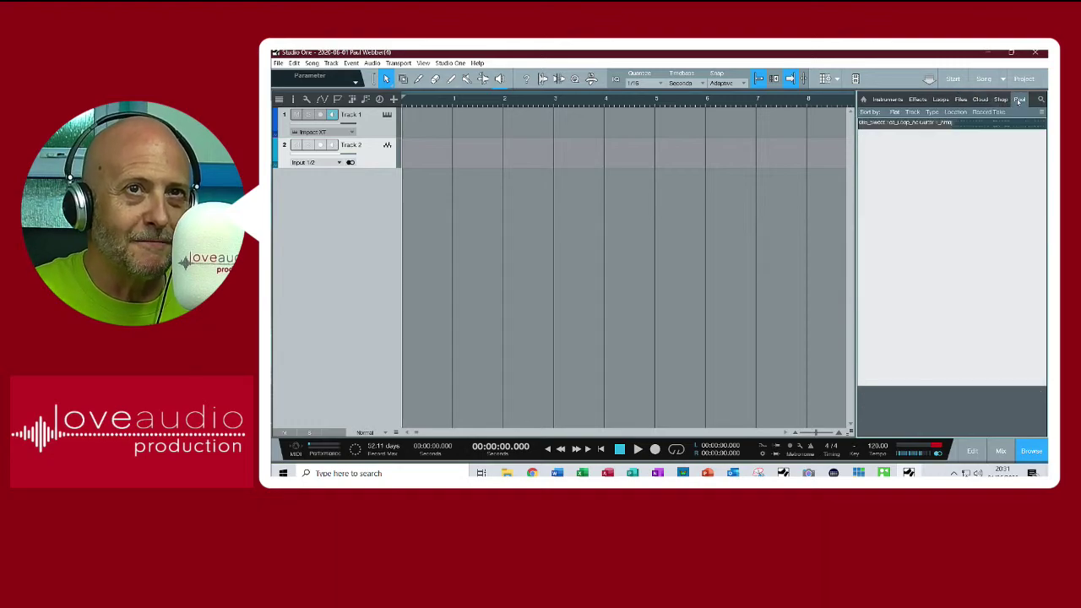
left_click(913, 112)
left_click(931, 112)
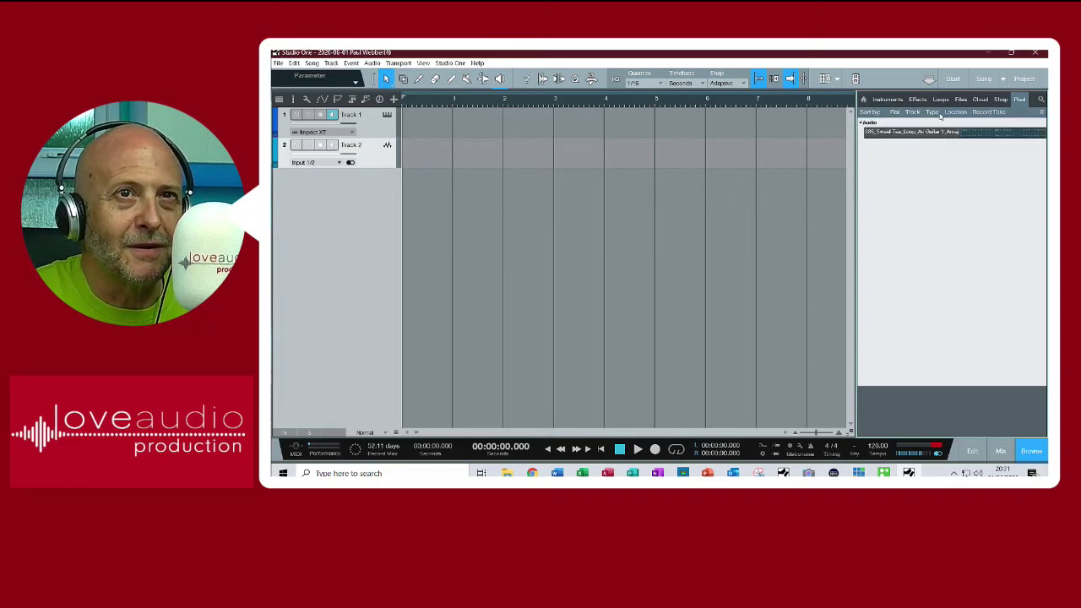
left_click(947, 113)
left_click(986, 112)
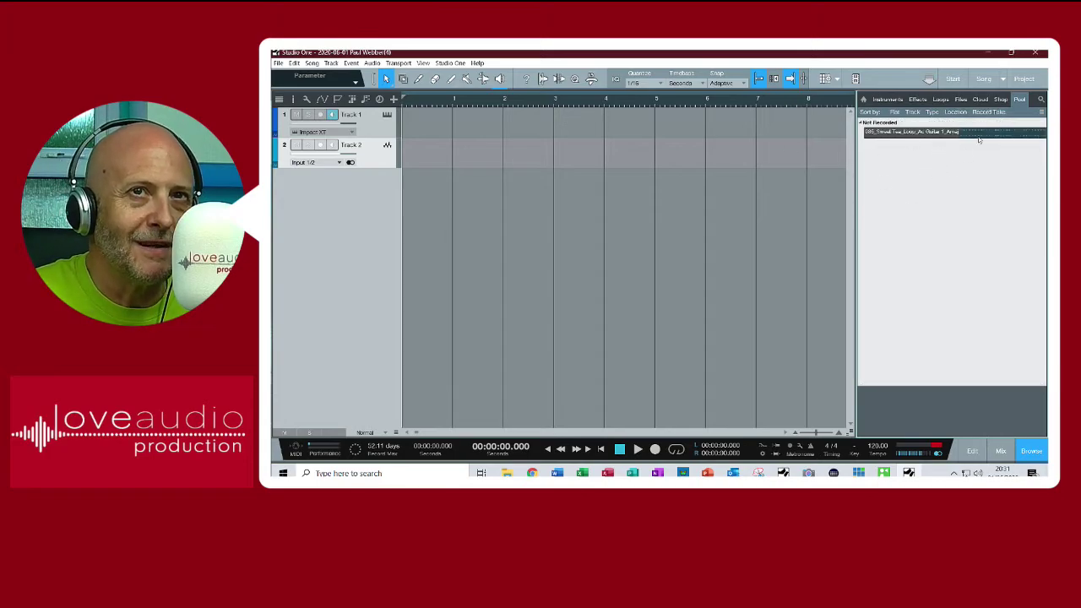
Look through the Instruments, Effects and Loops libraries in the browser
left_click(882, 100)
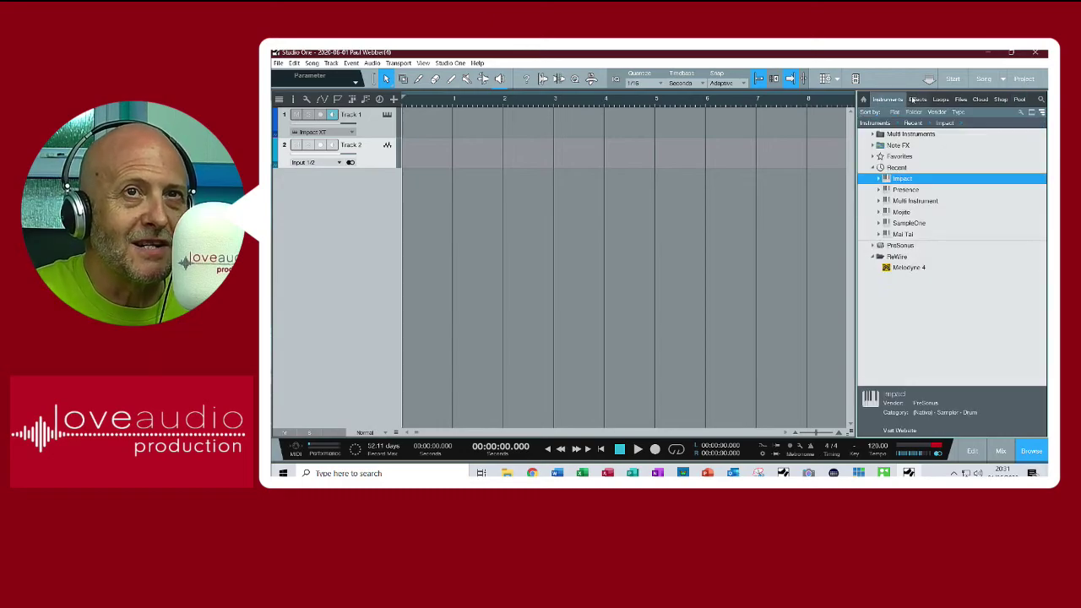
left_click(917, 101)
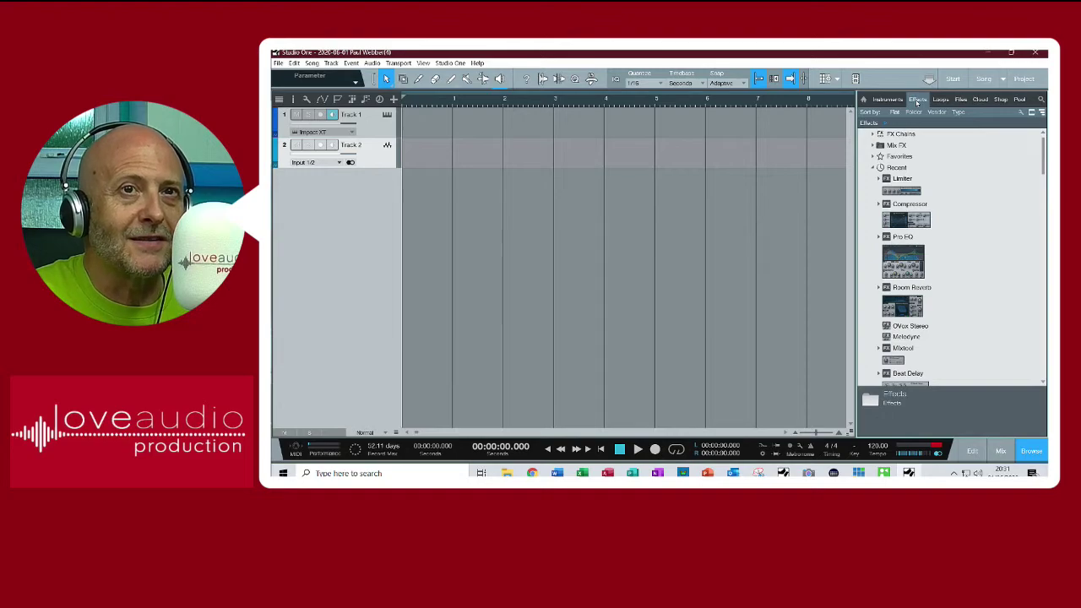
left_click(943, 99)
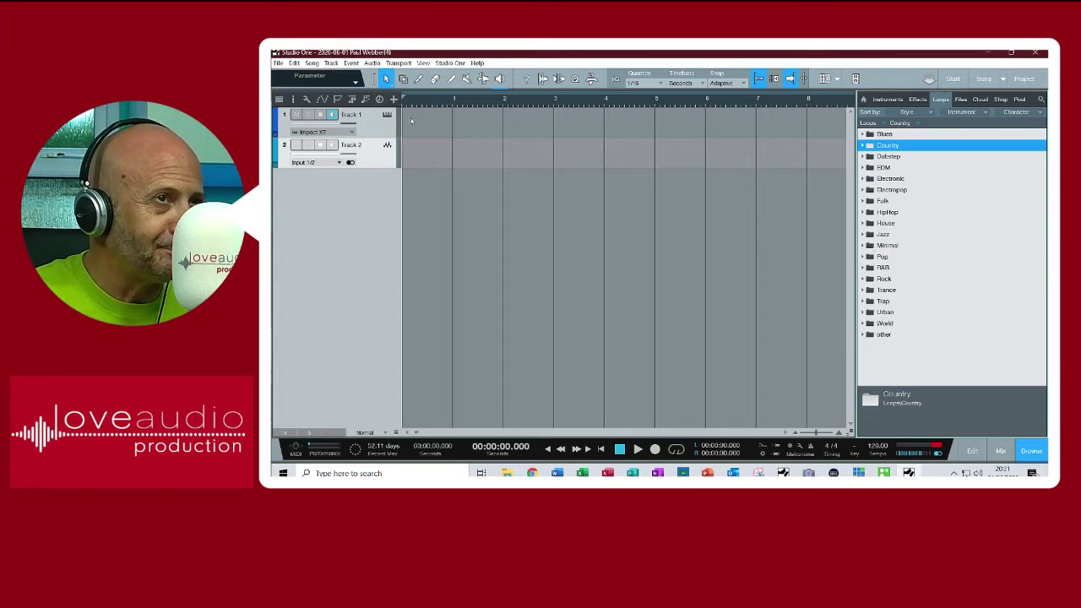
Draw an instrument part about 8 seconds long at the start of Track 1 and record an Impact XT performance of about 11 seconds over it
left_click(453, 80)
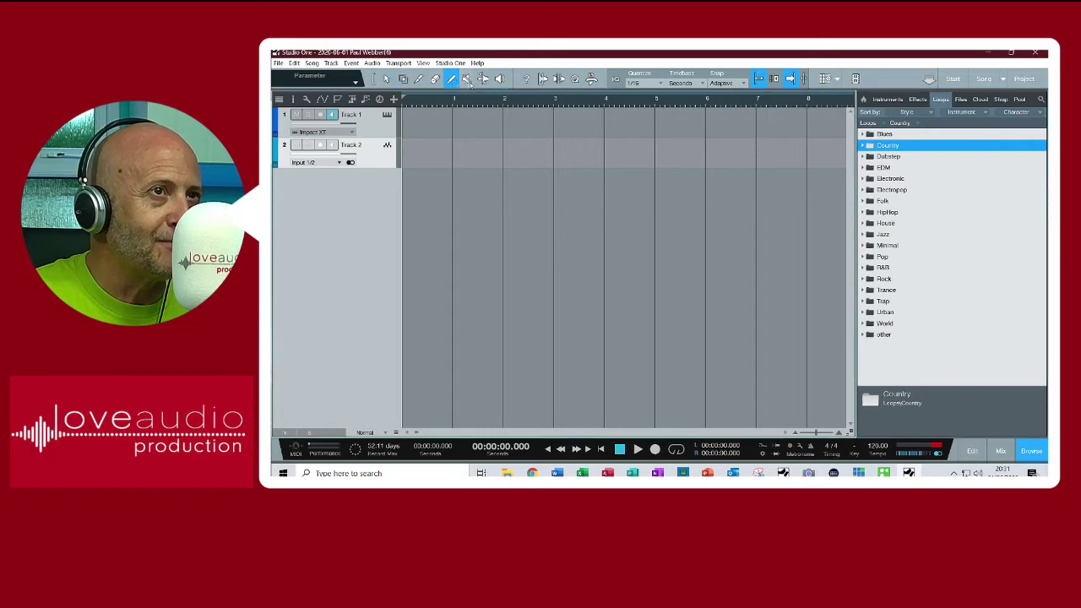
left_click_drag(404, 115, 806, 108)
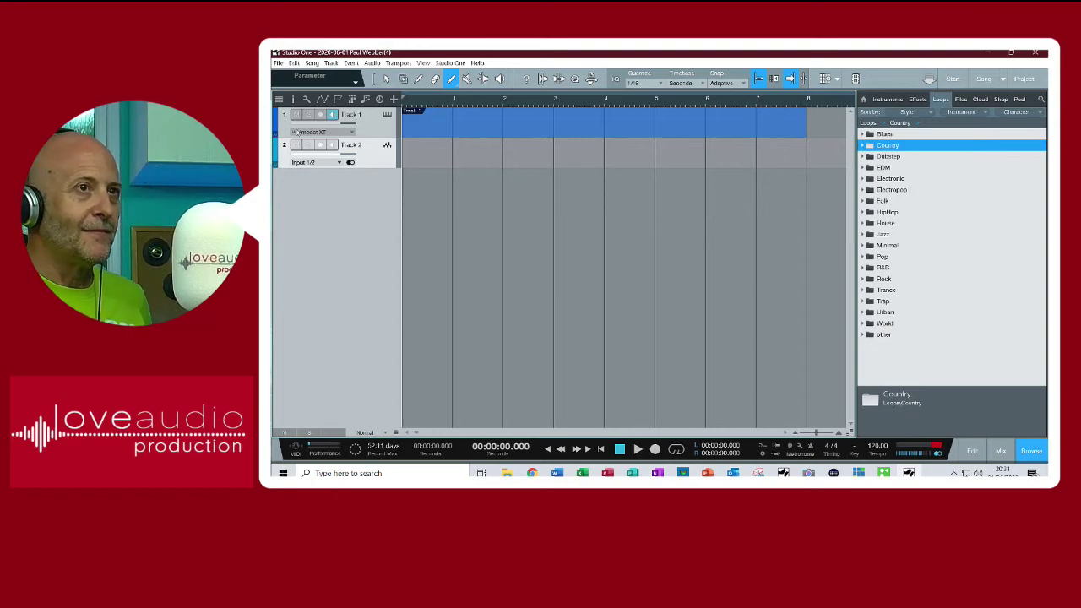
left_click(320, 117)
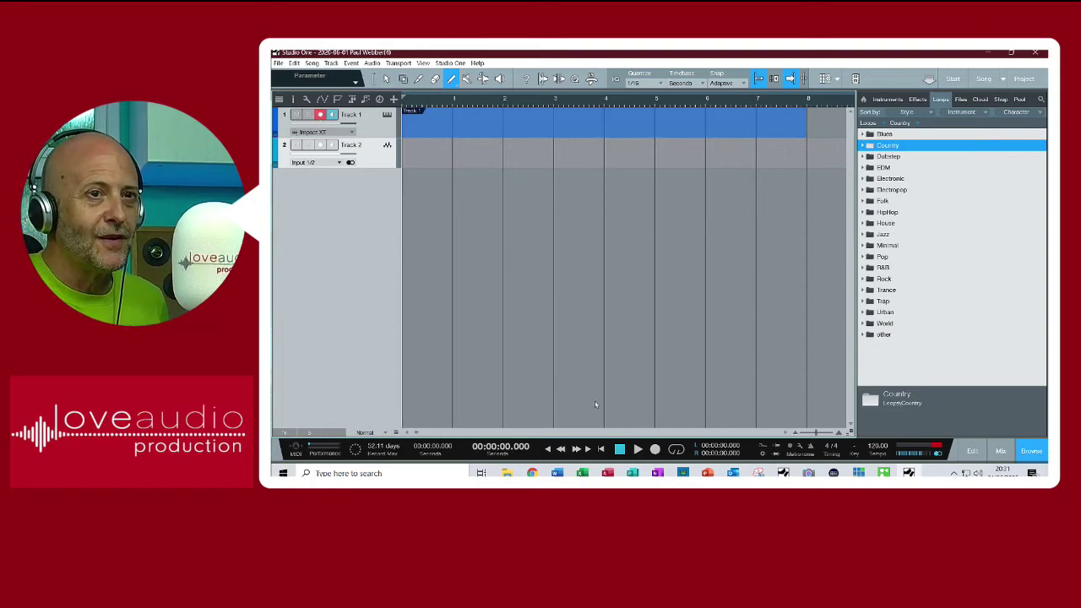
left_click(657, 450)
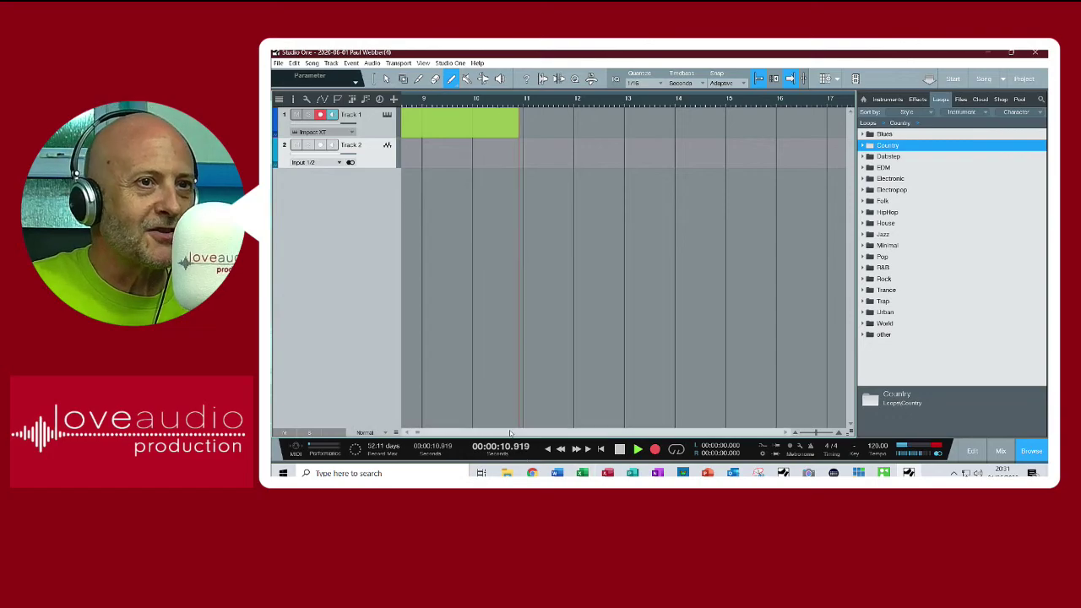
key("space")
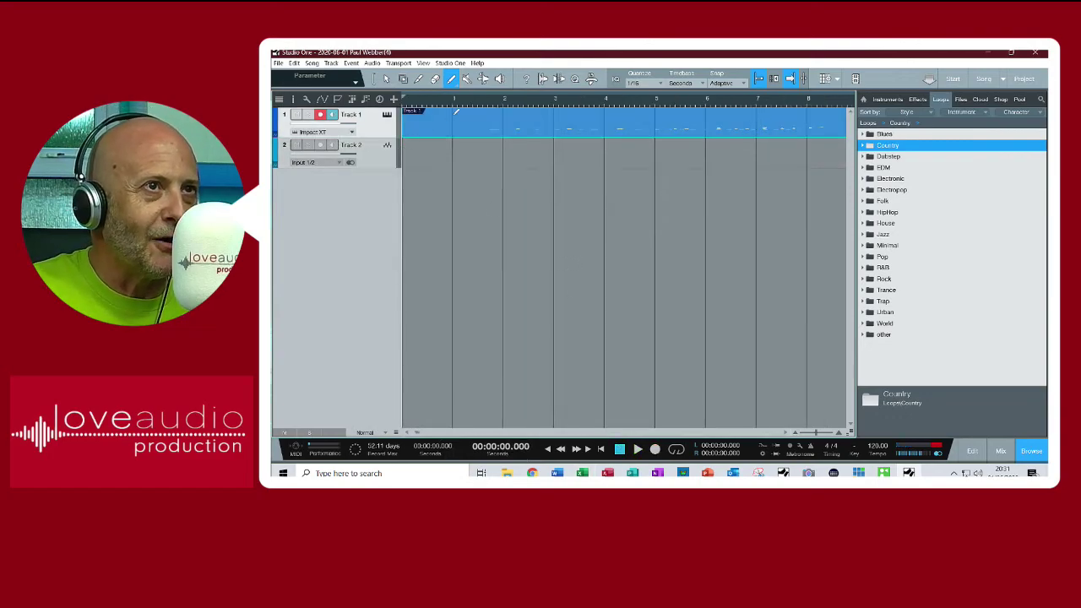
Split the recorded Track 1 part at 1.700 seconds and erase the empty section before the first notes
left_click(488, 104)
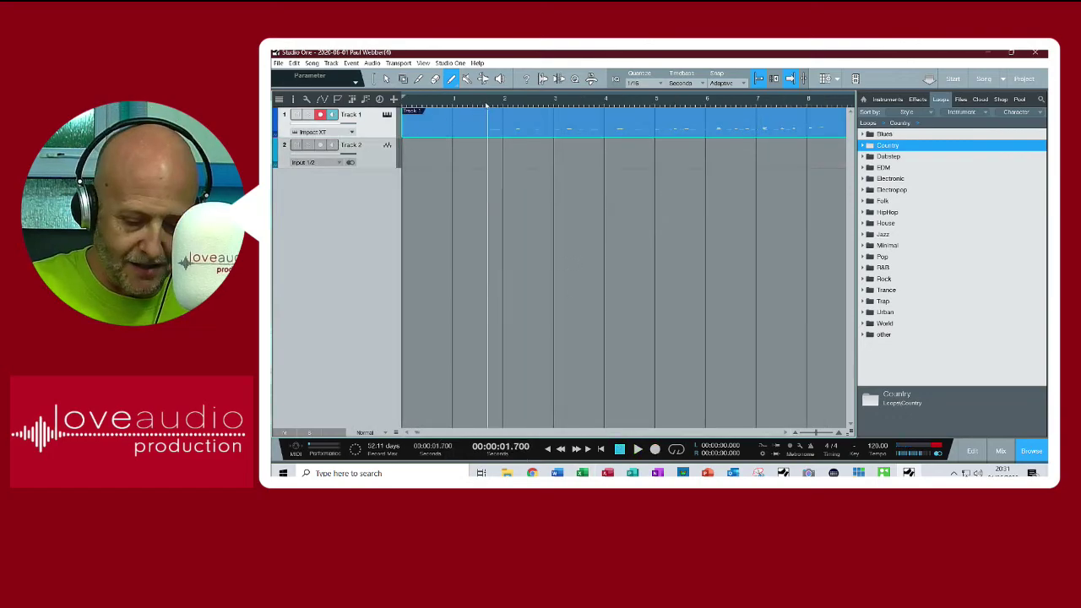
left_click(420, 79)
left_click(489, 117)
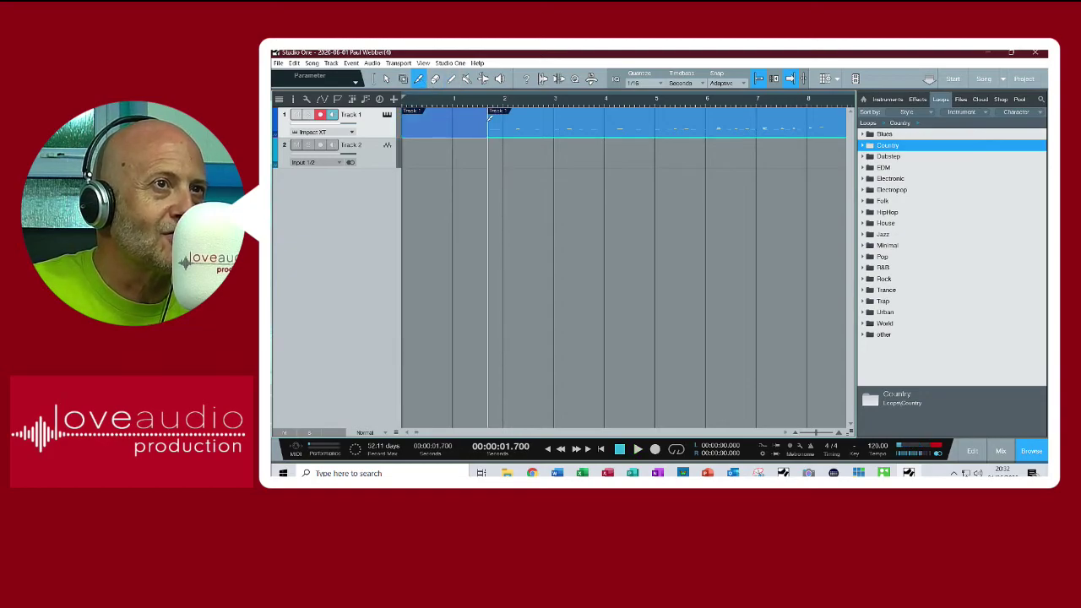
left_click(435, 79)
left_click(445, 115)
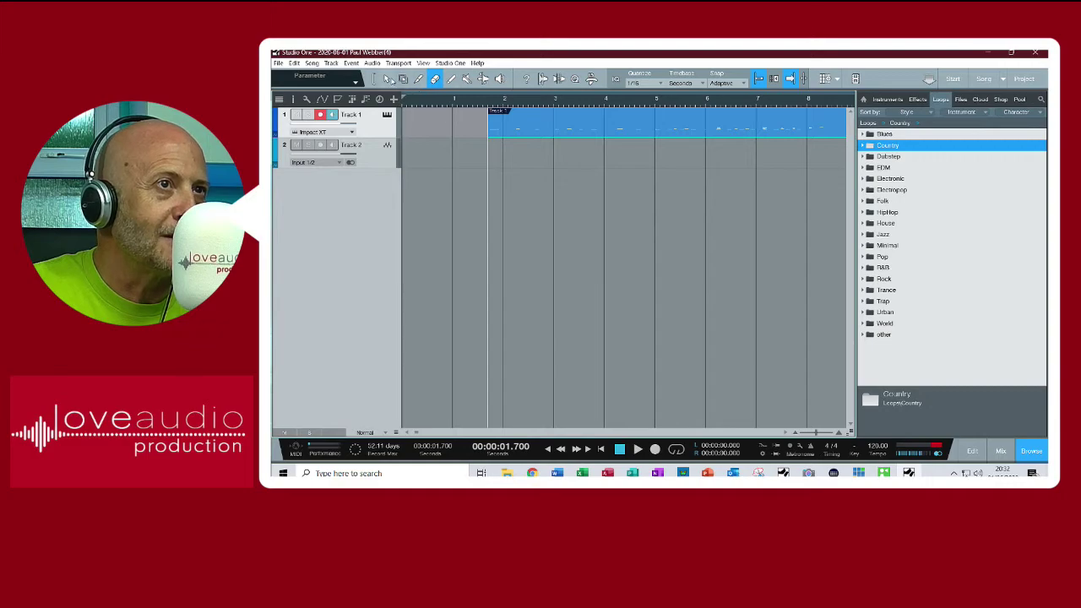
Move the trimmed Track 1 part to the start of the song and play it back from the beginning
left_click(387, 78)
left_click_drag(523, 122, 469, 157)
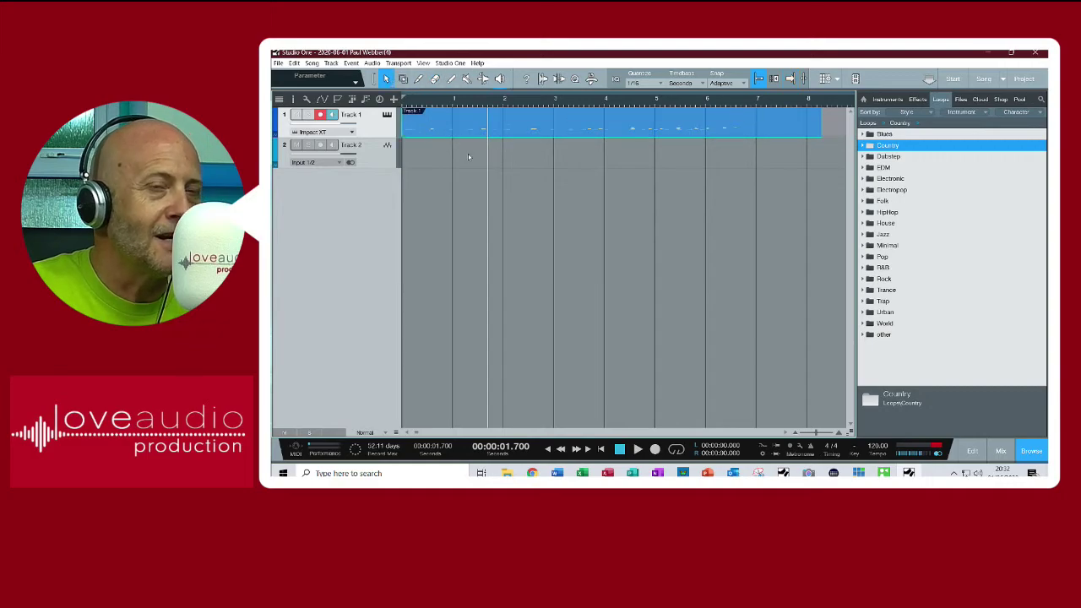
key("comma")
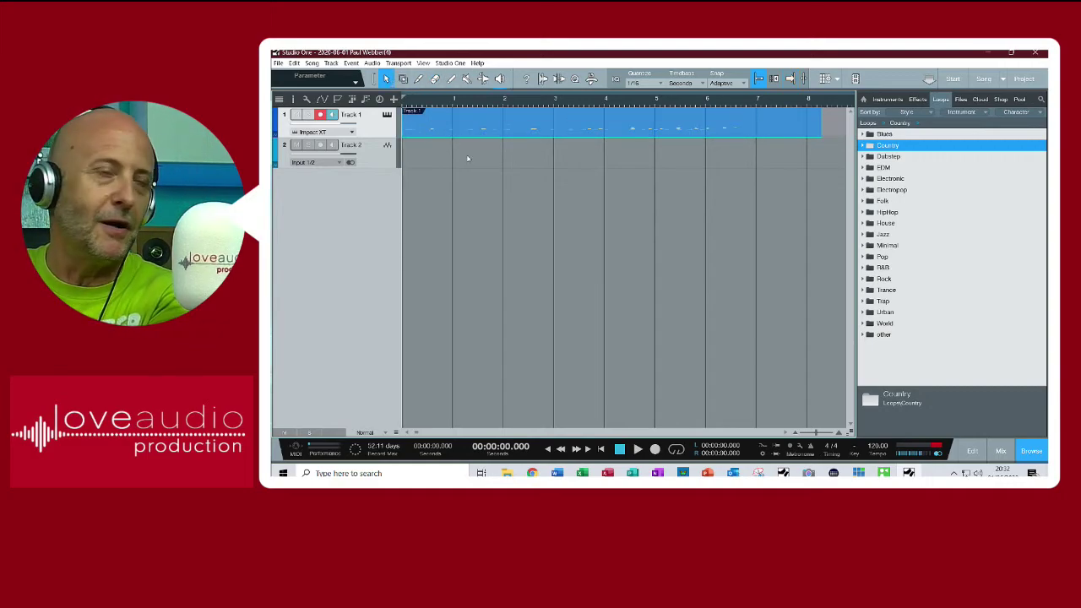
key("space")
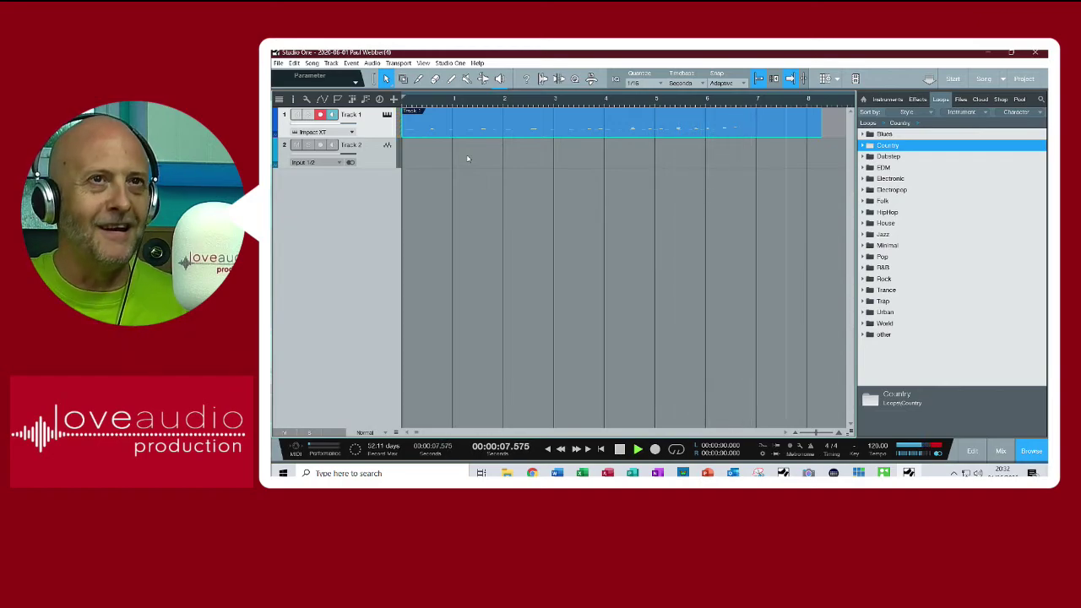
key("space")
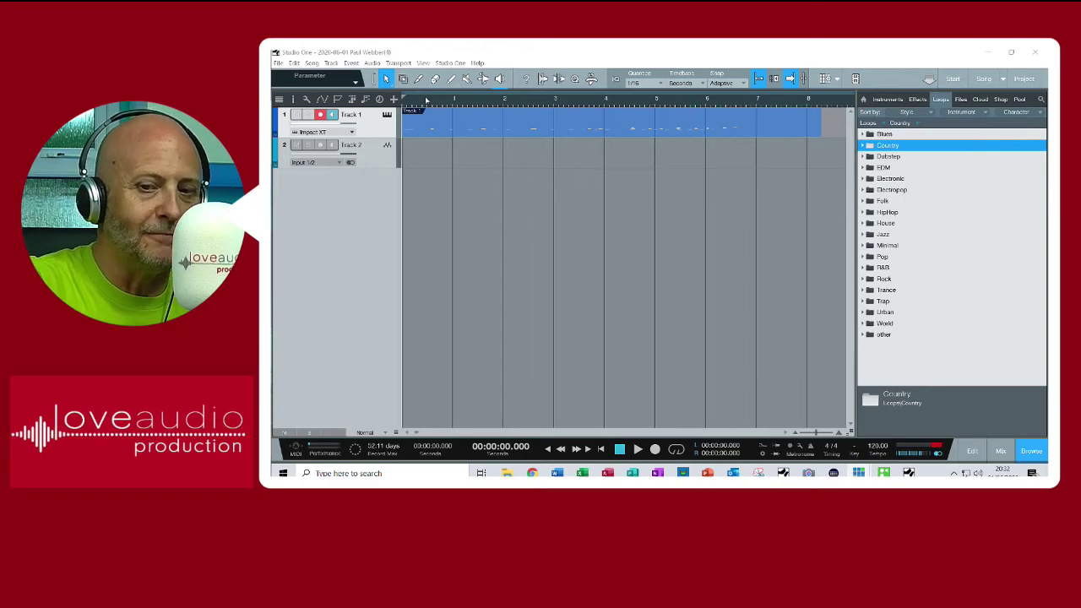
key("space")
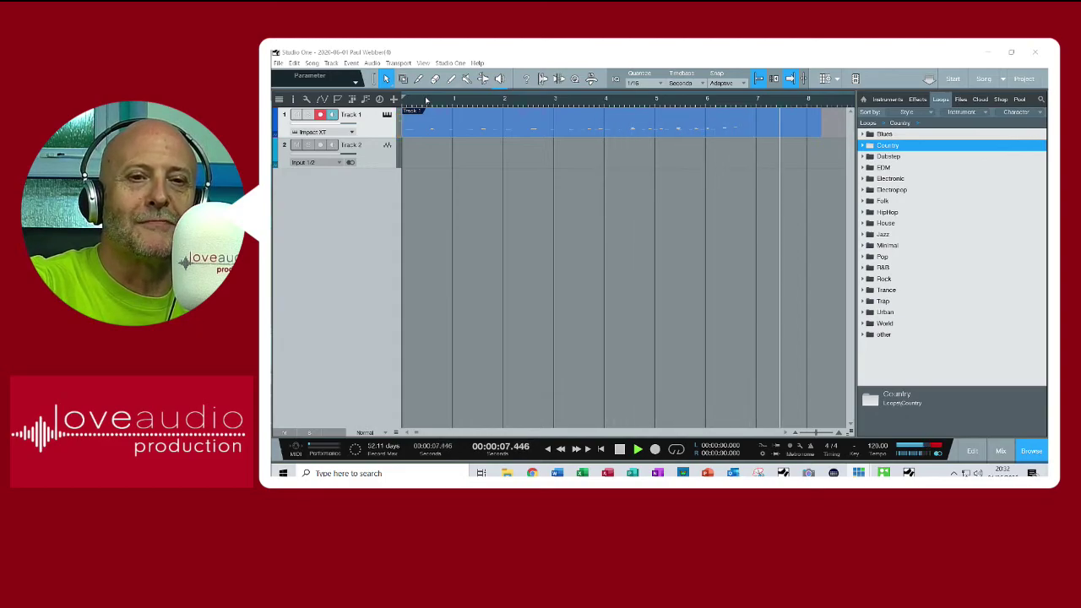
key("space")
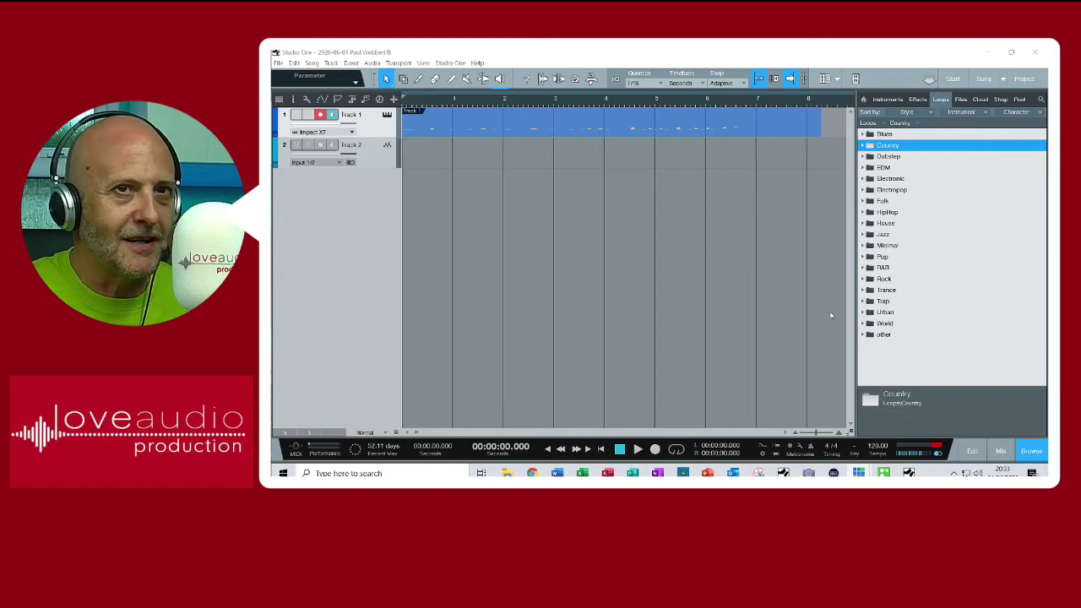
Look through the Instruments library and the Effects library, including the recently used effects and the full plug-in list
left_click(888, 100)
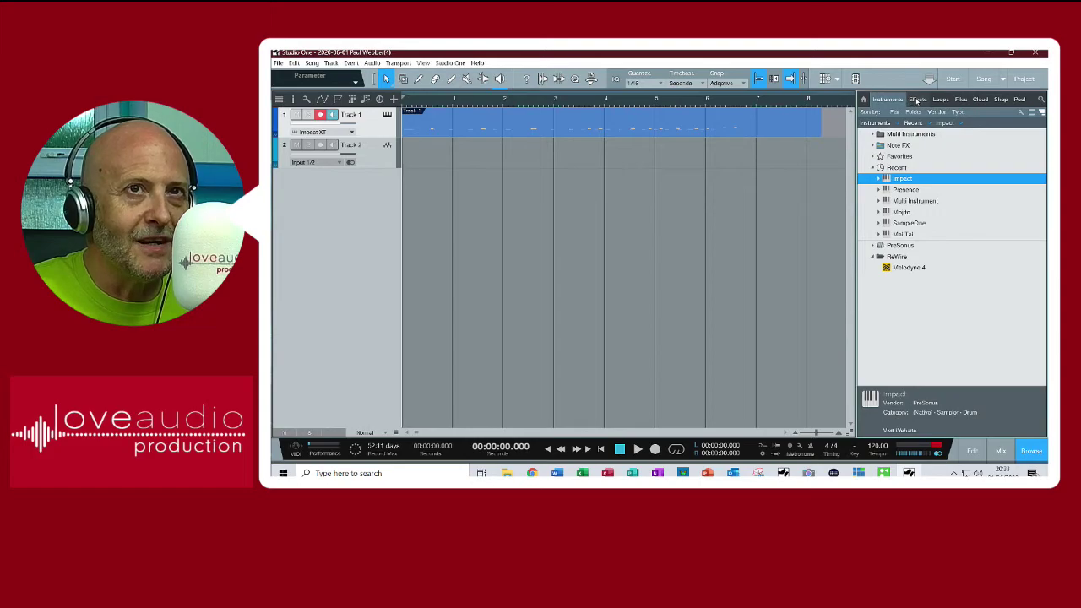
left_click(917, 100)
left_click(874, 168)
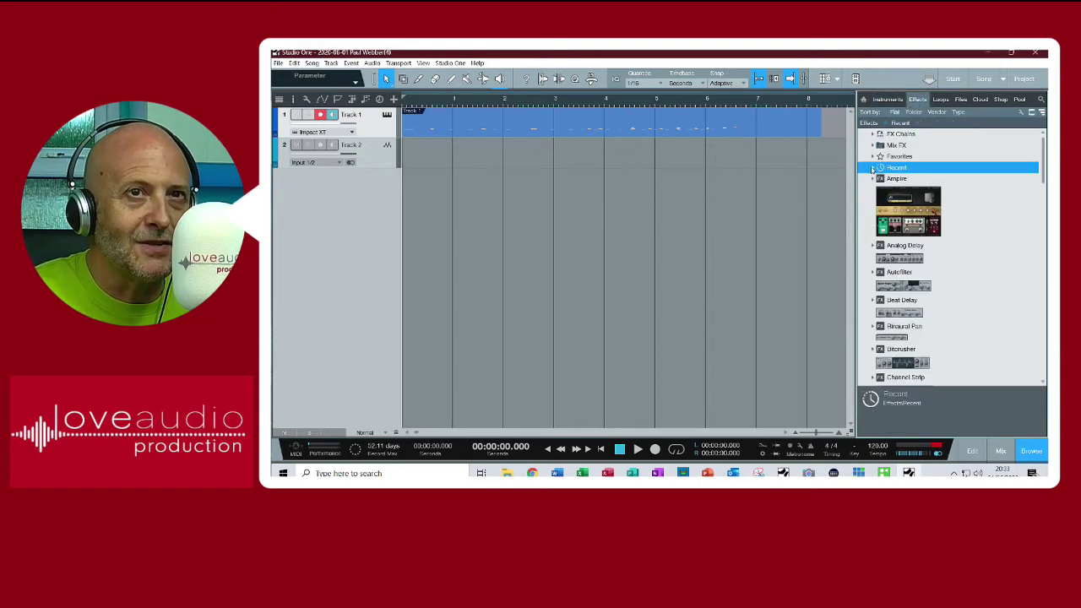
scroll(899, 201, "down", 10)
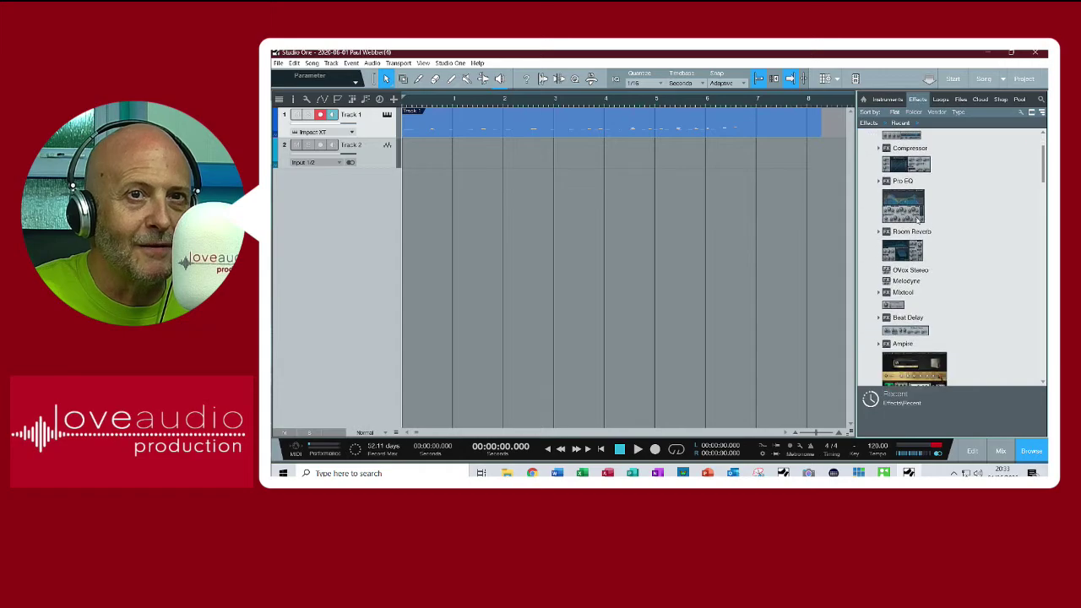
scroll(930, 251, "down", 10)
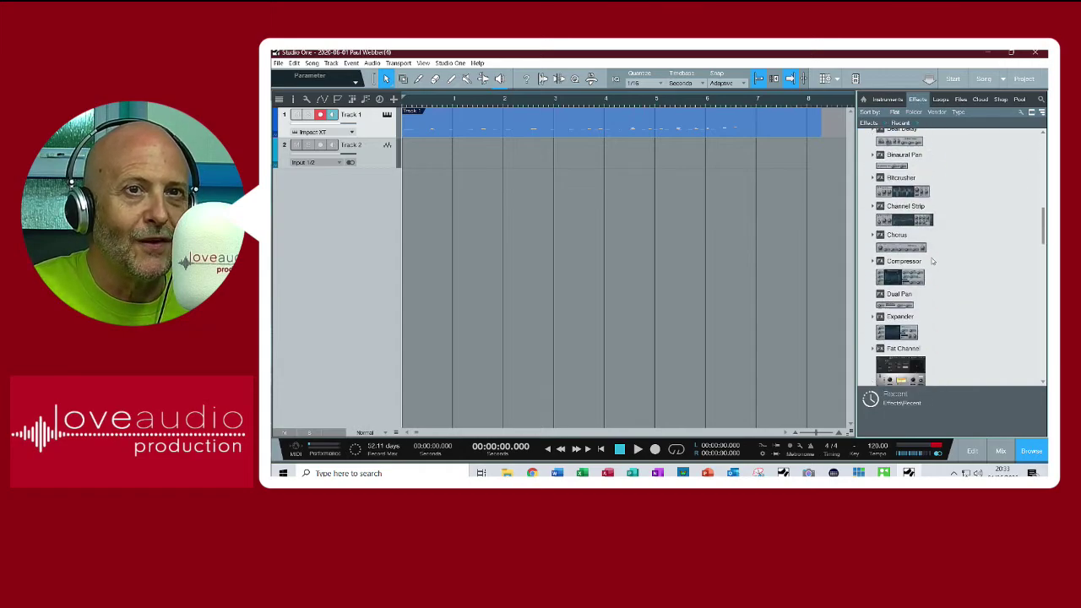
scroll(912, 265, "down", 10)
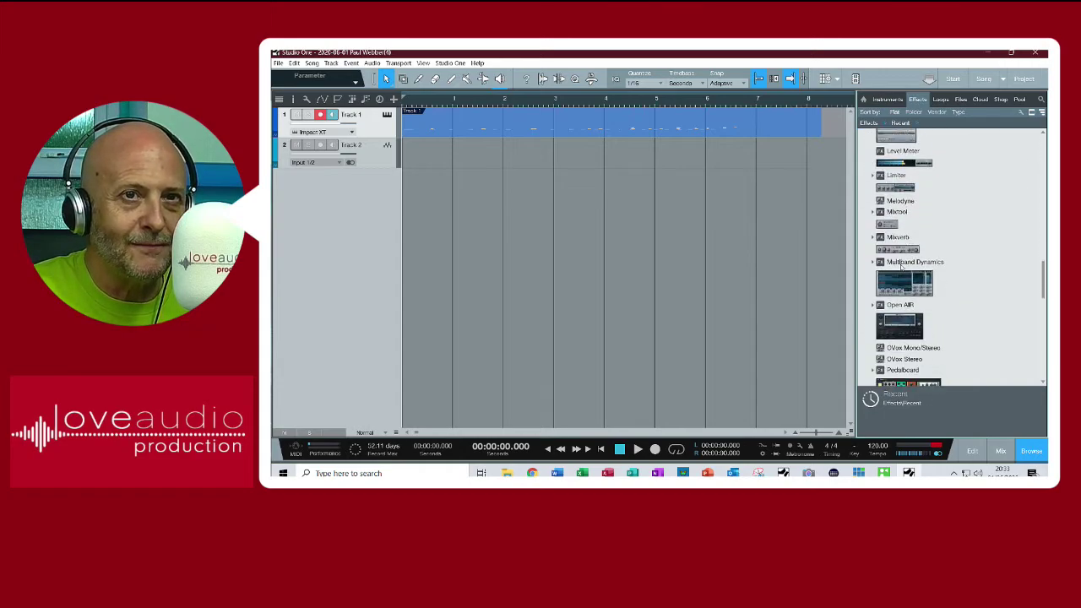
scroll(913, 275, "down", 5)
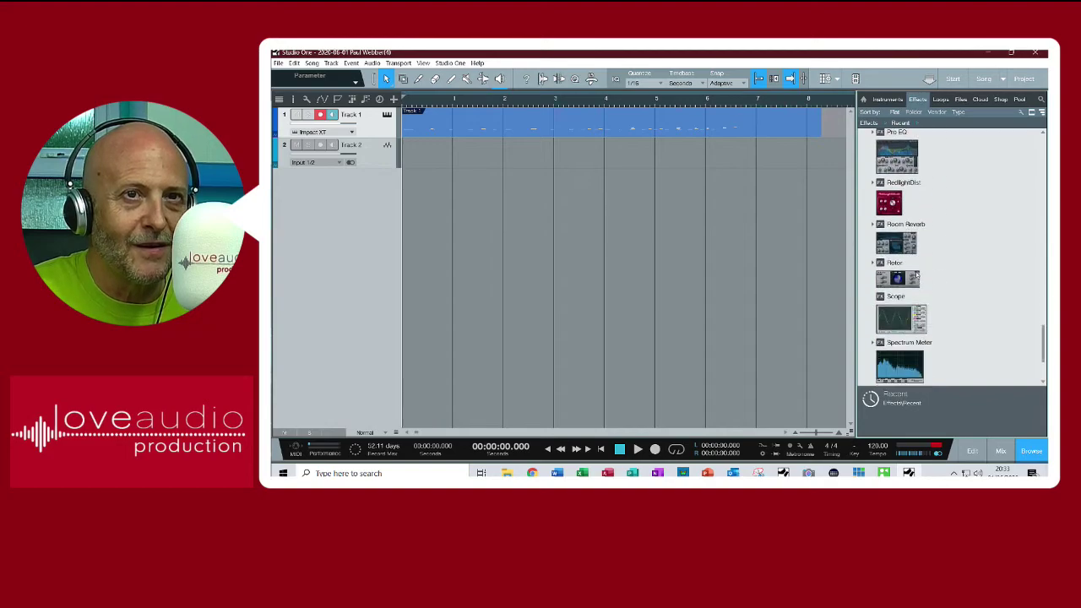
scroll(938, 224, "up", 6)
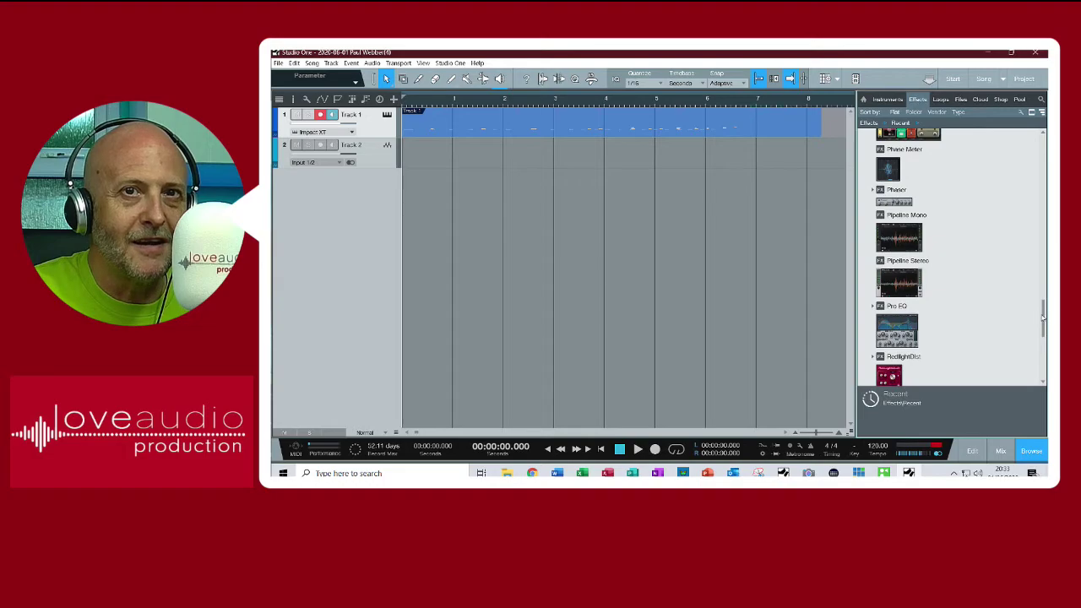
left_click_drag(1044, 319, 1044, 152)
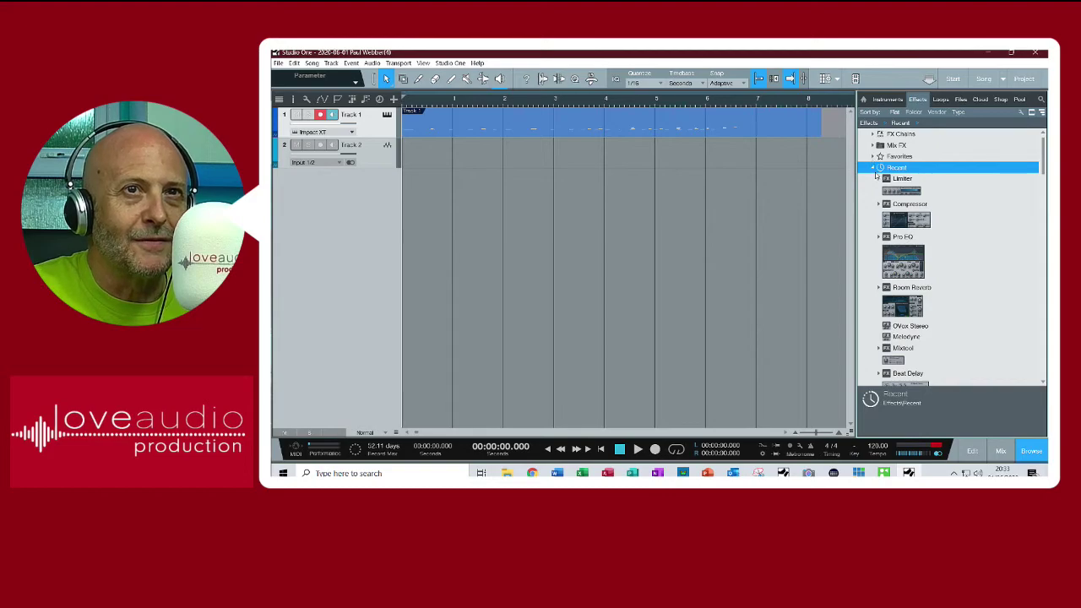
left_click(874, 168)
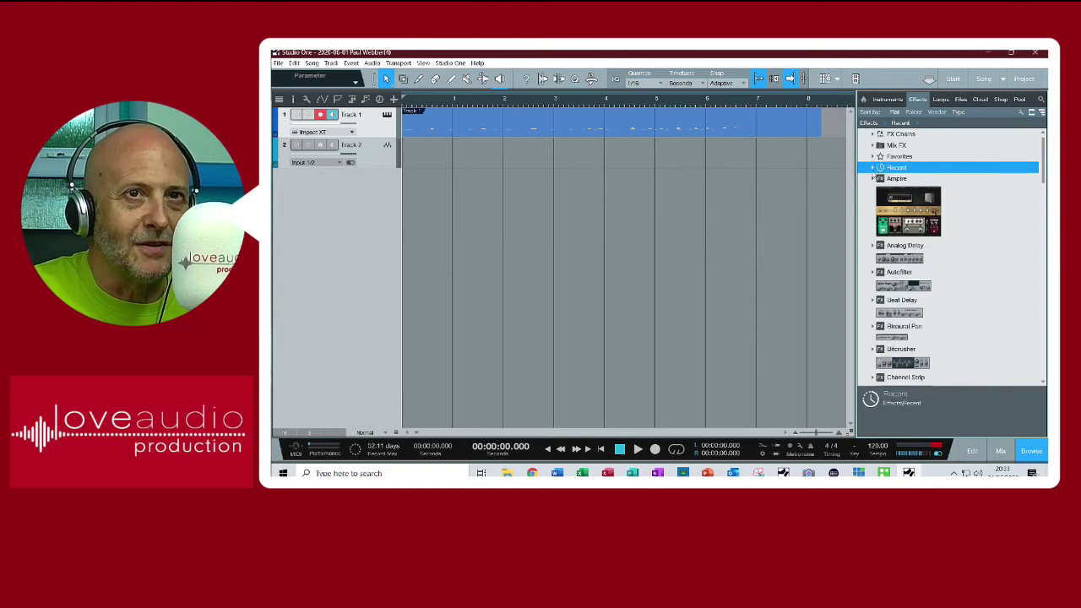
left_click(874, 181)
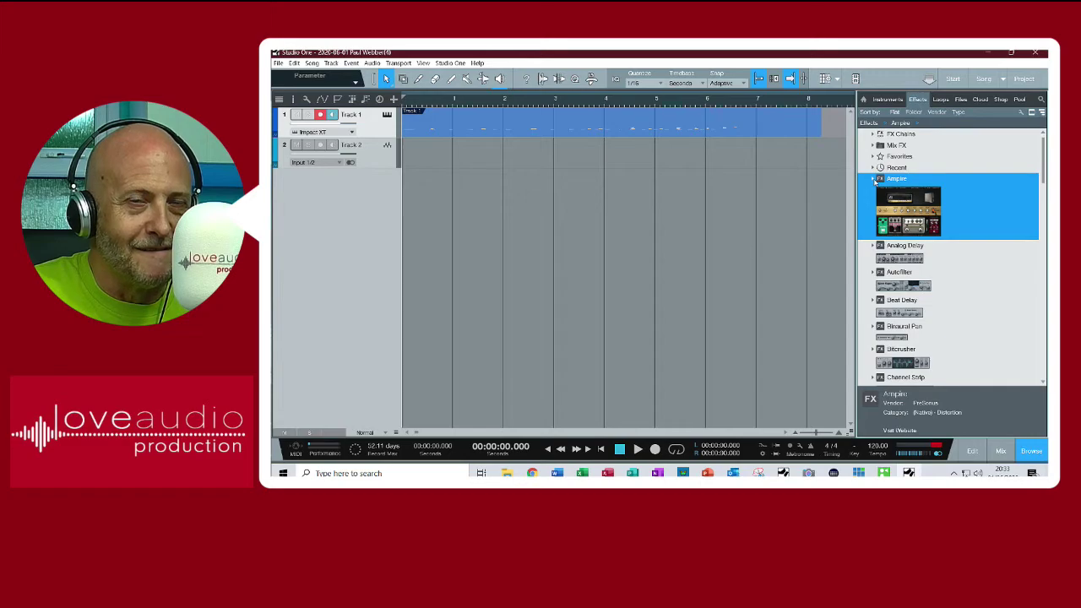
left_click(874, 180)
left_click(874, 180)
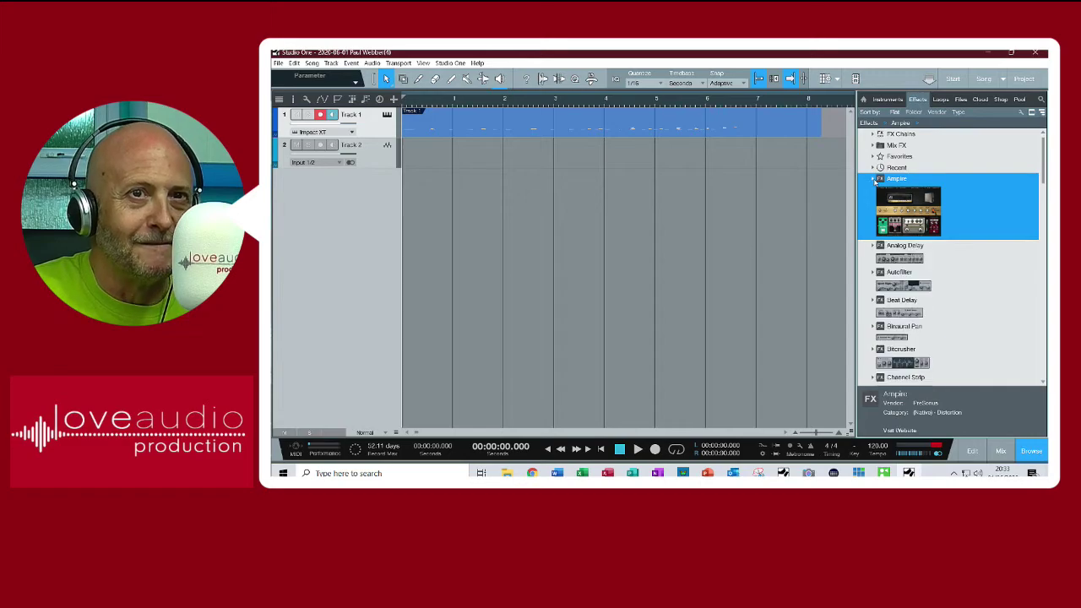
Sort the effects by vendor and insert Waves OVox Mono/Stereo on Track 2
left_click(936, 113)
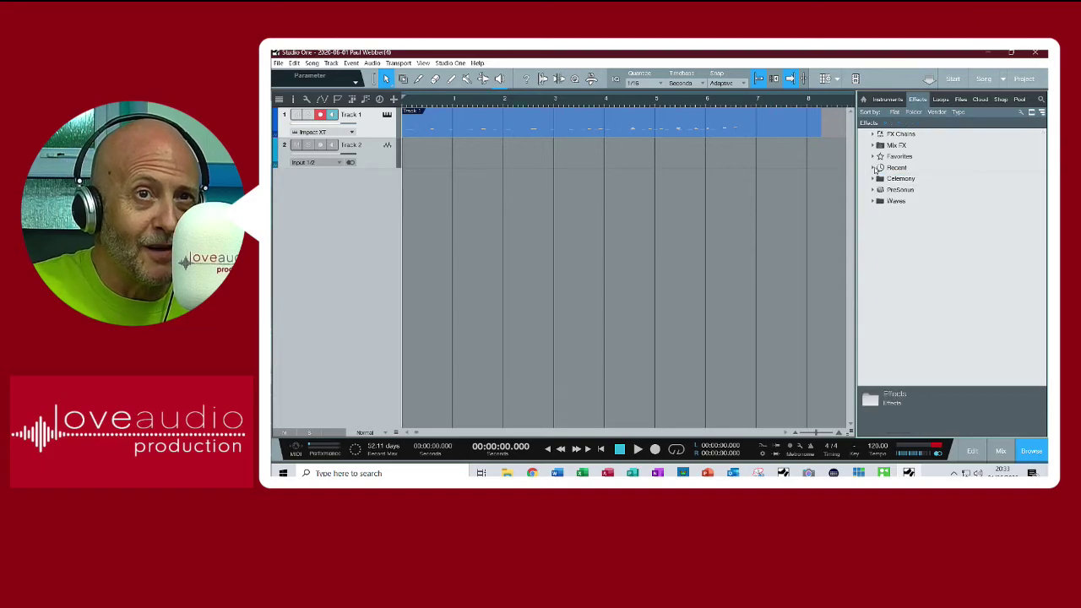
left_click(874, 169)
left_click(874, 168)
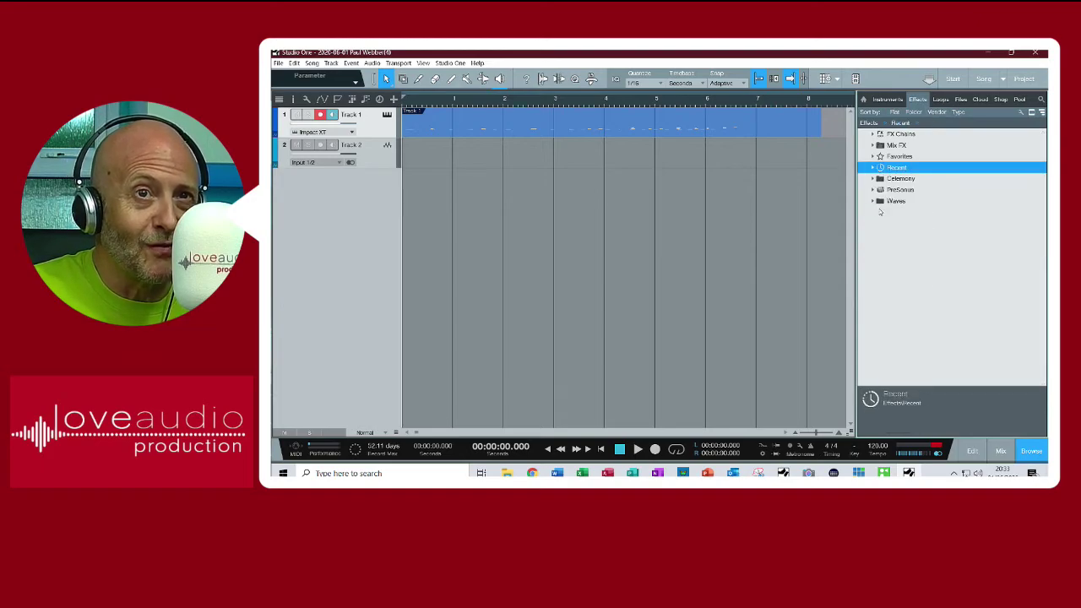
left_click(878, 202)
left_click_drag(913, 218, 386, 148)
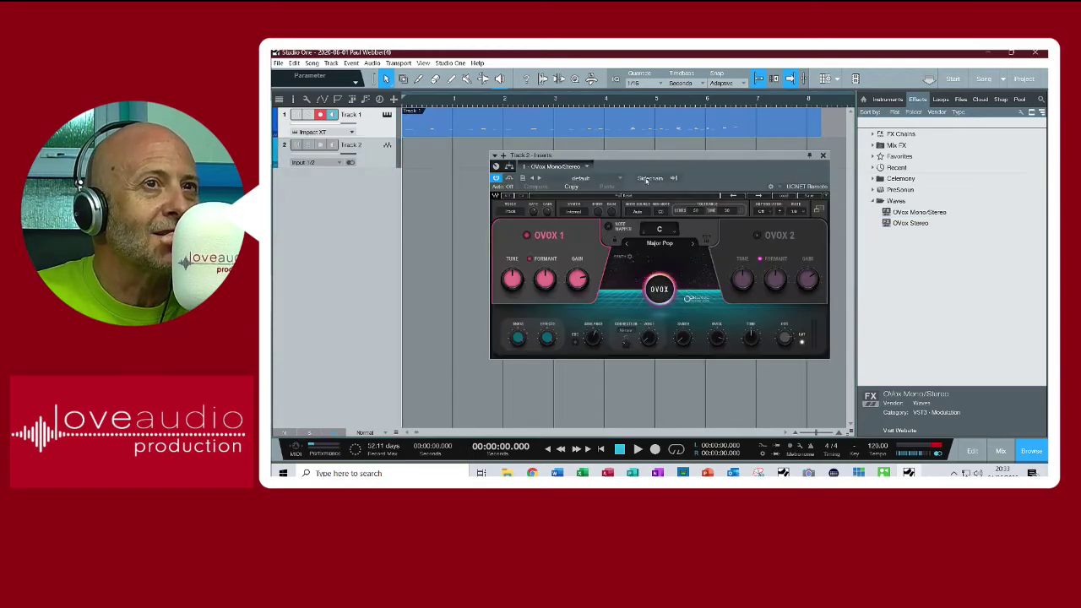
left_click(372, 123)
left_click(366, 155)
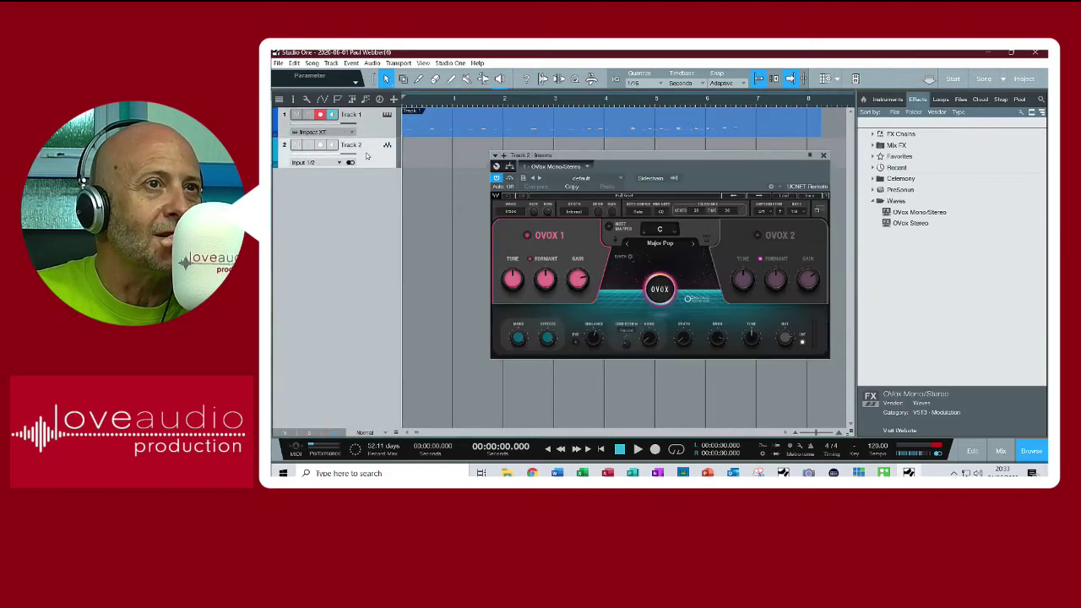
Disarm Track 1 and feed OVox's sidechain from Impact outputs St 1 to St 8
left_click(673, 179)
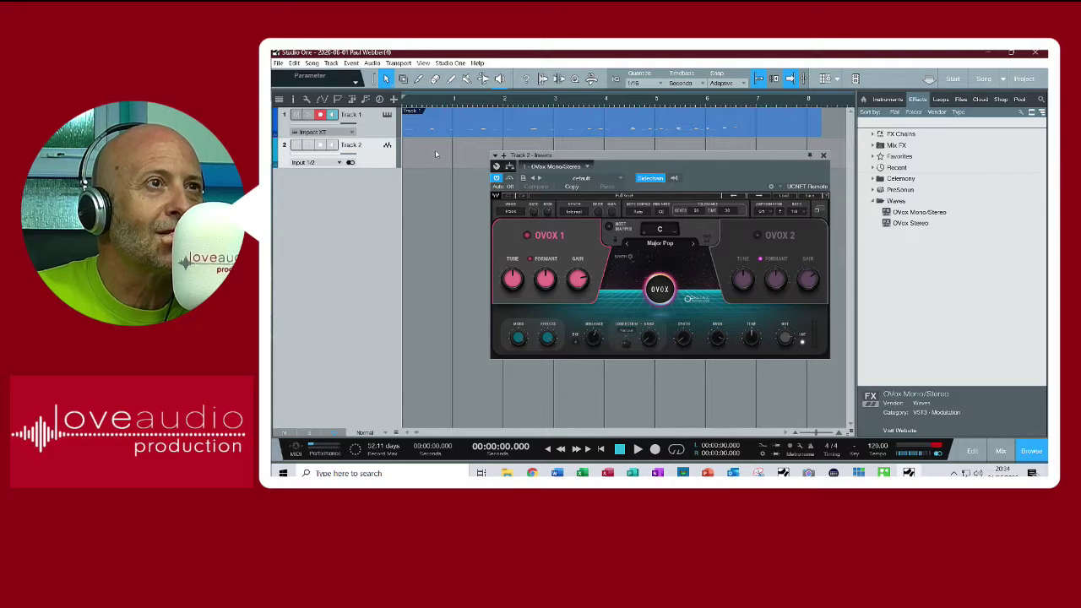
left_click(320, 114)
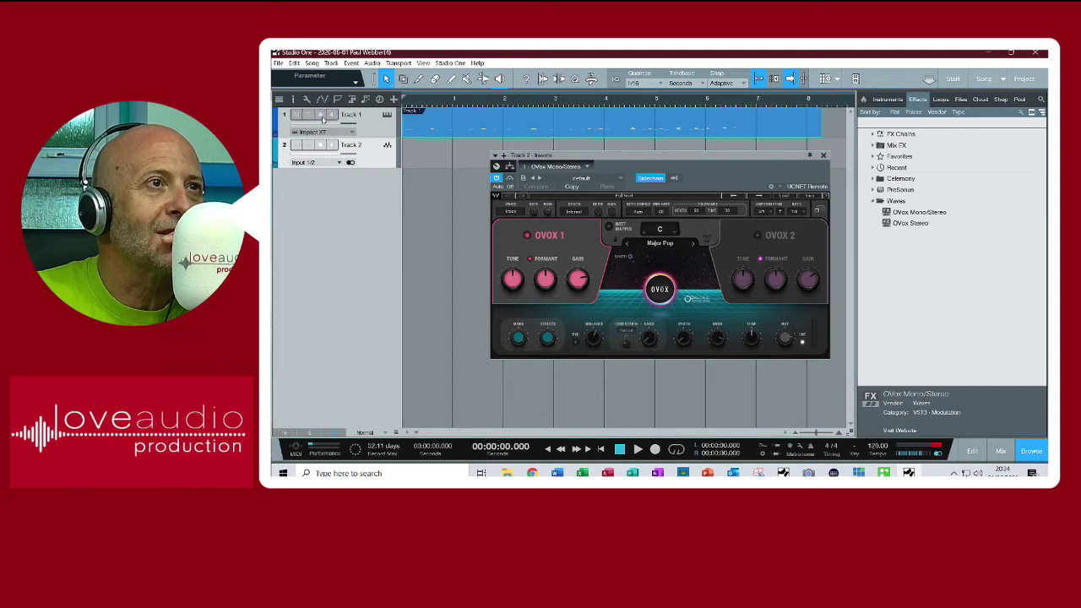
left_click(674, 178)
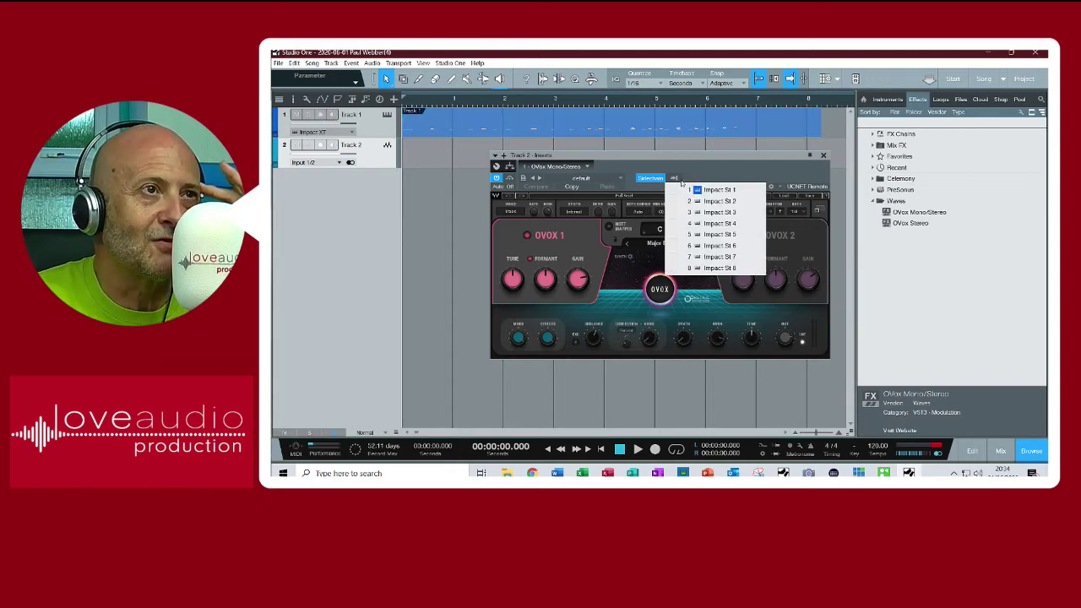
left_click(673, 201)
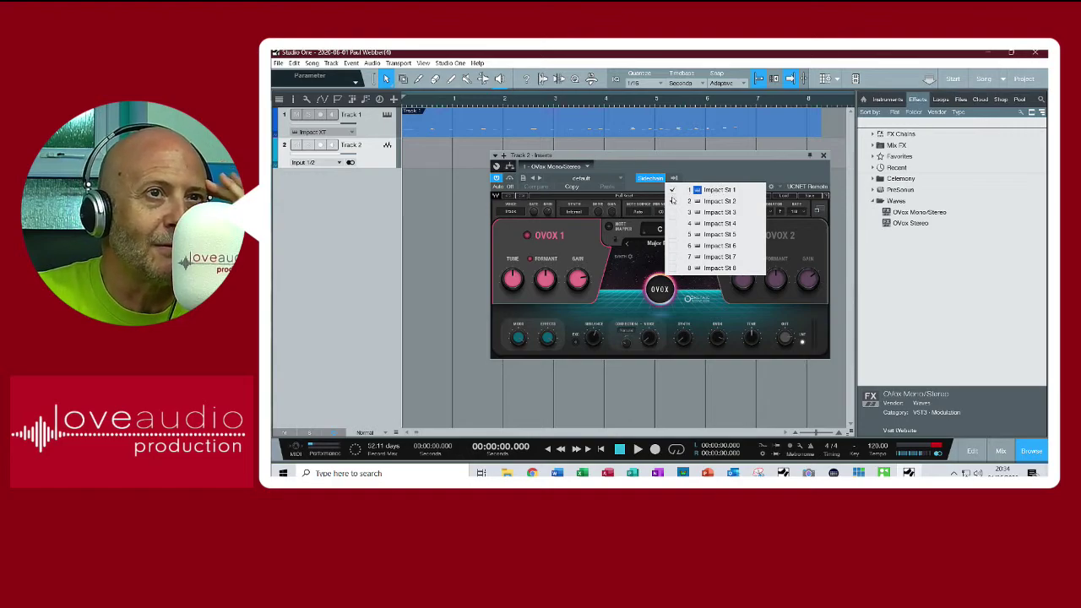
left_click(673, 212)
left_click(674, 223)
left_click(674, 234)
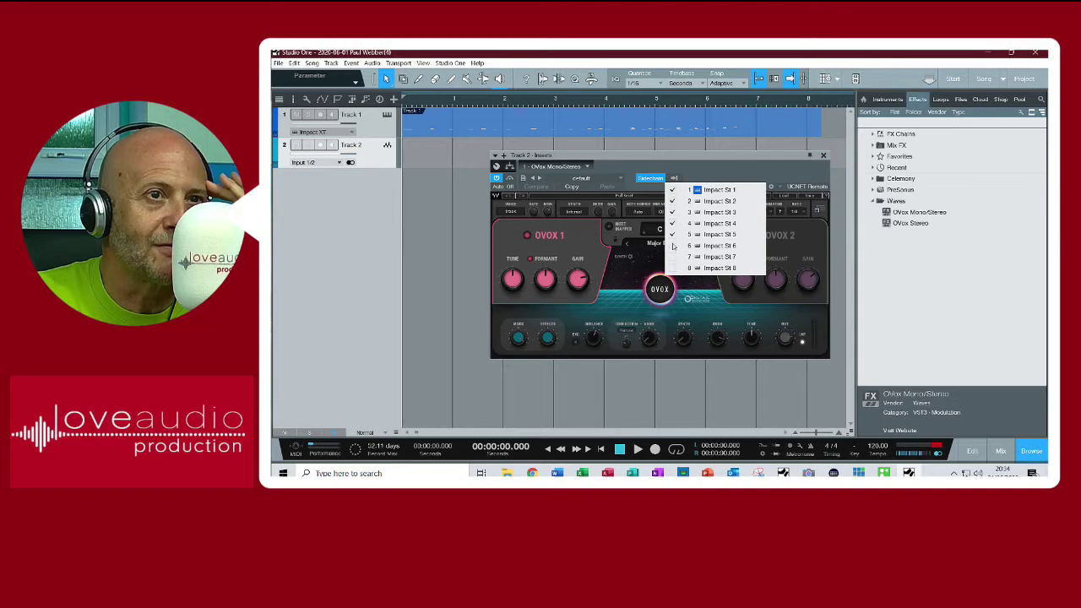
left_click(674, 245)
left_click(674, 257)
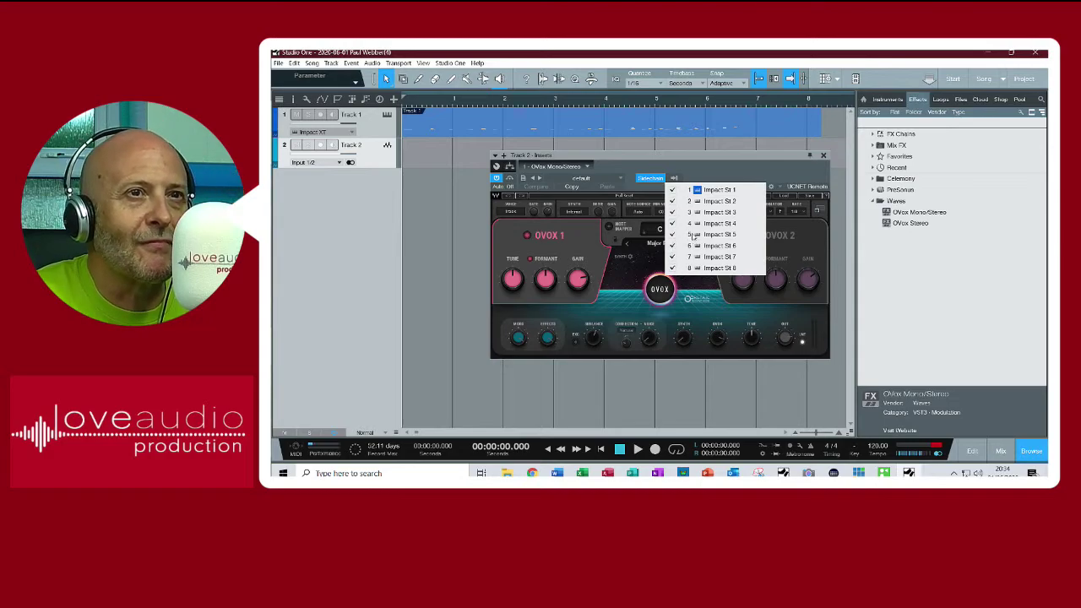
left_click(722, 171)
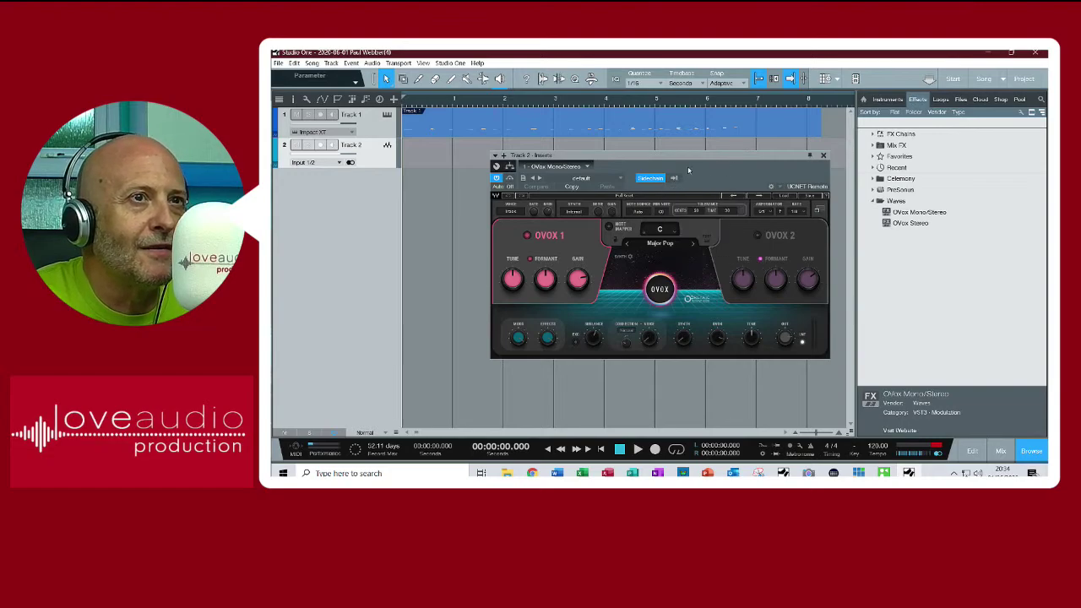
Test the OVox sidechain by playing the song with Track 2's input monitoring on, then stop and switch monitoring off
key("space")
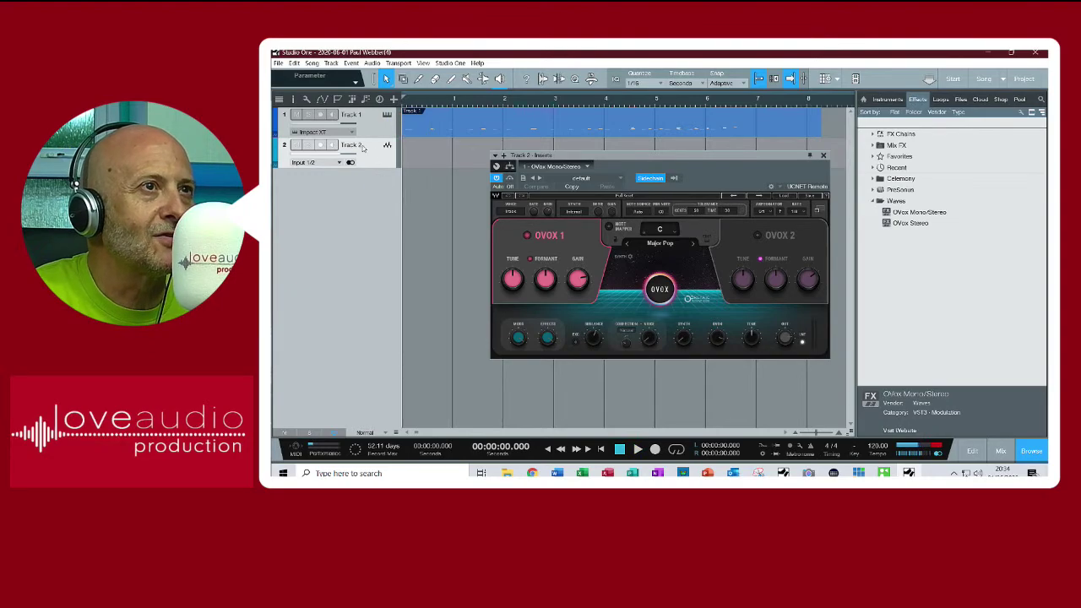
left_click(332, 144)
key("space")
key("space")
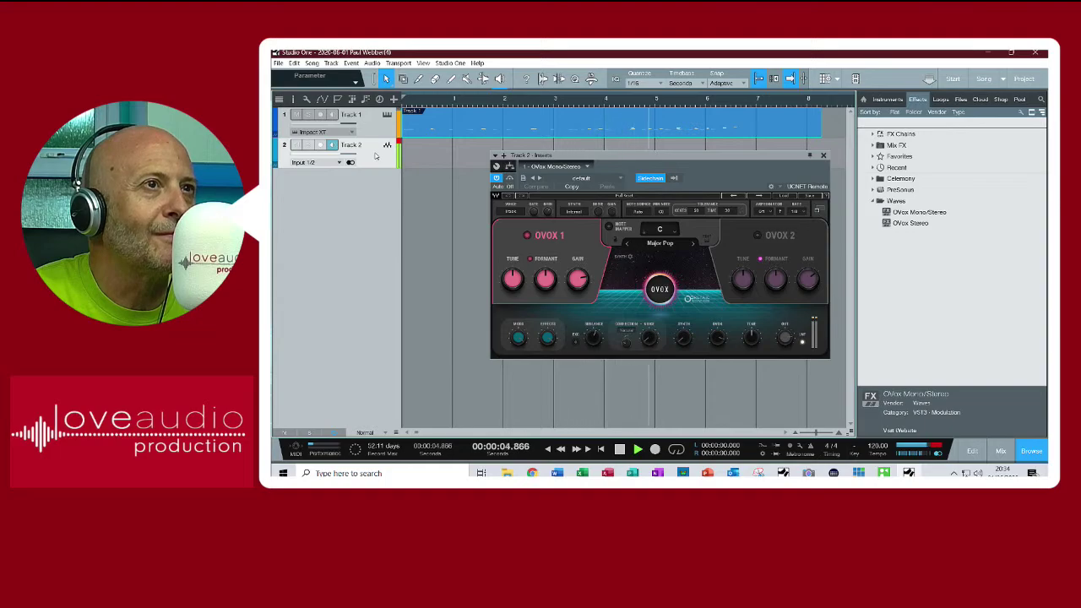
key("space")
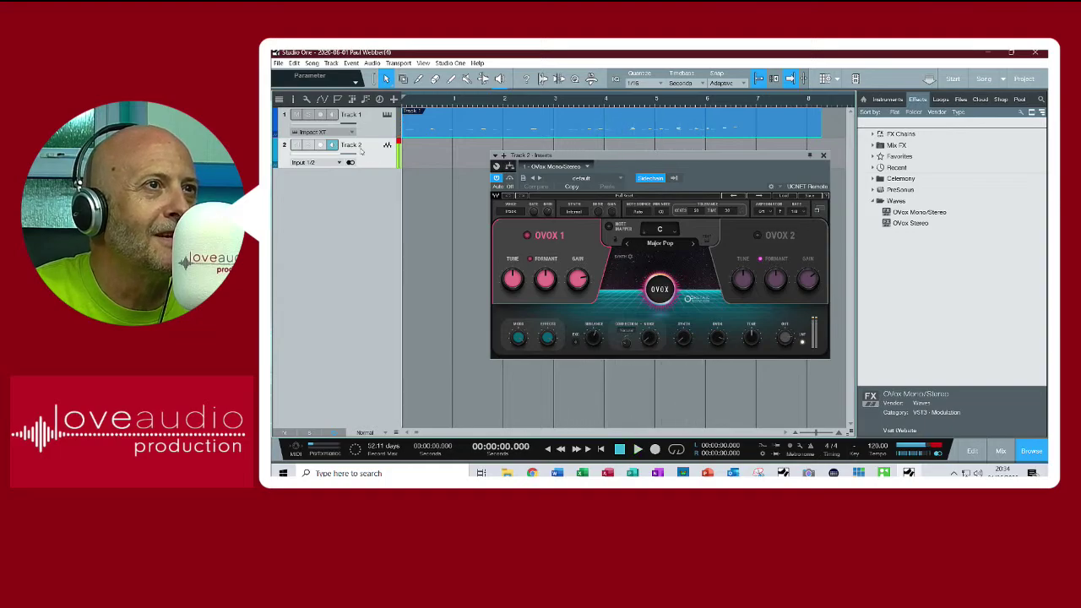
left_click(333, 145)
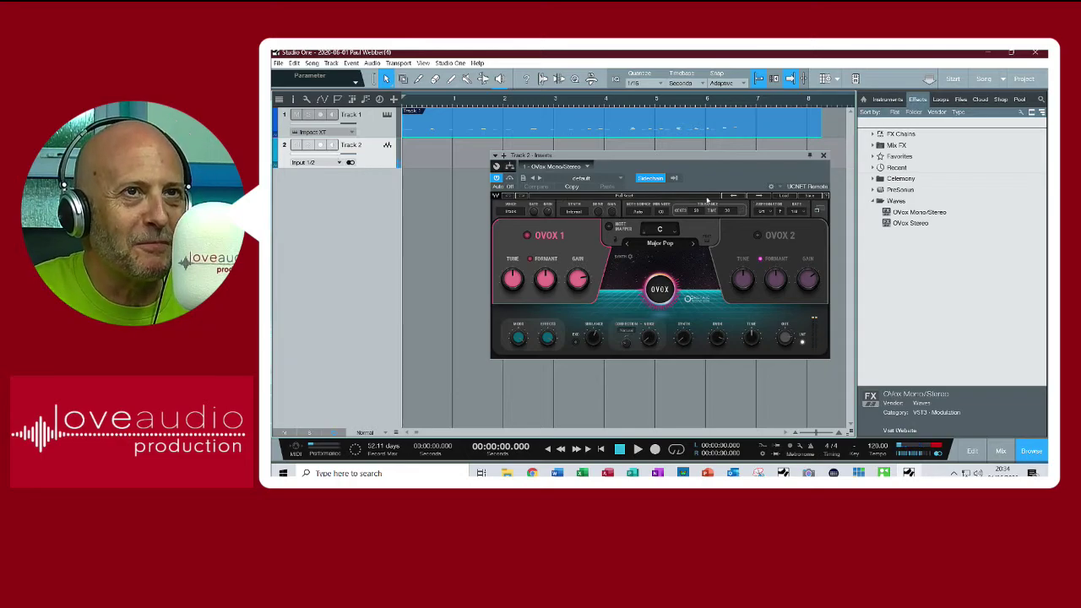
Load the next OVox preset, play the song briefly and set the synth input source to Track
left_click(760, 196)
key("space")
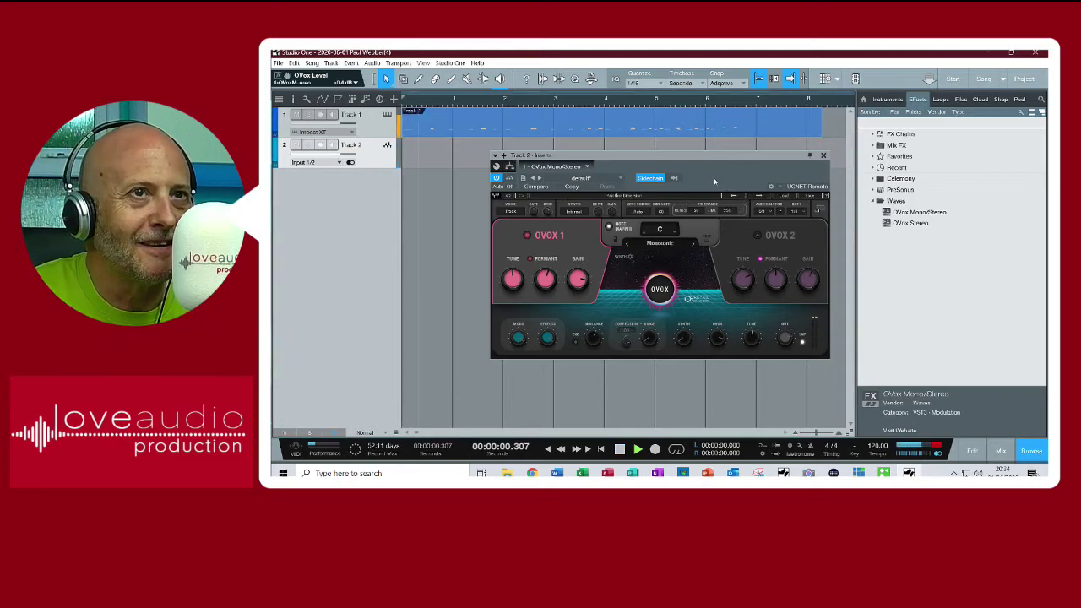
key("space")
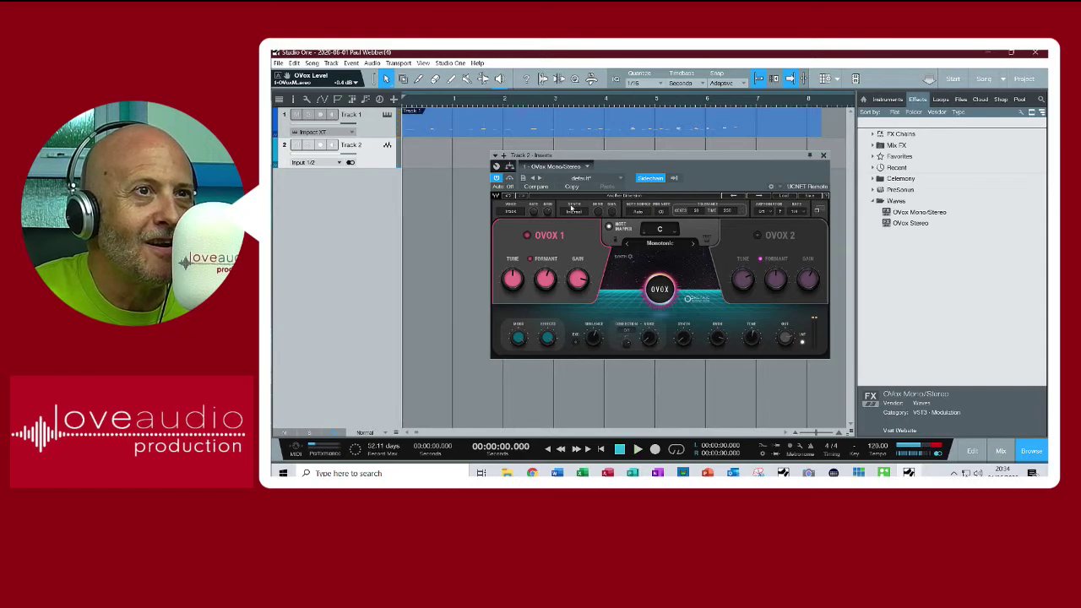
left_click(575, 211)
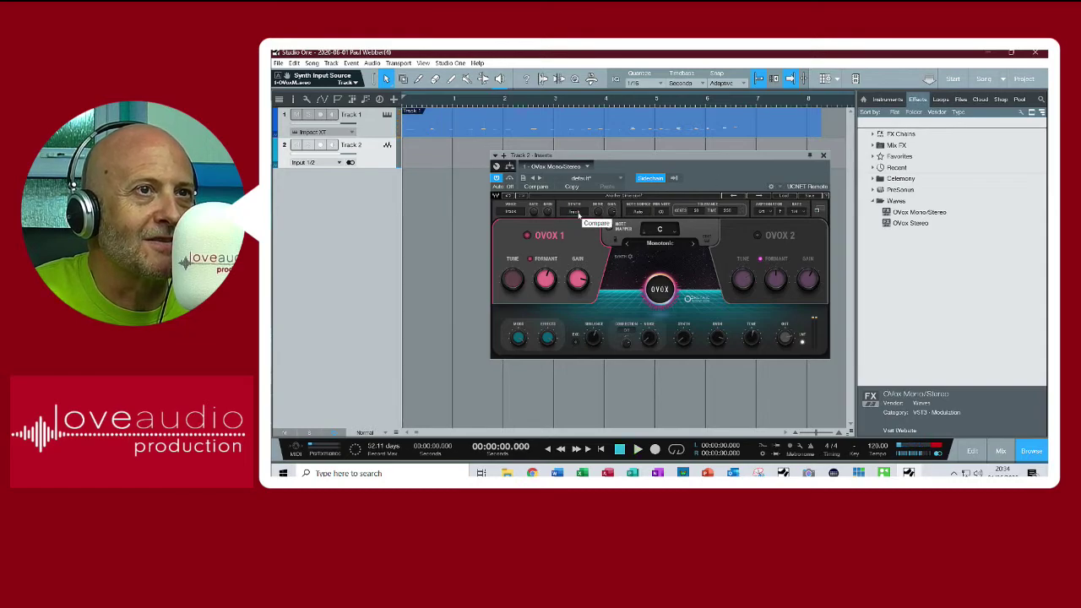
Set OVox's voice input source to SideChain and its synth input source to Internal, playing the song to test the routing
left_click(575, 211)
key("space")
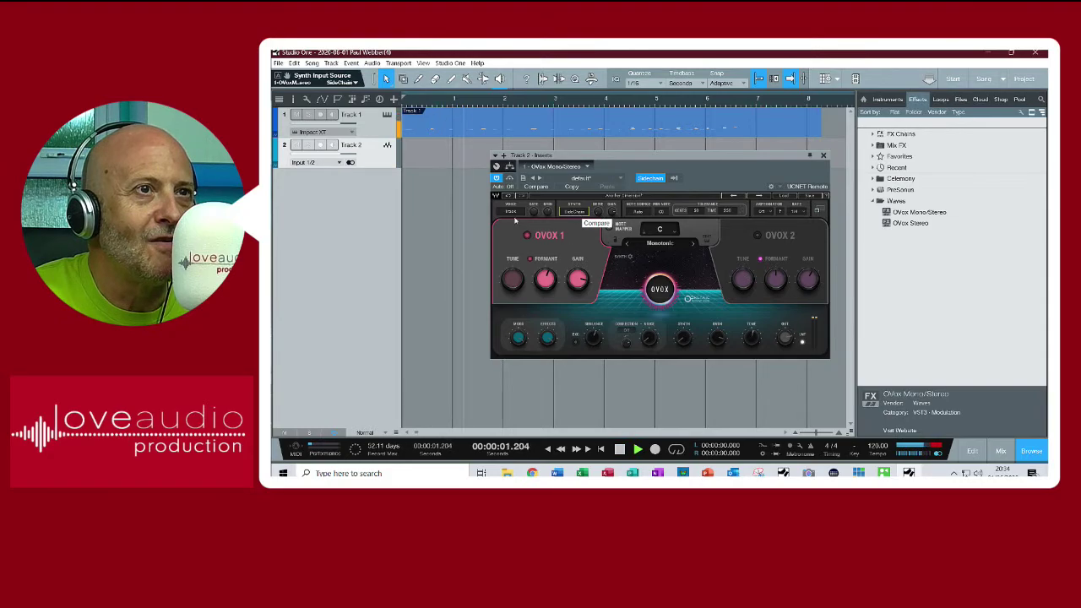
key("space")
left_click(510, 212)
key("space")
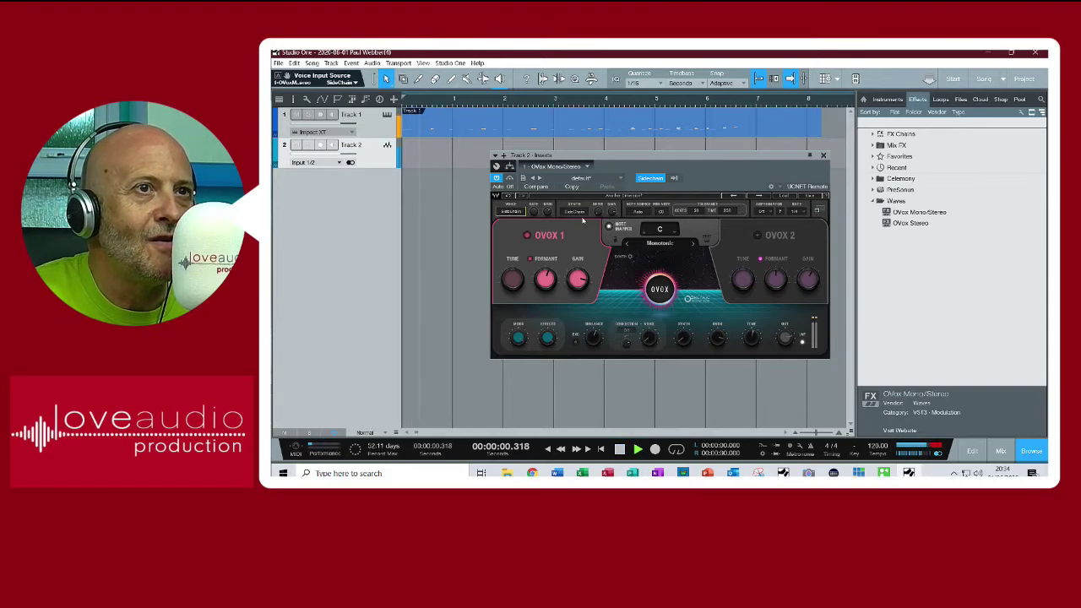
left_click(575, 211)
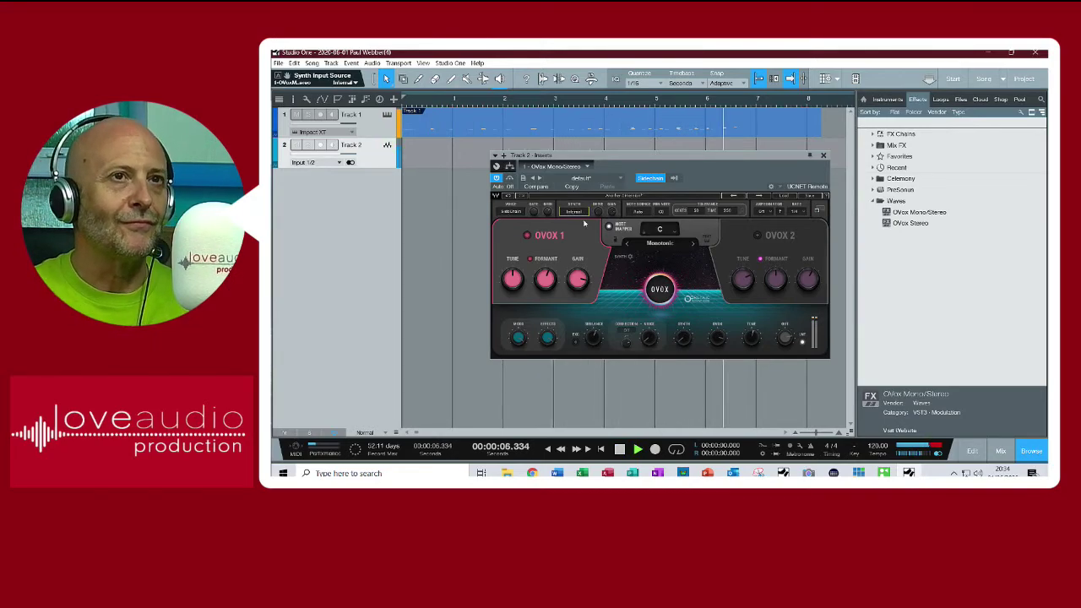
key("space")
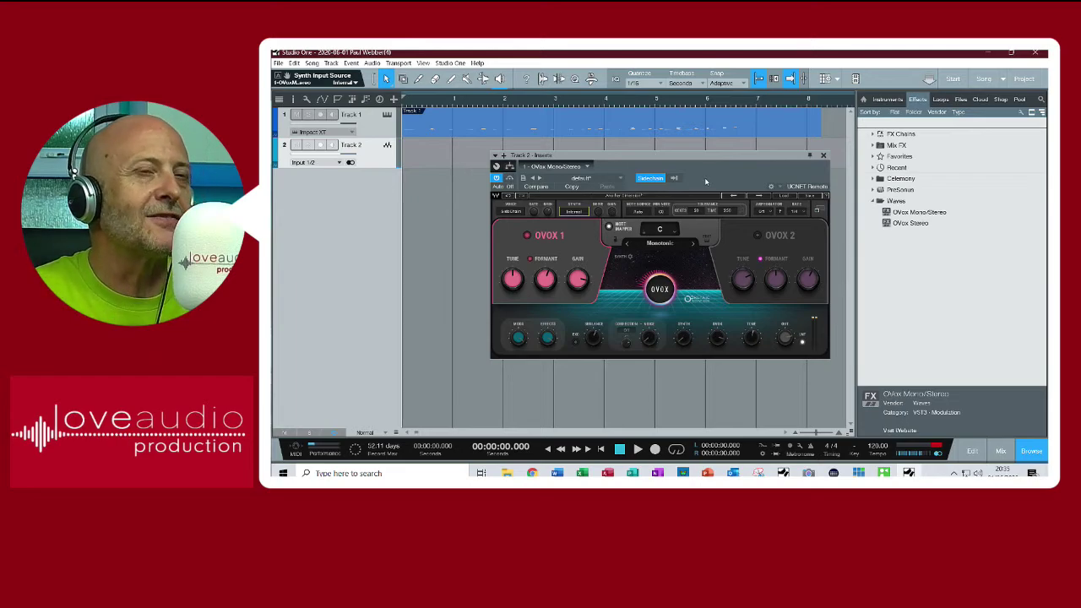
key("space")
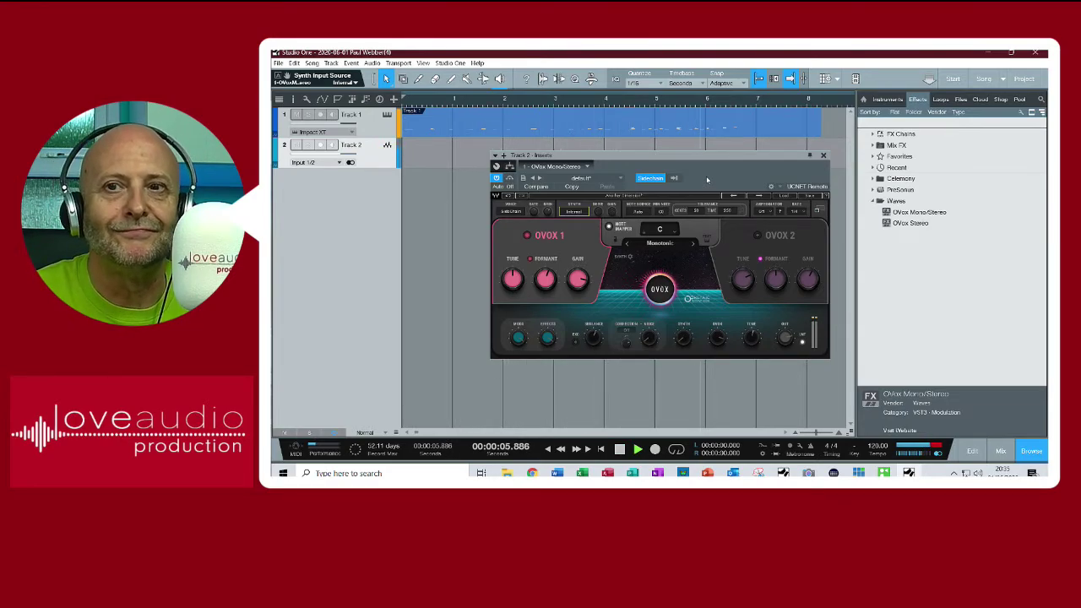
key("space")
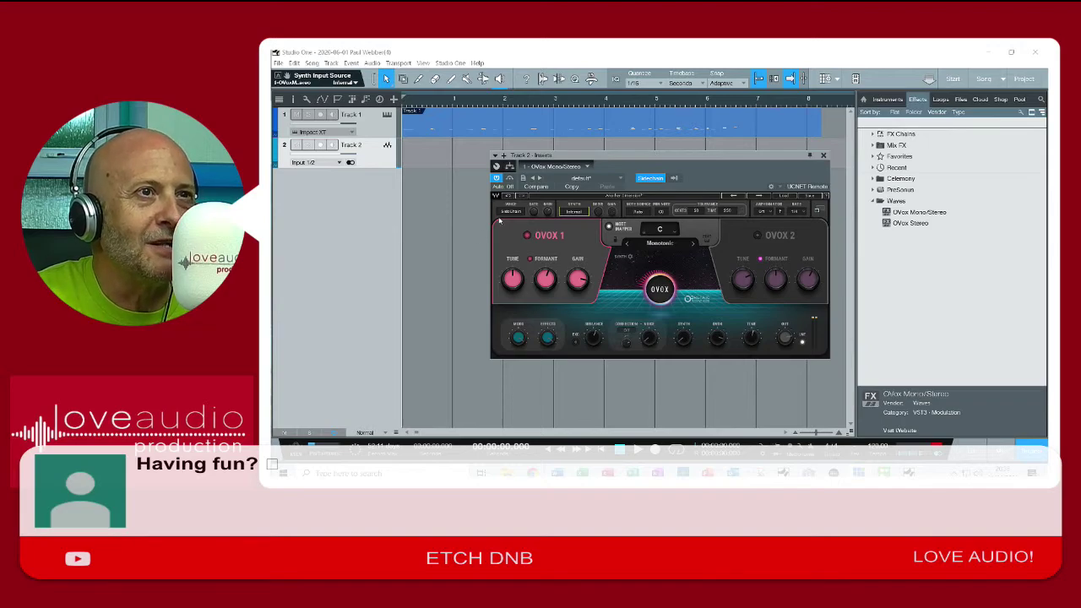
Load the OVox presets Around The World and At The Door in turn, playing the song briefly with each
left_click(760, 198)
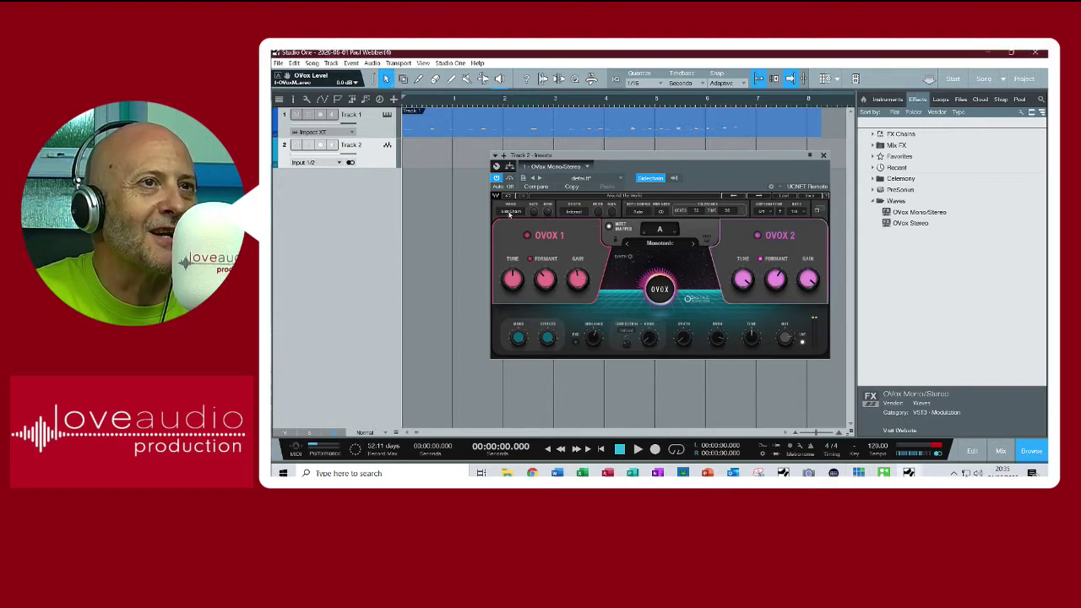
key("space")
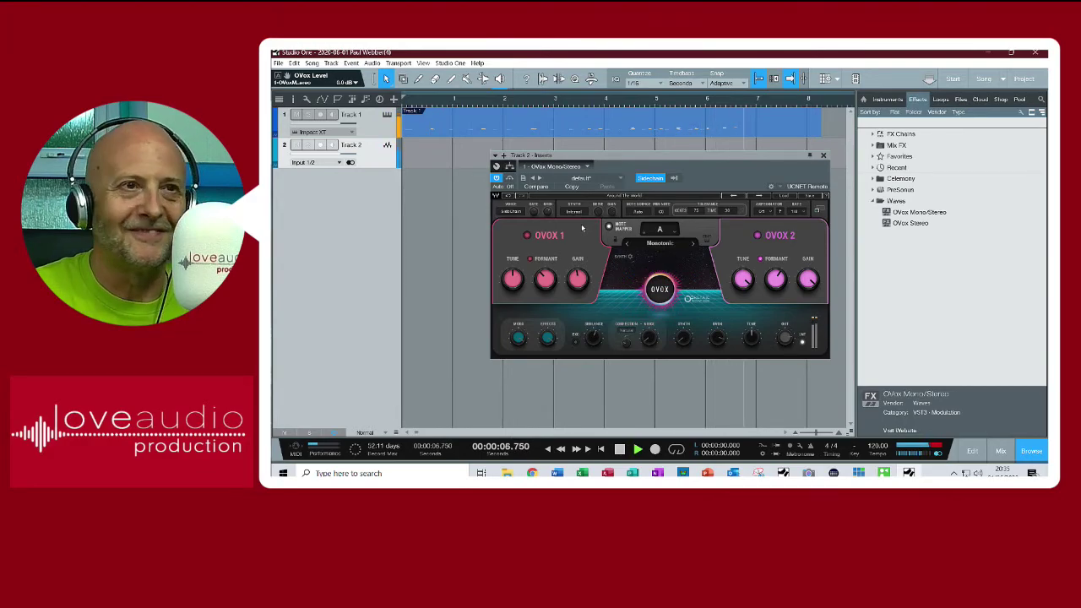
key("space")
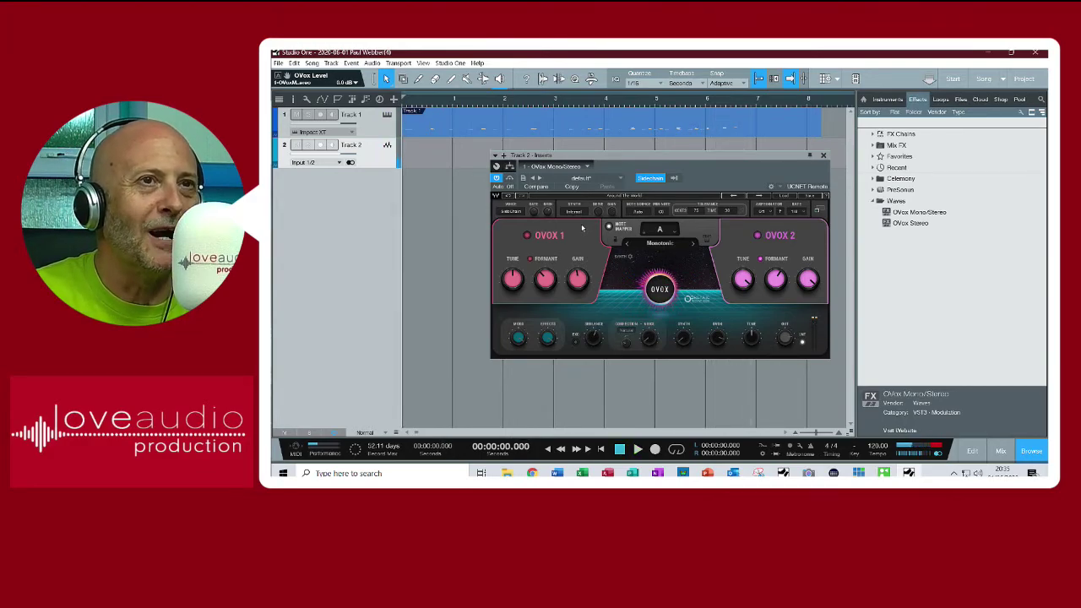
left_click(759, 198)
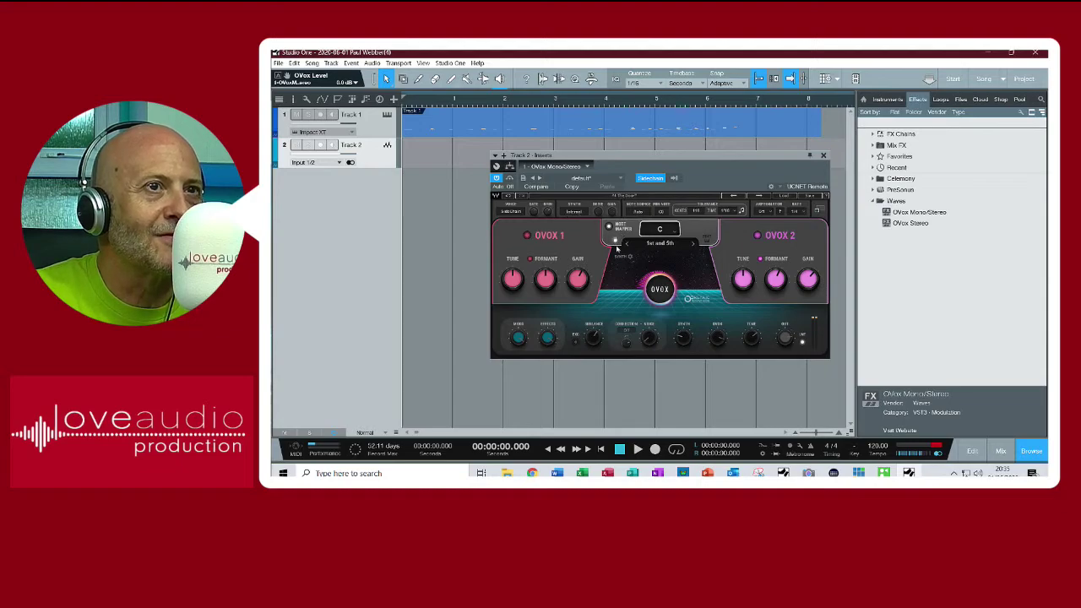
key("space")
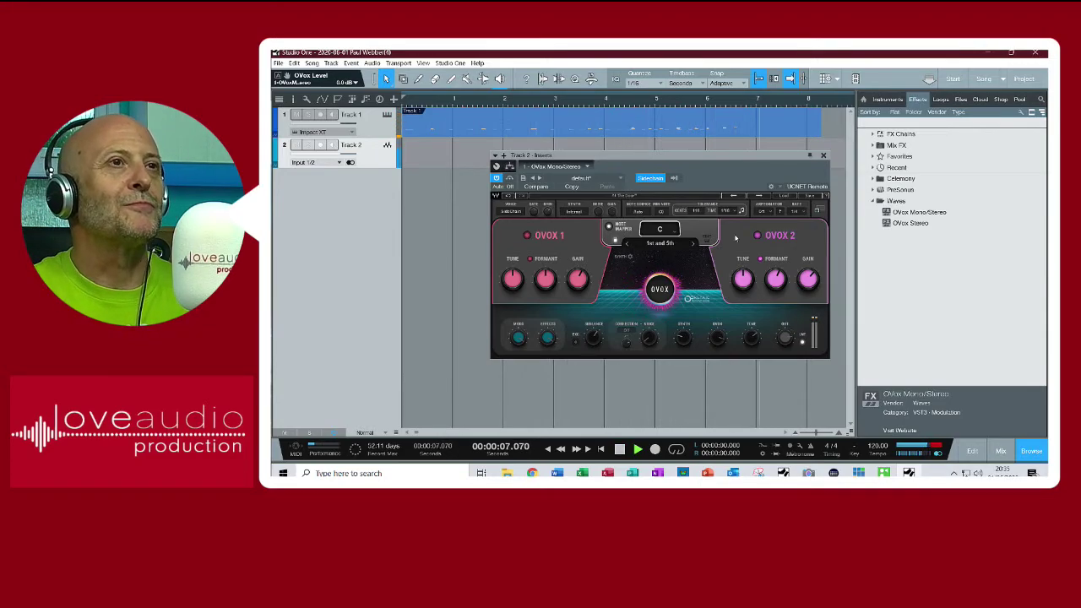
key("space")
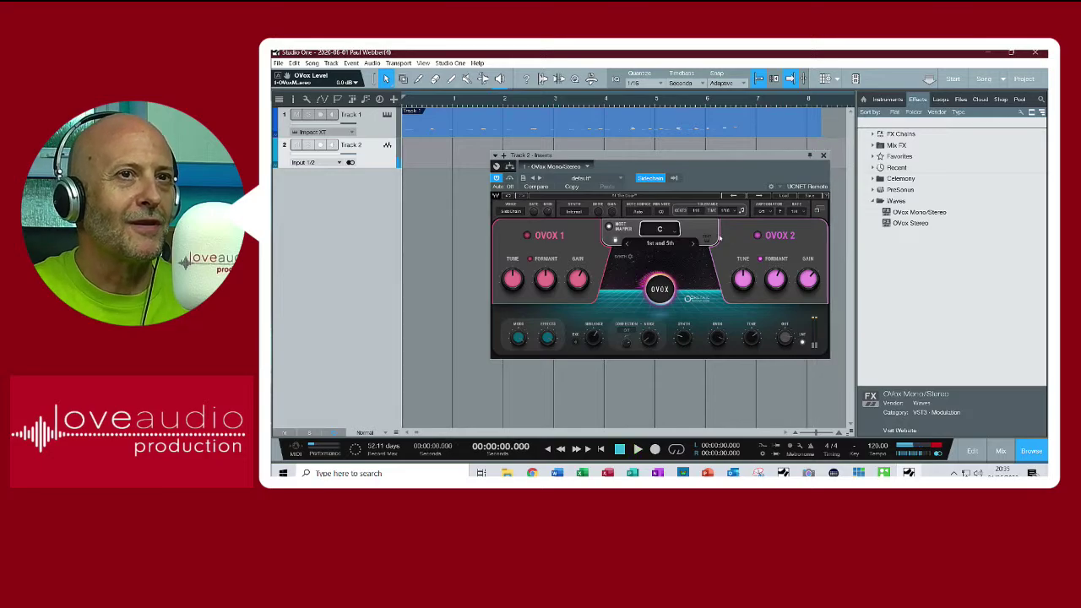
Set OVox's Note Mapper chord to +4 +7 +9 st and play the song twice to hear it
left_click(695, 244)
key("space")
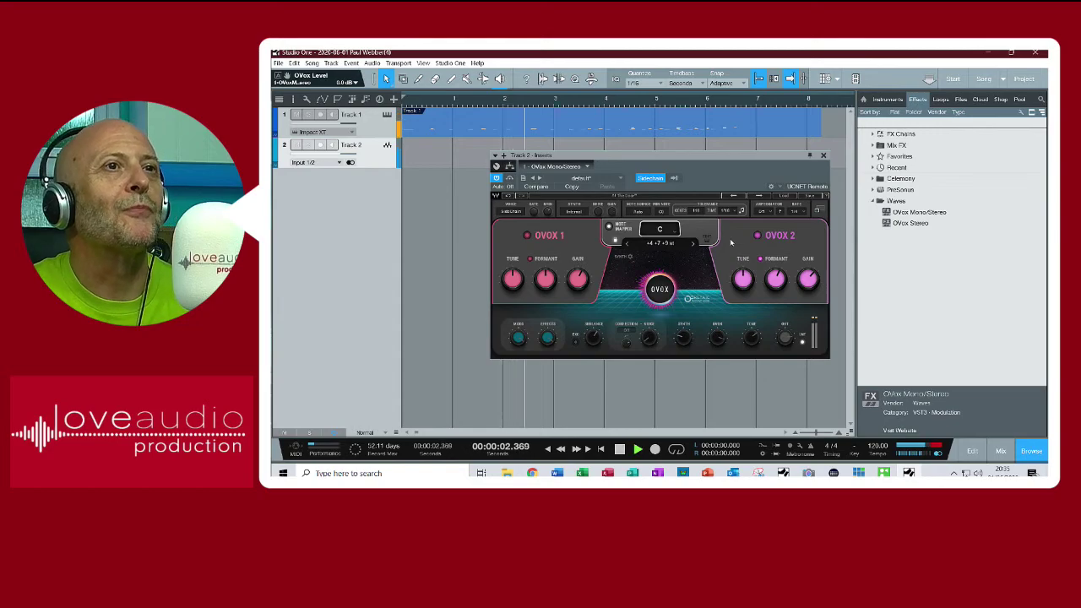
key("space")
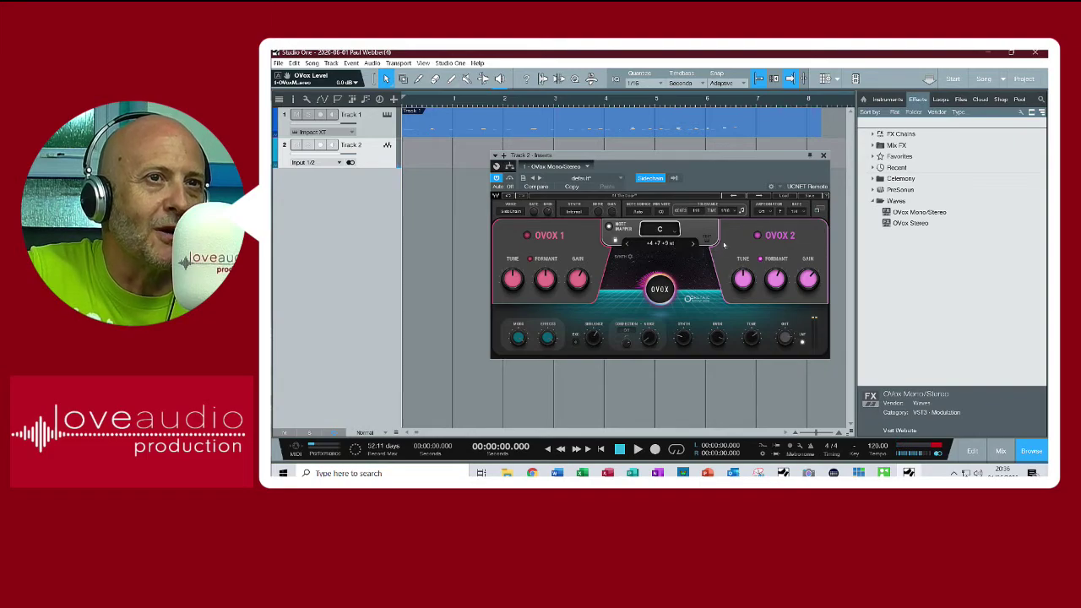
key("space")
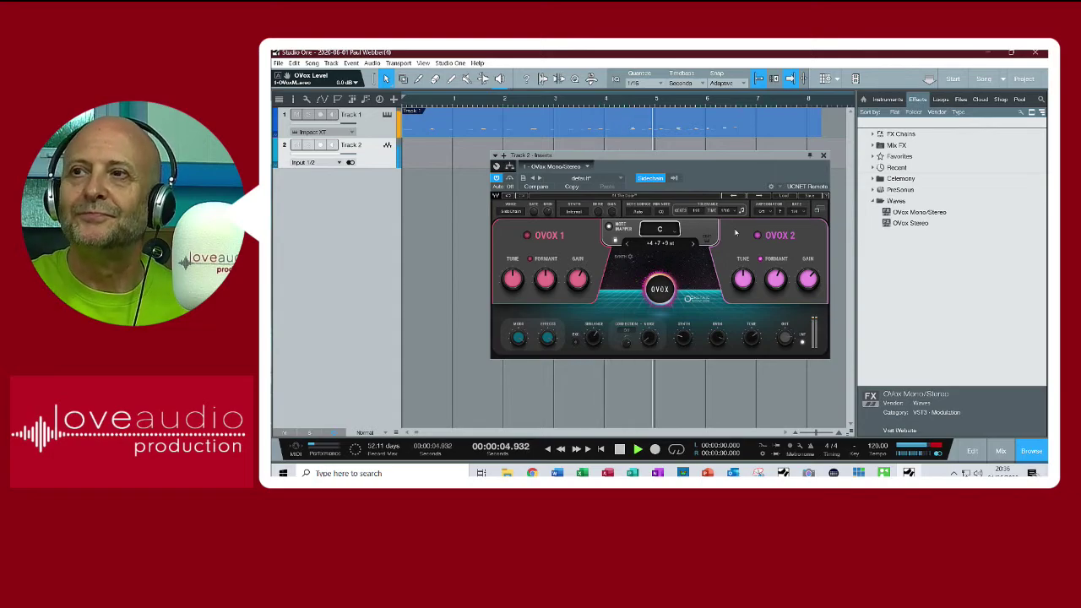
key("space")
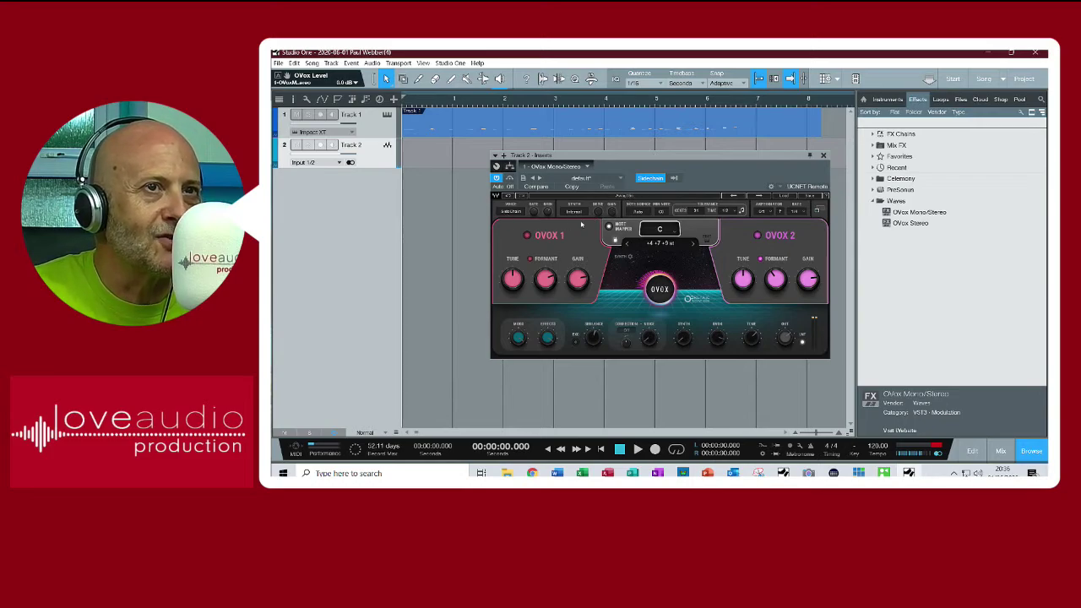
Play the song with the loaded OVox preset, advance to Basic Mono Rich and play it again
key("space")
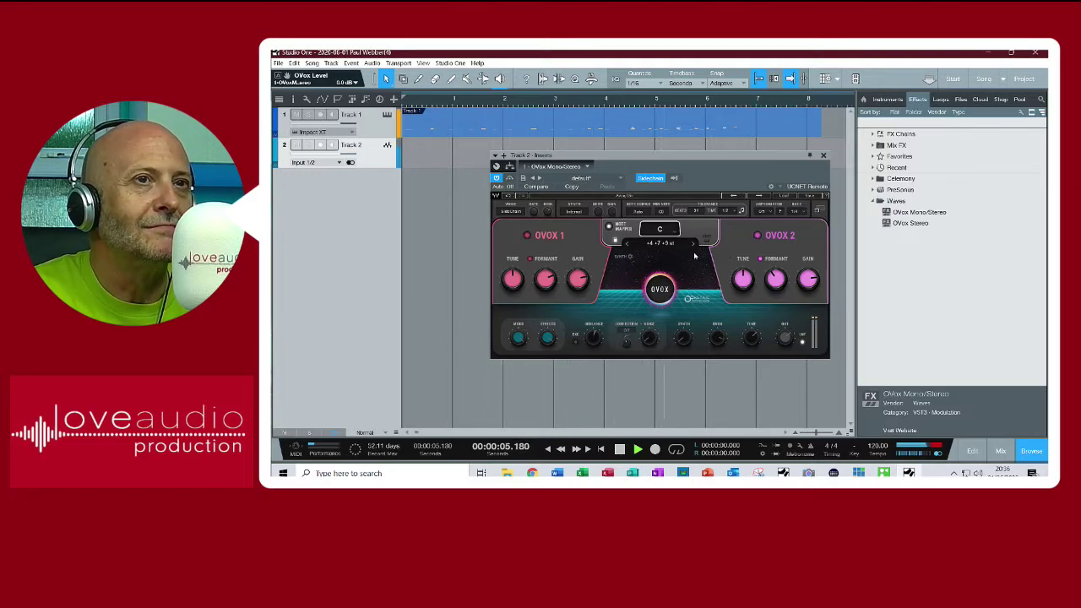
key("space")
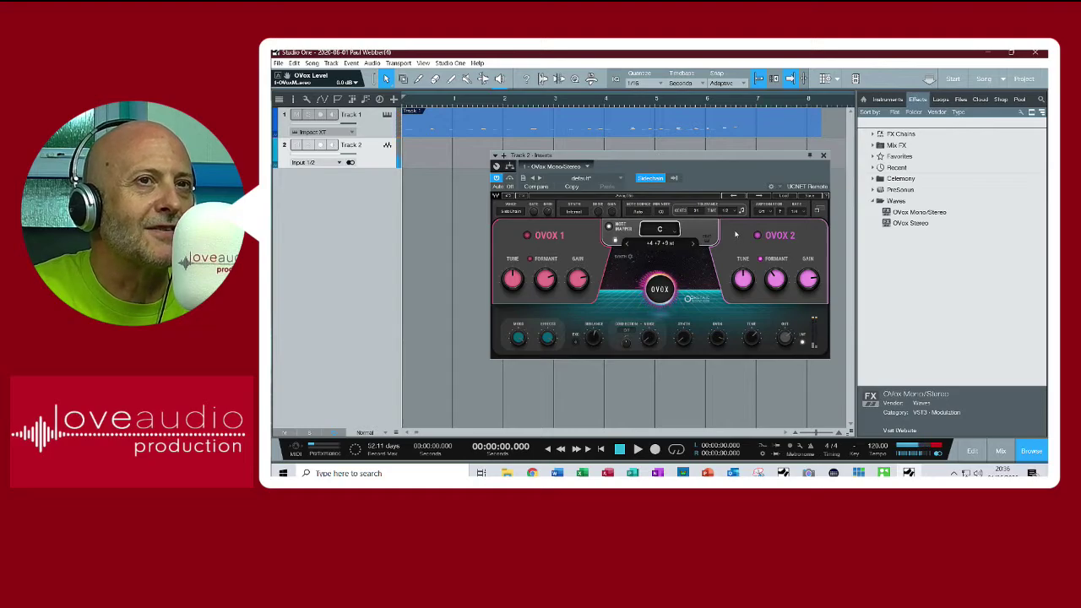
left_click(758, 198)
key("space")
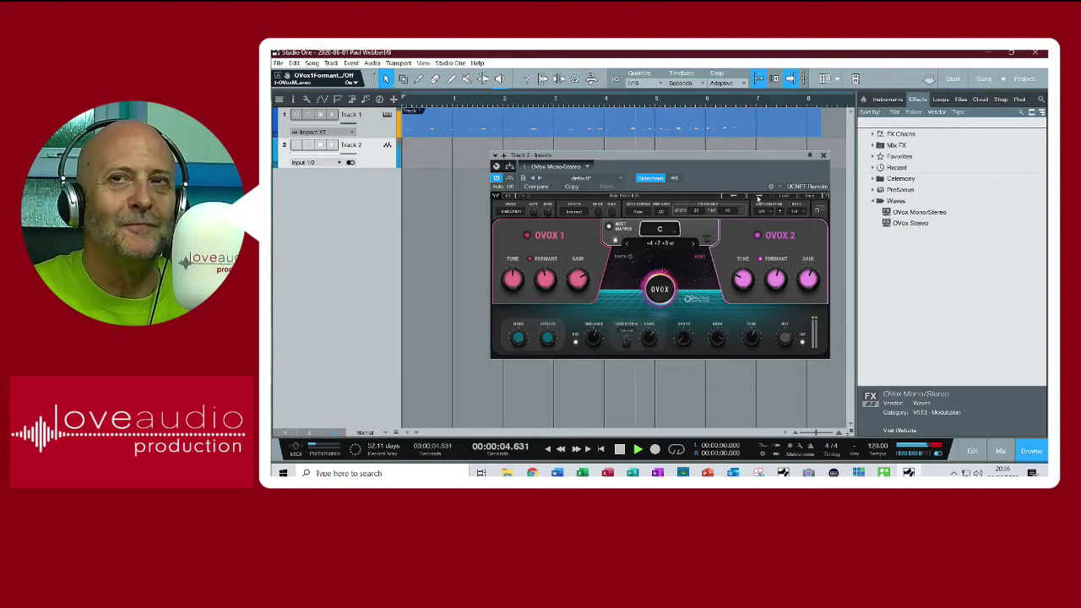
key("space")
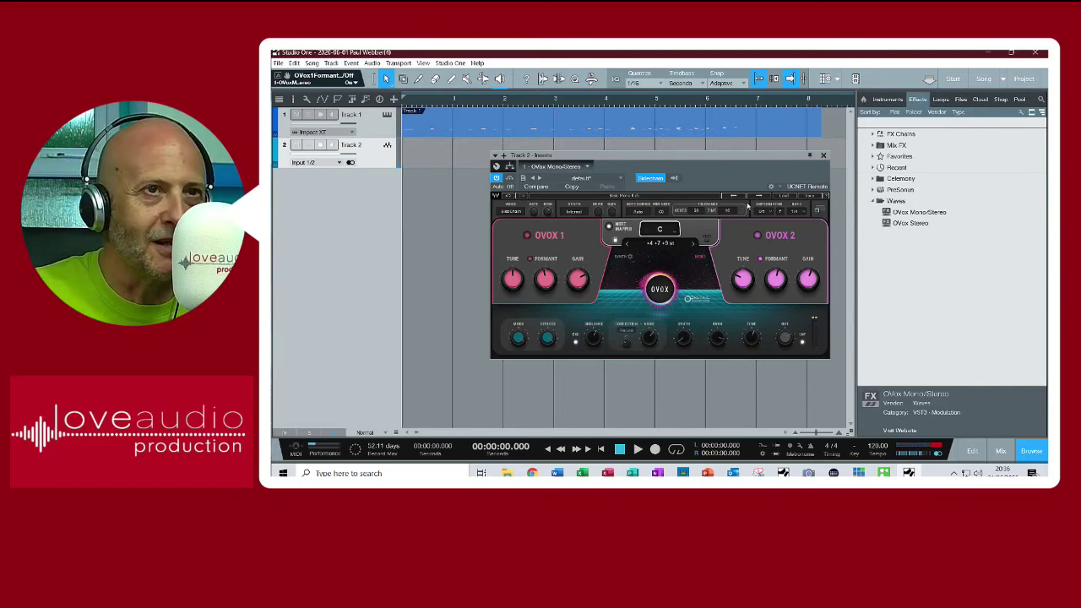
Load the Dreamcoder factory preset from OVox's Vocoding category and play the song with it
left_click(786, 196)
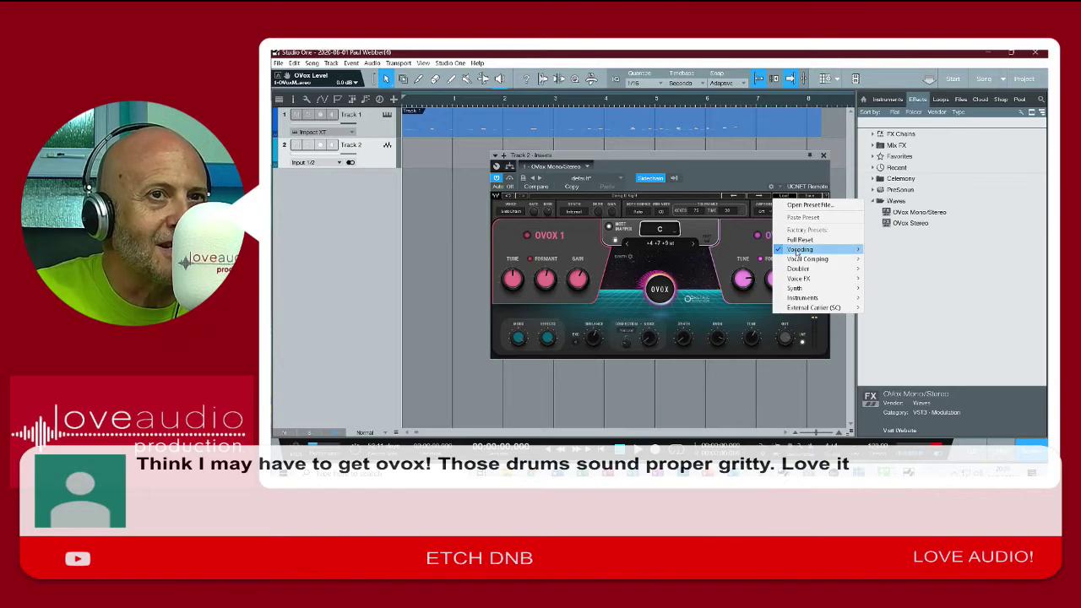
mouse_move(798, 252)
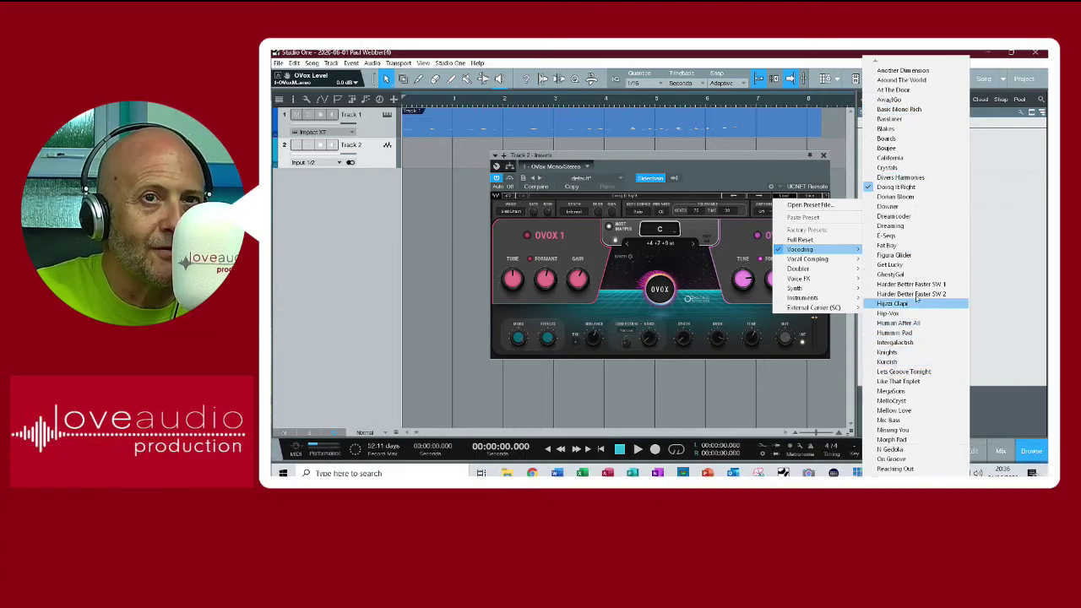
left_click(896, 218)
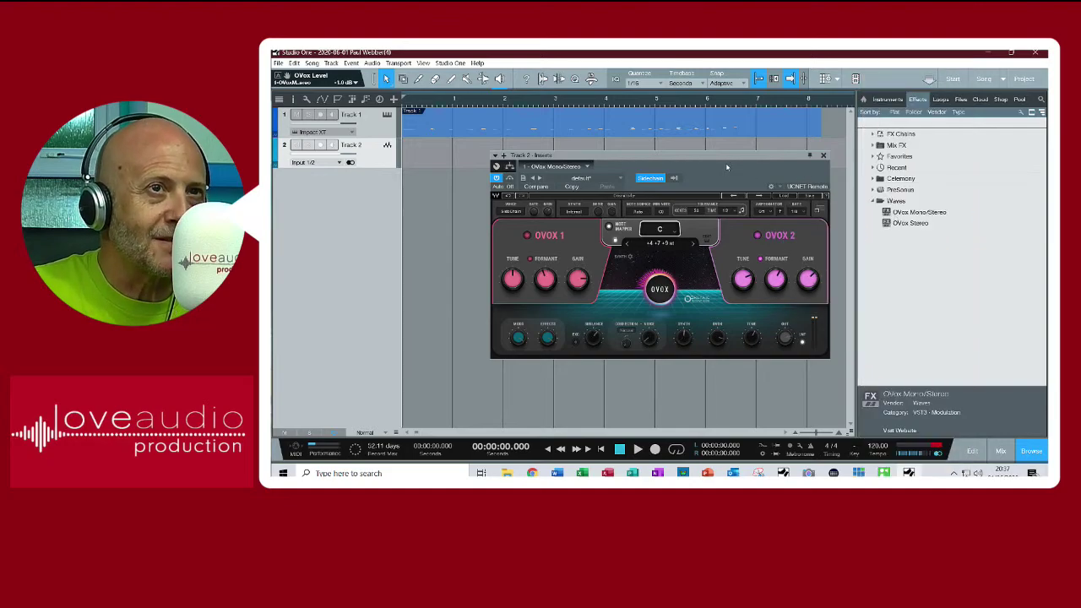
key("space")
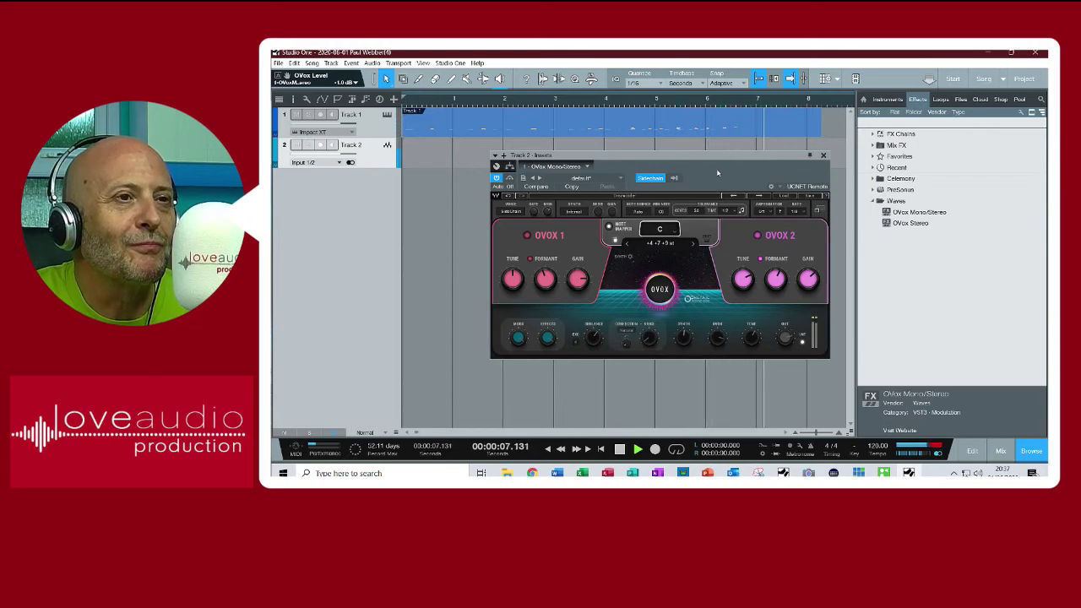
key("space")
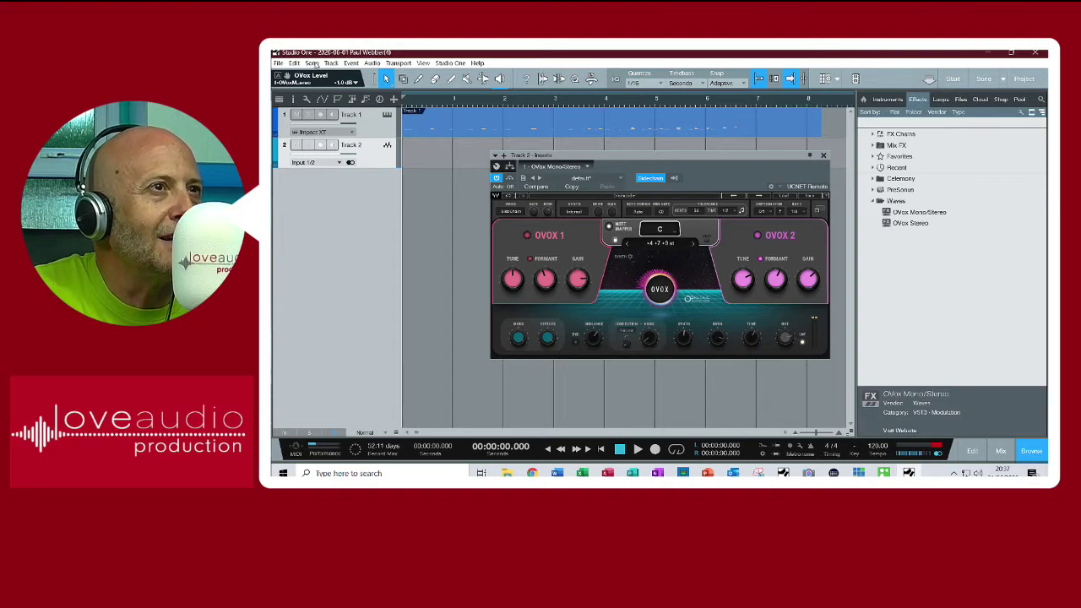
Set Track 2's input to DESK MIC, check it briefly with input monitoring and arm the track for recording
left_click(340, 163)
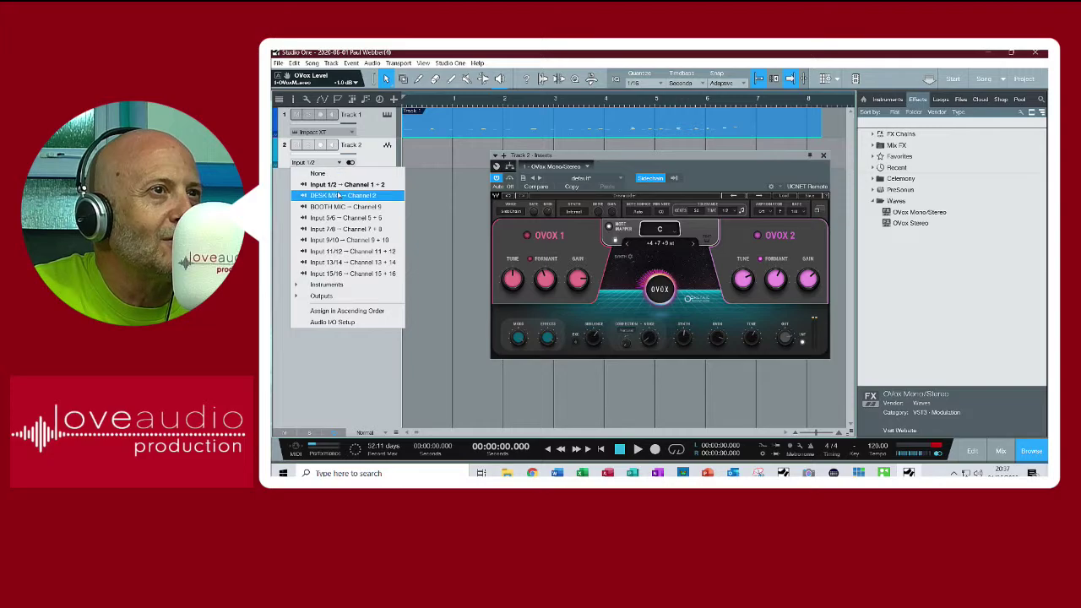
left_click(338, 196)
left_click(332, 146)
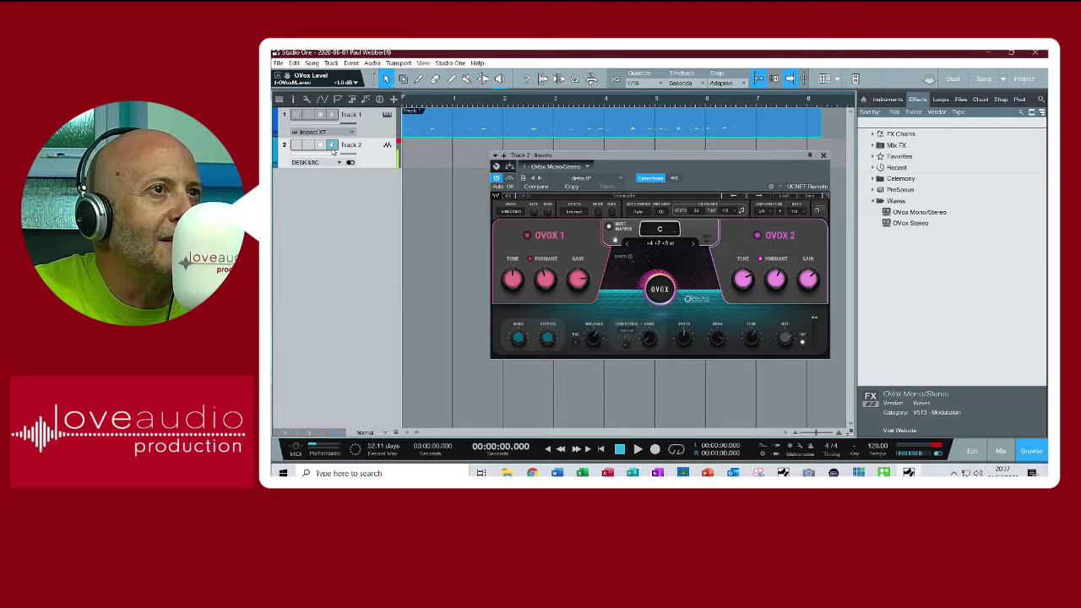
left_click(334, 147)
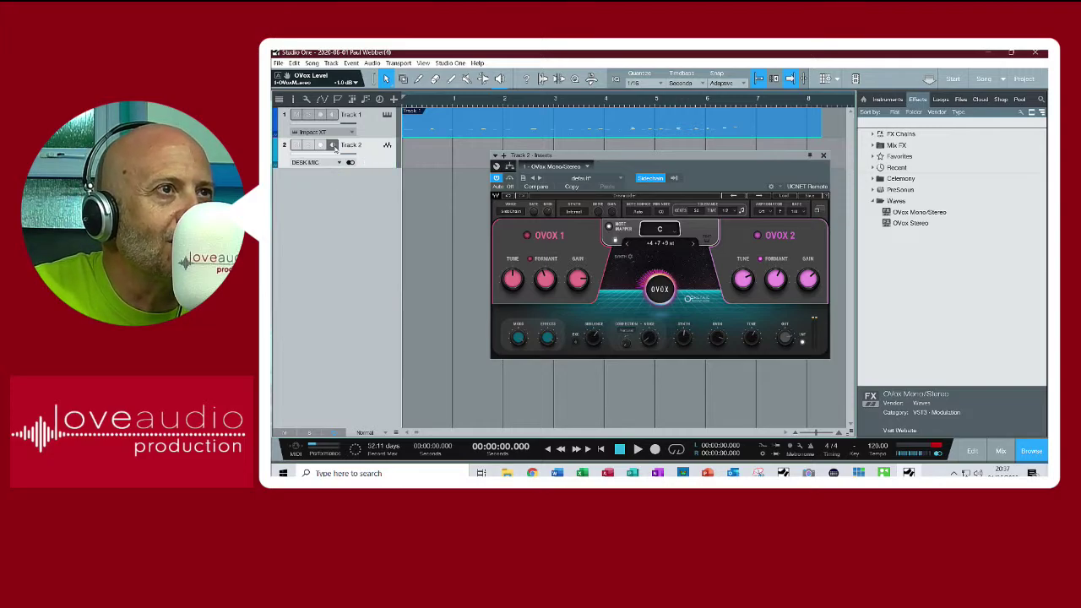
left_click(323, 145)
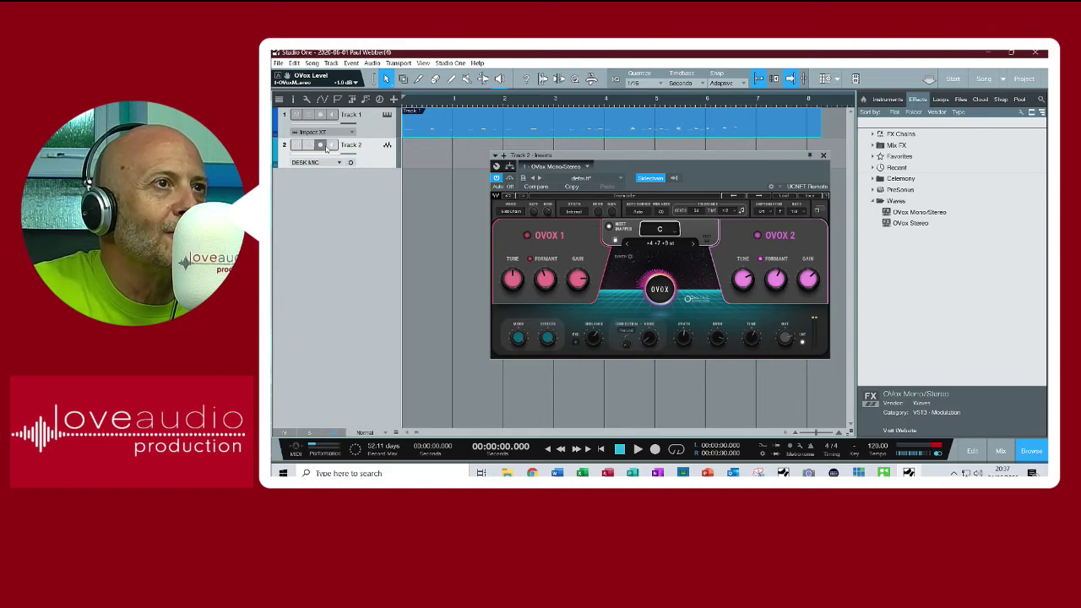
left_click(656, 450)
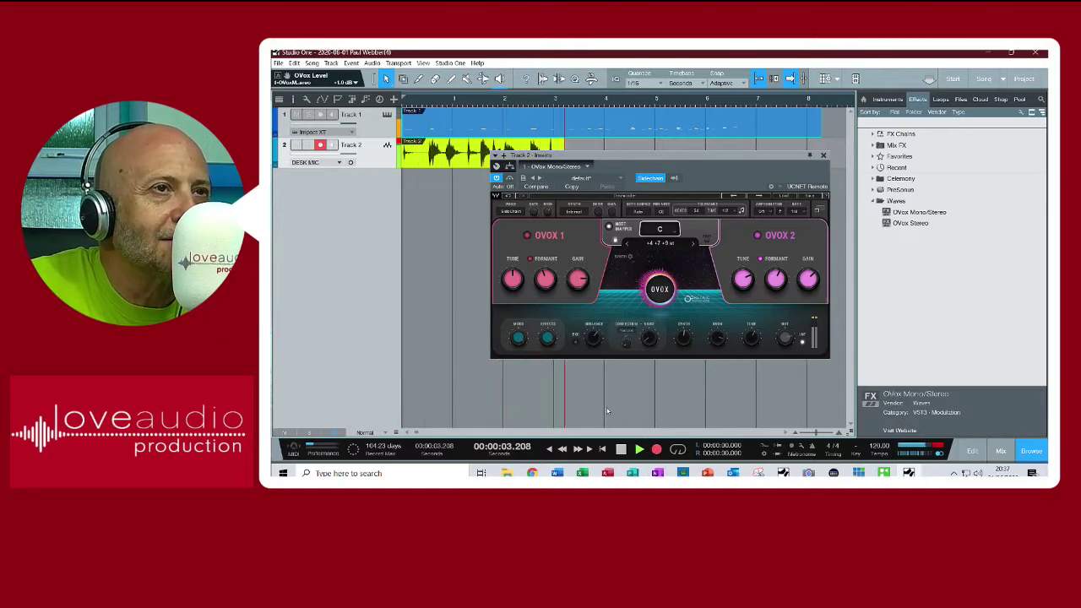
key("space")
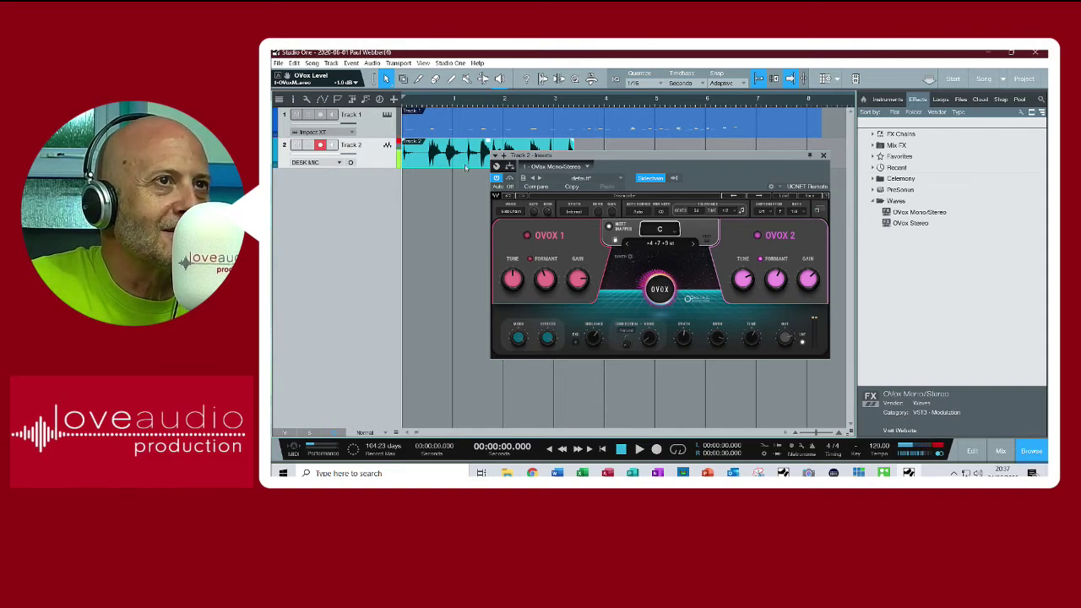
key("ctrl+z")
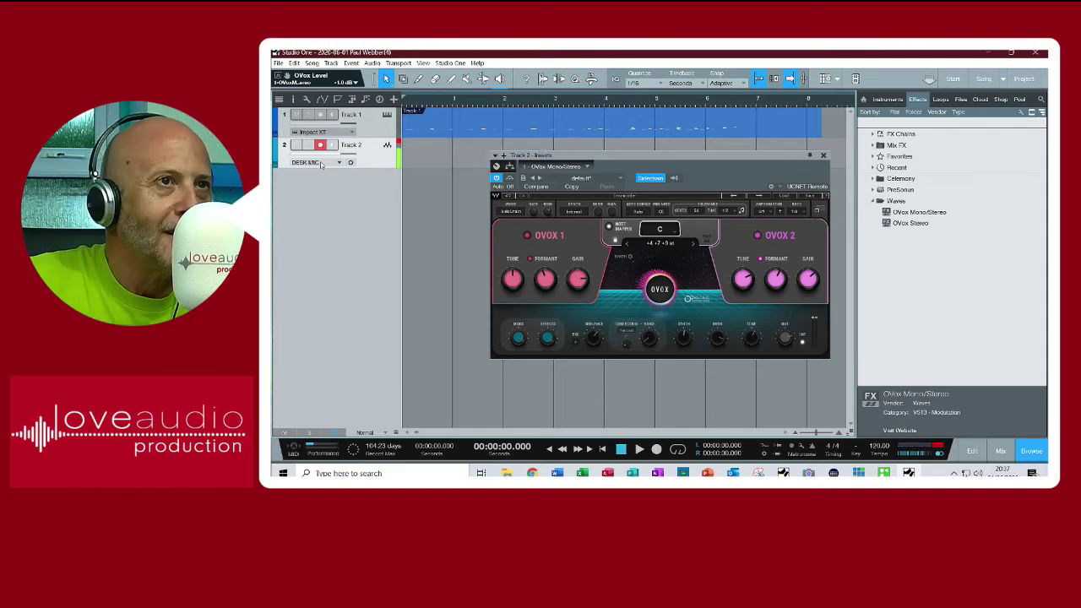
Mute Track 1 and record a desk microphone take about 8 seconds long on Track 2 from the song's start
left_click(296, 114)
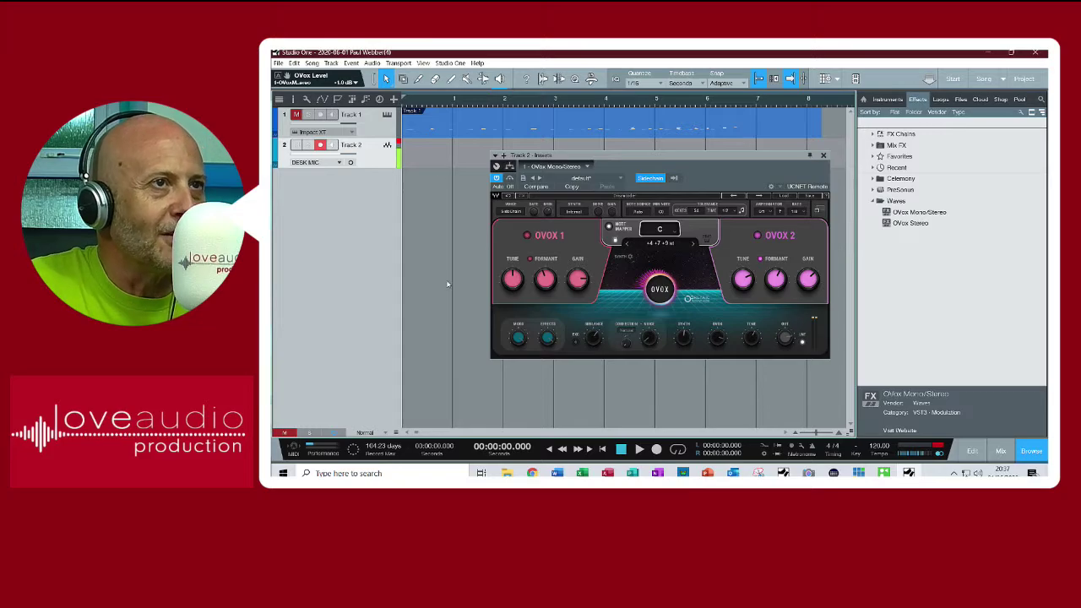
left_click(657, 451)
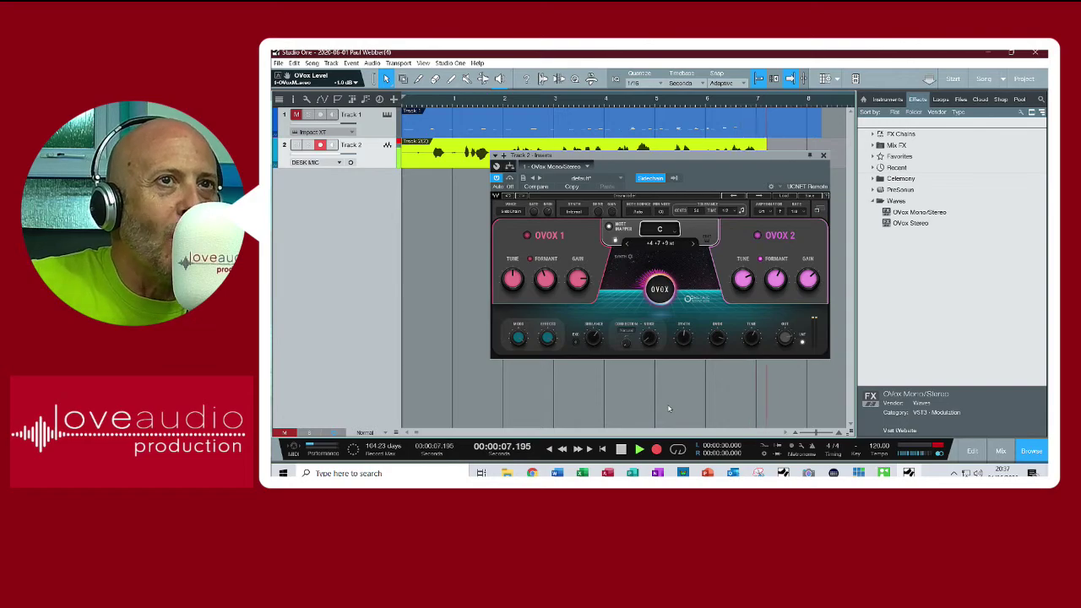
key("space")
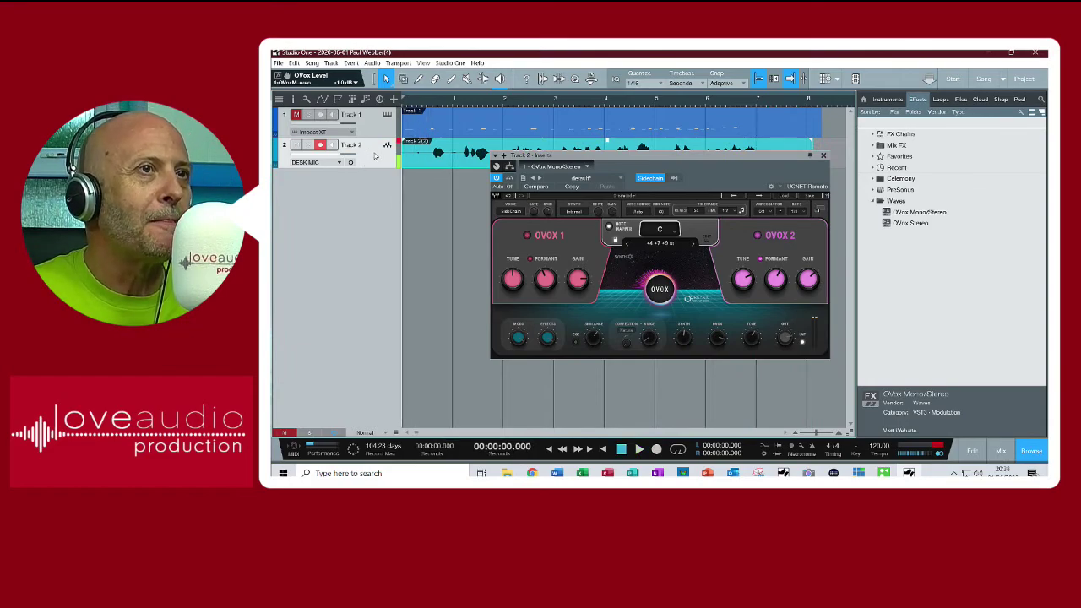
Disarm Track 2, check its playback briefly, unmute Track 1 and close the plug-in window
left_click(320, 145)
key("space")
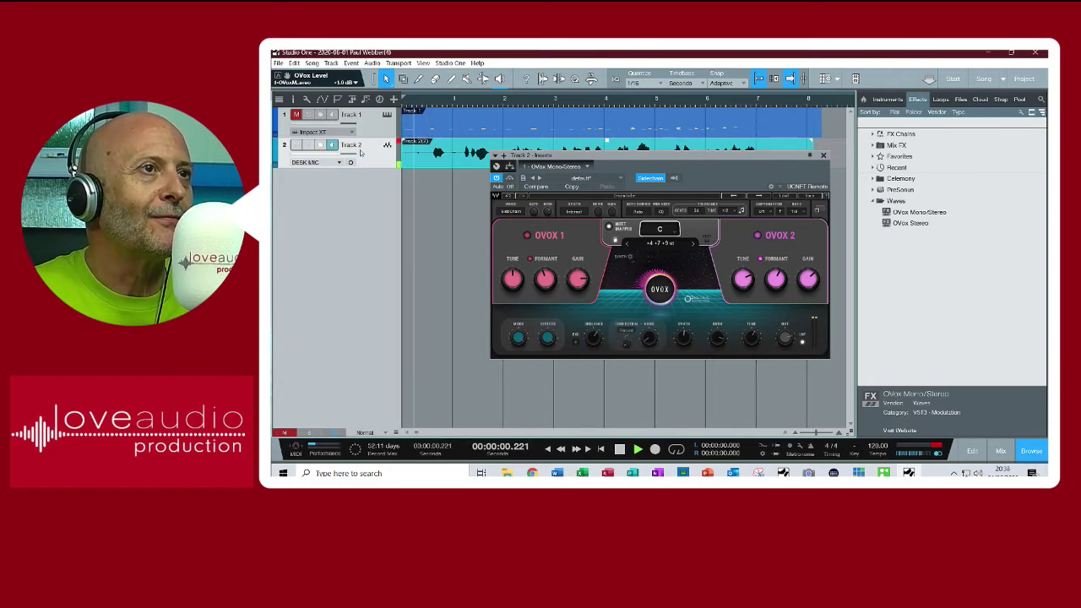
key("space")
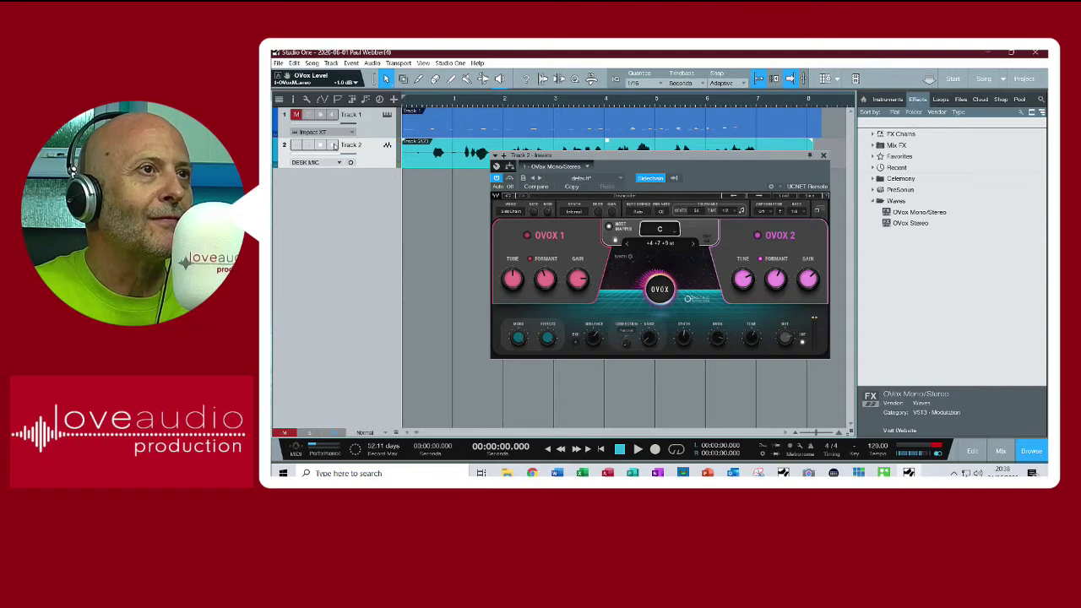
left_click(294, 115)
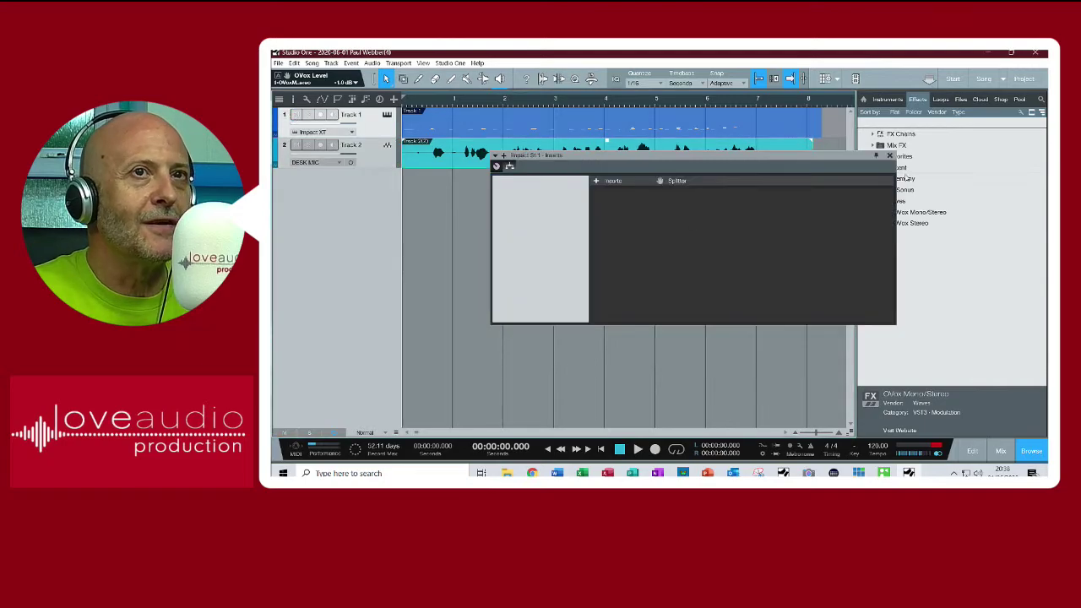
left_click(889, 156)
Play the song from the start with both tracks unmuted and stop it after the vocal take ends
key("space")
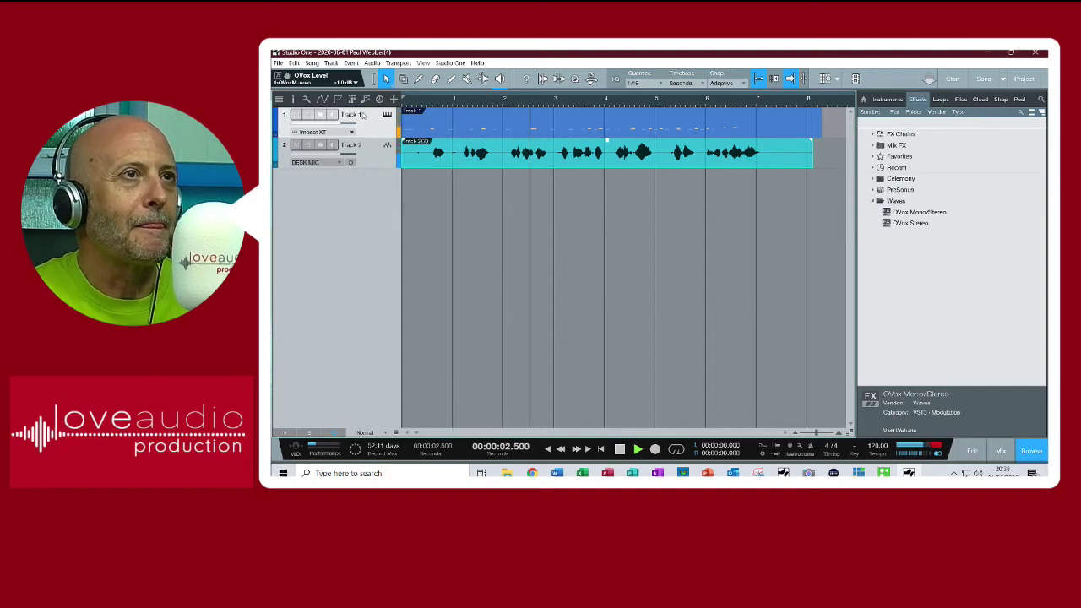
left_click(385, 147)
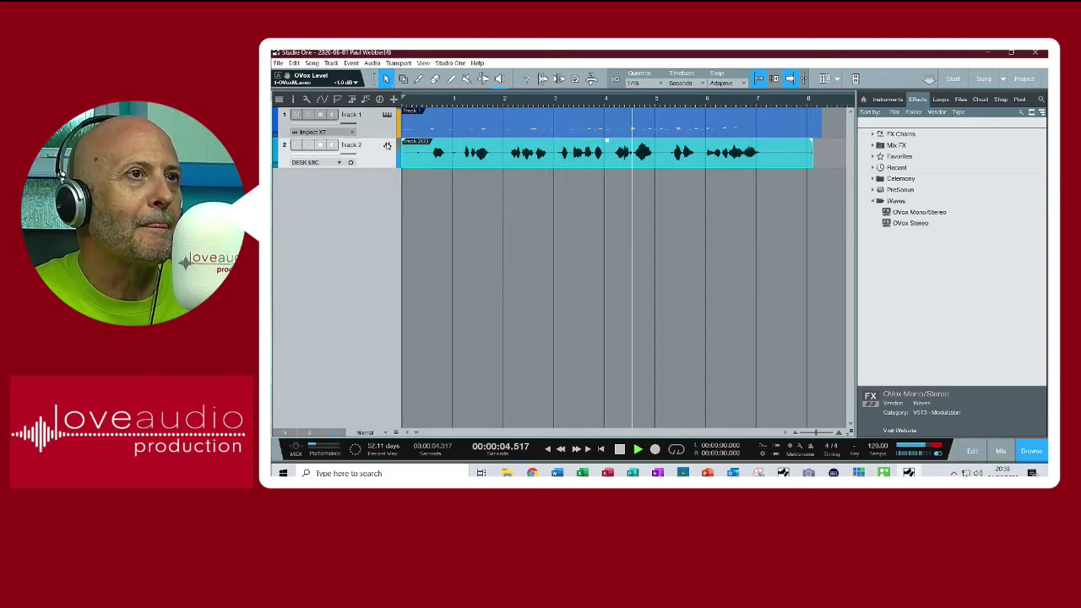
right_click(387, 146)
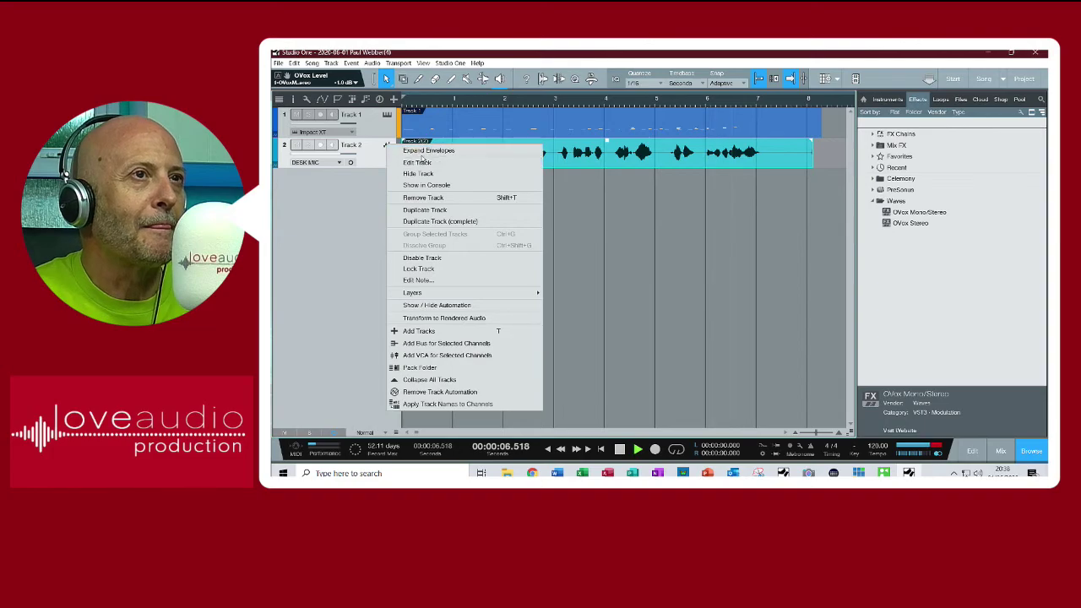
key("Escape")
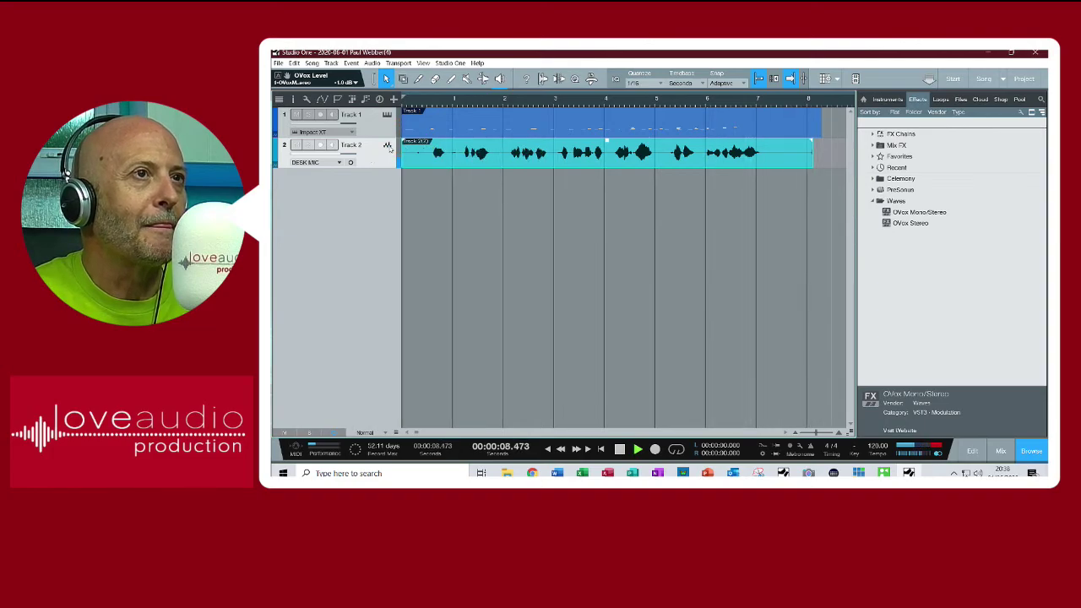
key("space")
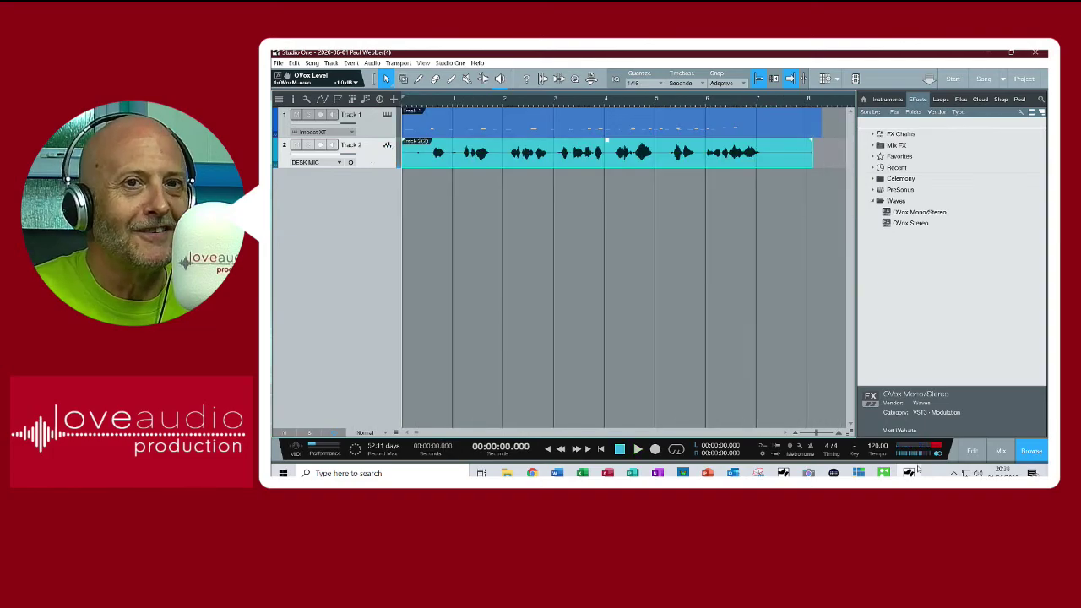
Show the mixer, reveal Track 2's insert slots, open its OVox effect for editing and play the song briefly
left_click(1000, 450)
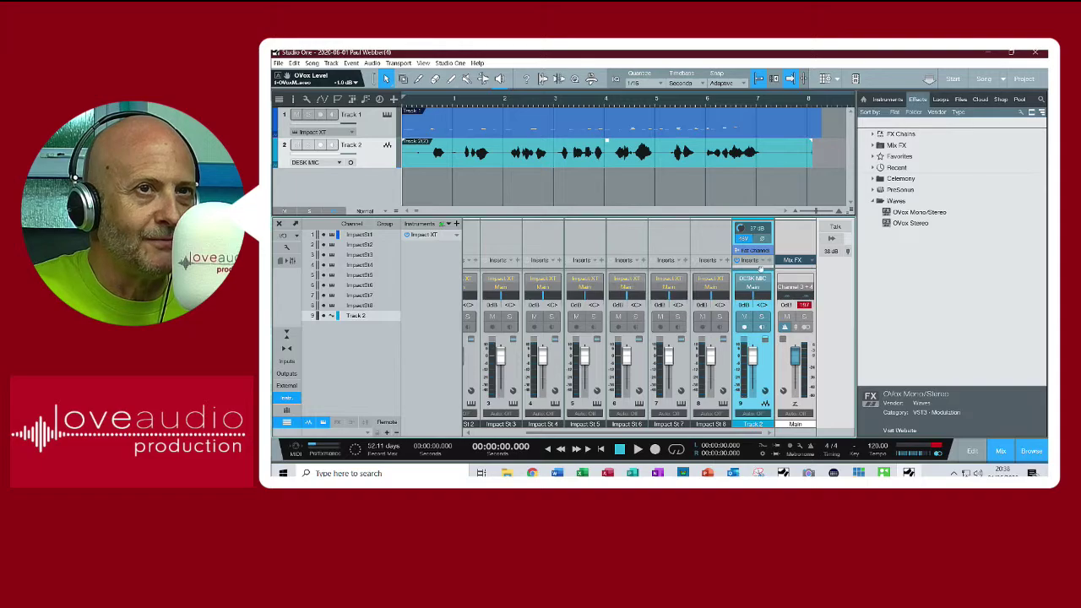
left_click_drag(761, 269, 760, 270)
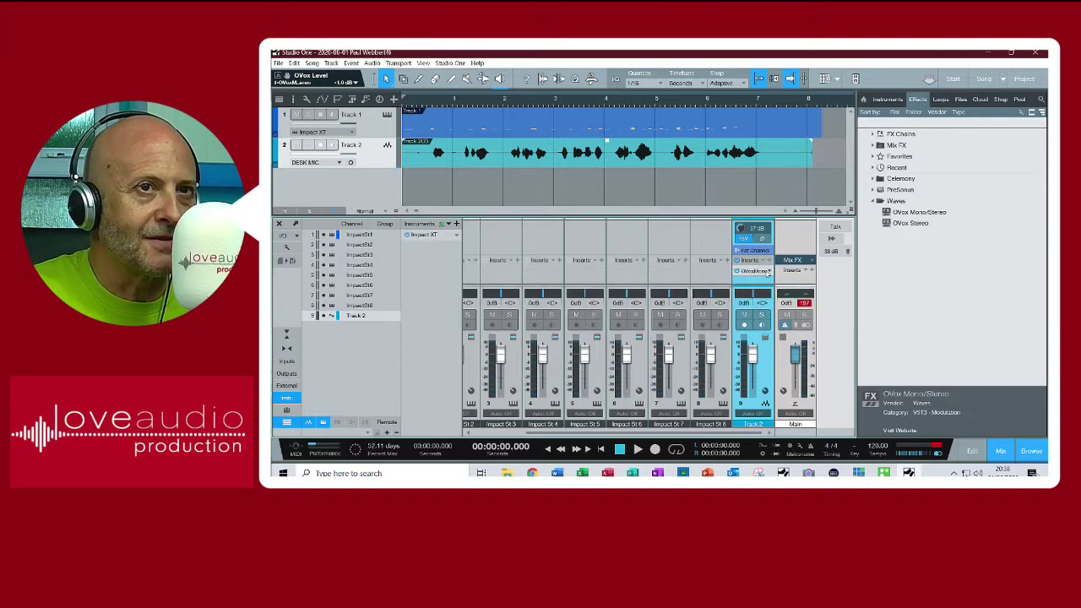
left_click(766, 272)
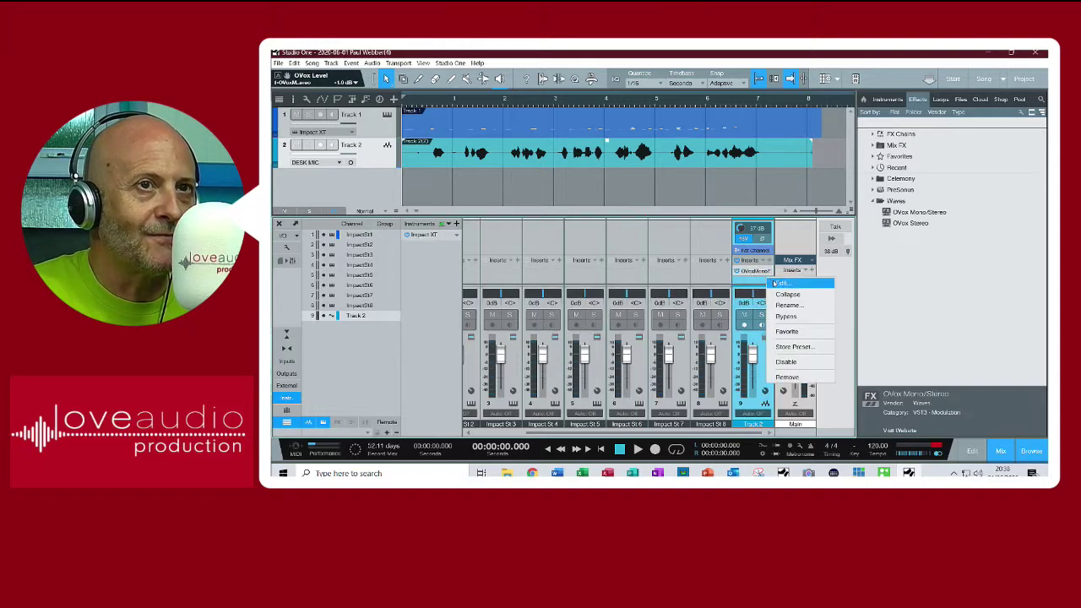
left_click(796, 258)
key("space")
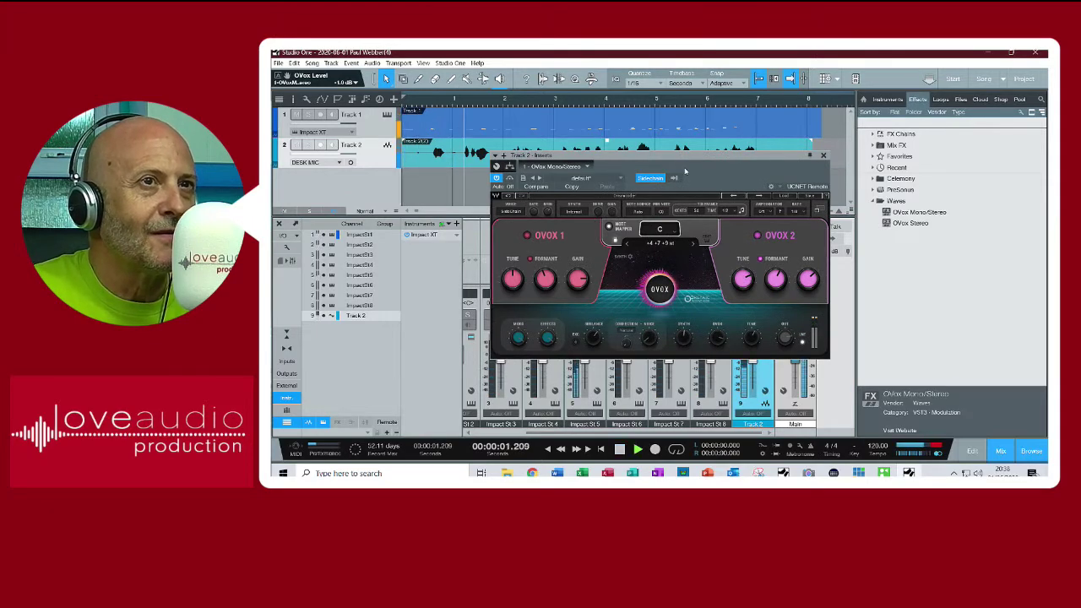
key("space")
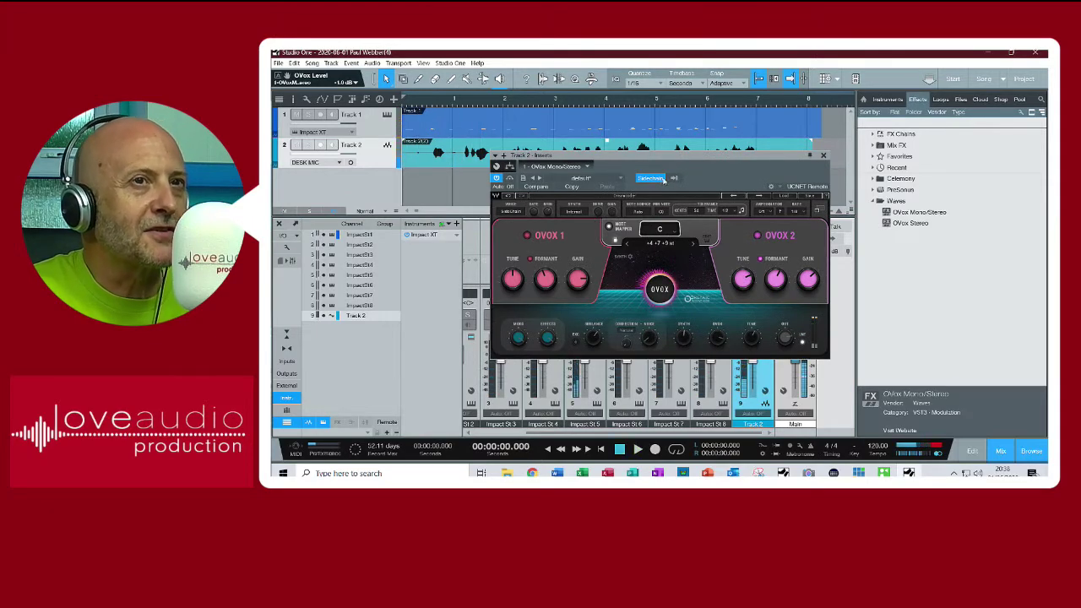
Review the available sidechain sources for OVox and play the song with the sidechain enabled
left_click(674, 179)
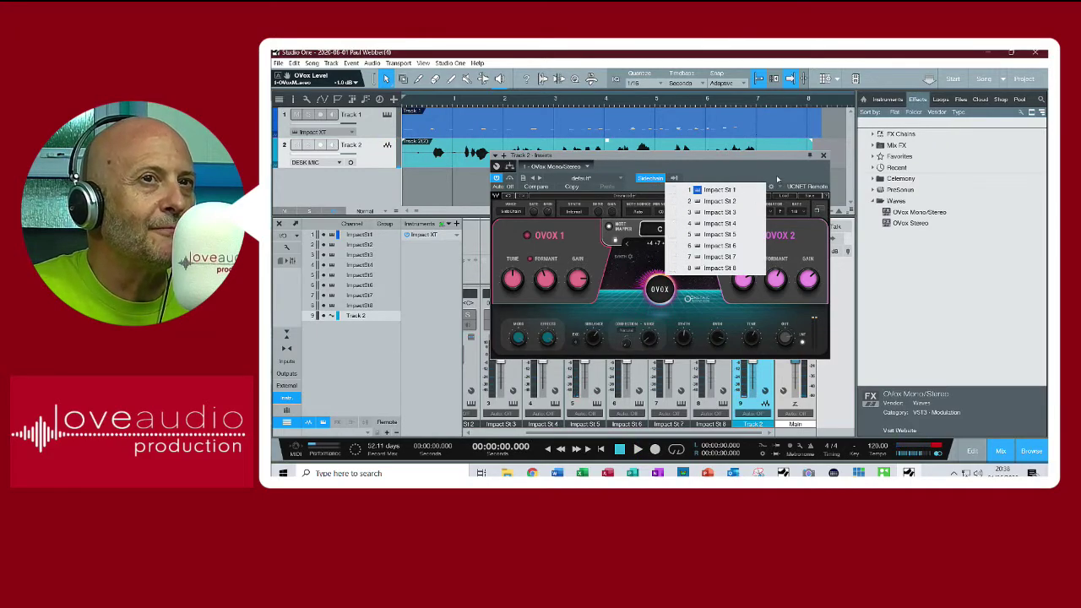
left_click(778, 180)
key("space")
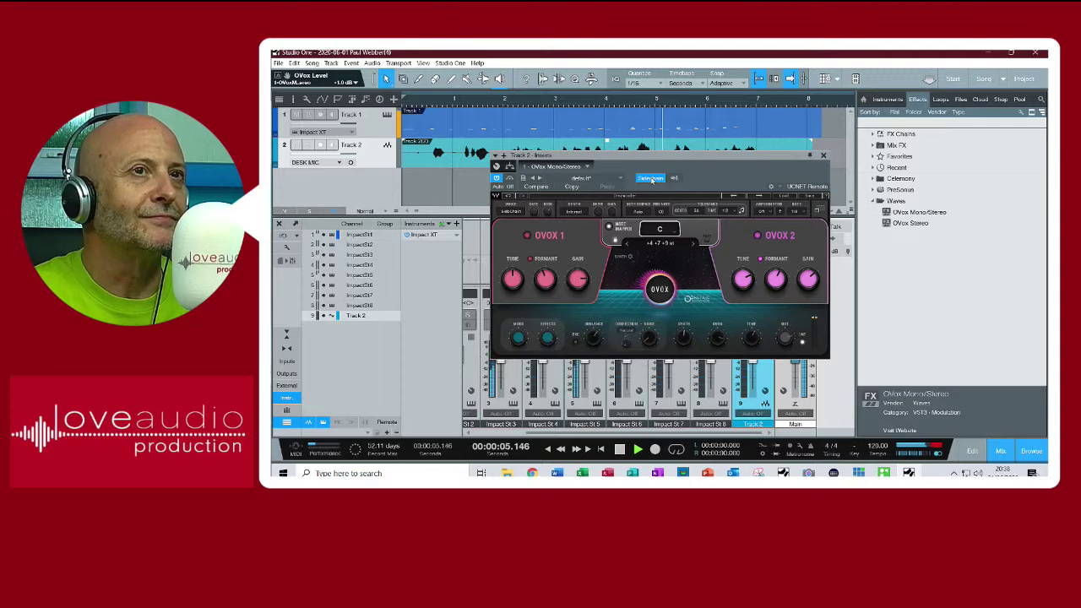
key("space")
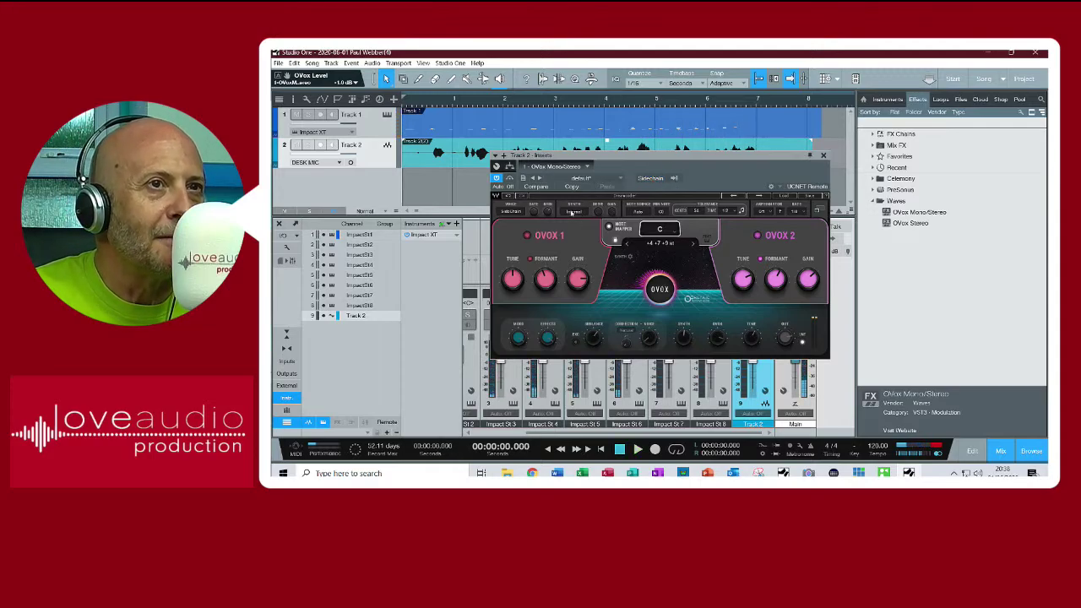
With the sidechain switched off, set OVox's voice input source to Track and play the song
left_click(509, 213)
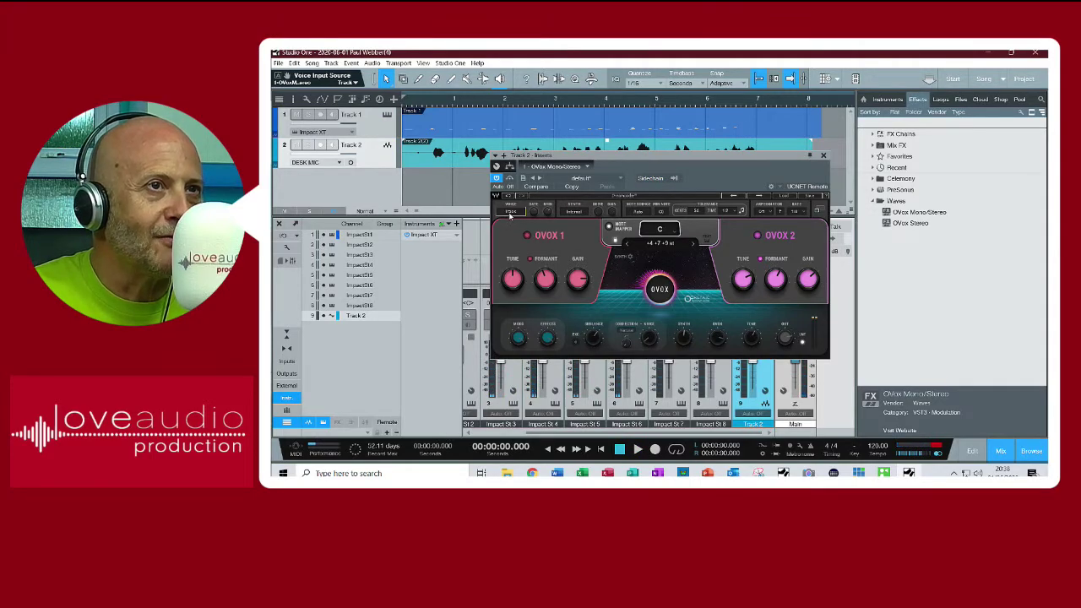
key("space")
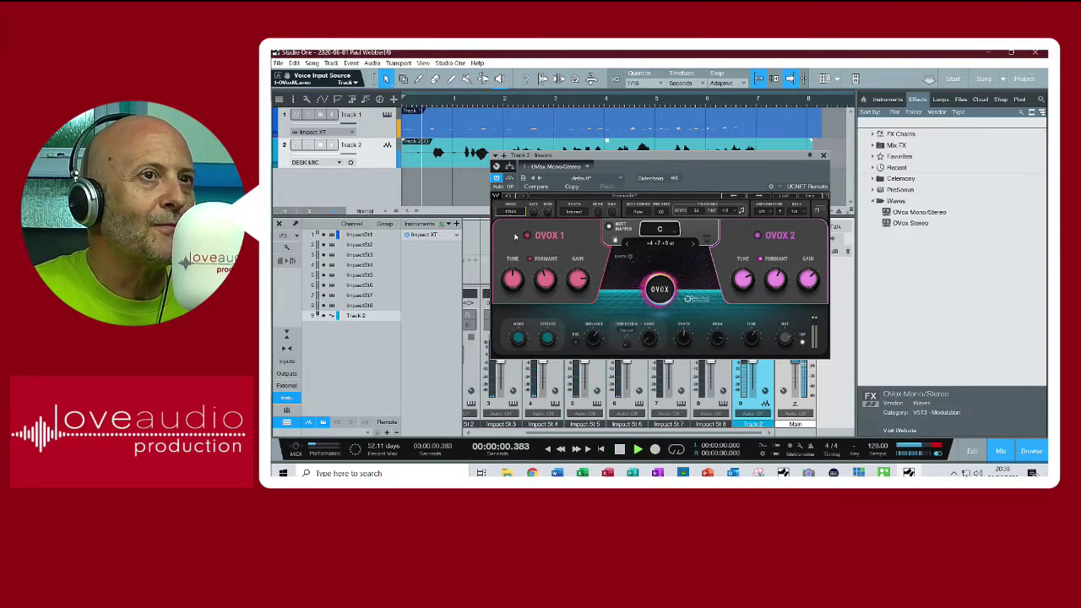
key("space")
Set OVox's synth input source to SideChain, enable the plug-in's sidechain and play the song
left_click(583, 210)
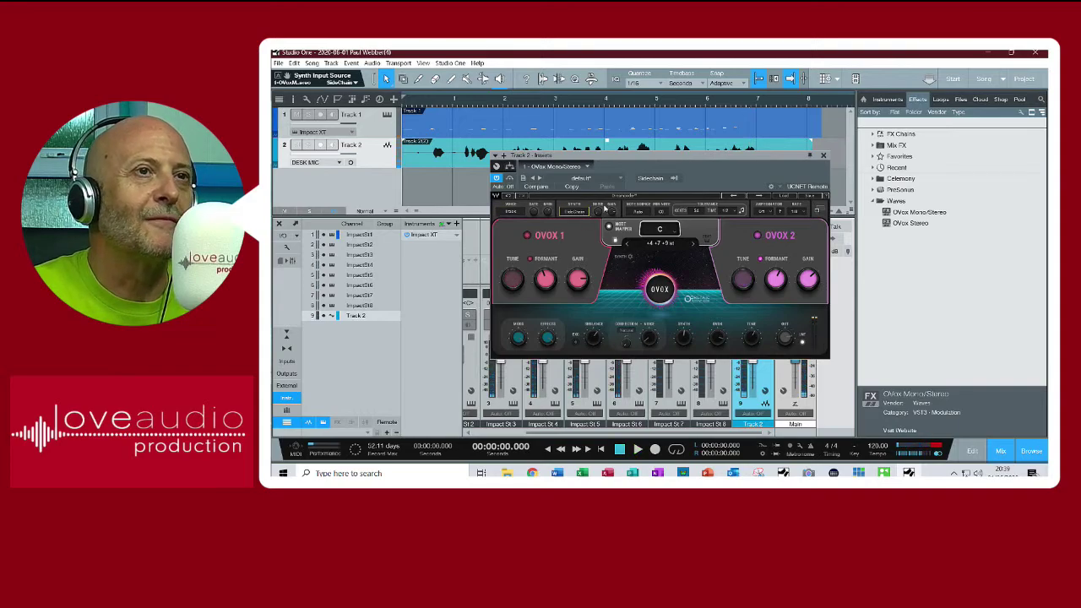
left_click(655, 180)
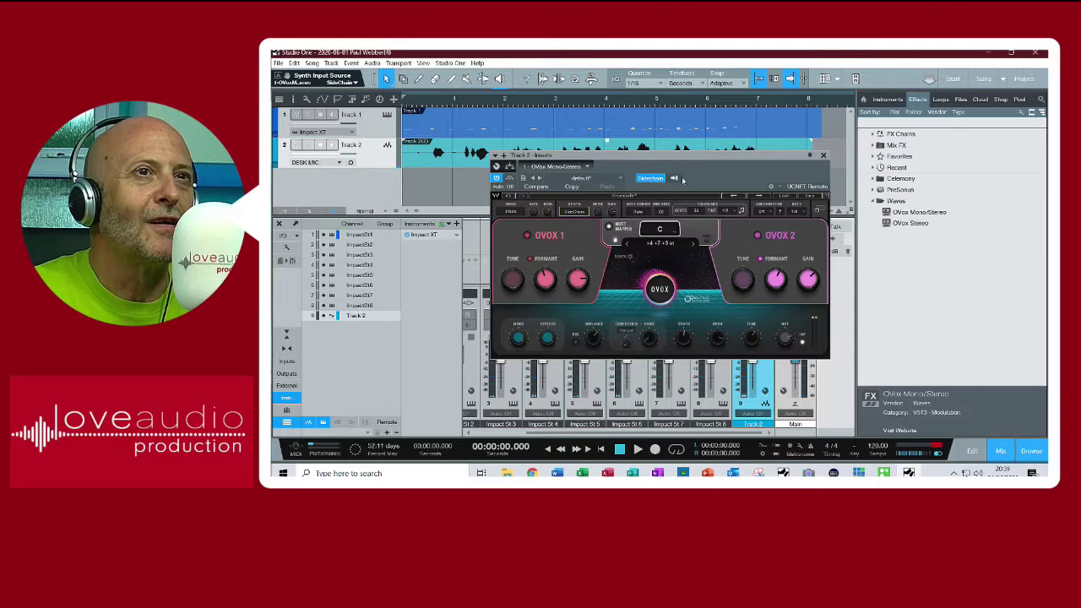
key("space")
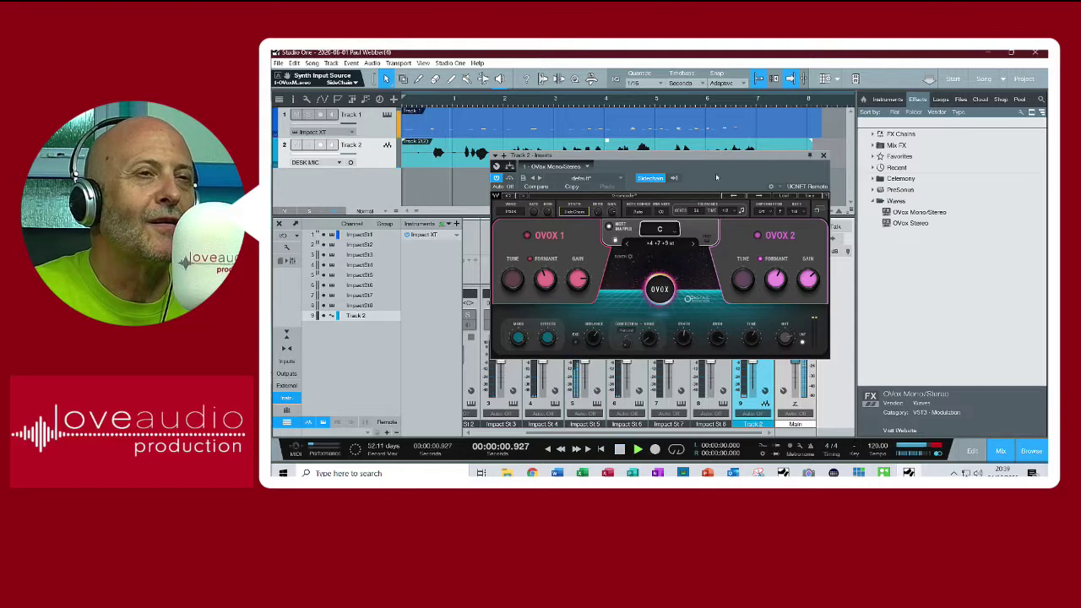
Set OVox's synth input source to Internal and audition further presets while playing the song
left_click(580, 212)
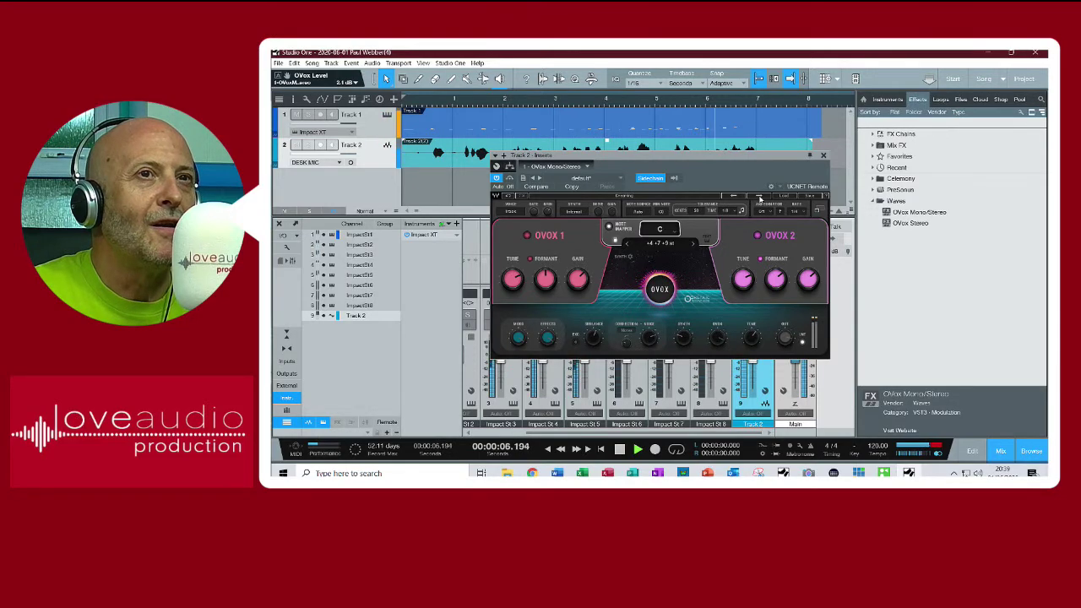
key("space")
key("space")
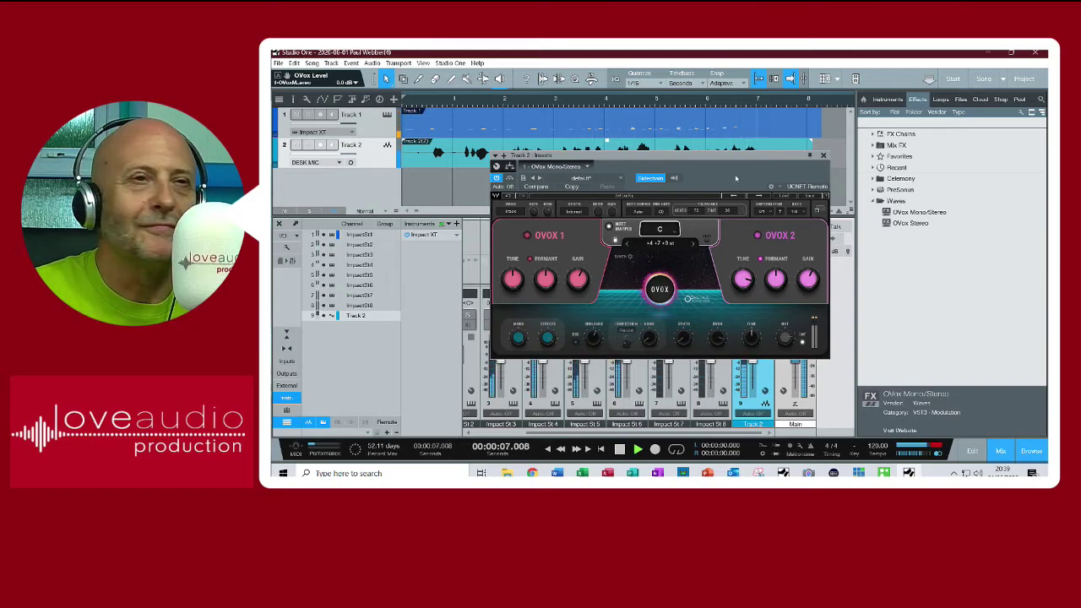
key("space")
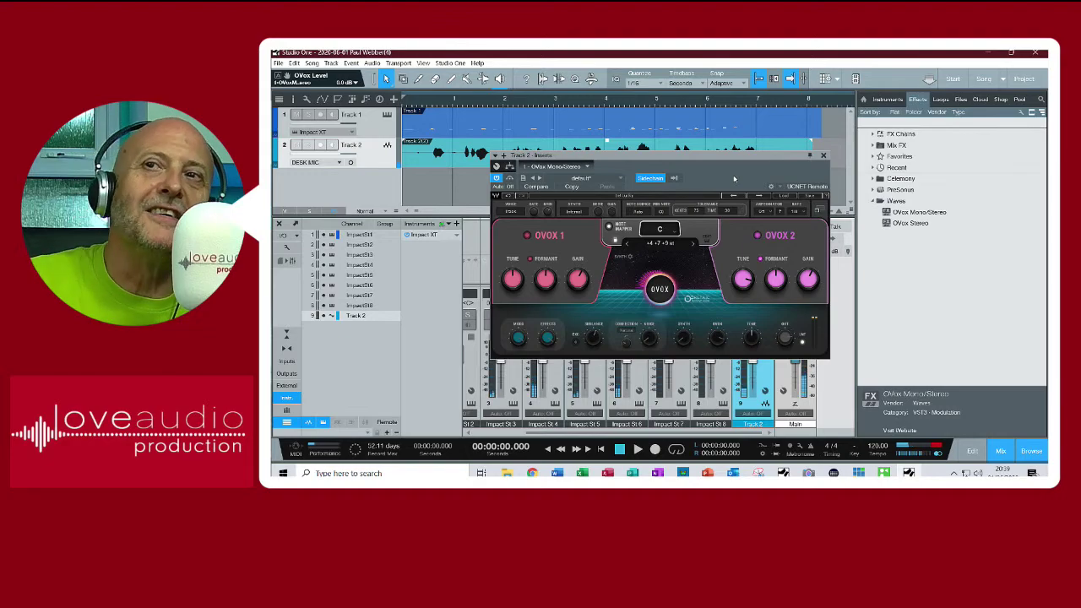